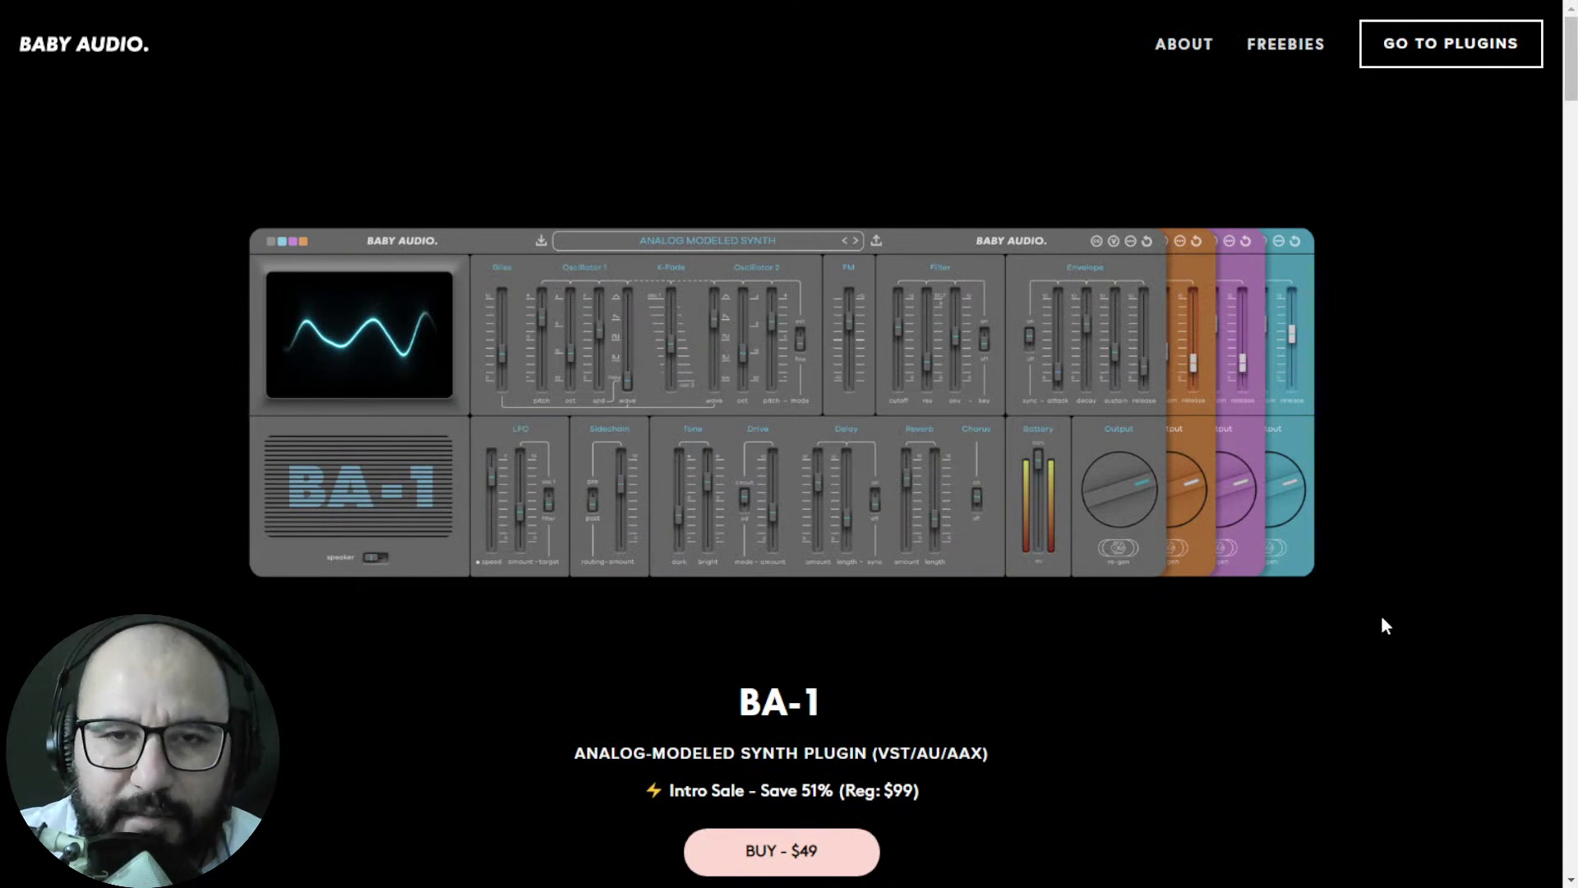
- Look over the BA-1 synth product page and the Neutron 4 Elements page on Plugin Boutique
scroll(1352, 645, "down", 1)
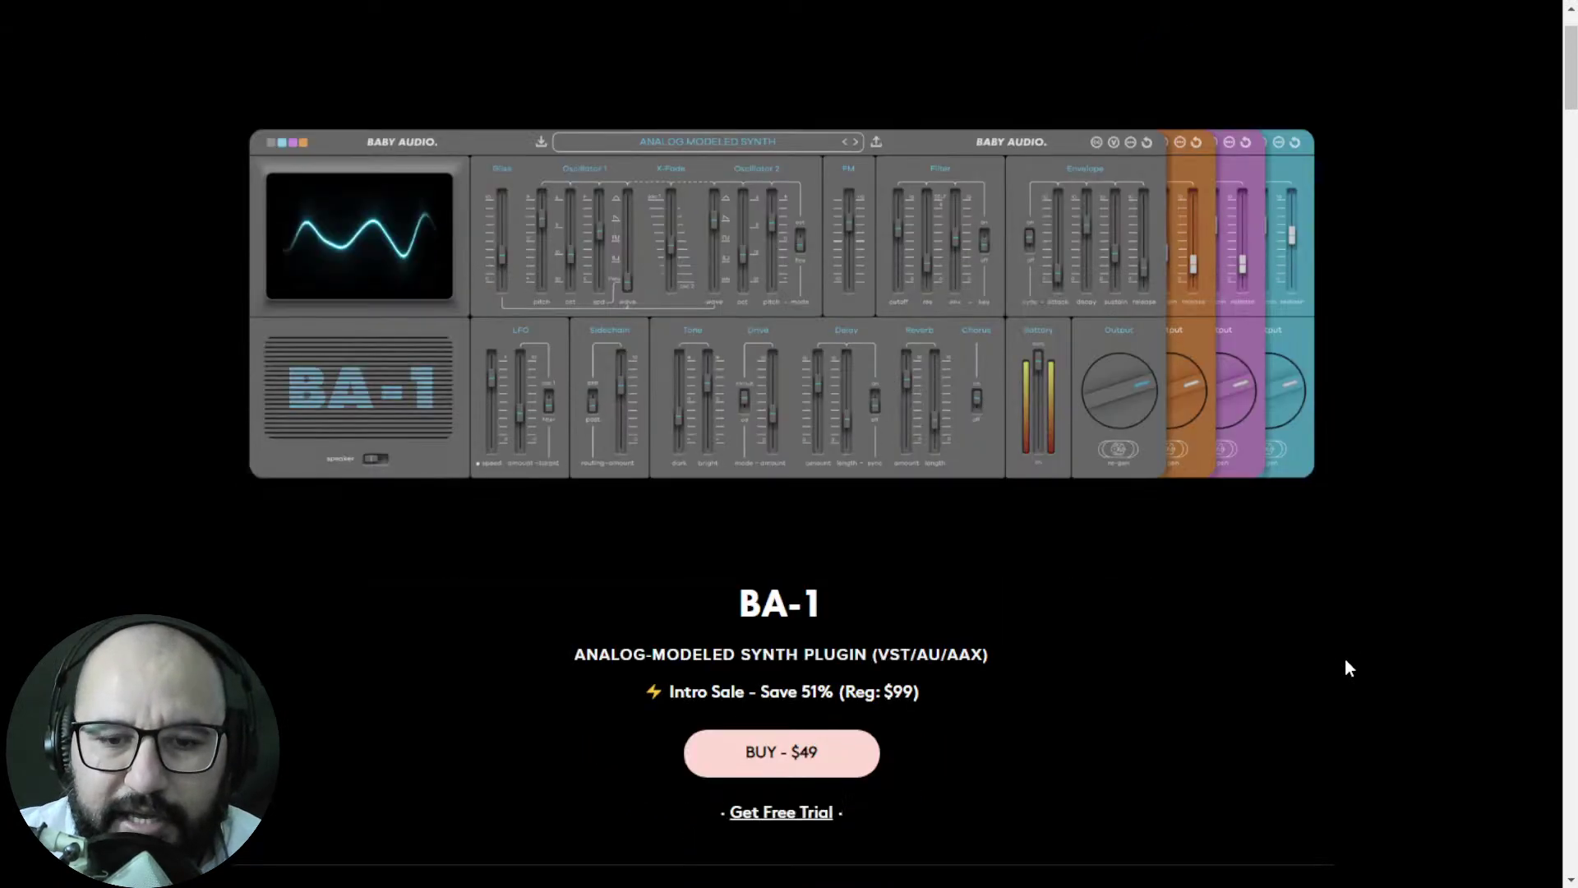
scroll(1039, 652, "up", 1)
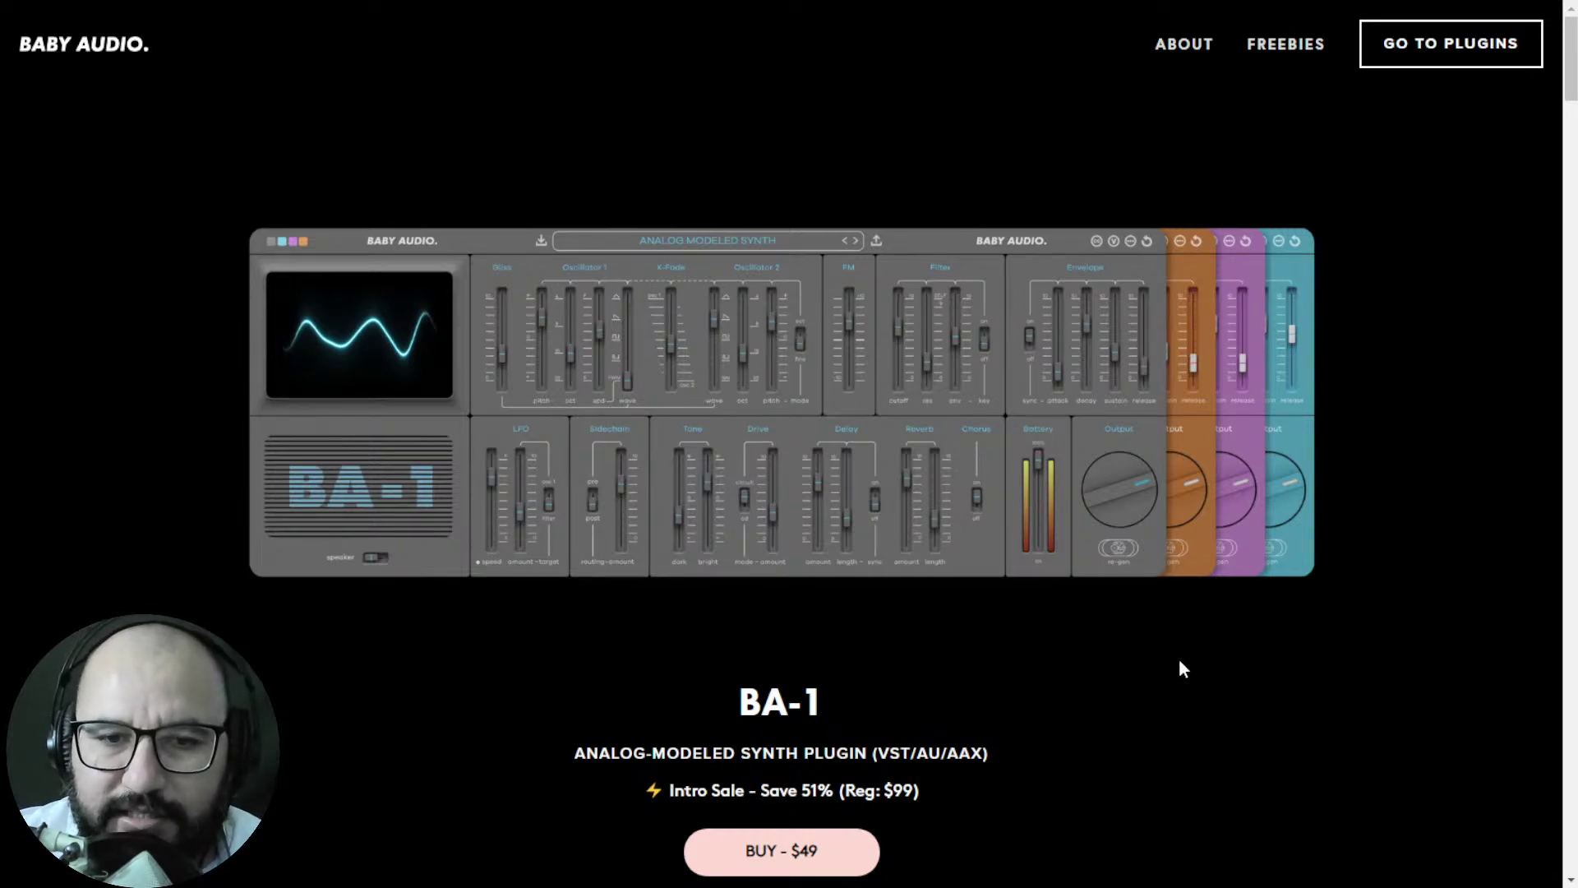
key("ctrl+Tab")
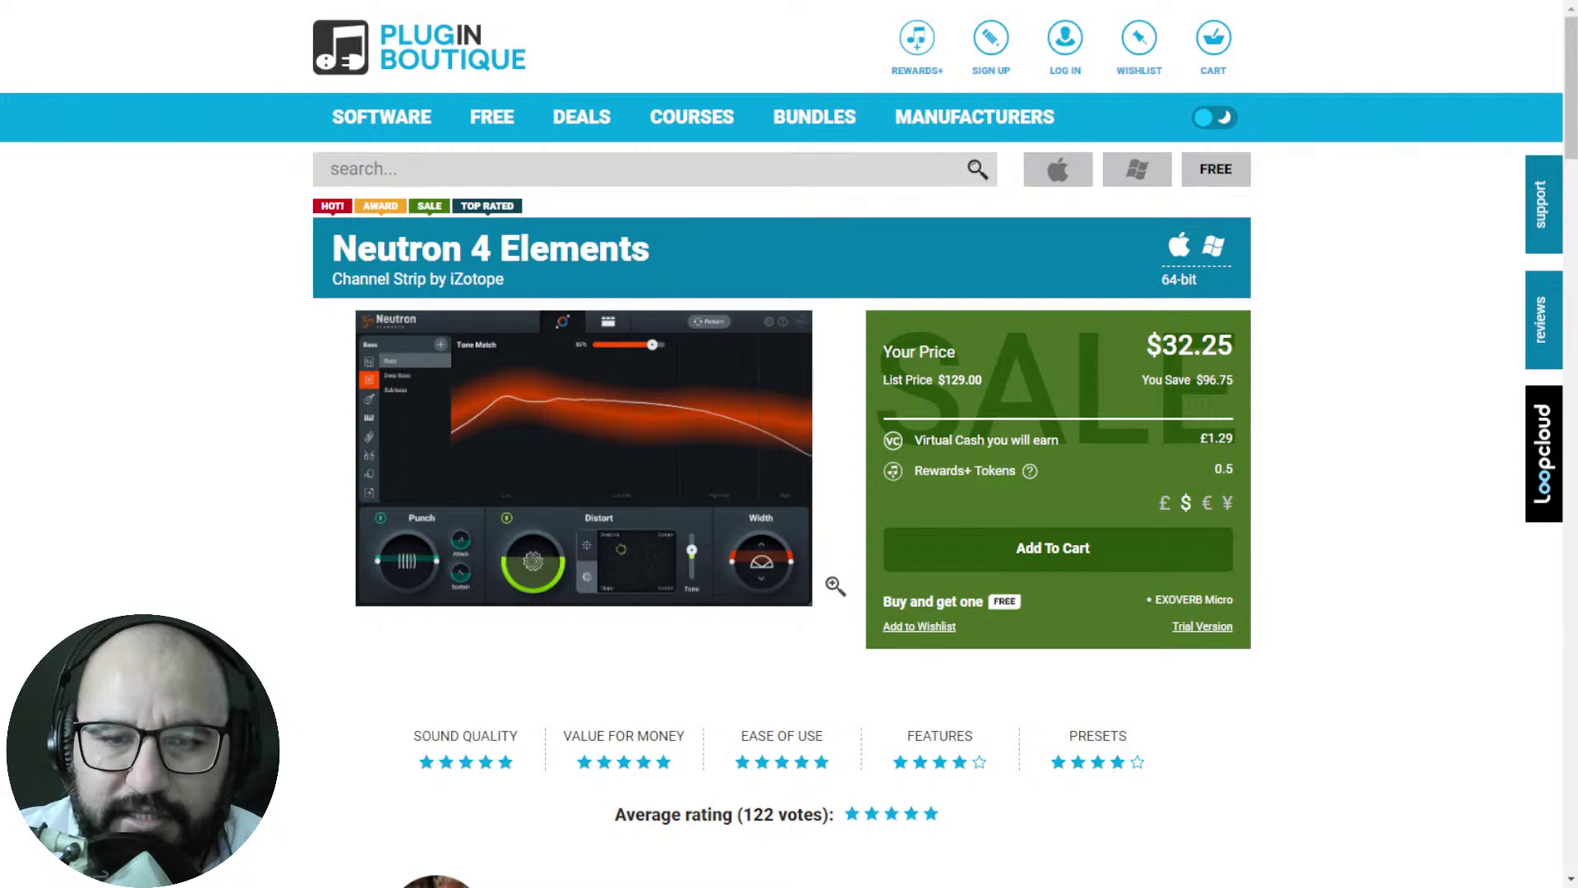
left_click(1182, 568)
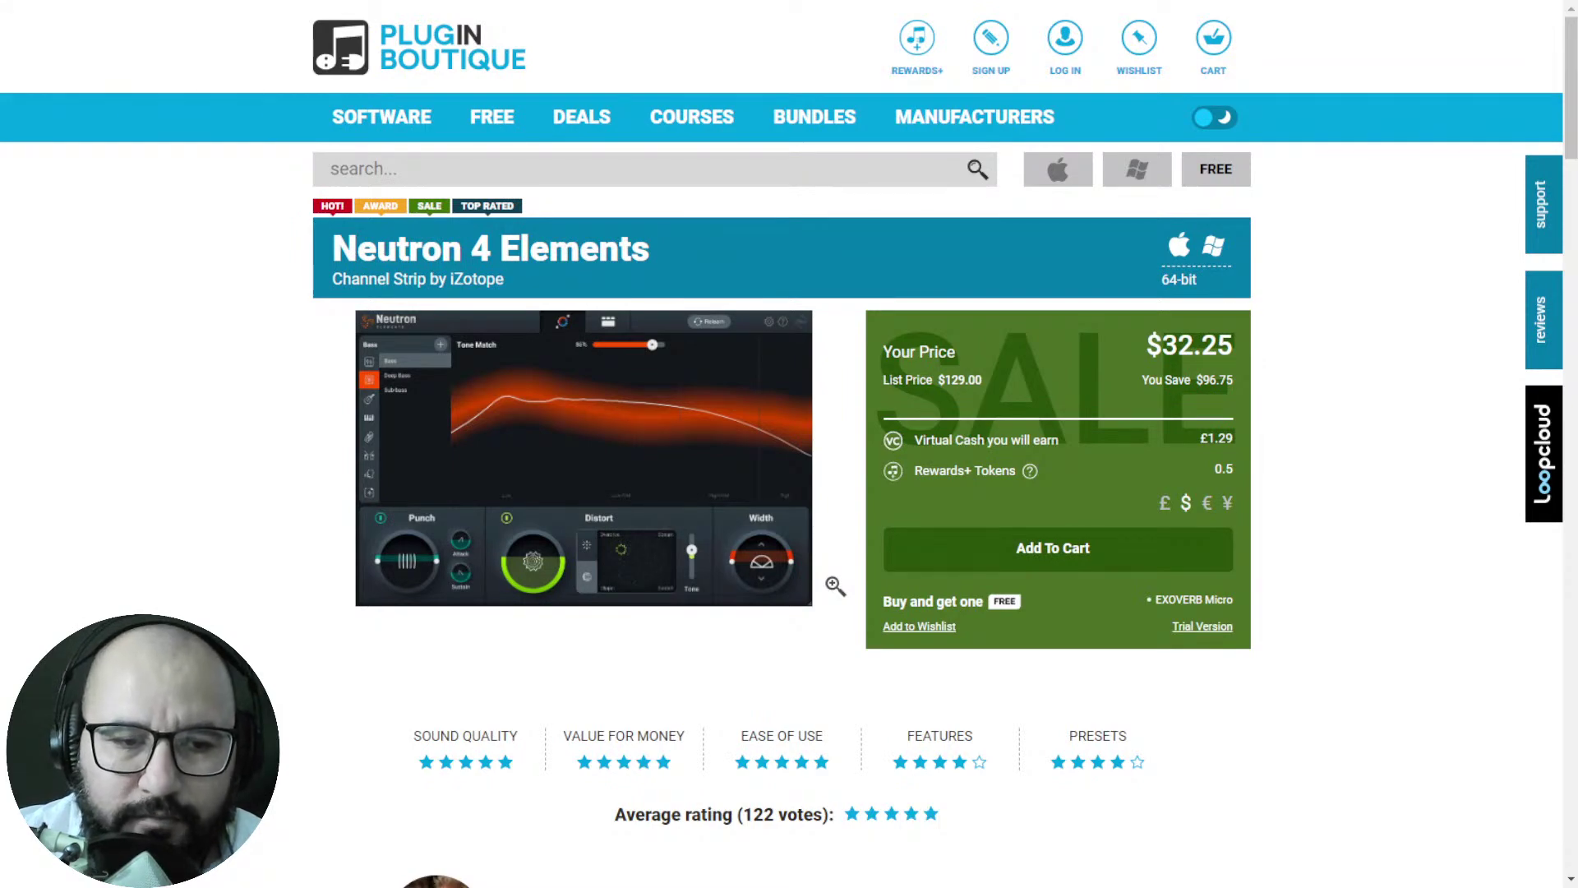
- Switch from the browser to REAPER, where the Drum Bus track's kPlateC reverb is open
left_click(195, 646)
key("alt+Tab")
key("alt+Tab")
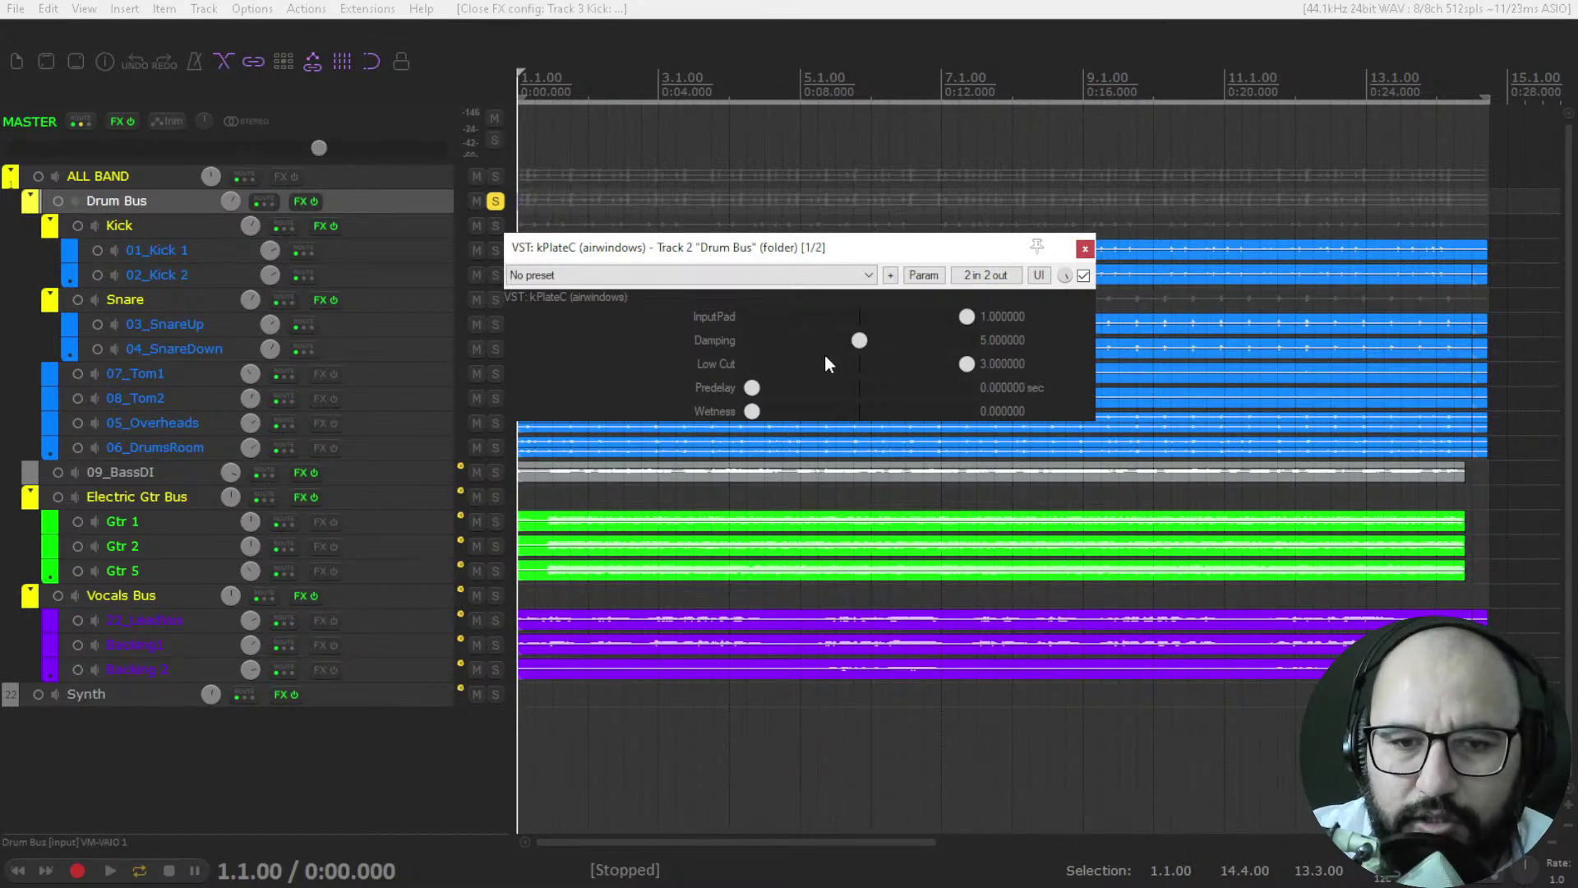
- Try the Damping and Low Cut controls of the Drum Bus kPlateC, resetting Low Cut to 1.5
mouse_move(863, 347)
left_mouse_down()
mouse_move(962, 345)
mouse_move(863, 344)
left_mouse_up()
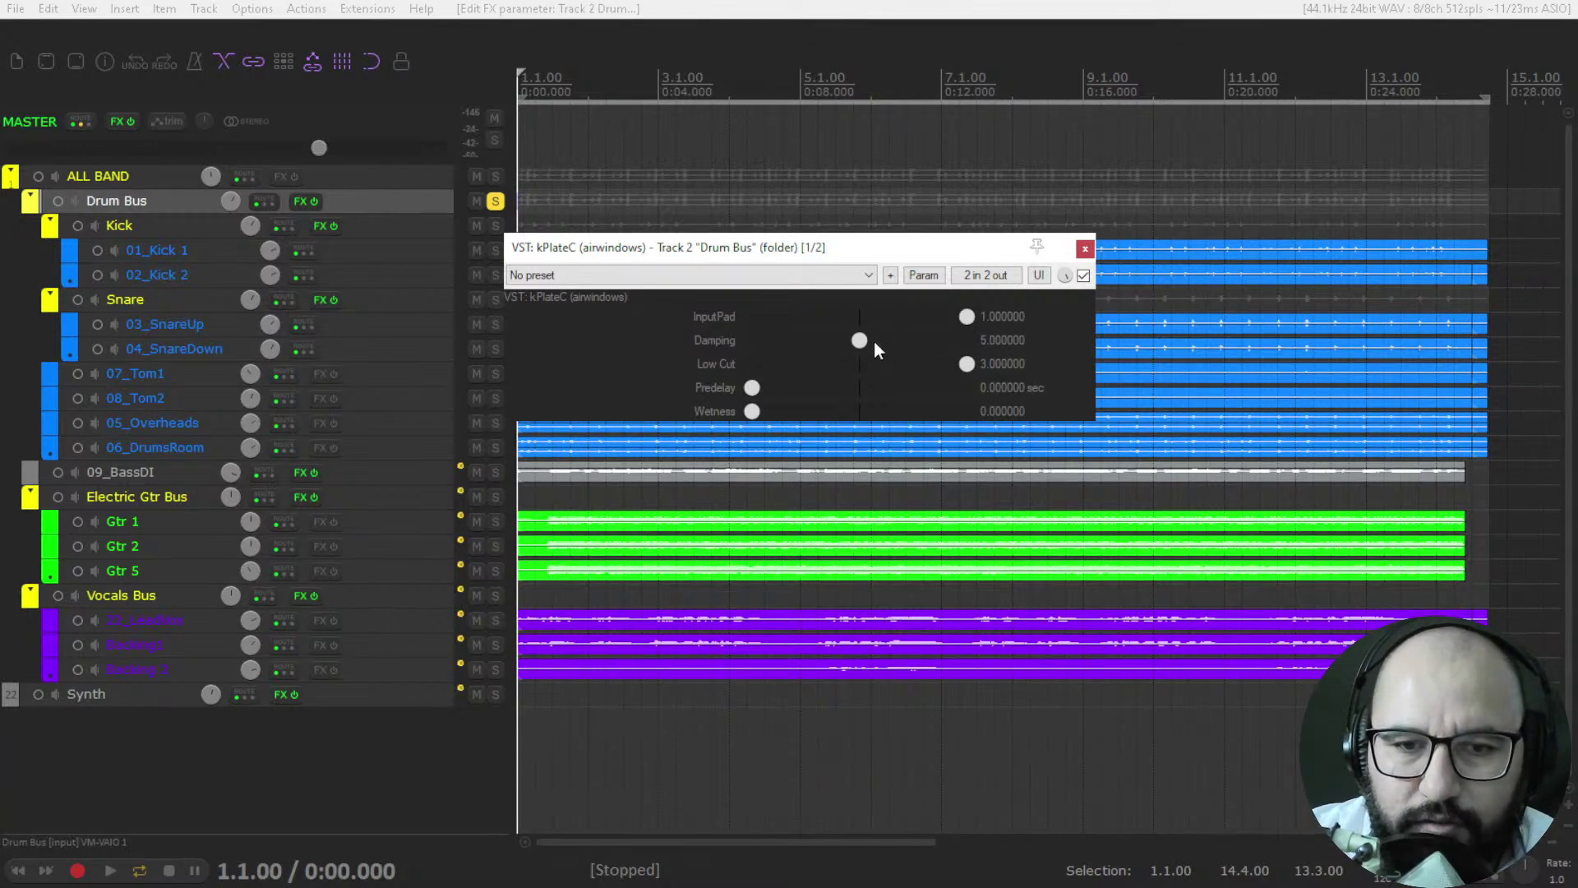
left_click_drag(968, 367, 858, 367)
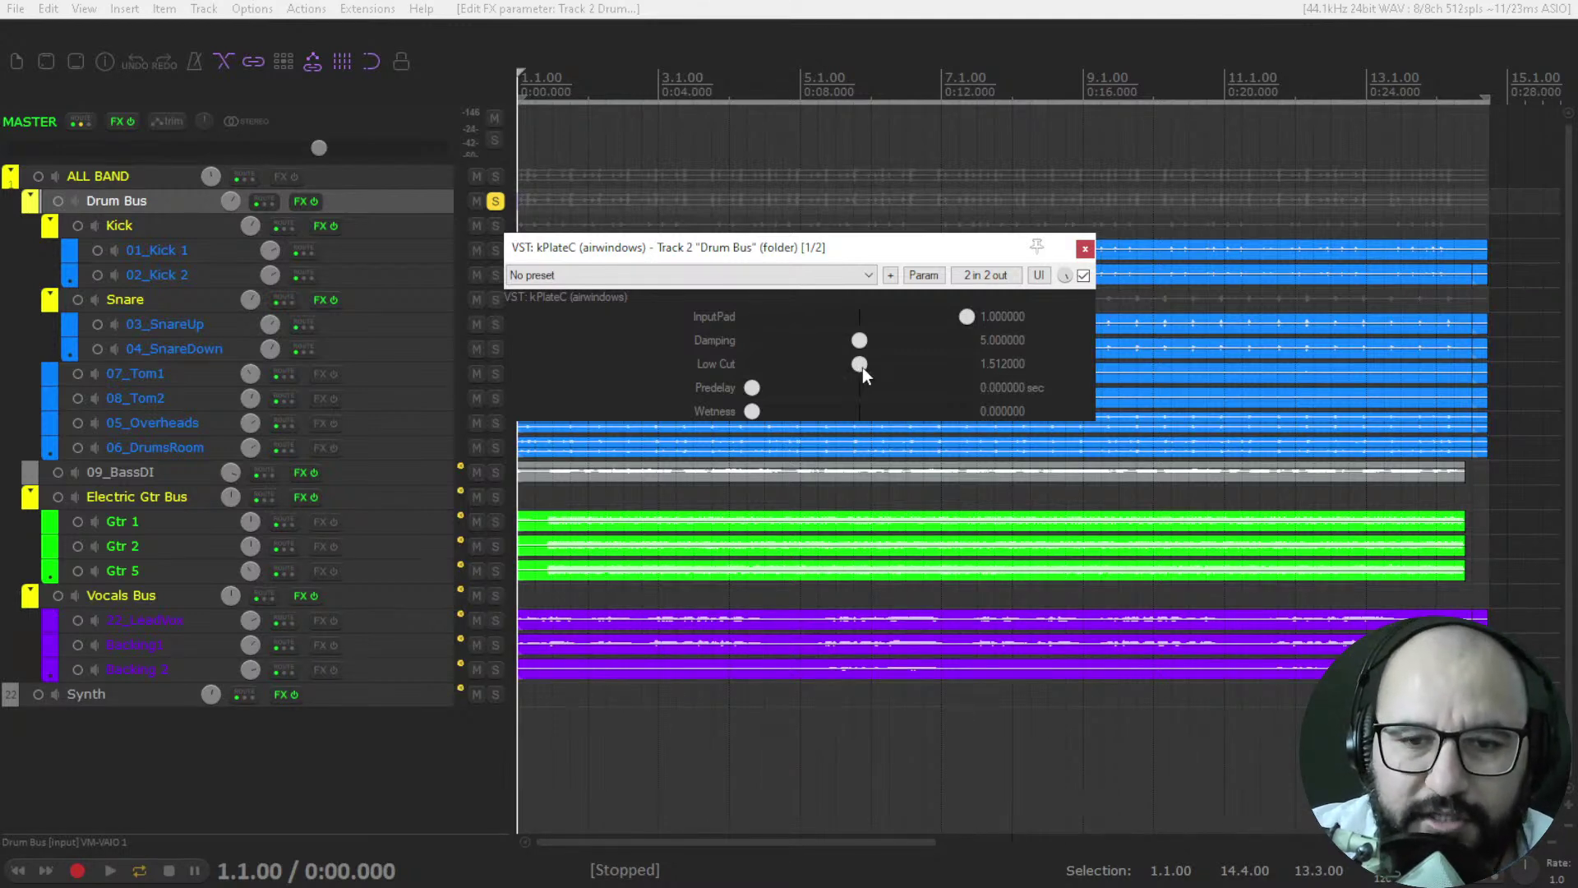
left_click_drag(870, 367, 975, 377)
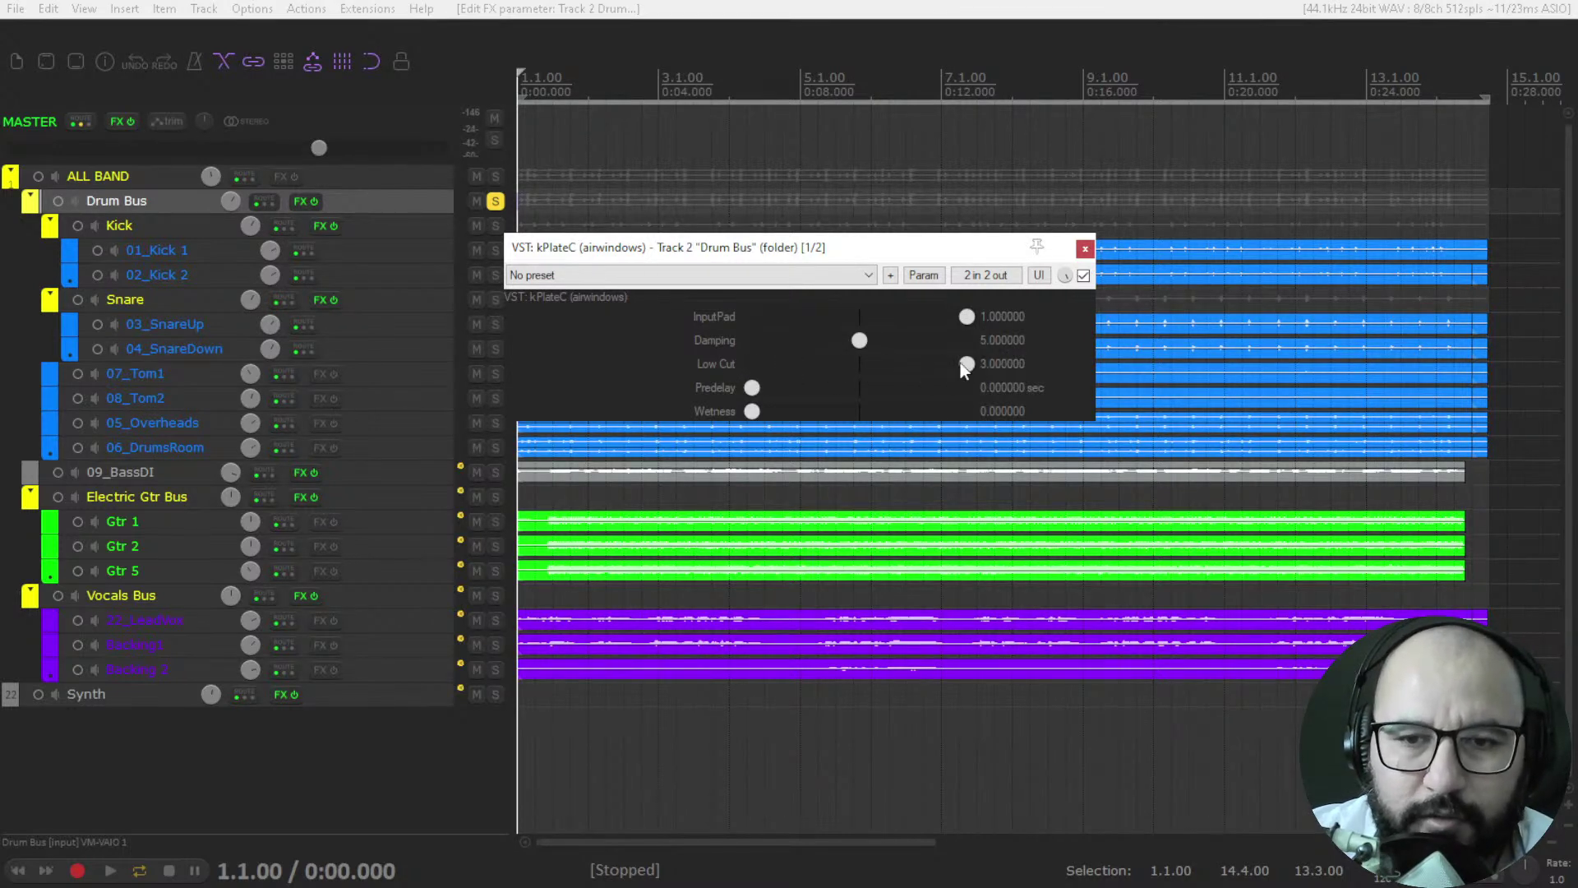
double_click(967, 363)
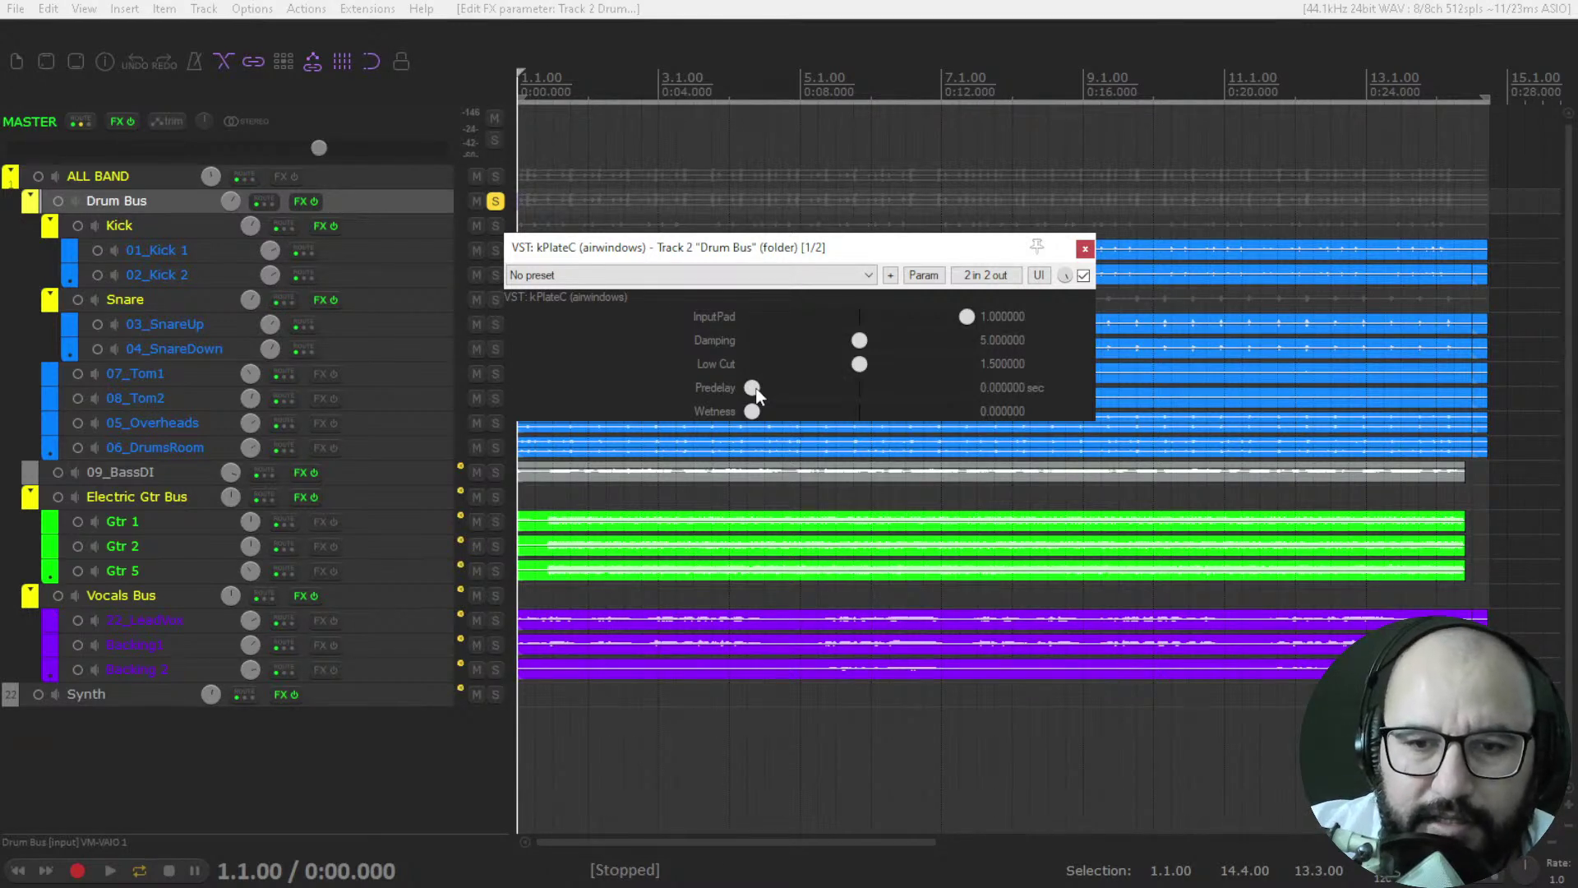
- Try out the Predelay and Wetness controls of the Drum Bus kPlateC and return both to 0
left_click_drag(753, 390, 773, 391)
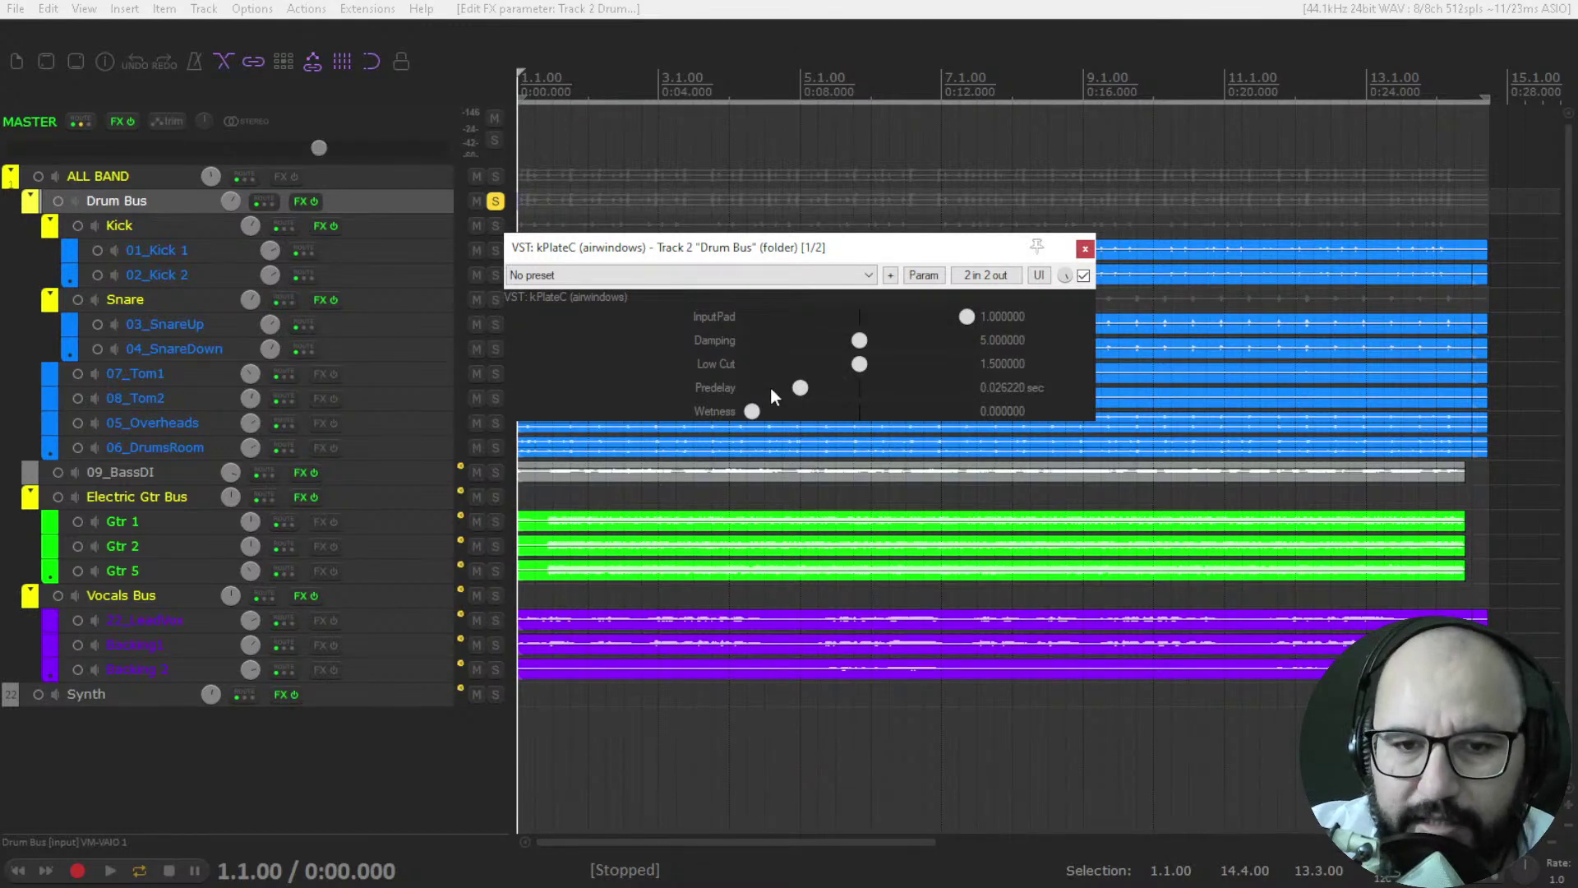
mouse_move(804, 386)
left_mouse_down()
mouse_move(840, 391)
mouse_move(781, 398)
left_mouse_up()
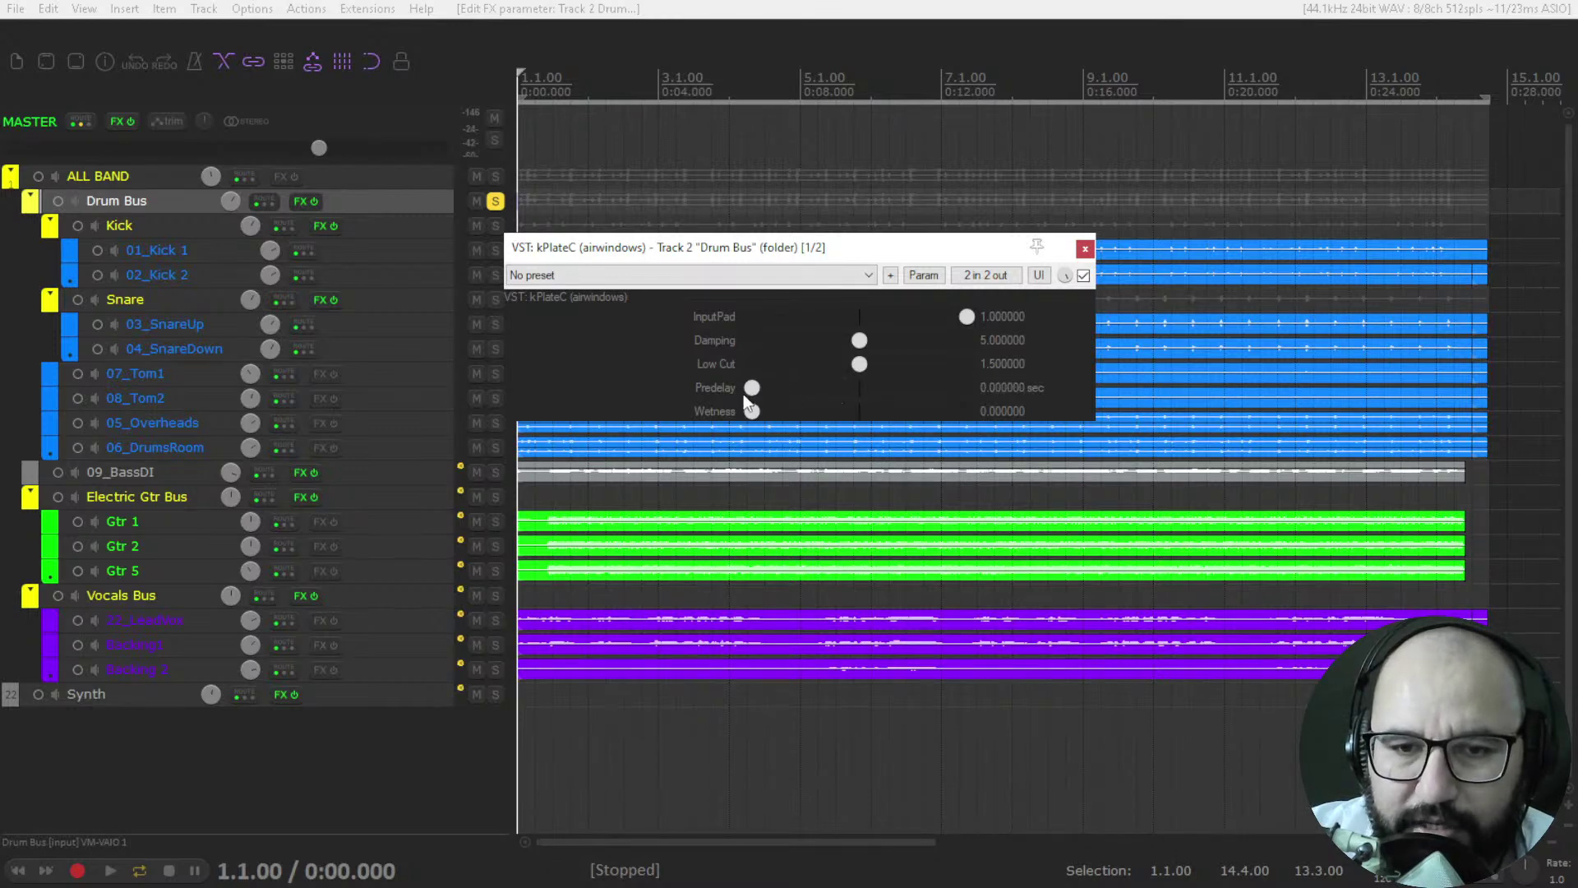
left_click_drag(753, 392, 805, 392)
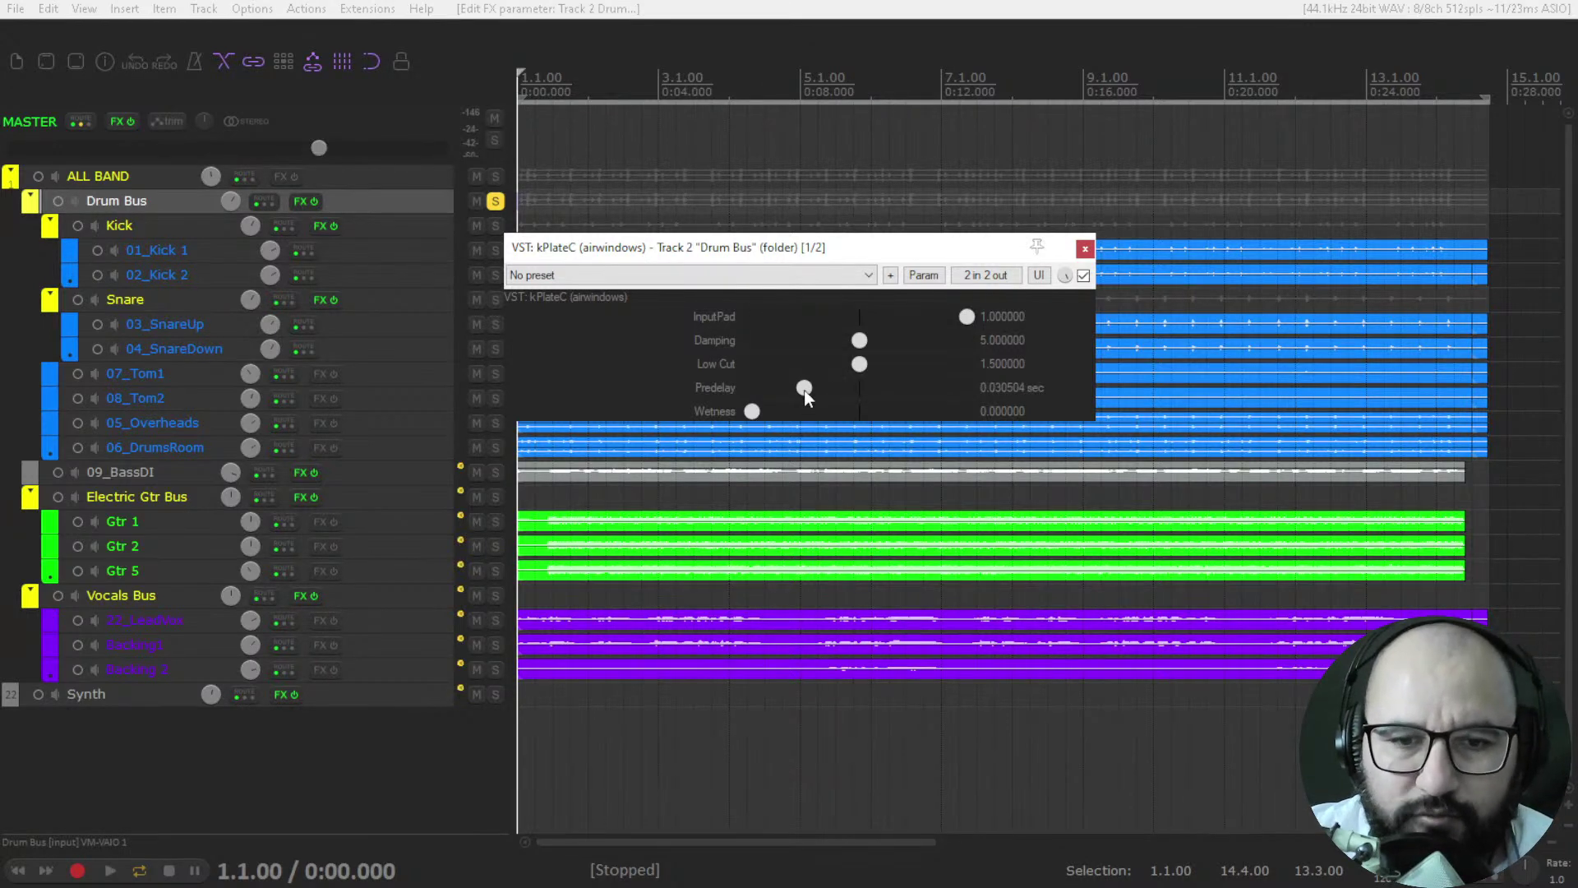
mouse_move(753, 413)
left_mouse_down()
mouse_move(975, 413)
mouse_move(763, 409)
left_mouse_up()
left_click_drag(972, 402, 703, 407)
left_click_drag(974, 413, 692, 408)
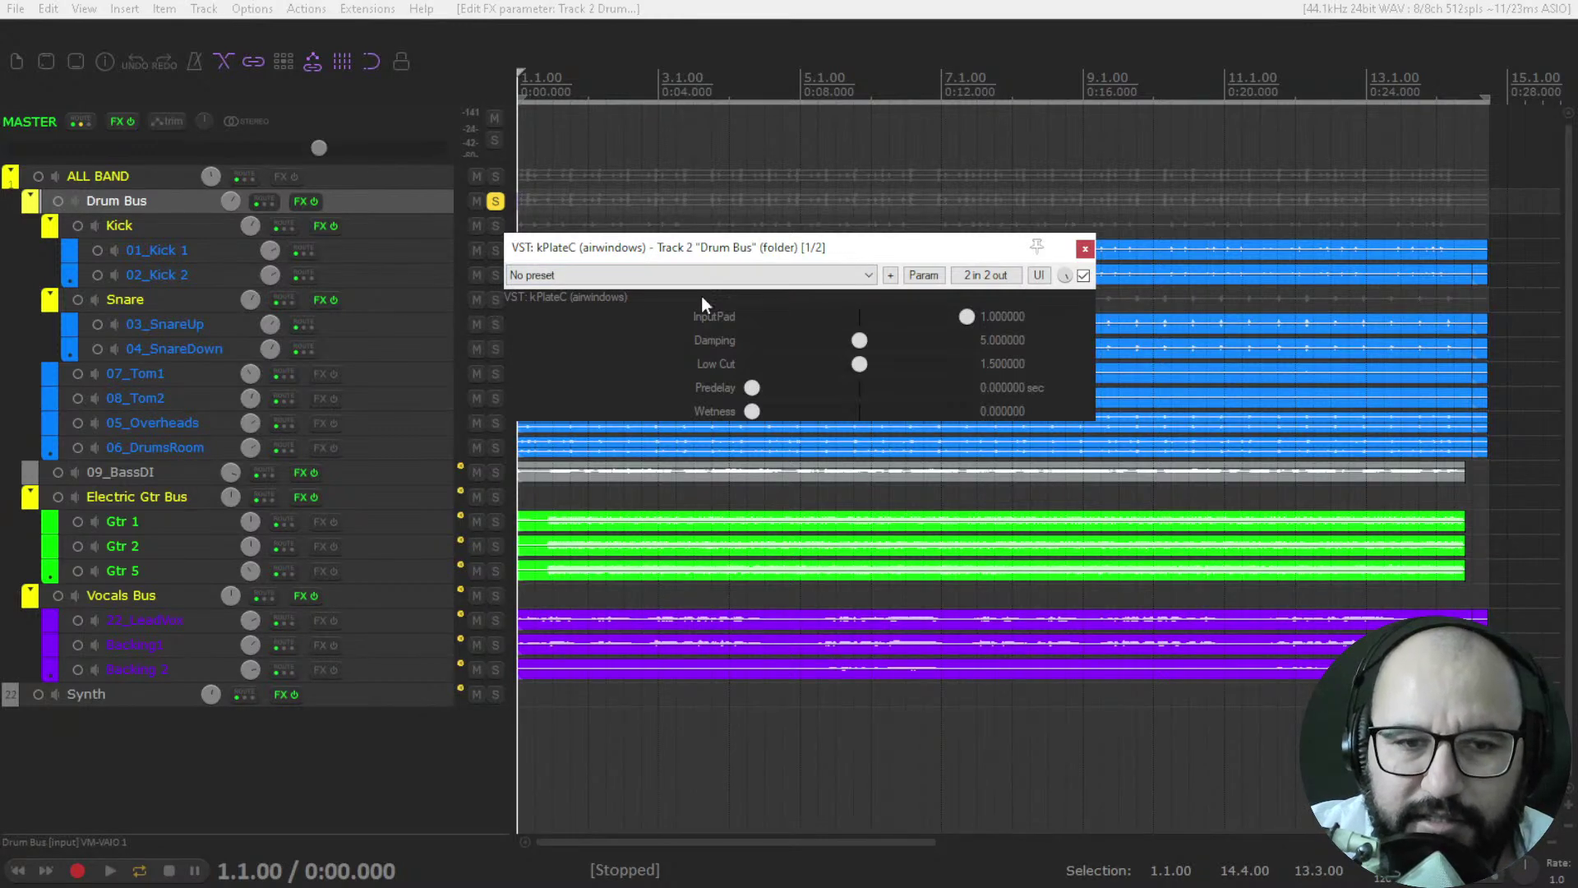
- During playback, set the Drum Bus kPlateC to Low Cut 3, Predelay about 0.033 sec, Wetness about 0.131 and Damping about 9.86
key("space")
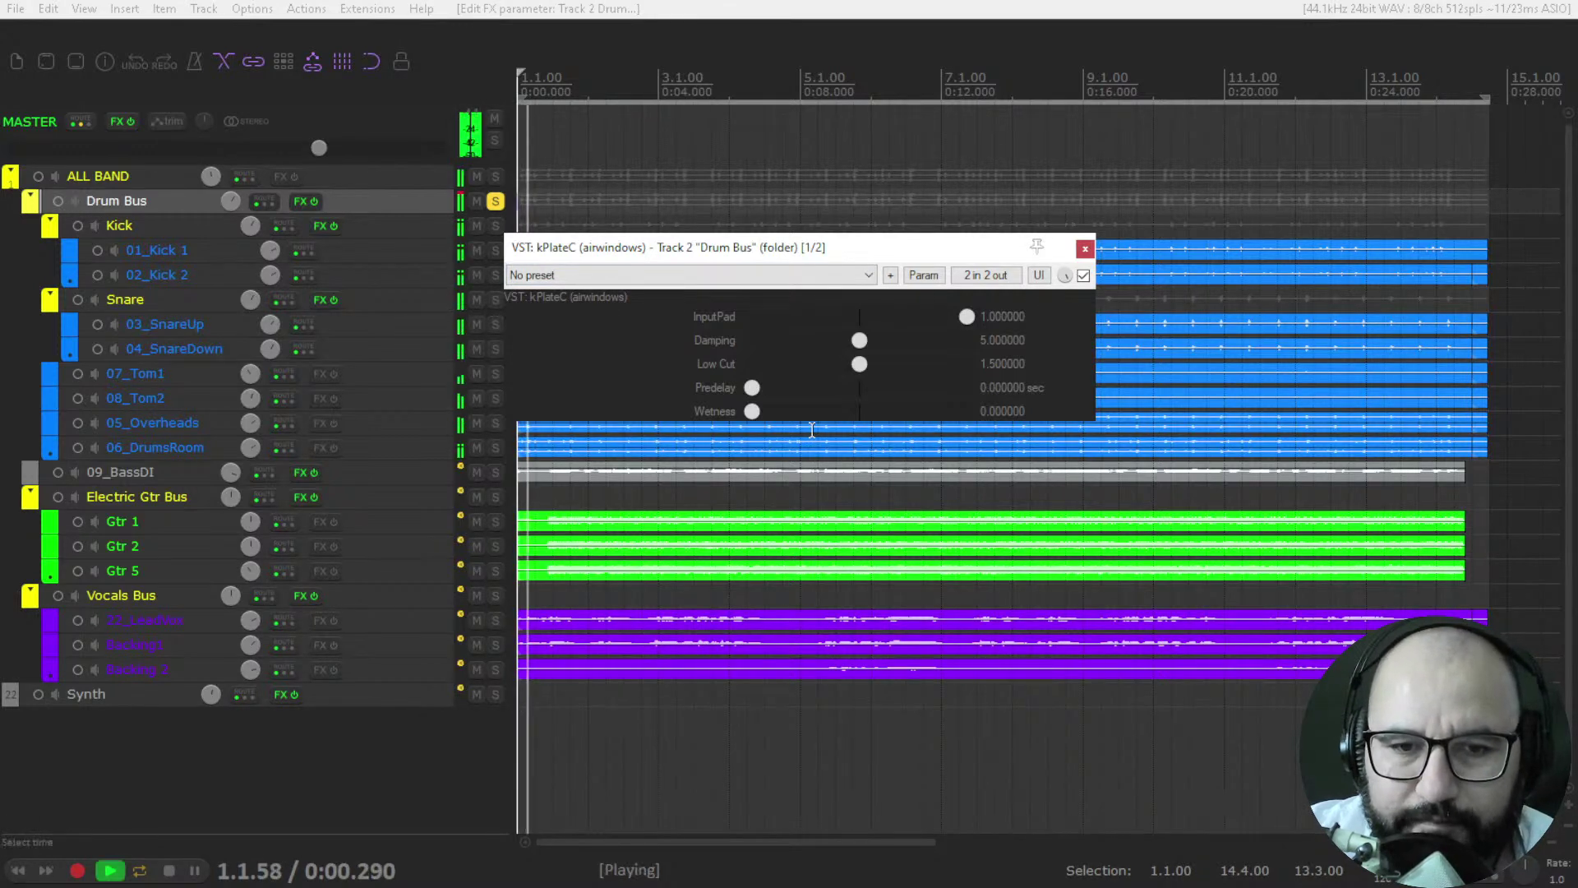
left_click_drag(752, 411, 809, 417)
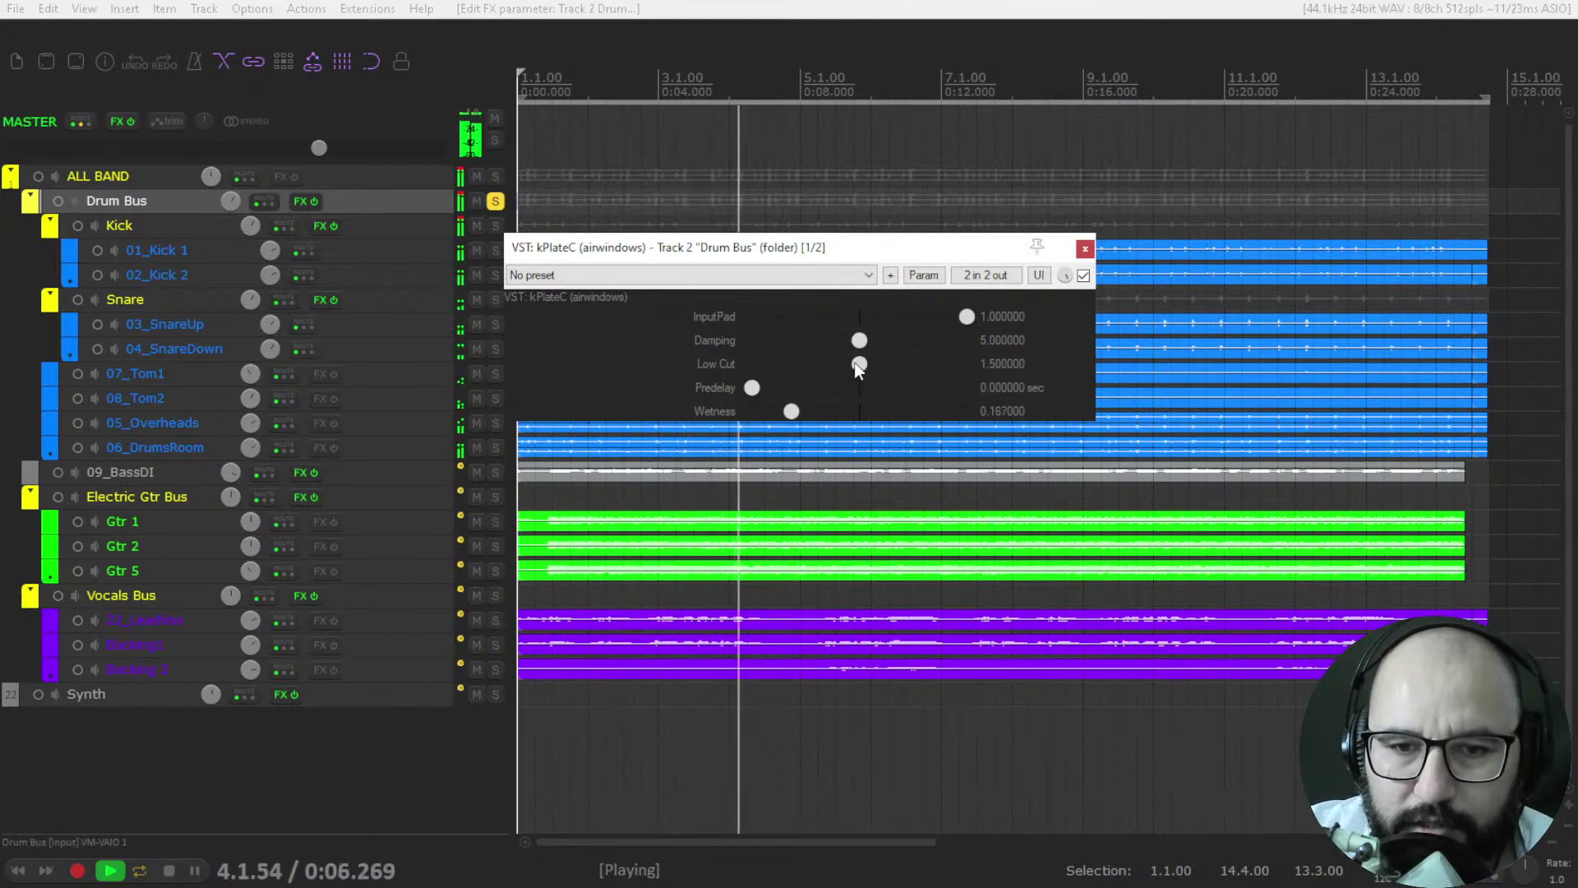
left_click_drag(858, 364, 1043, 360)
left_click_drag(812, 412, 963, 340)
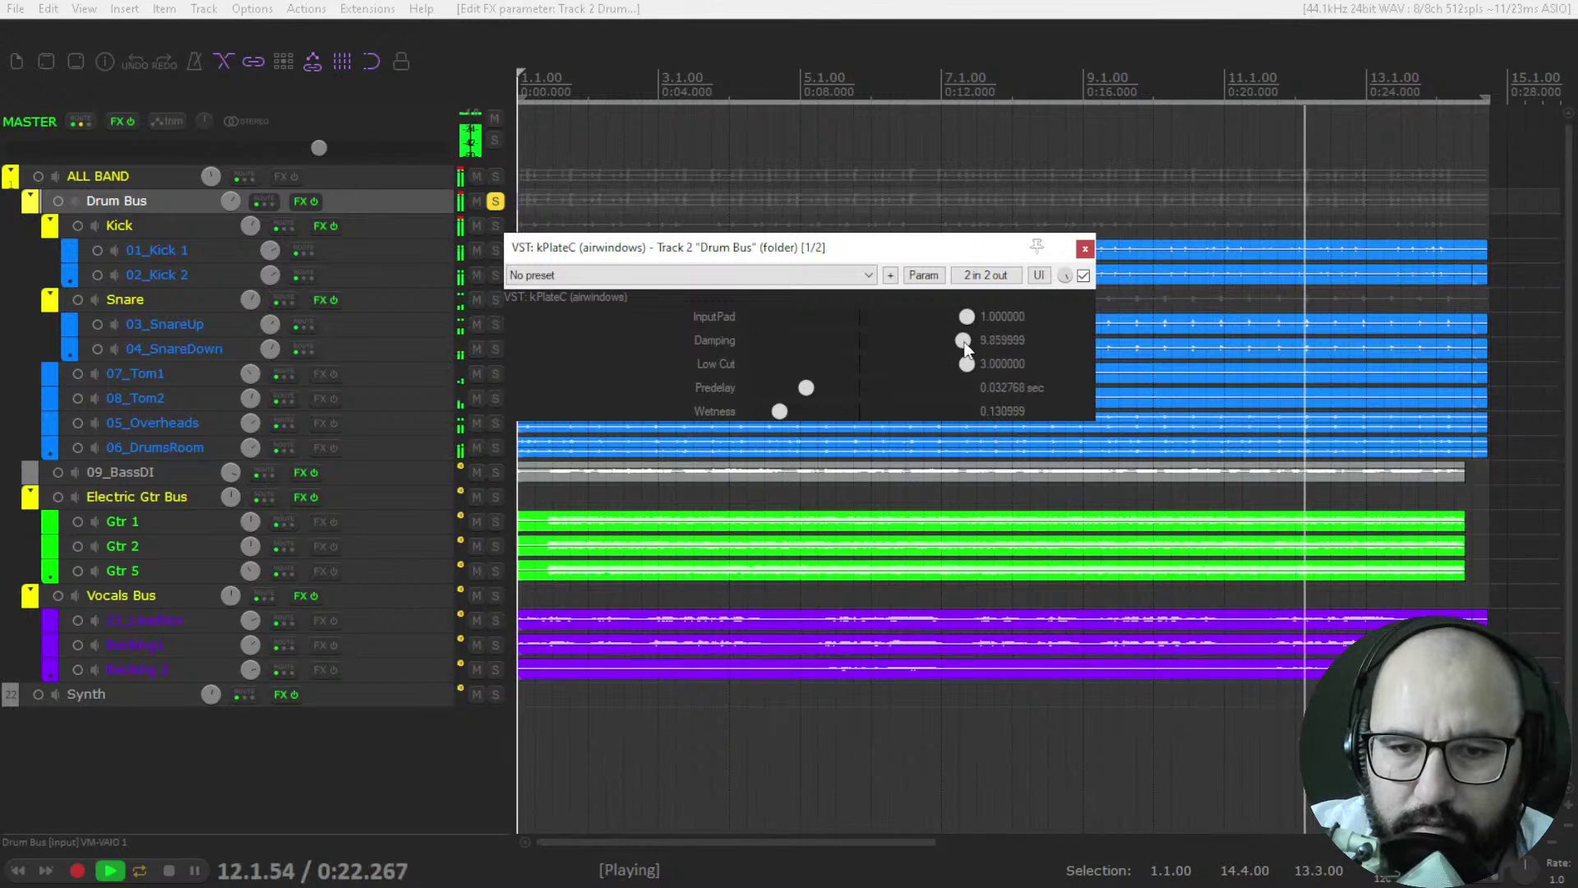
key("space")
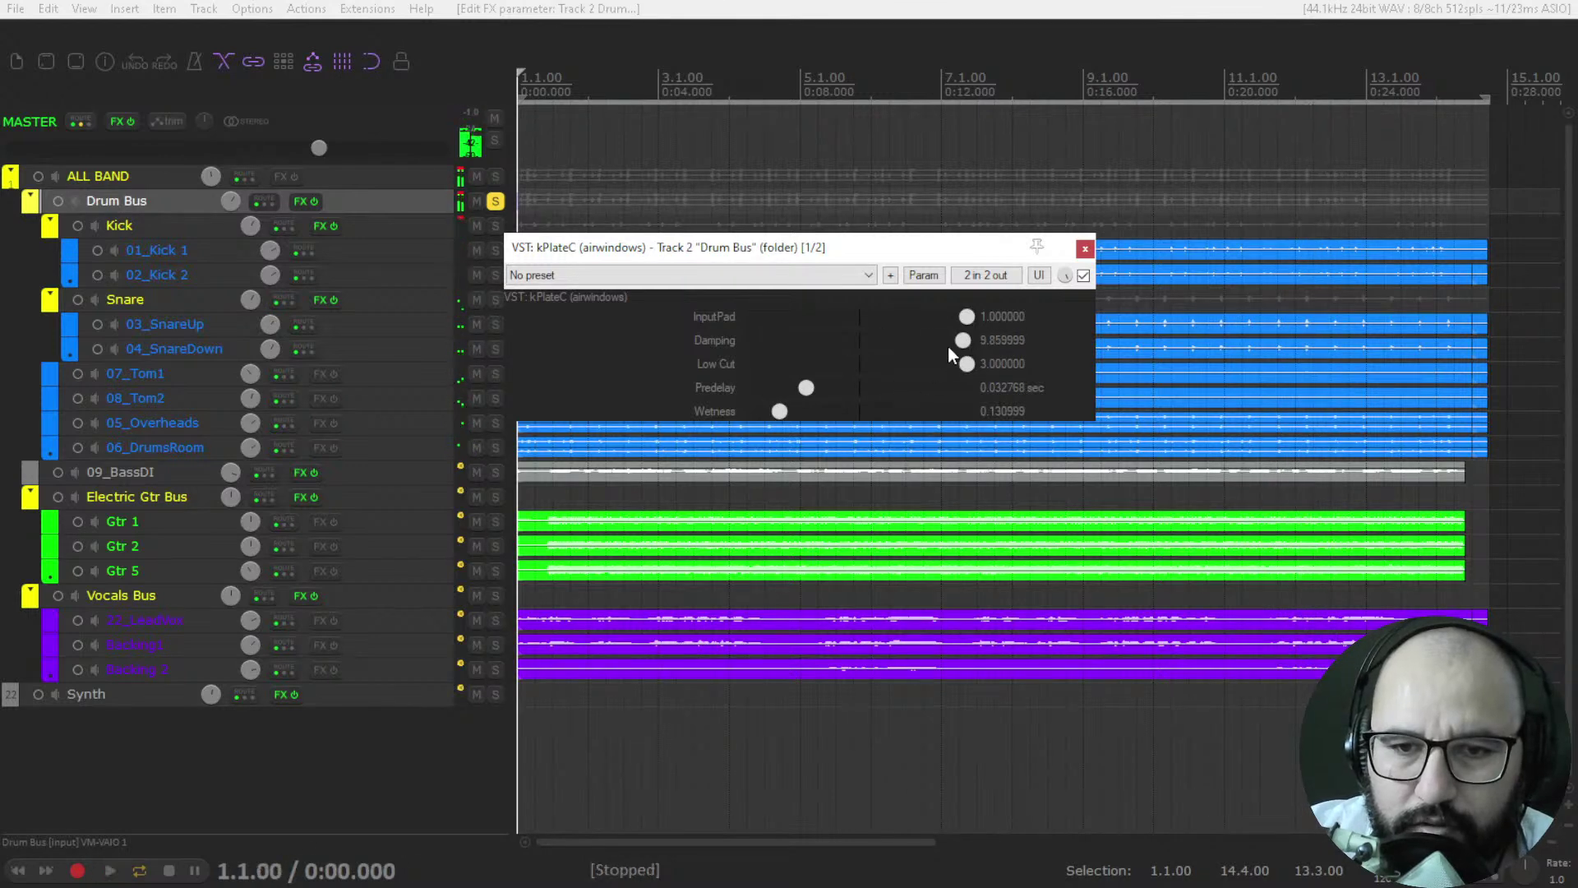
- Lower the Drum Bus kPlateC's Damping to about 2.52 during playback and compare the sound with the effect bypassed
key("space")
left_click_drag(964, 343, 804, 342)
left_click(1084, 276)
left_click(1083, 276)
key("space")
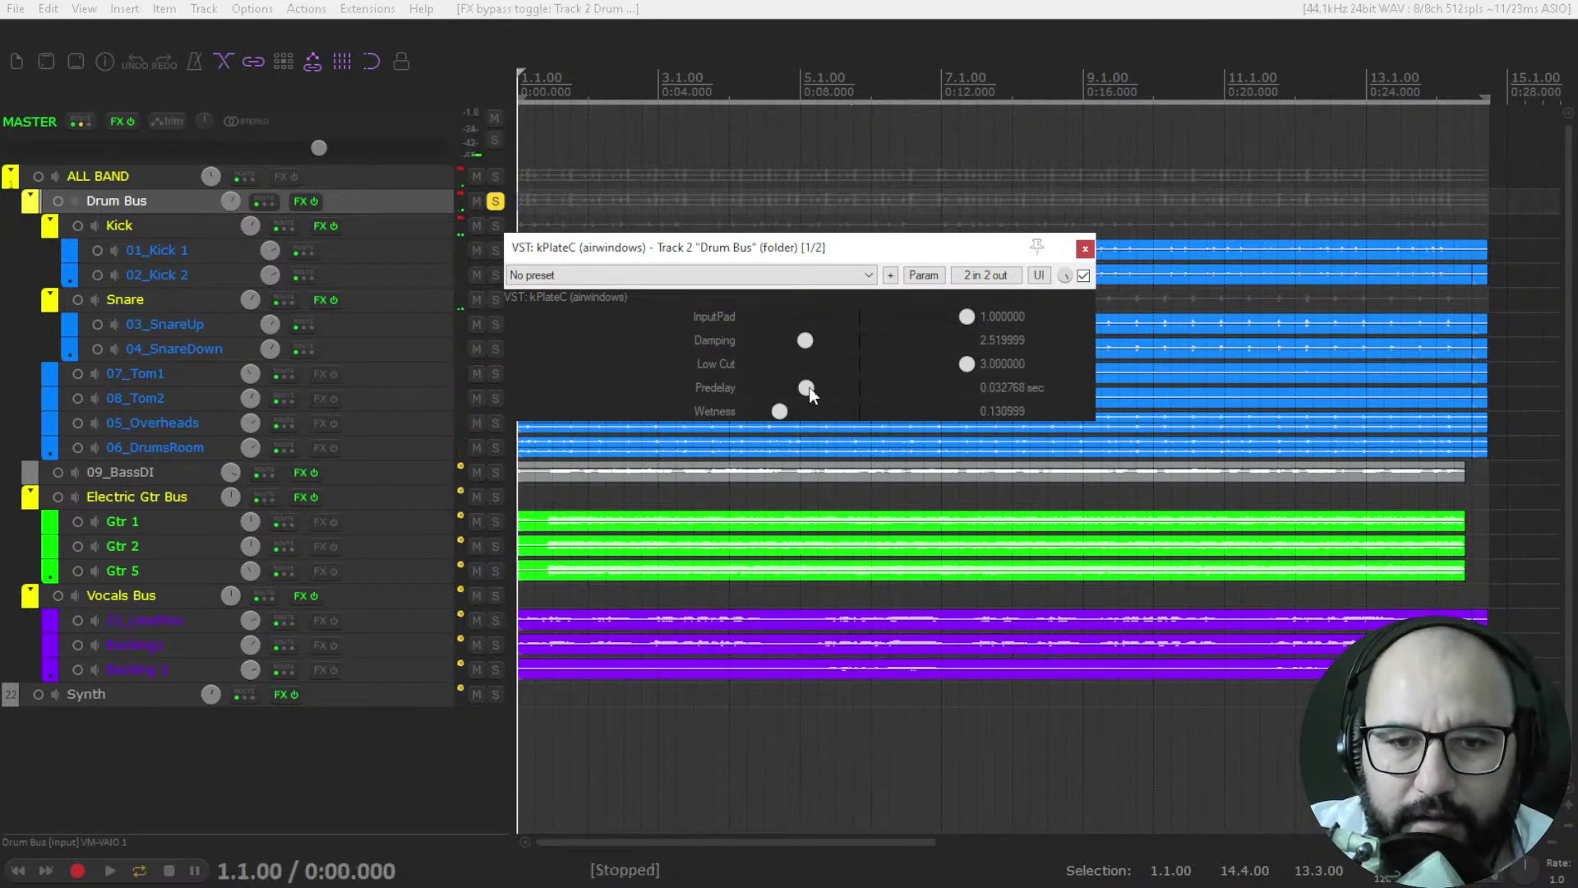
- Reduce the Drum Bus kPlateC's Wetness to about 0.094 and play the drums with the effect bypassed and active
left_click_drag(779, 412, 772, 414)
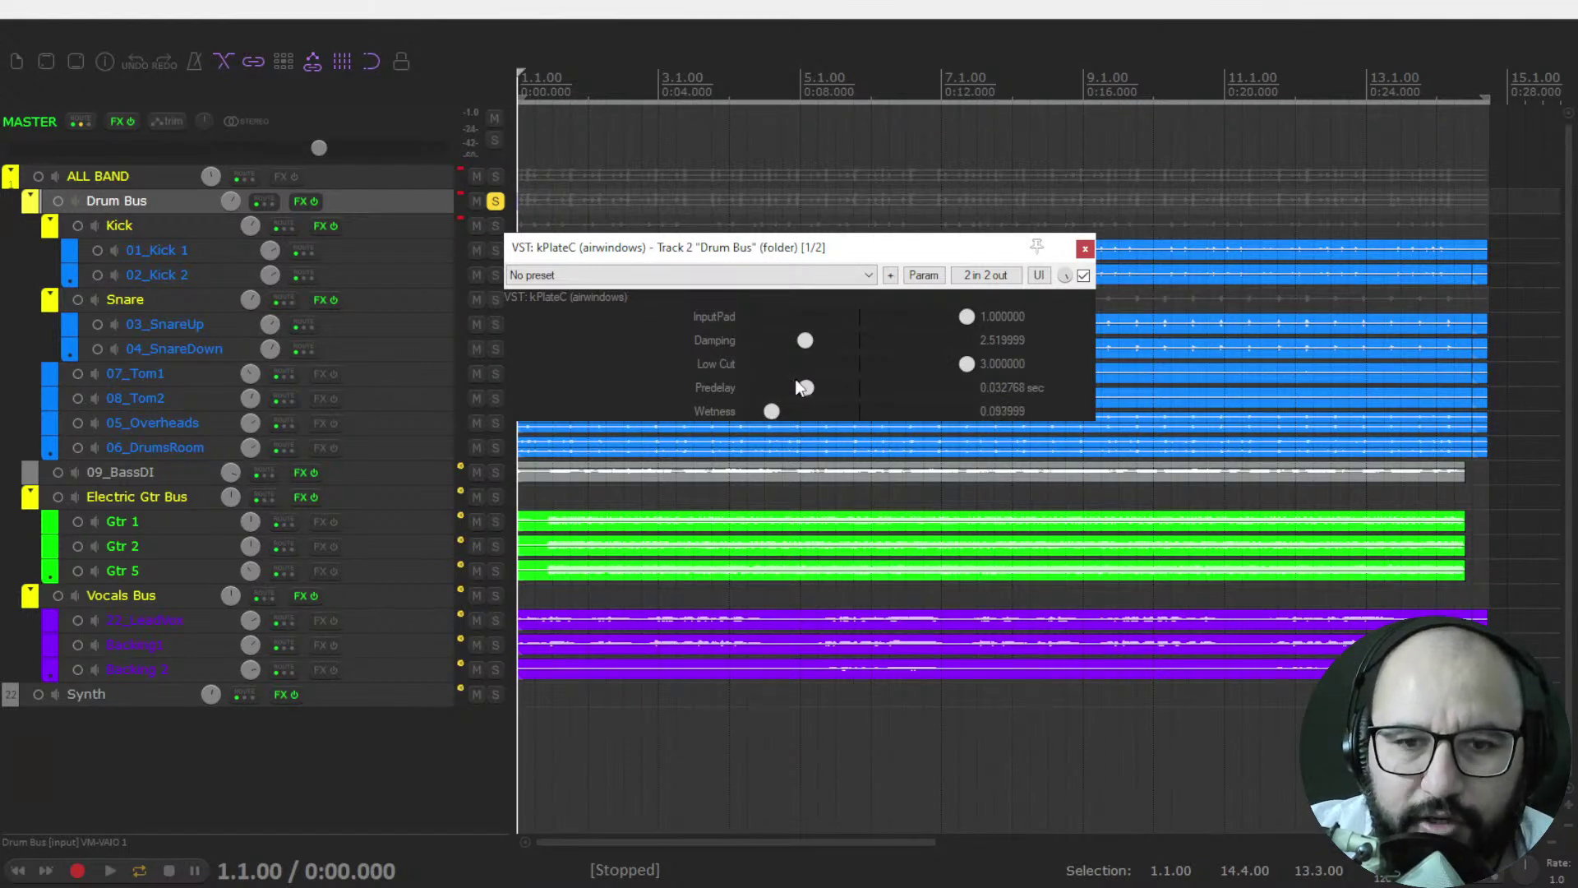
key("space")
left_click(1083, 276)
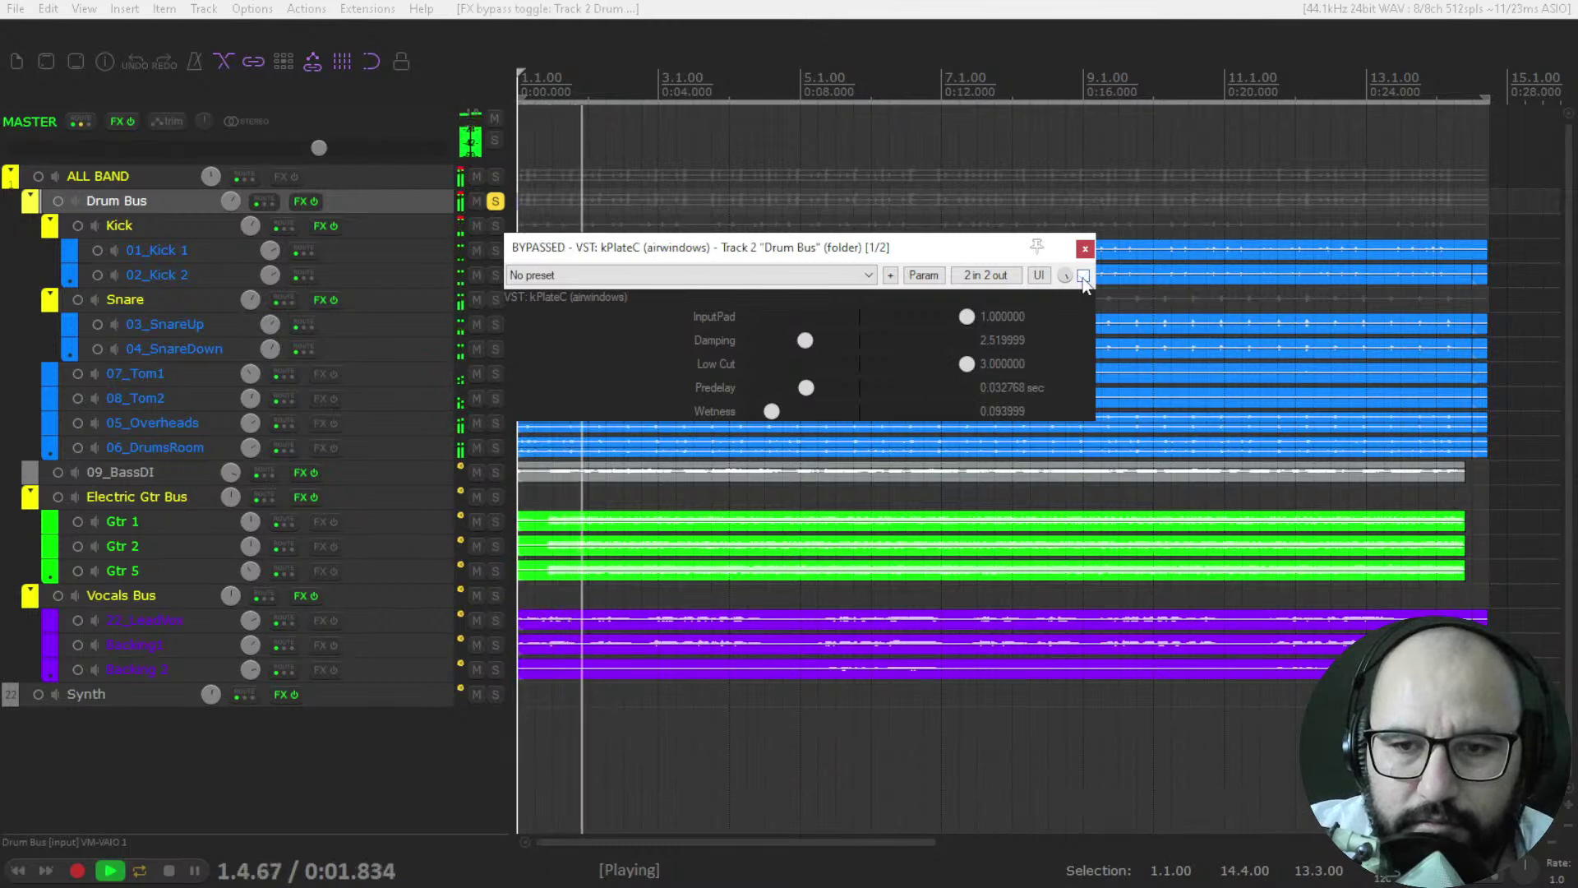
left_click(1083, 276)
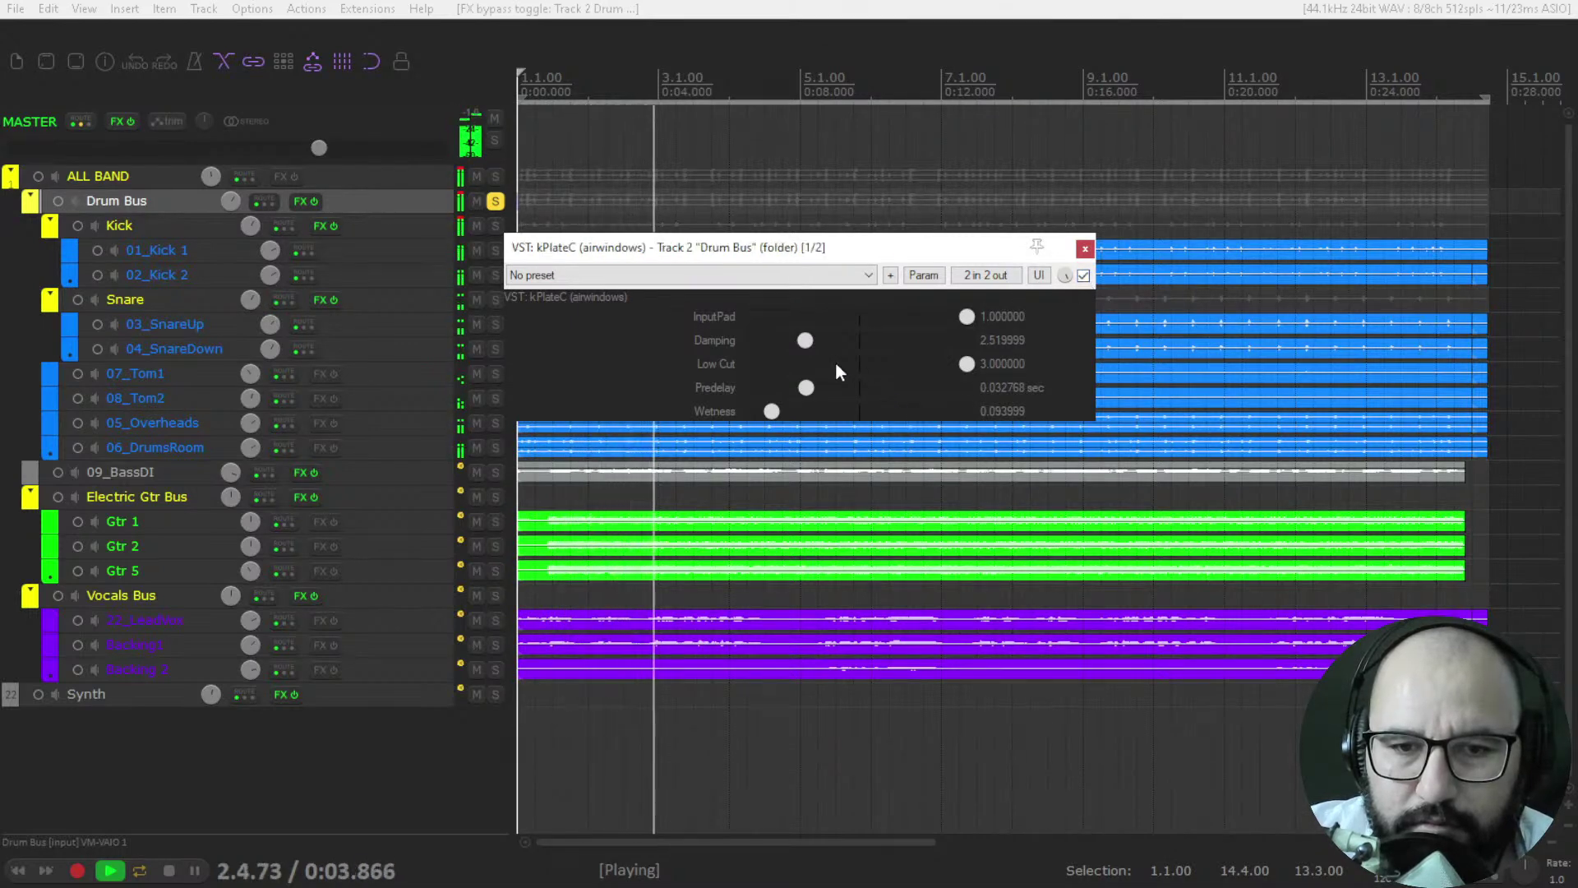
- Raise the Drum Bus kPlateC's Damping to about 3.62 and Wetness to about 0.107, comparing against bypass before stopping playback
mouse_move(815, 338)
left_mouse_down()
mouse_move(782, 352)
mouse_move(831, 348)
mouse_move(829, 361)
left_mouse_up()
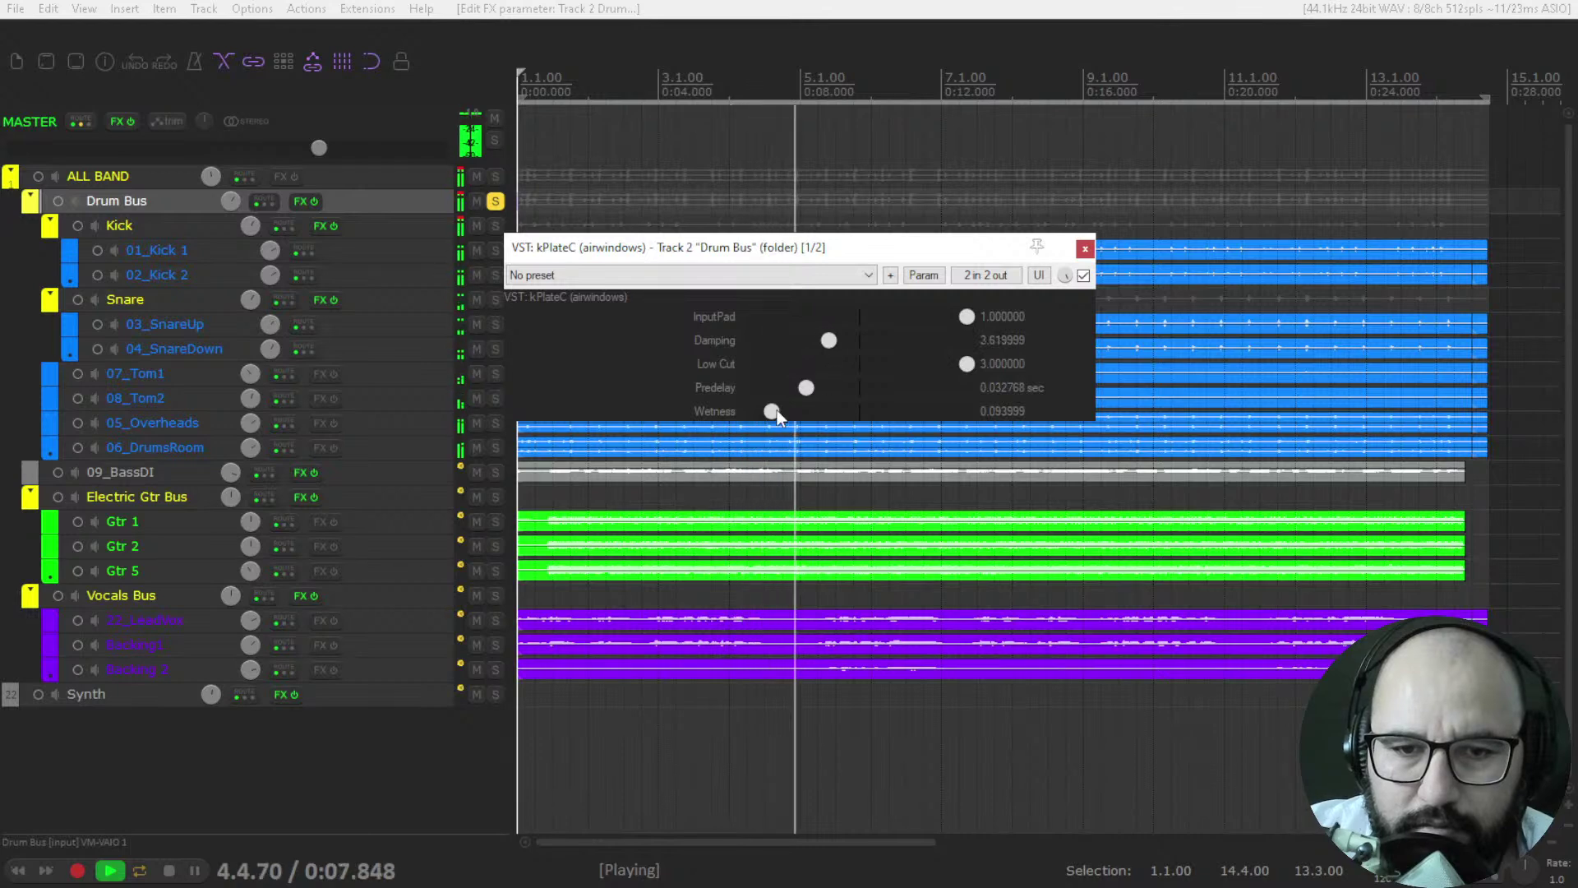
left_click_drag(773, 411, 777, 414)
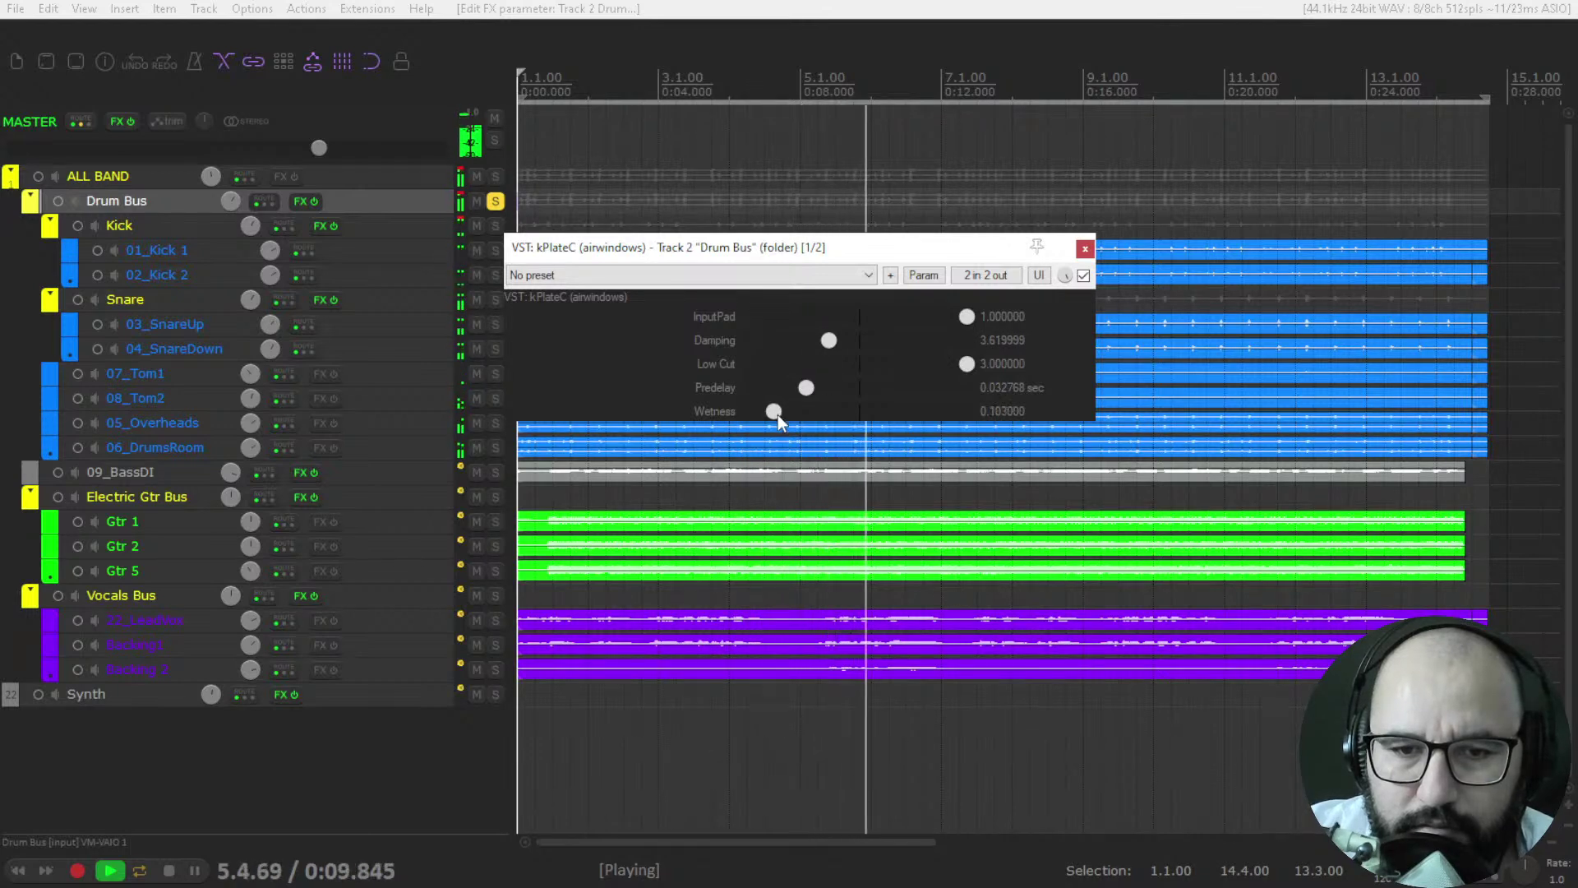
left_click(1083, 276)
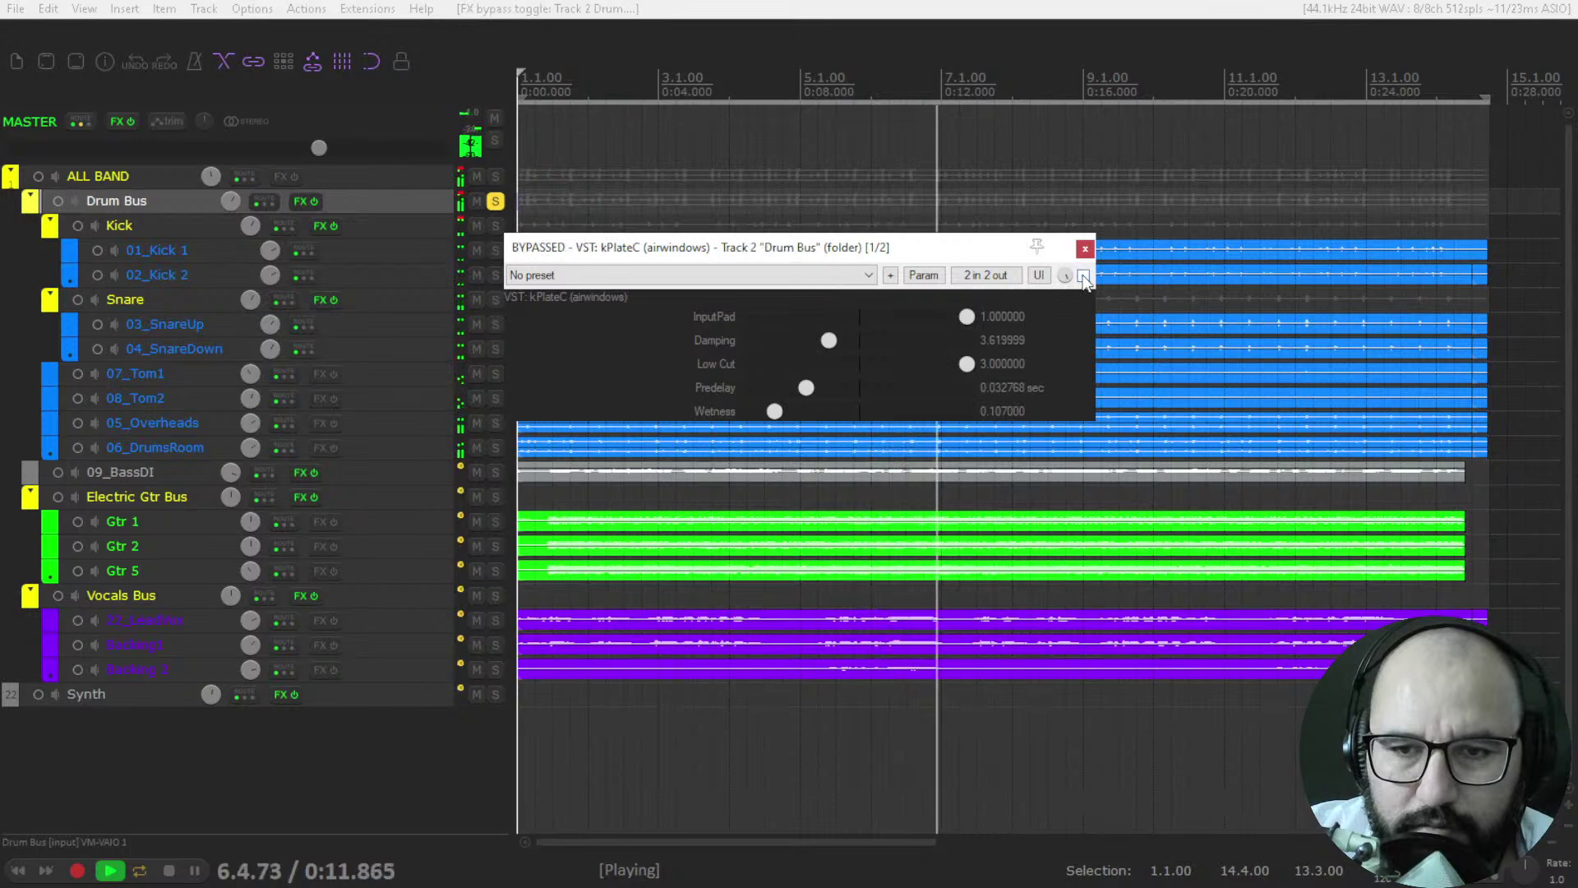
left_click(1083, 276)
key("space")
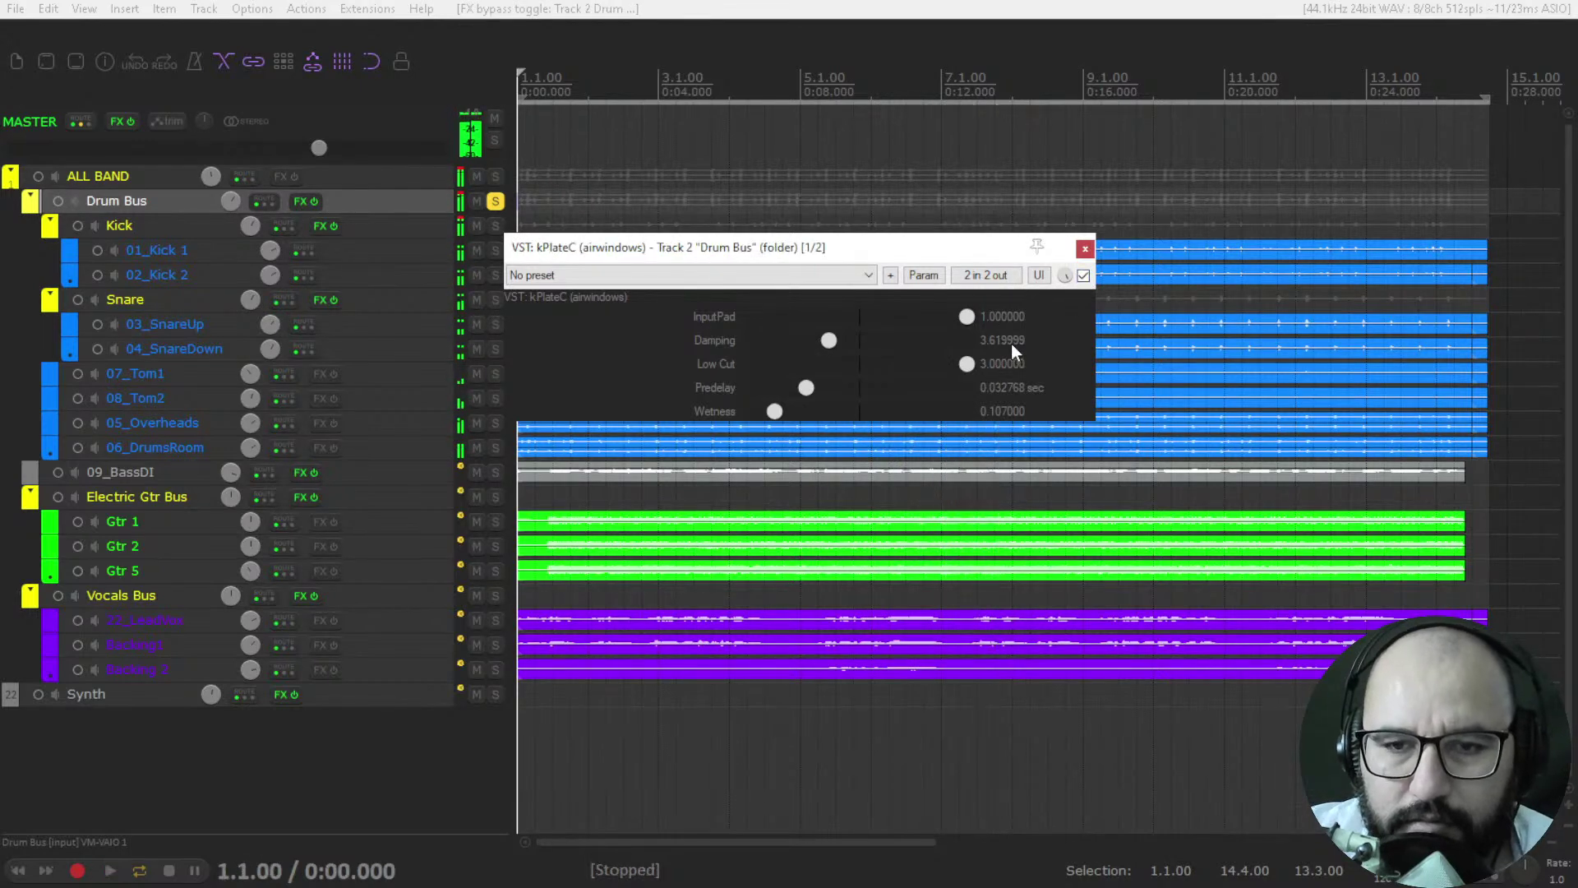
- Slightly lower the Drum Bus kPlateC's Wetness, toggle its bypass and close the plugin window
left_click_drag(773, 412, 769, 414)
left_click(1083, 276)
left_click(1085, 249)
- Switch the solo from the Drum Bus to the Snare folder track and open the Snare's kPlateC plugin
left_click(496, 202)
left_click(498, 297)
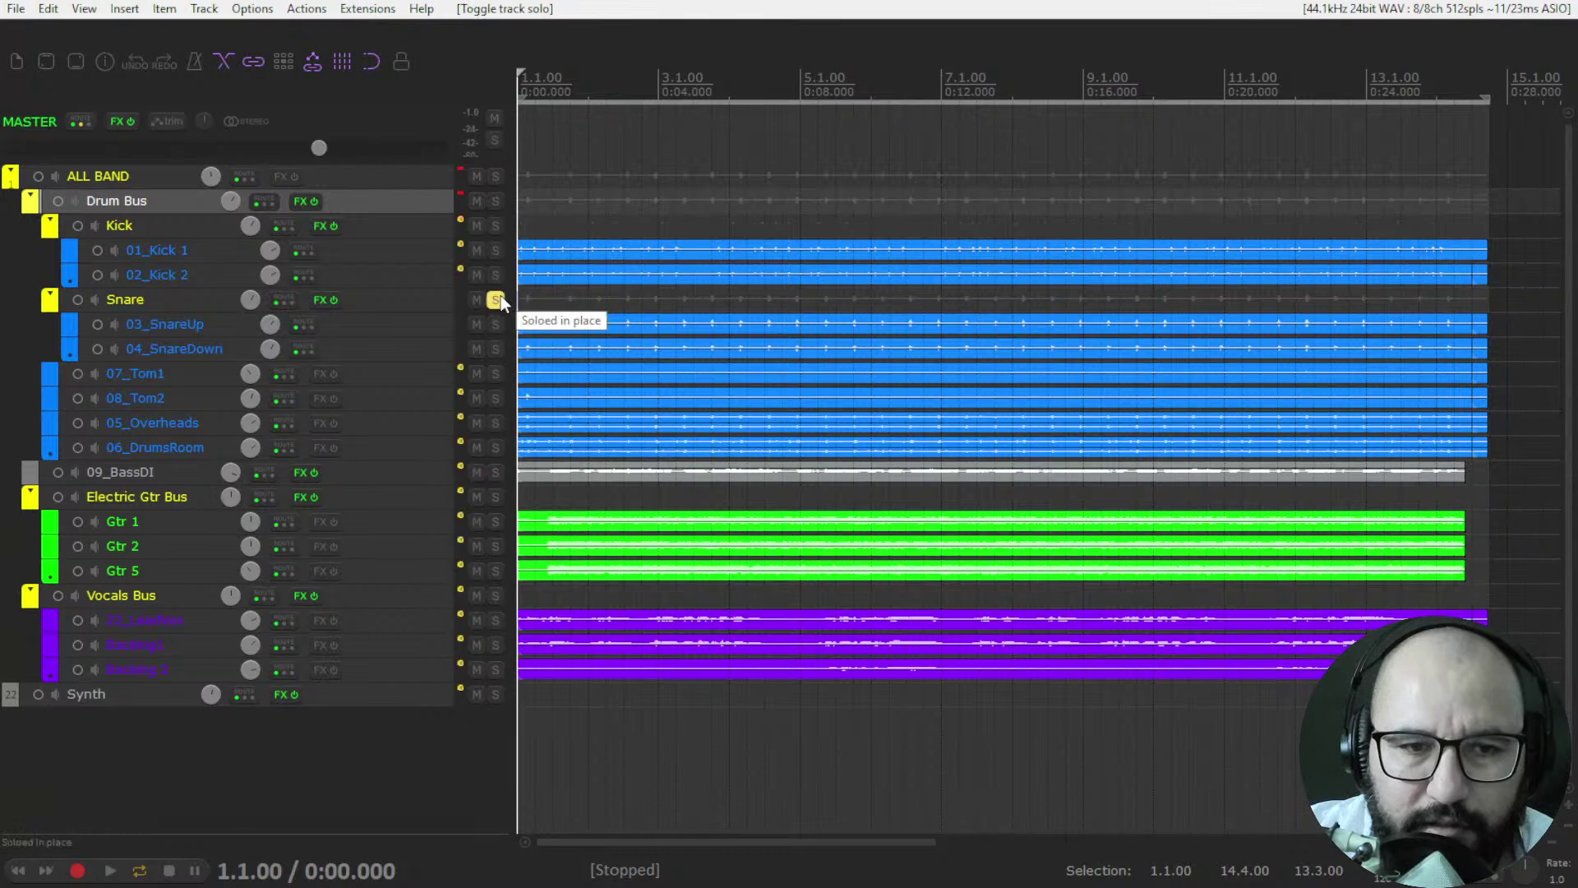
right_click(322, 301)
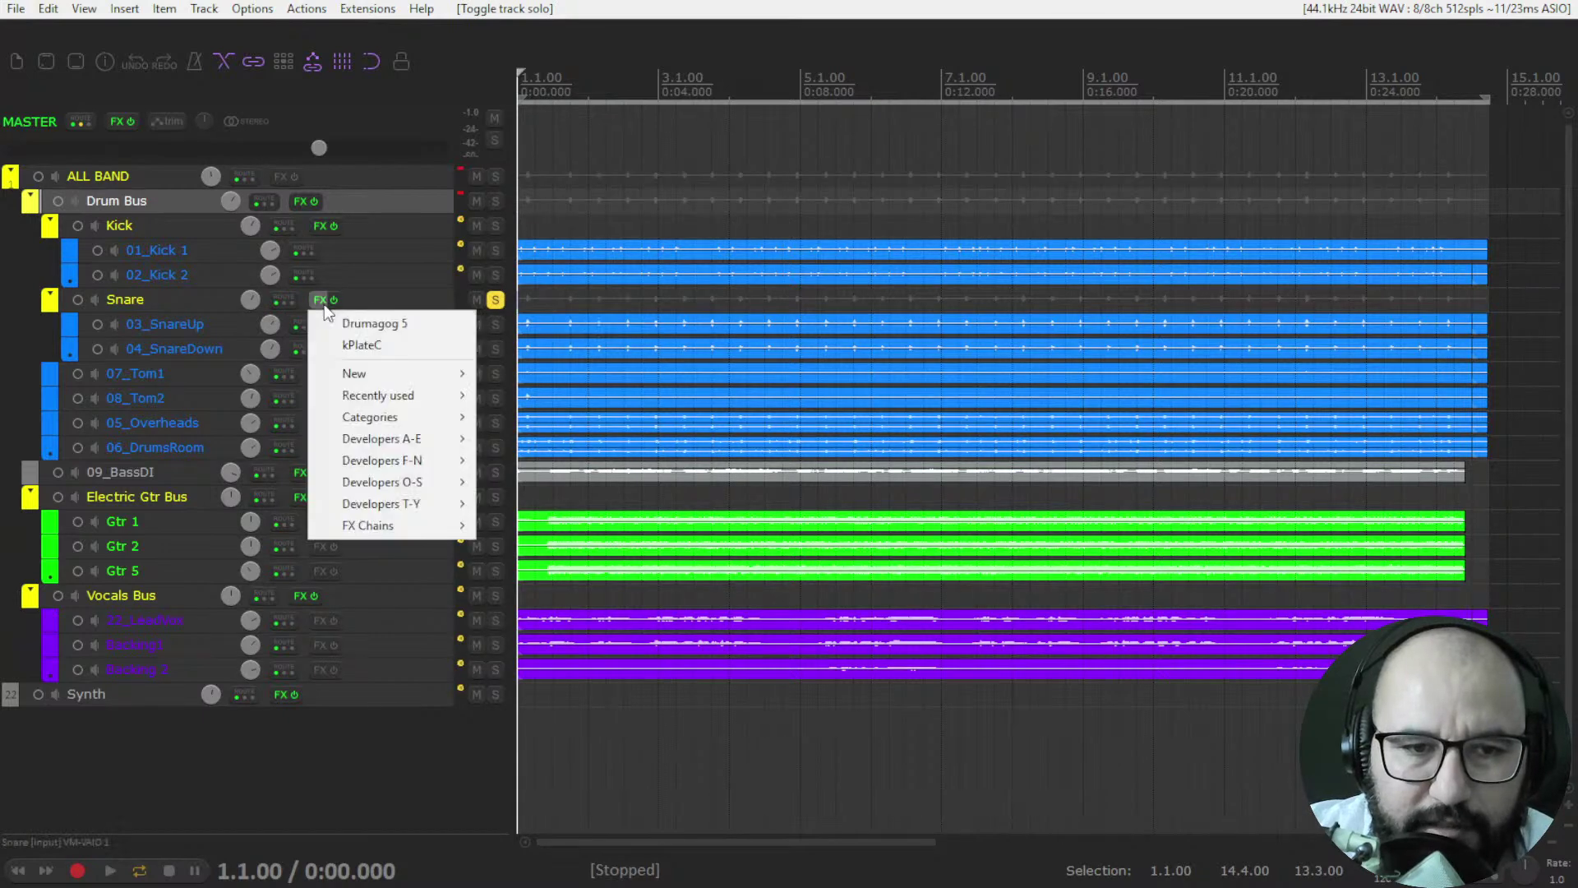
left_click(354, 344)
- During playback, set the Snare kPlateC to Damping about 0.94, Predelay about 0.05 sec and Wetness about 0.228, comparing it with bypass
key("space")
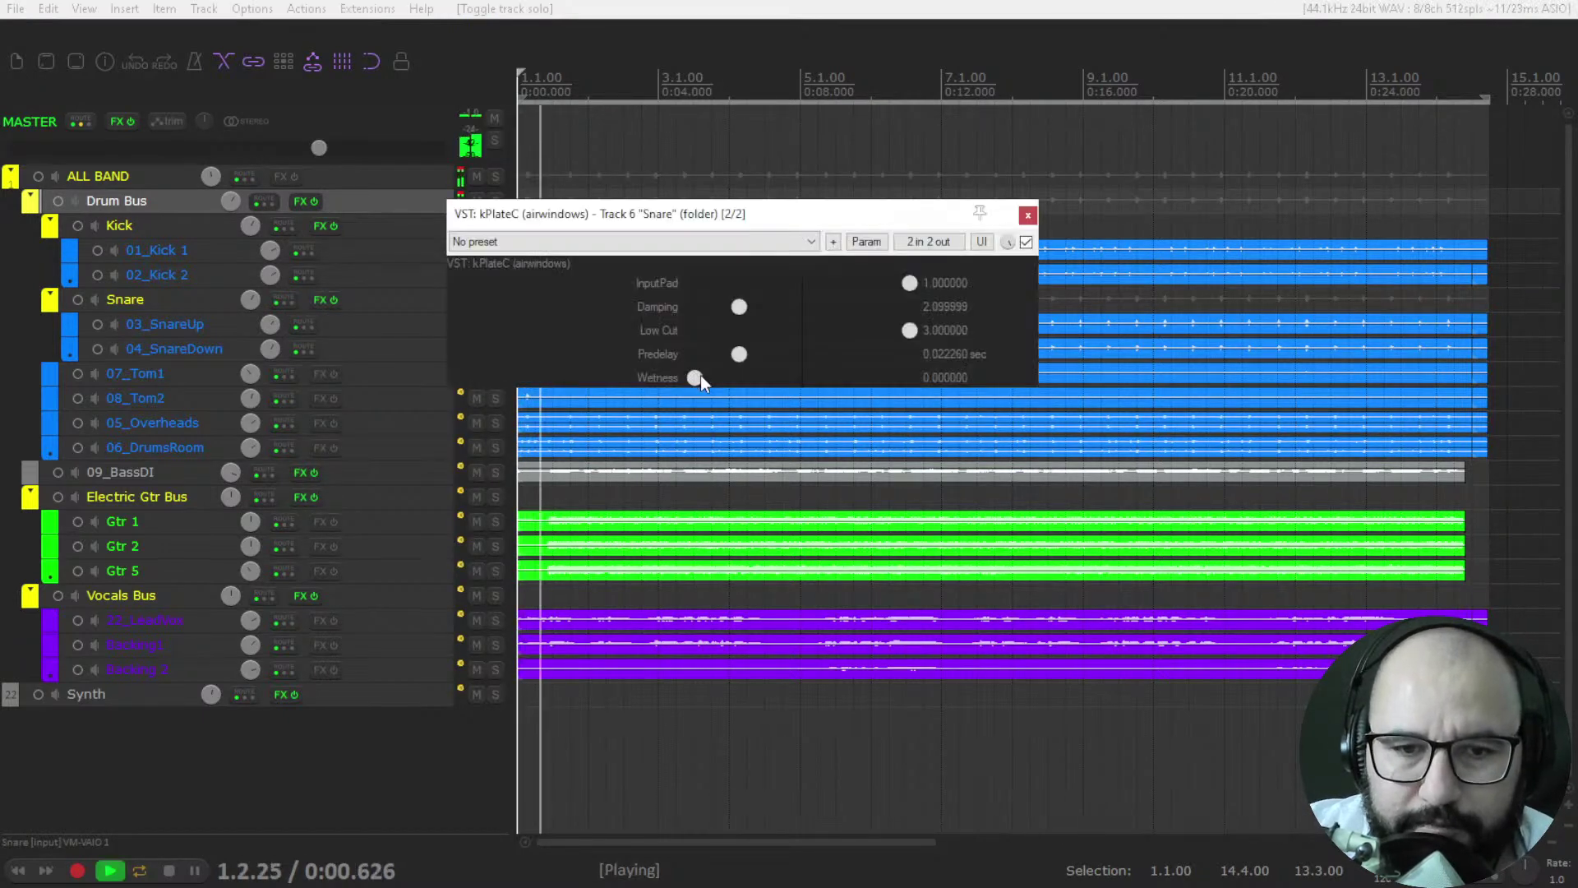
left_click_drag(699, 377, 717, 308)
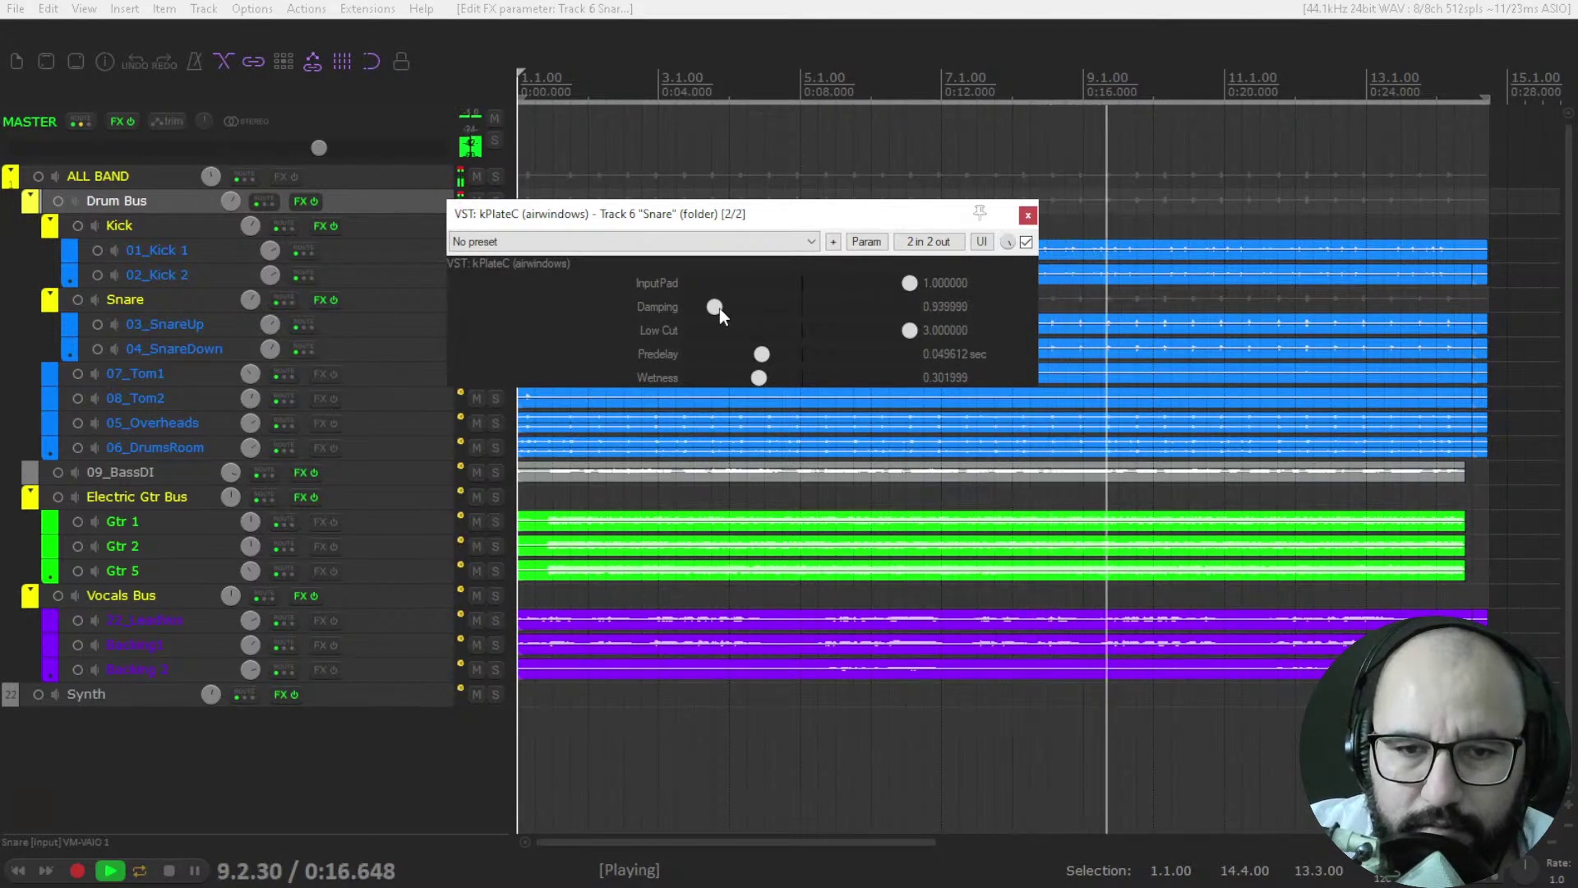
left_click(1025, 241)
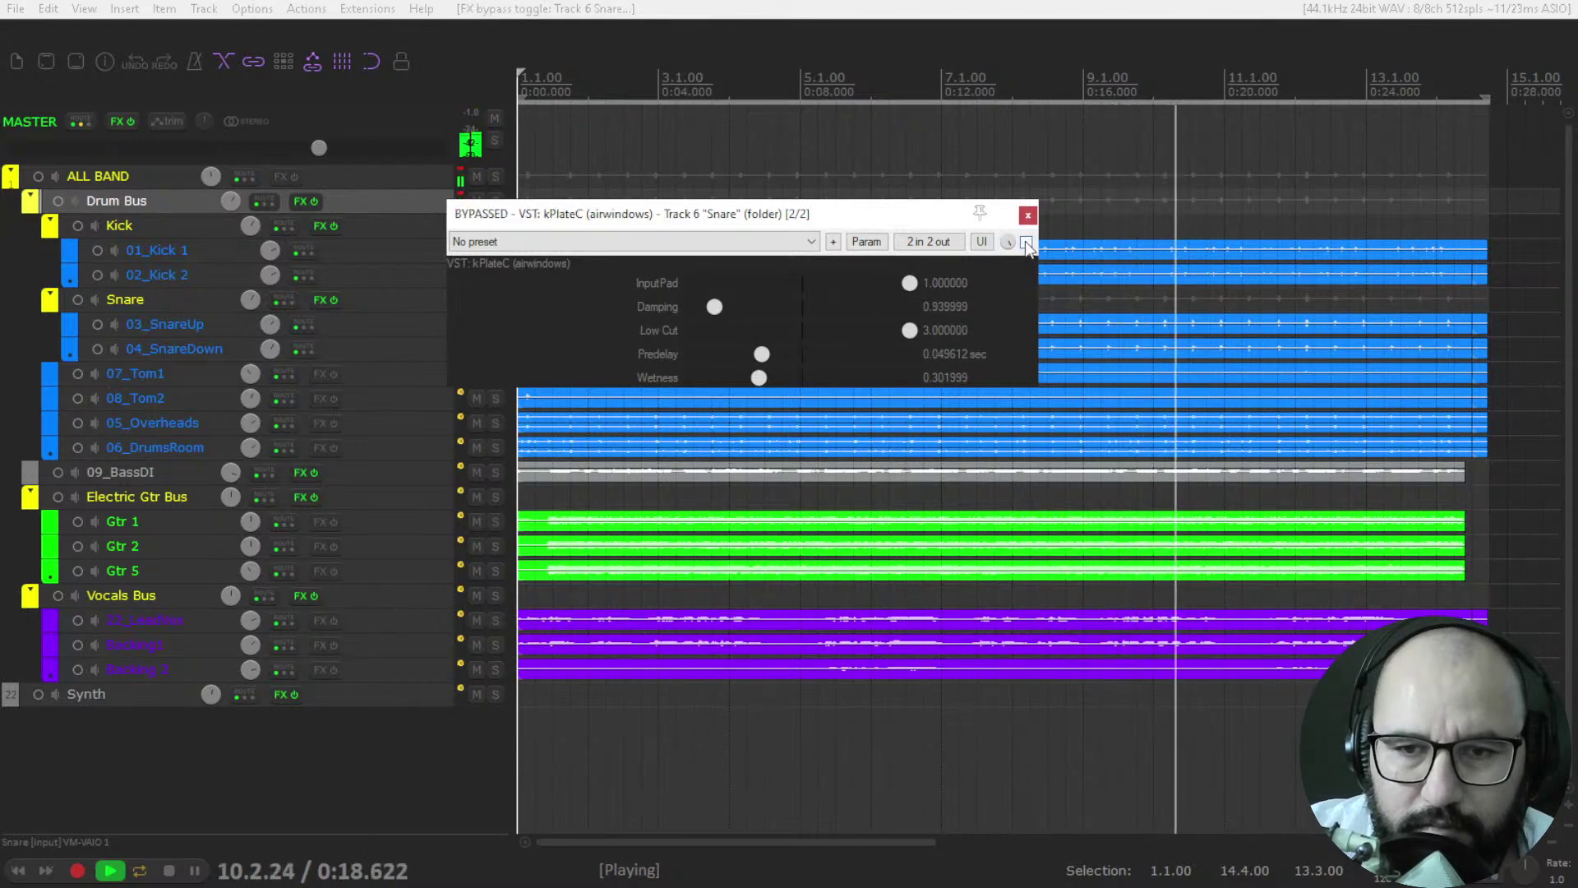
left_click(1025, 241)
left_click_drag(751, 375, 738, 384)
key("space")
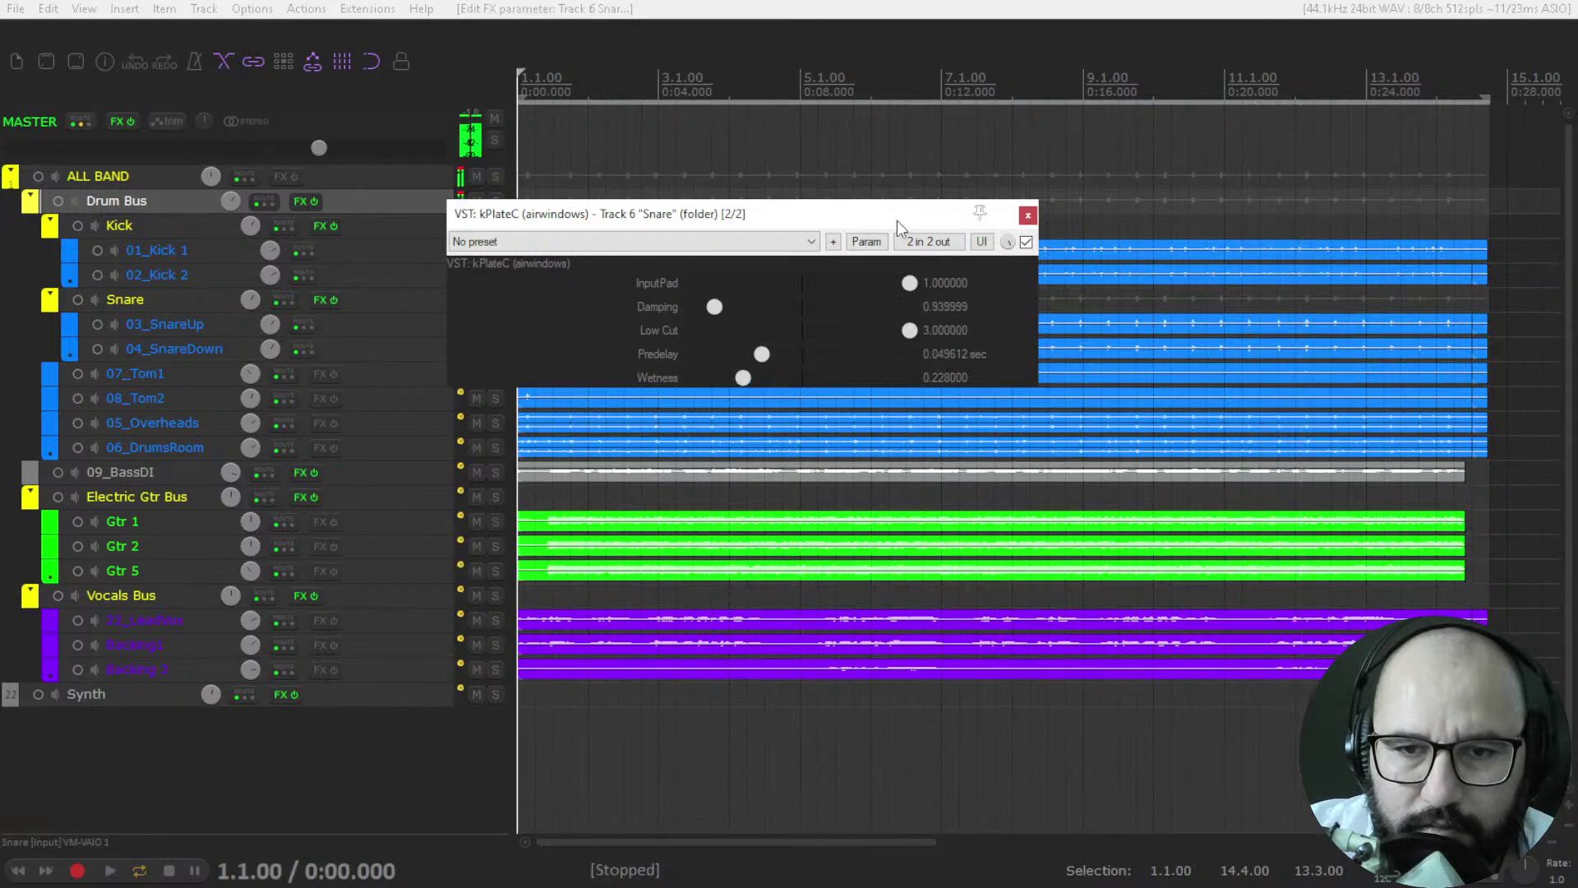
- Move the Snare kPlateC window aside, solo the Drum Bus as well and play the project briefly
left_click_drag(893, 215, 927, 265)
left_click(496, 176)
left_click(496, 176)
left_click(496, 201)
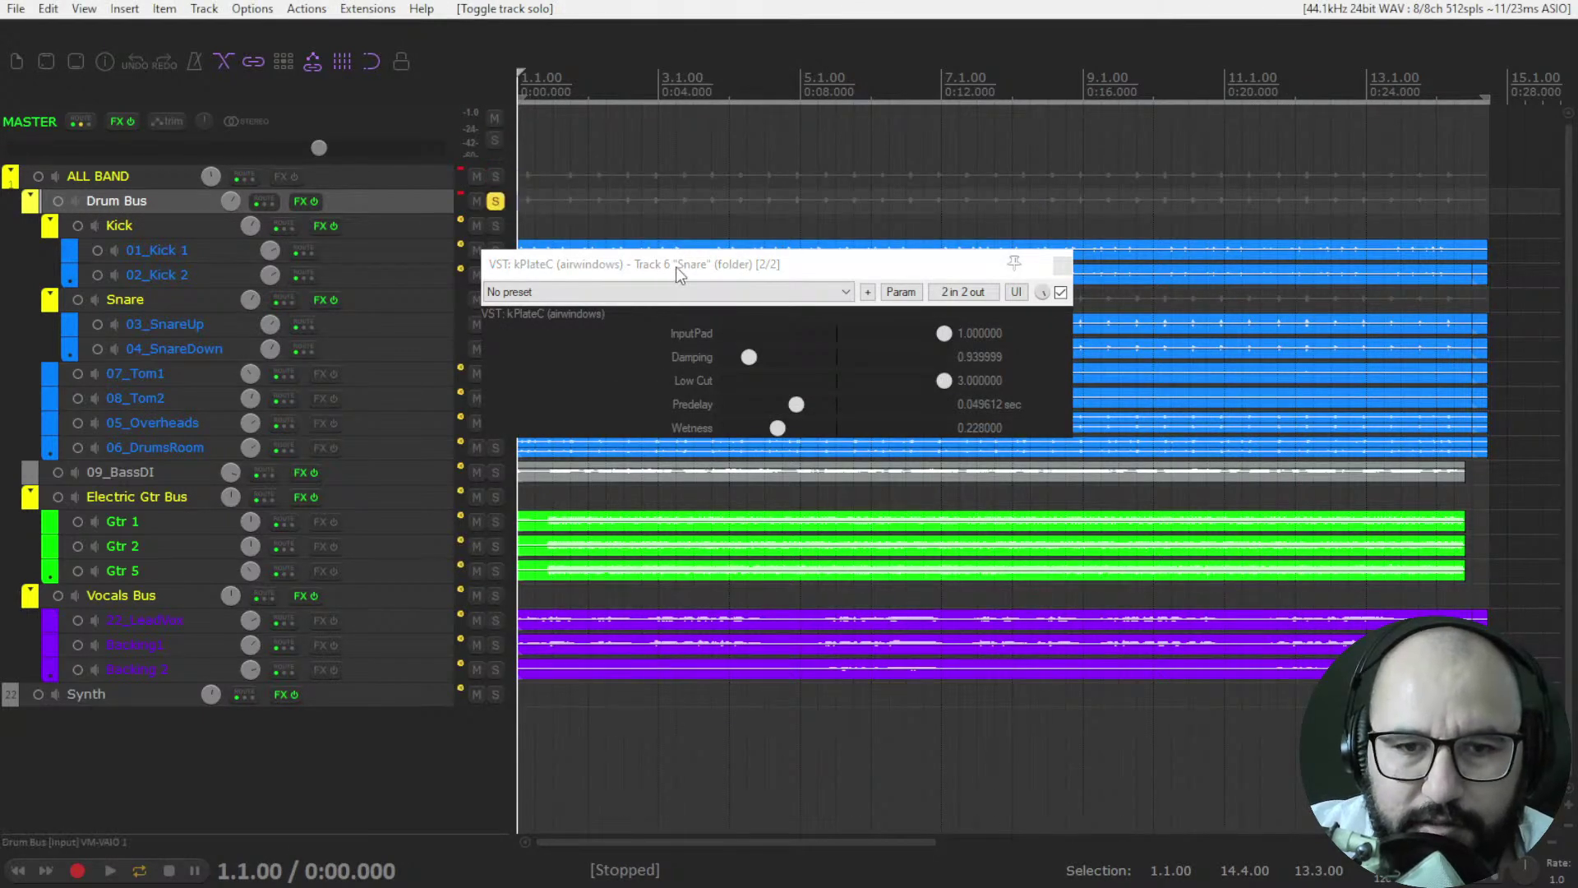
key("space")
key("space")
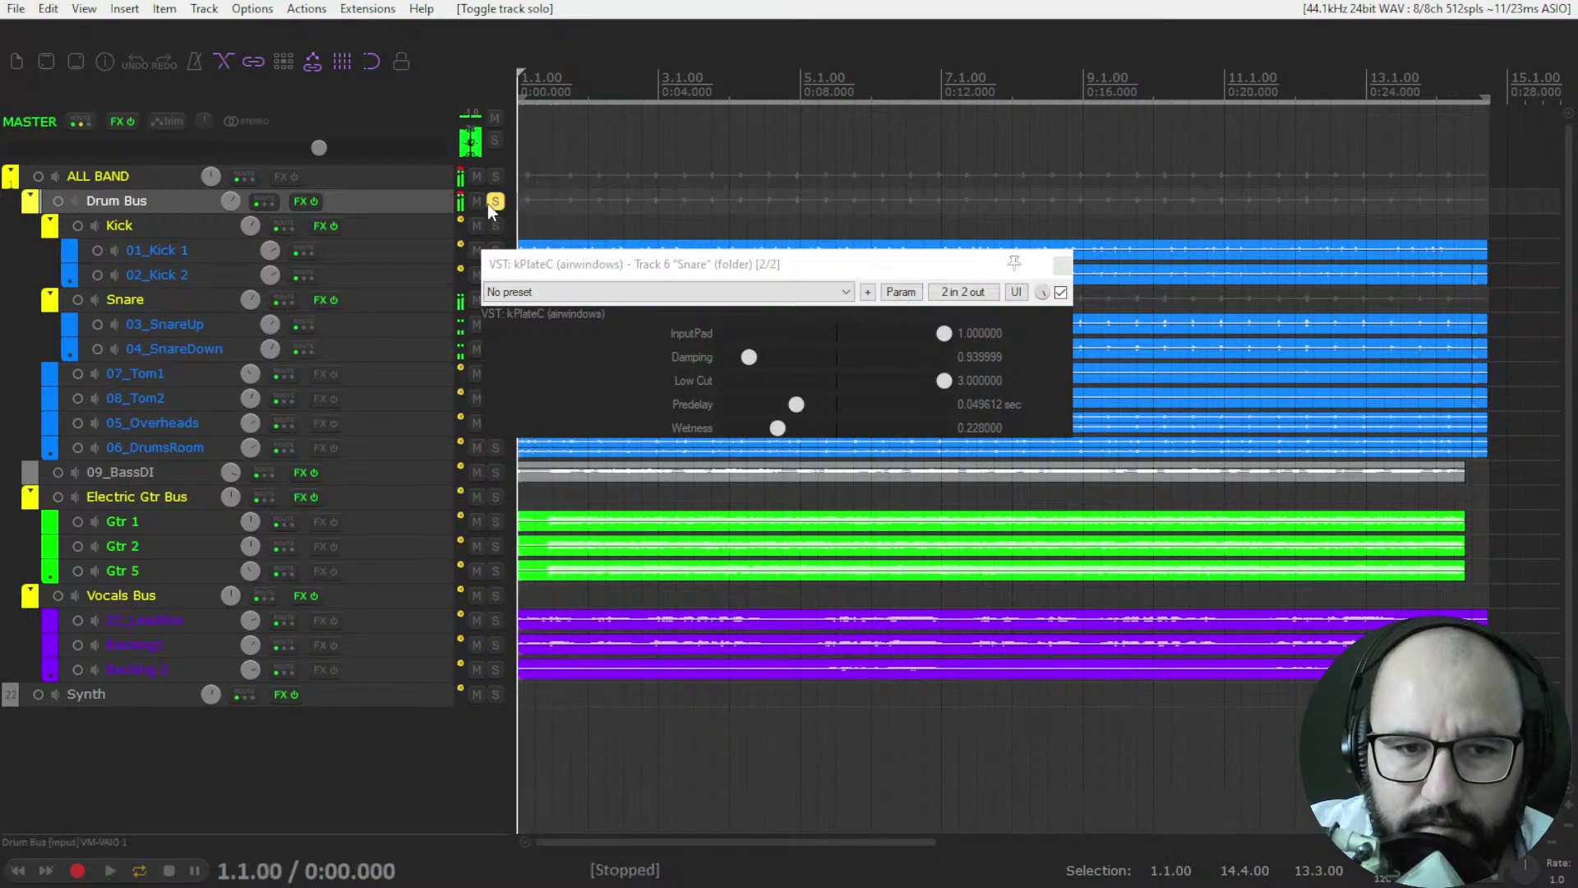
- Uncover the track solo controls, clear the existing solos, solo only the Drum Bus and play the full drums
left_click_drag(587, 267, 614, 307)
left_click(495, 201)
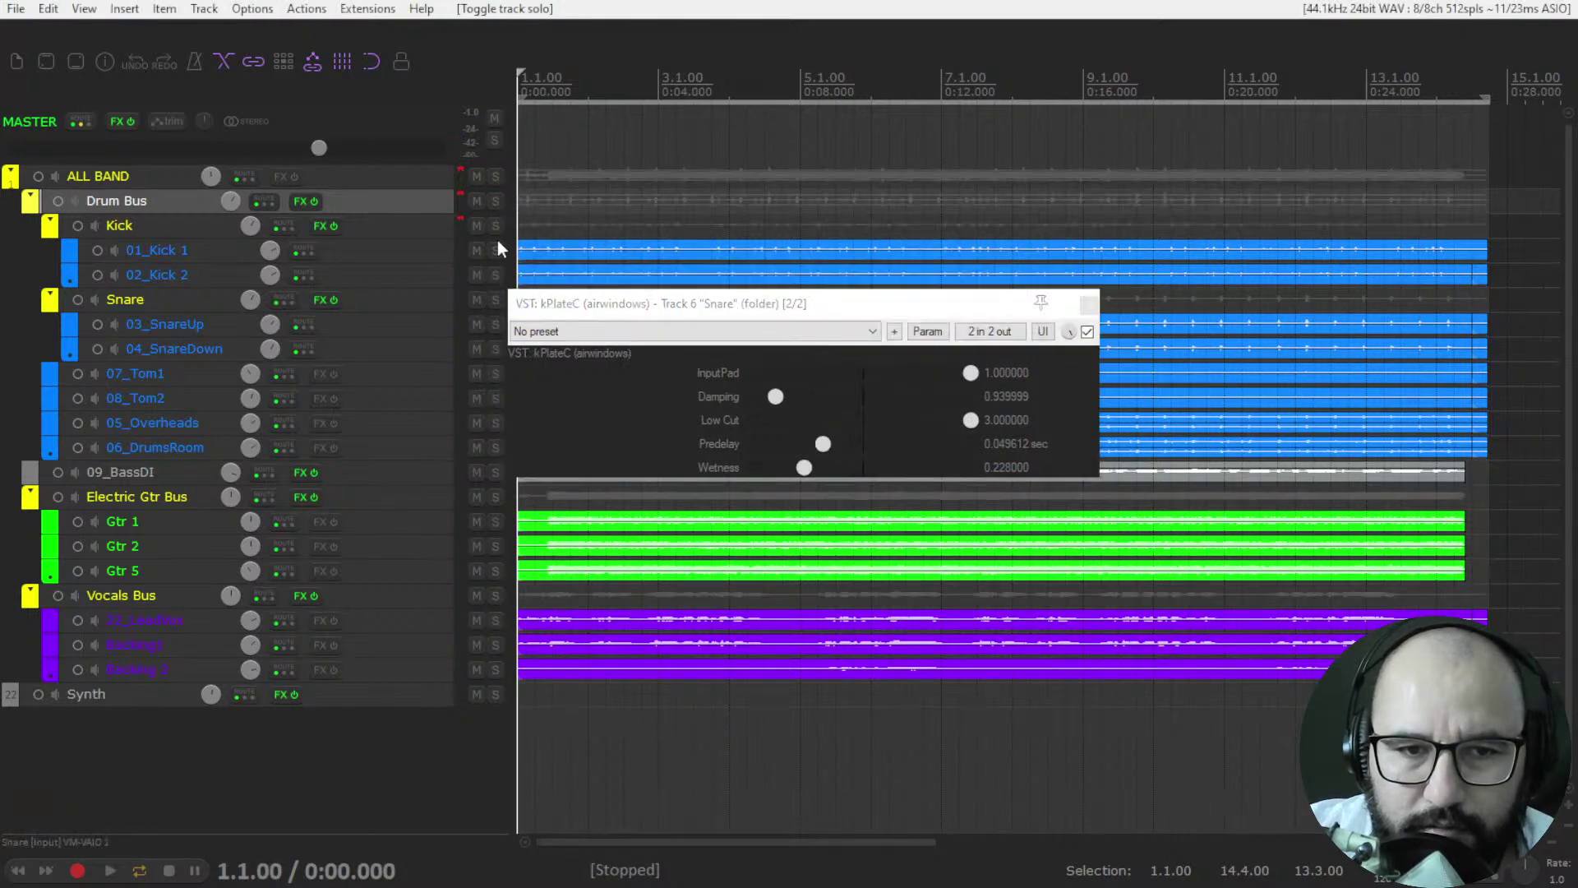
left_click(496, 202)
key("space")
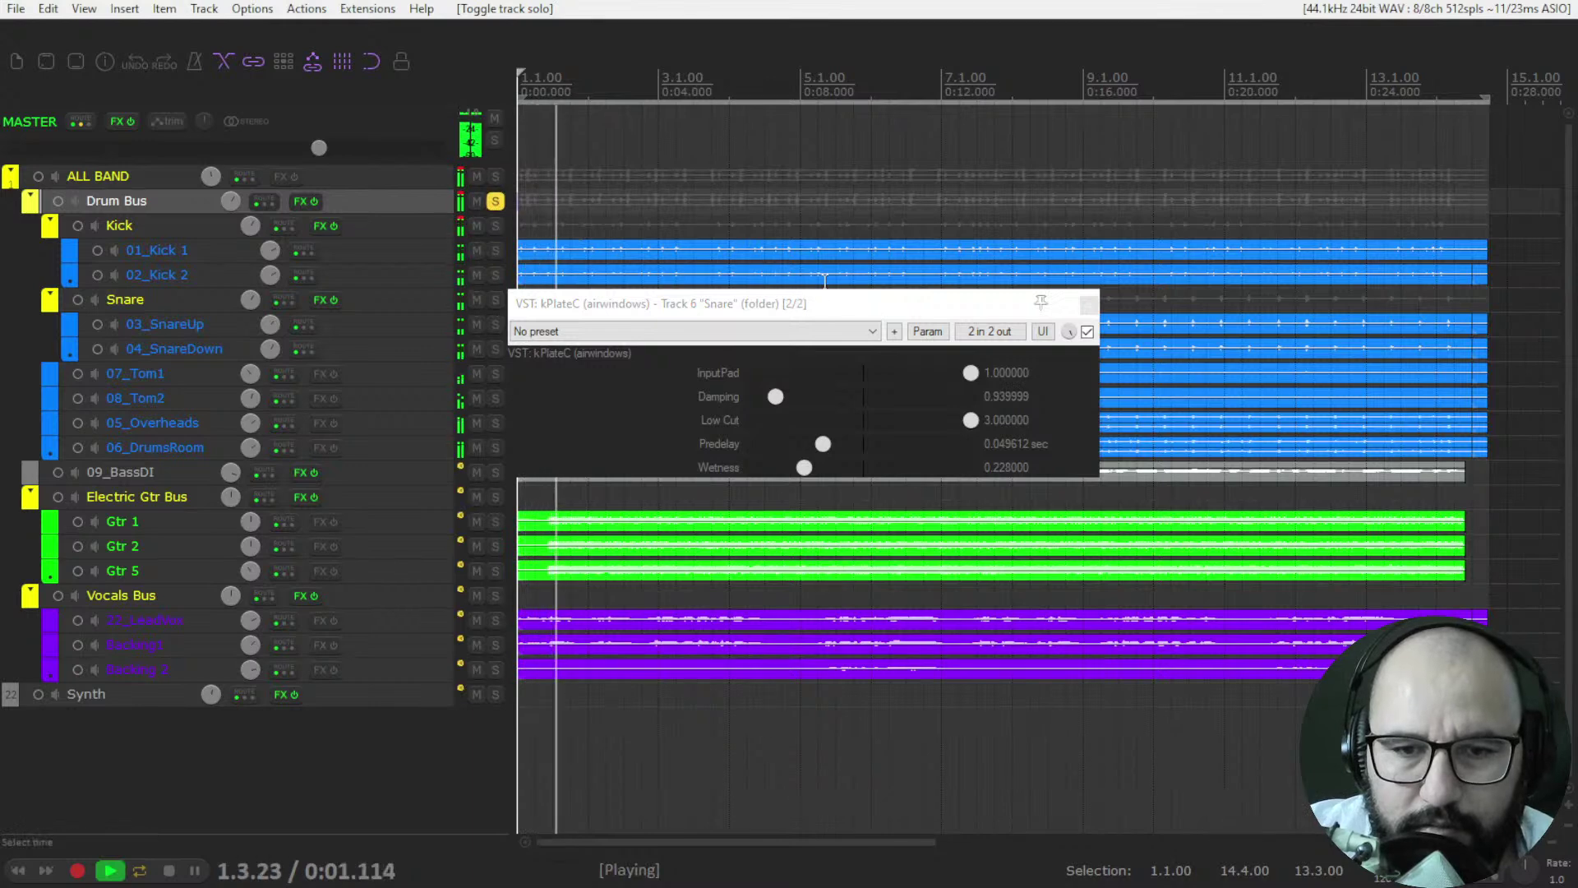
- Compare the Snare kPlateC with bypass in the drums, and set its Wetness to about 0.223 in the full, unsoloed mix
left_click(1087, 332)
left_click(1088, 332)
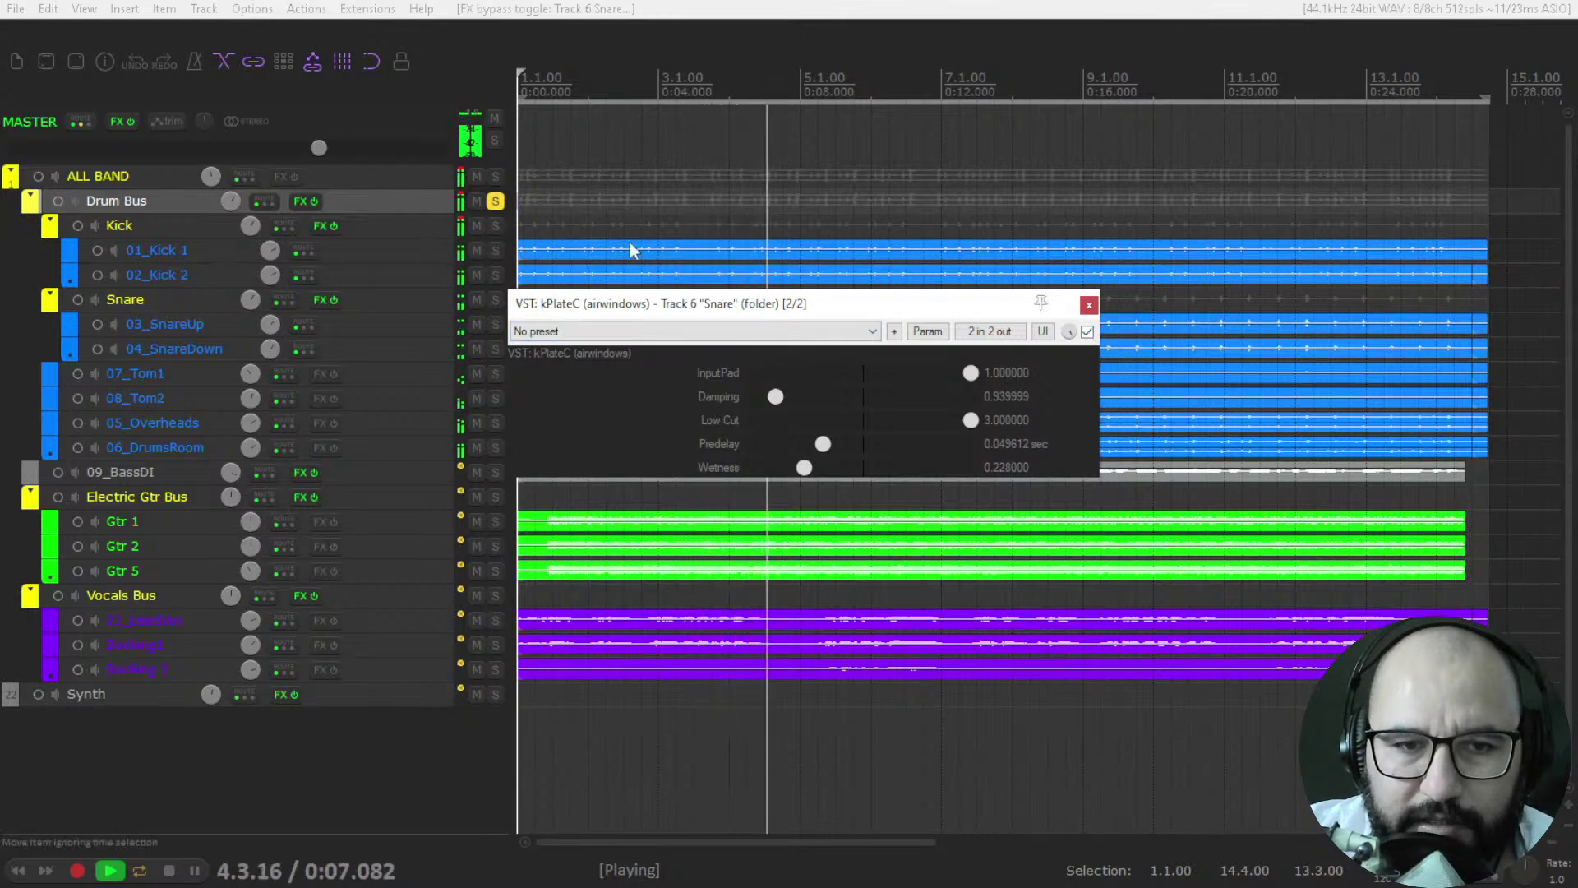
left_click(495, 202)
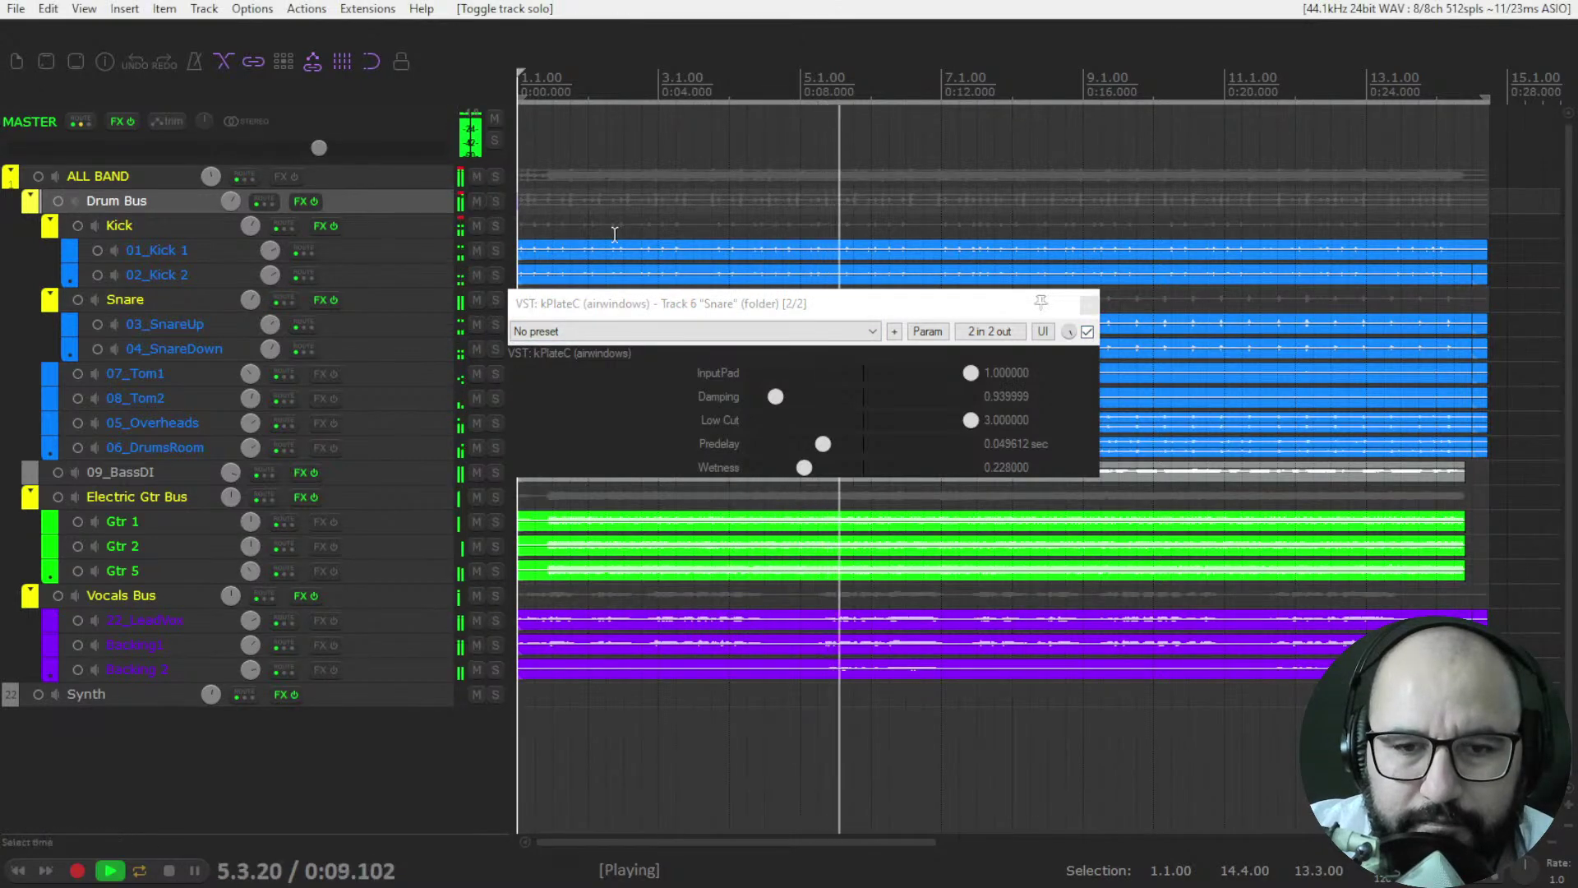
left_click_drag(804, 468, 805, 471)
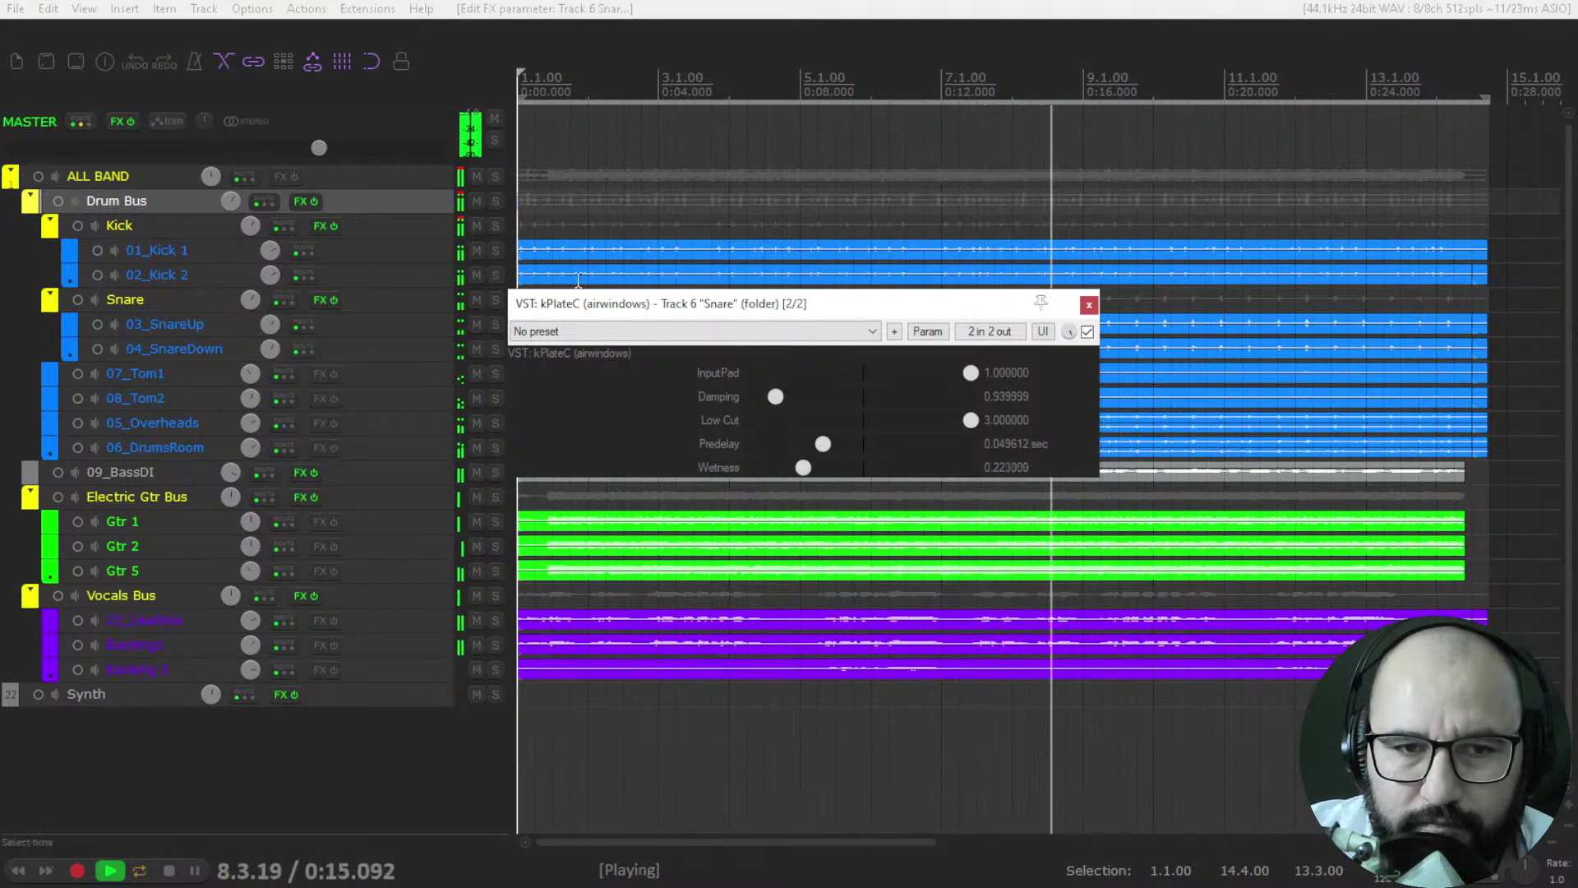
- Solo the Snare folder during playback, compare its kPlateC with bypass and stop the transport
left_click(495, 299)
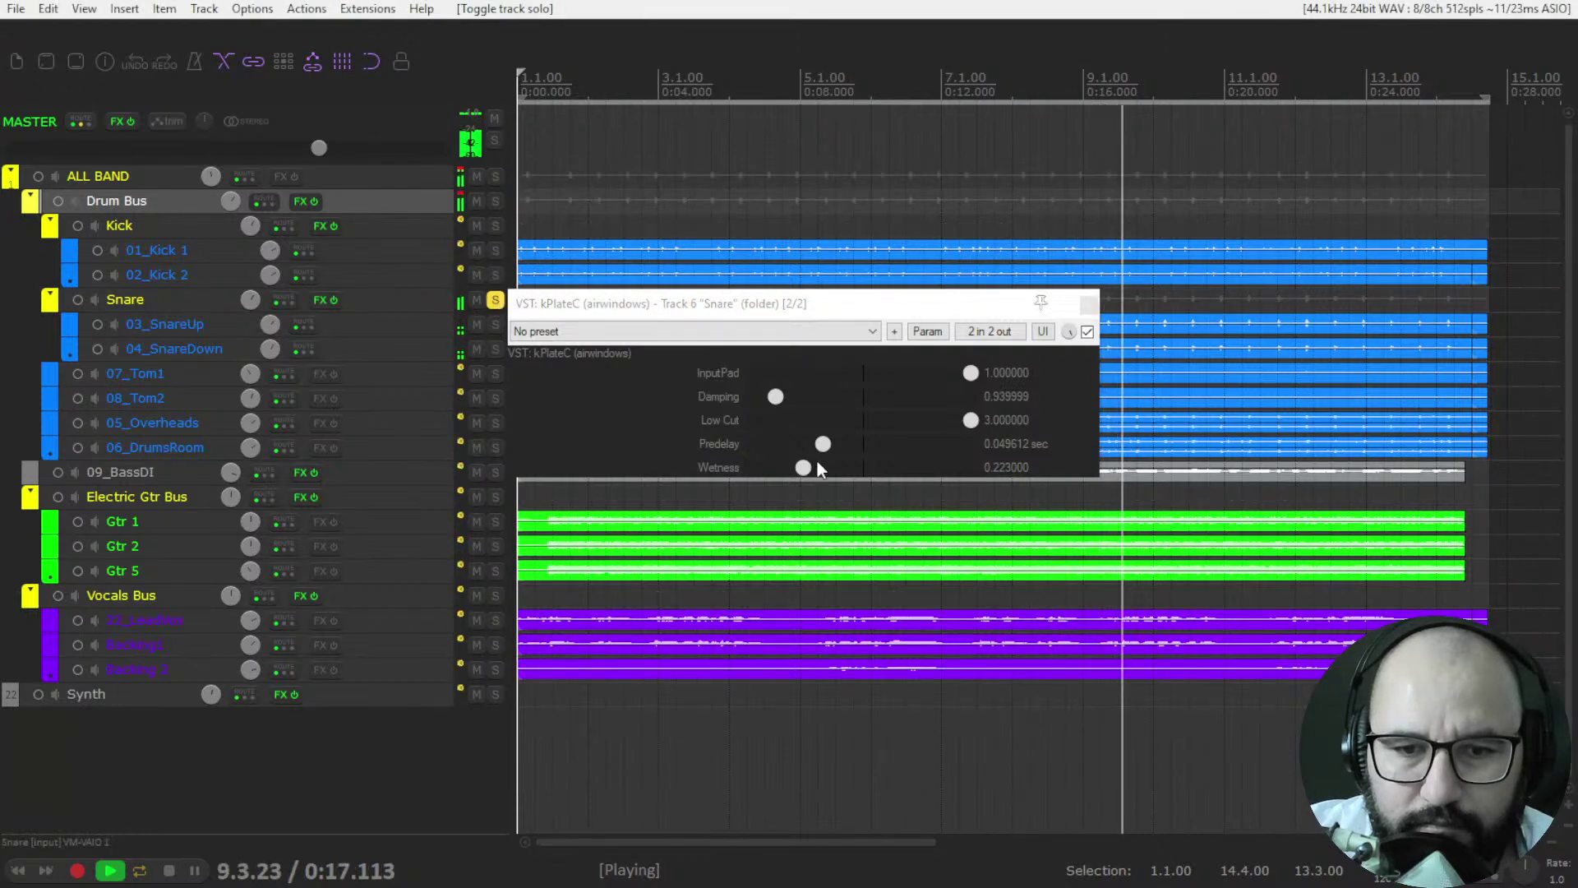
left_click(1088, 332)
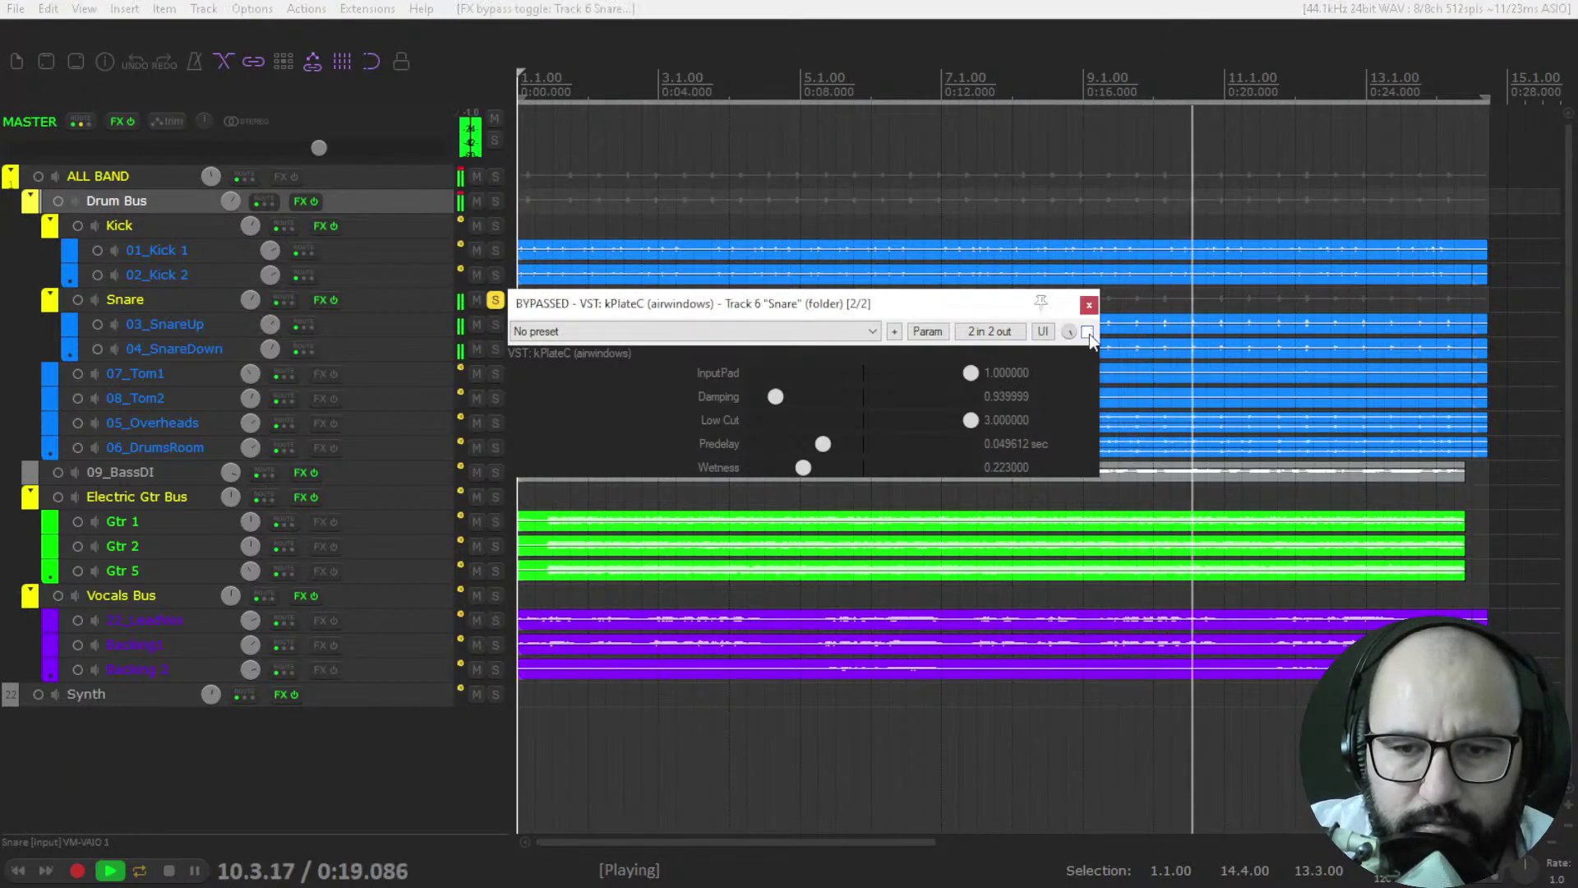
left_click(1087, 332)
key("space")
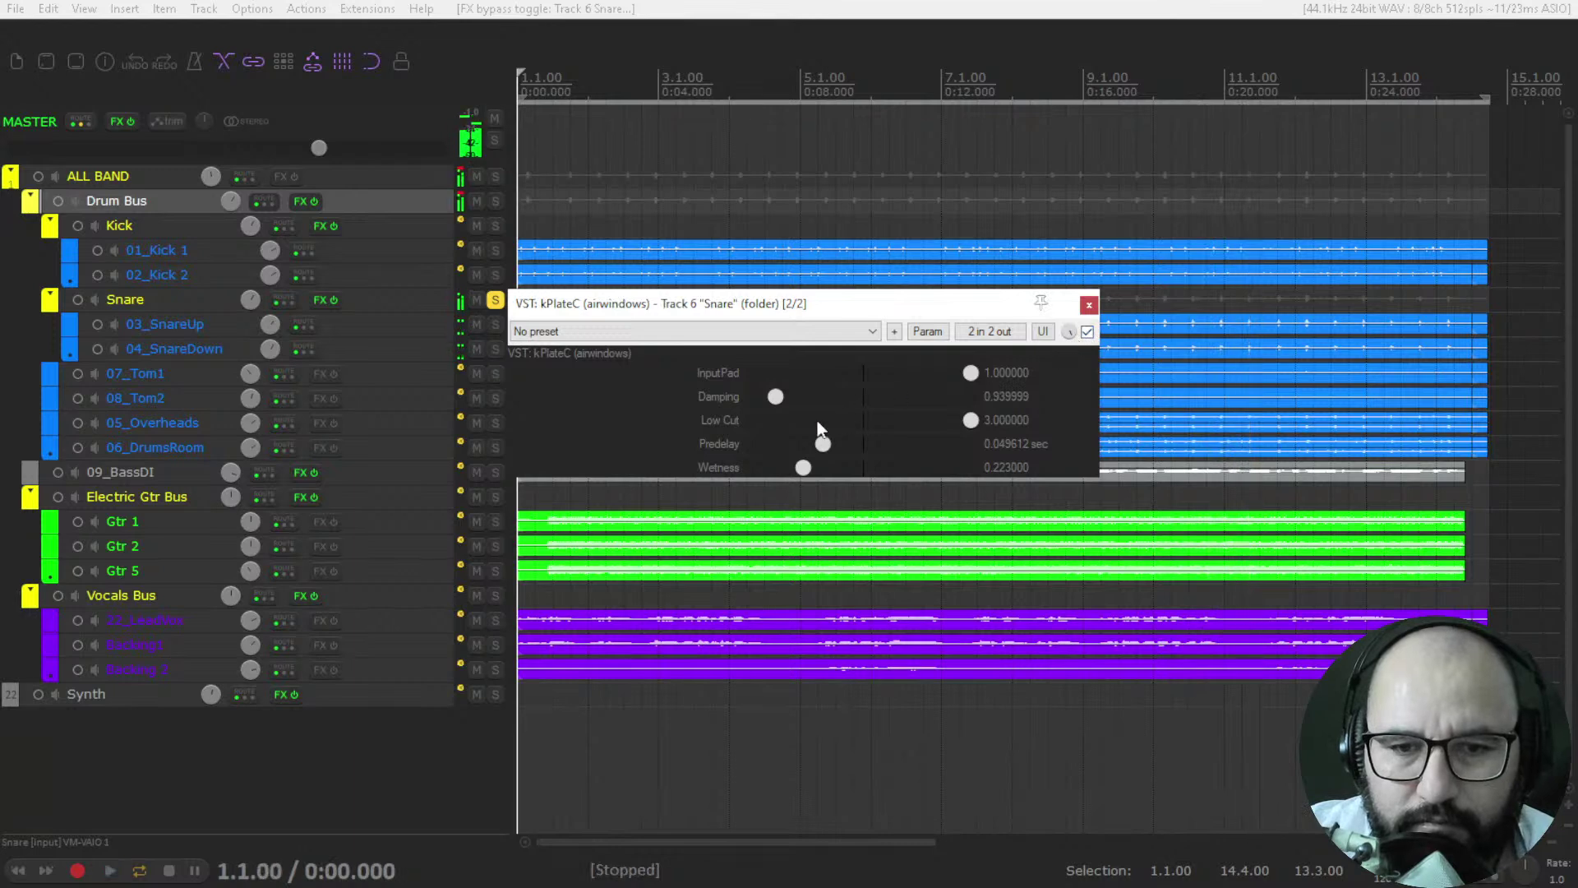
- Bypass the Snare kPlateC, close its window and clear the Snare solo
left_click(1088, 332)
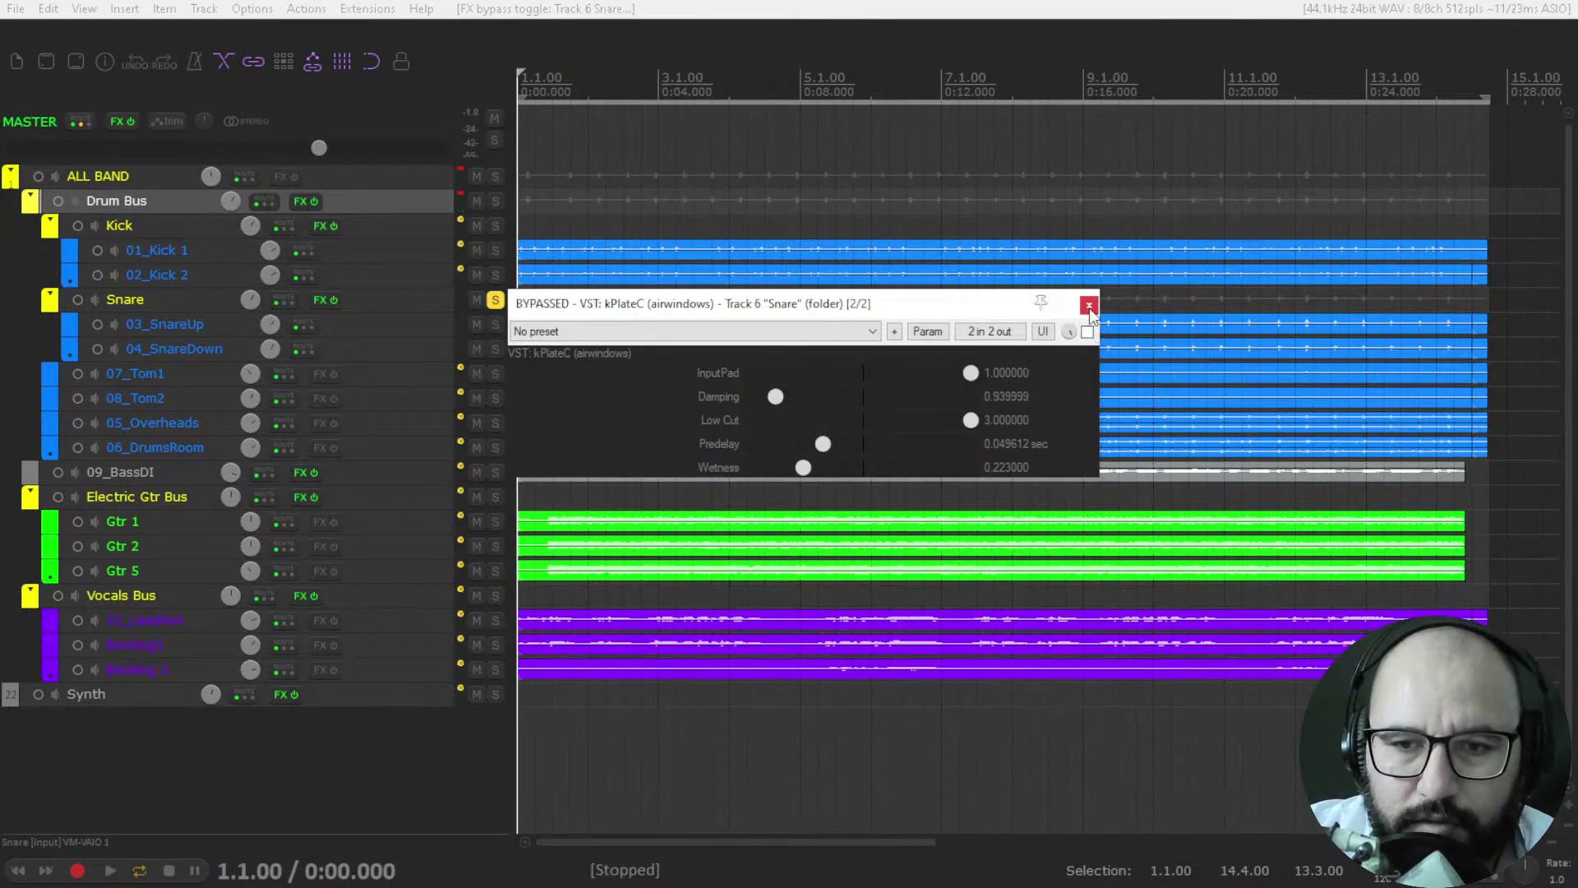
left_click(1089, 306)
left_click(495, 300)
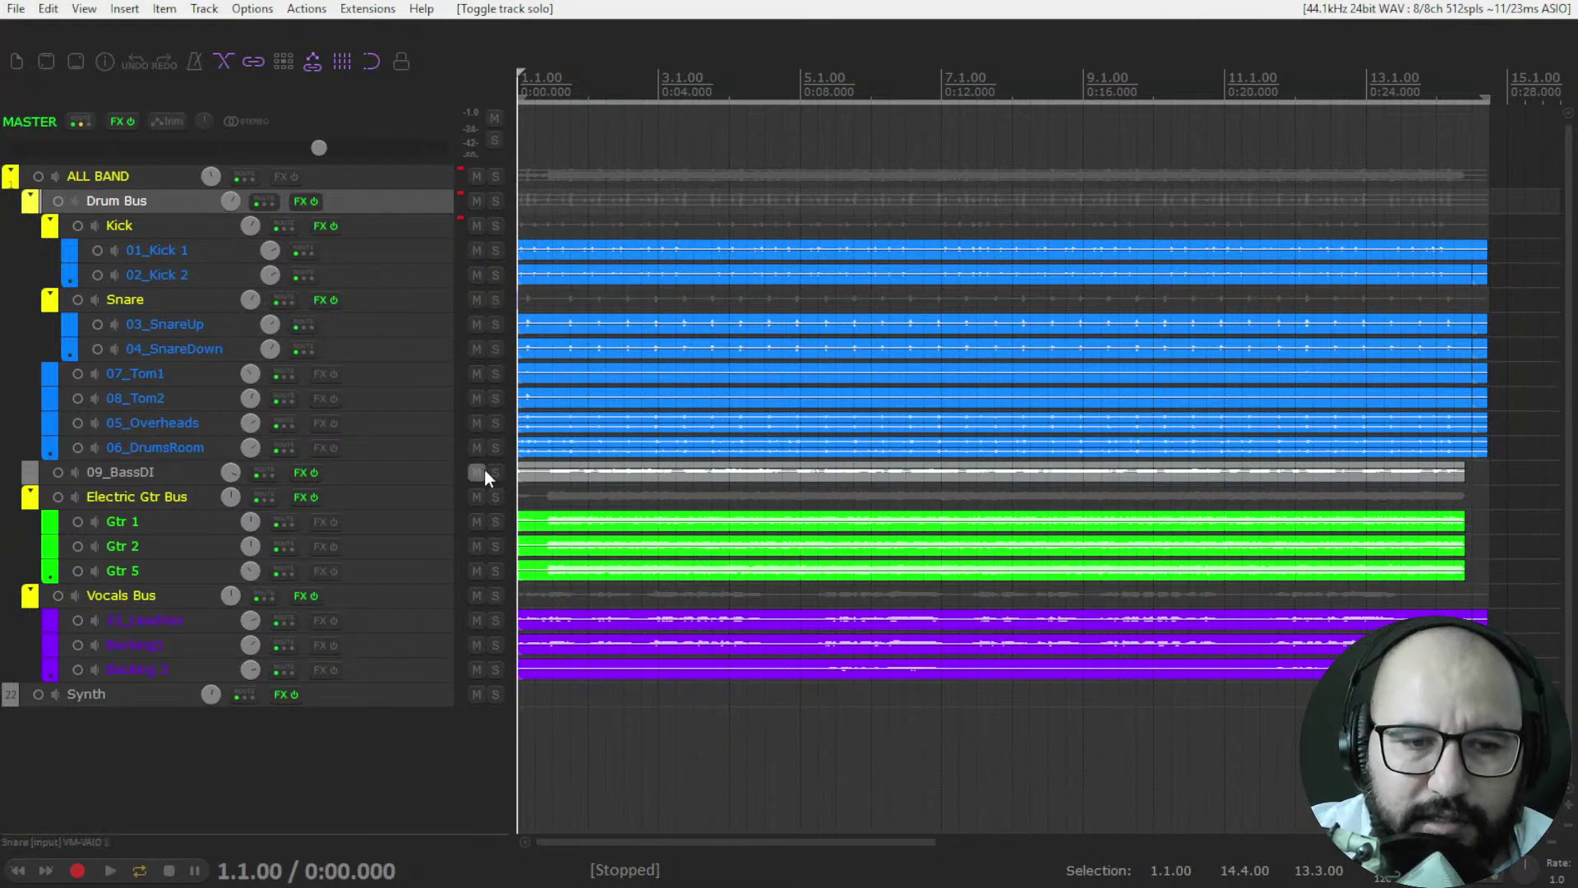
- Solo the Electric Gtr Bus and open its YamaTube-Free plugin
left_click(494, 497)
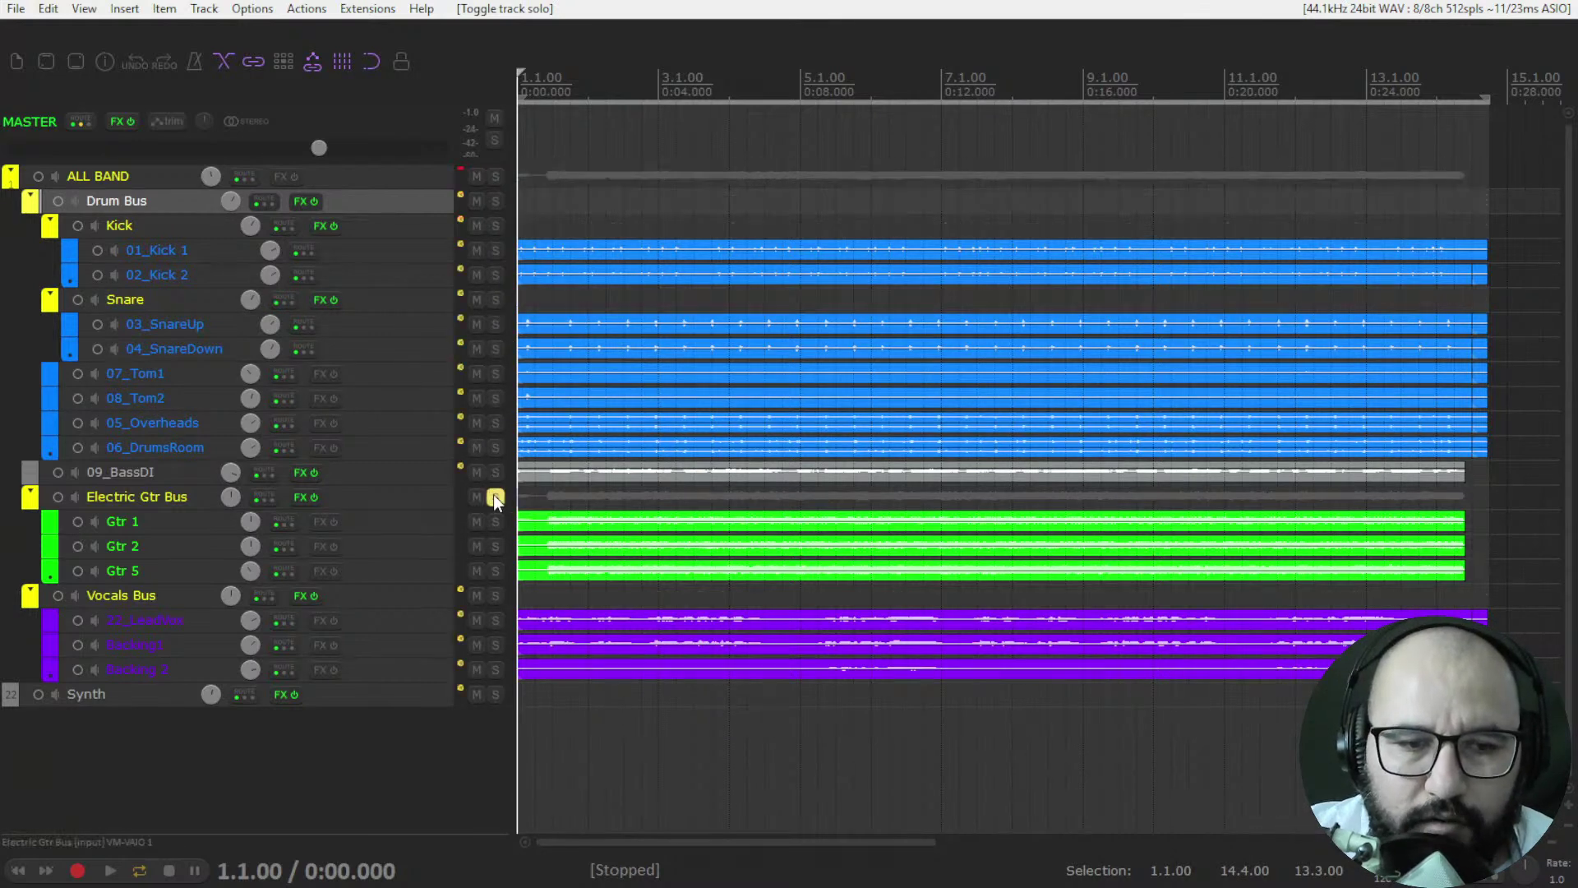
right_click(296, 496)
left_click(338, 514)
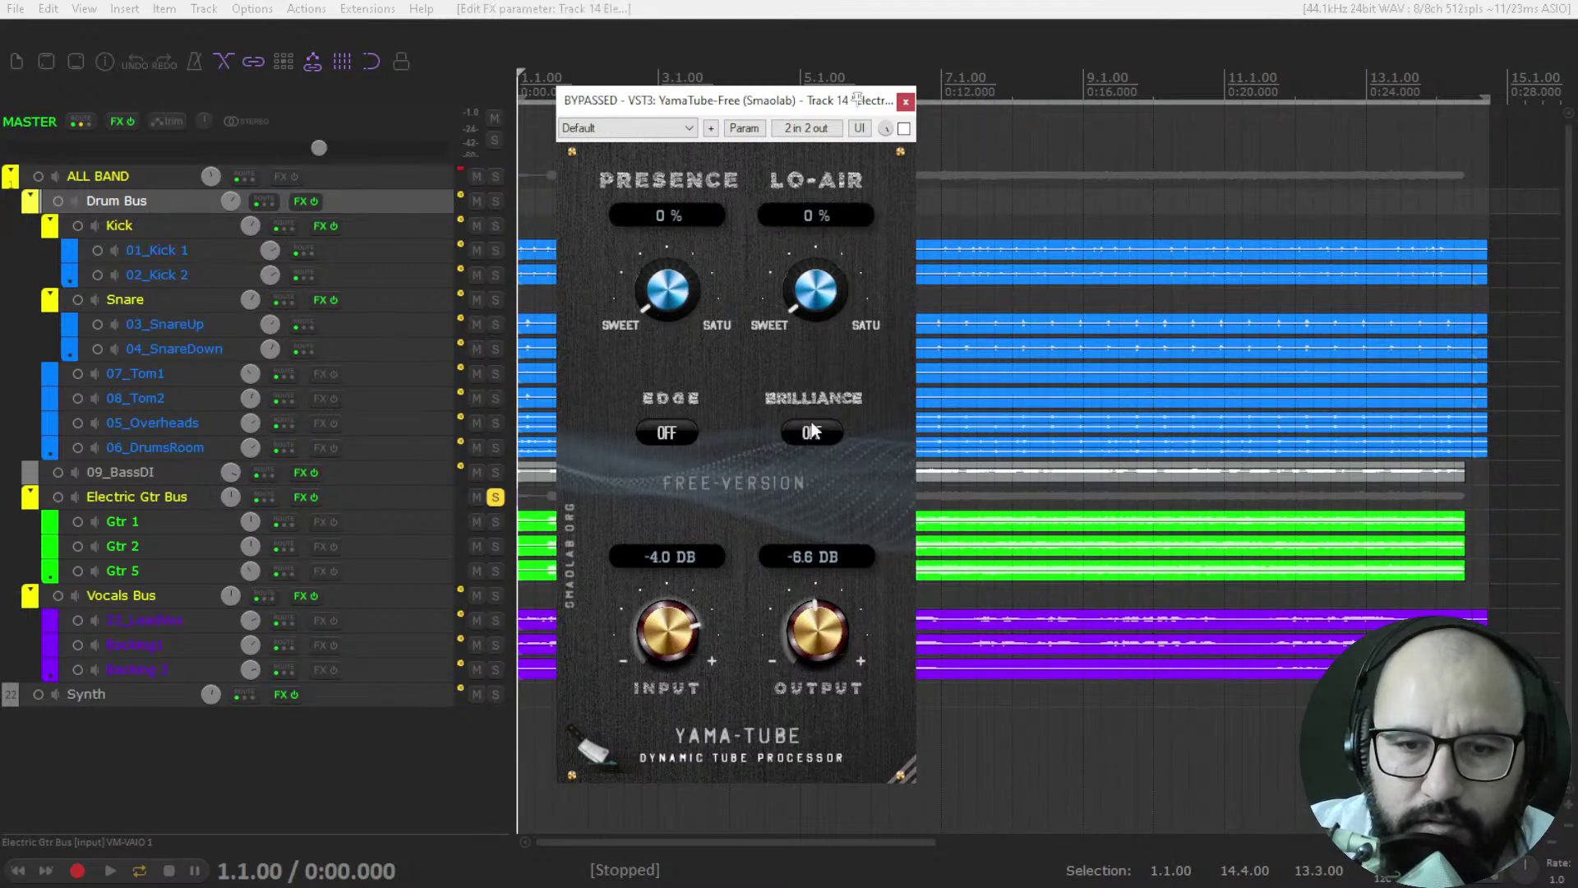
- Try out YamaTube's Lo-Air and Presence controls, raising them from the Sweet end and returning both to 0 %
left_click_drag(807, 304, 796, 430)
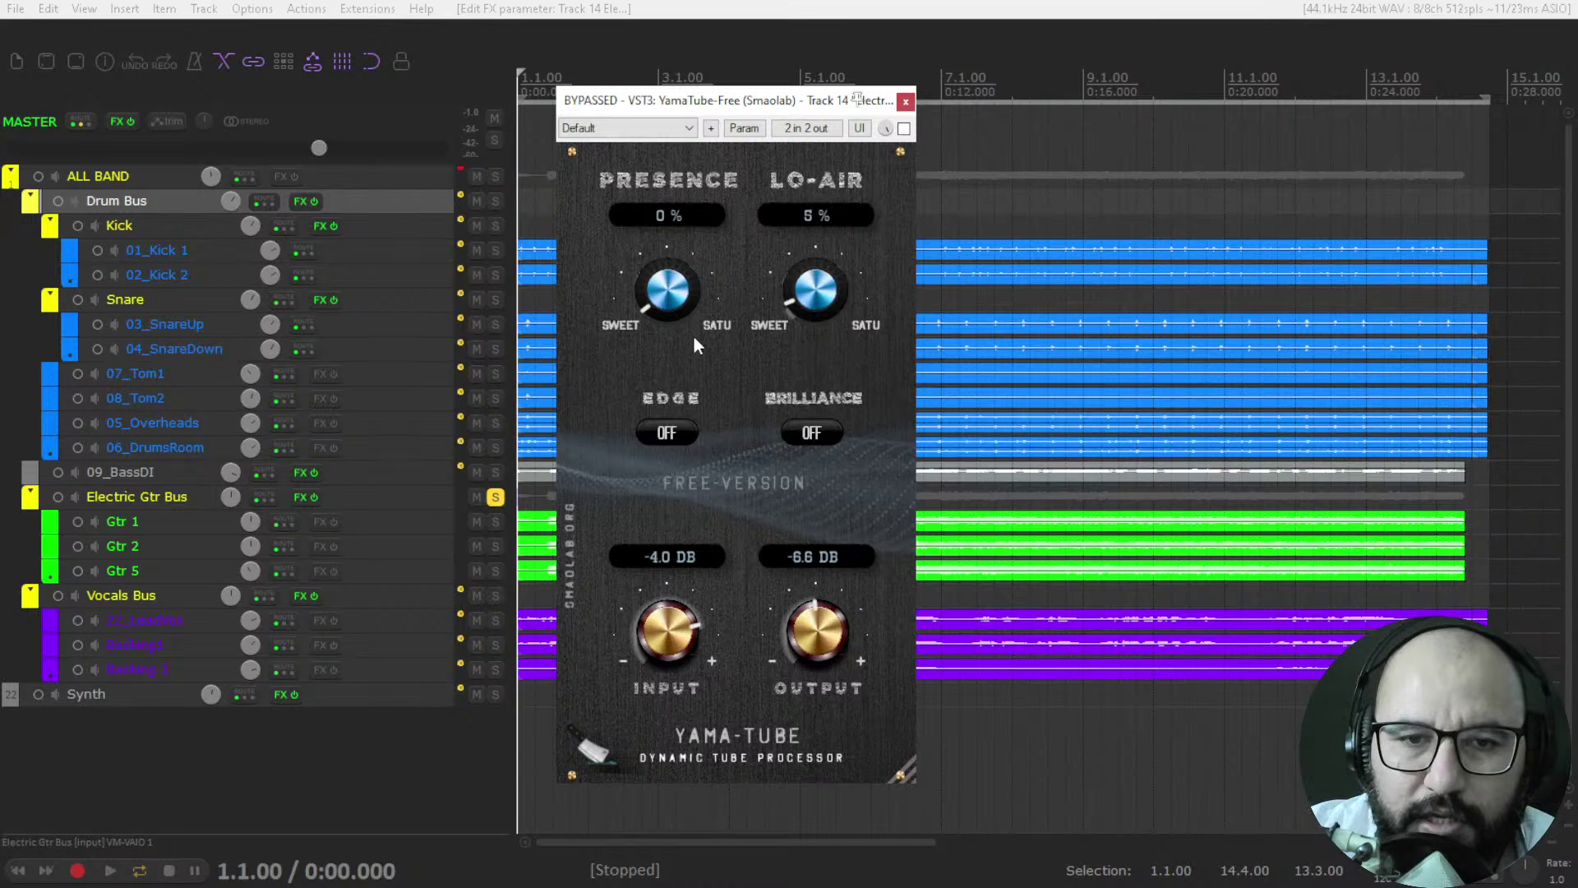
left_click_drag(662, 311, 656, 194)
mouse_move(654, 293)
left_mouse_down()
mouse_move(660, 217)
mouse_move(663, 335)
mouse_move(666, 293)
left_mouse_up()
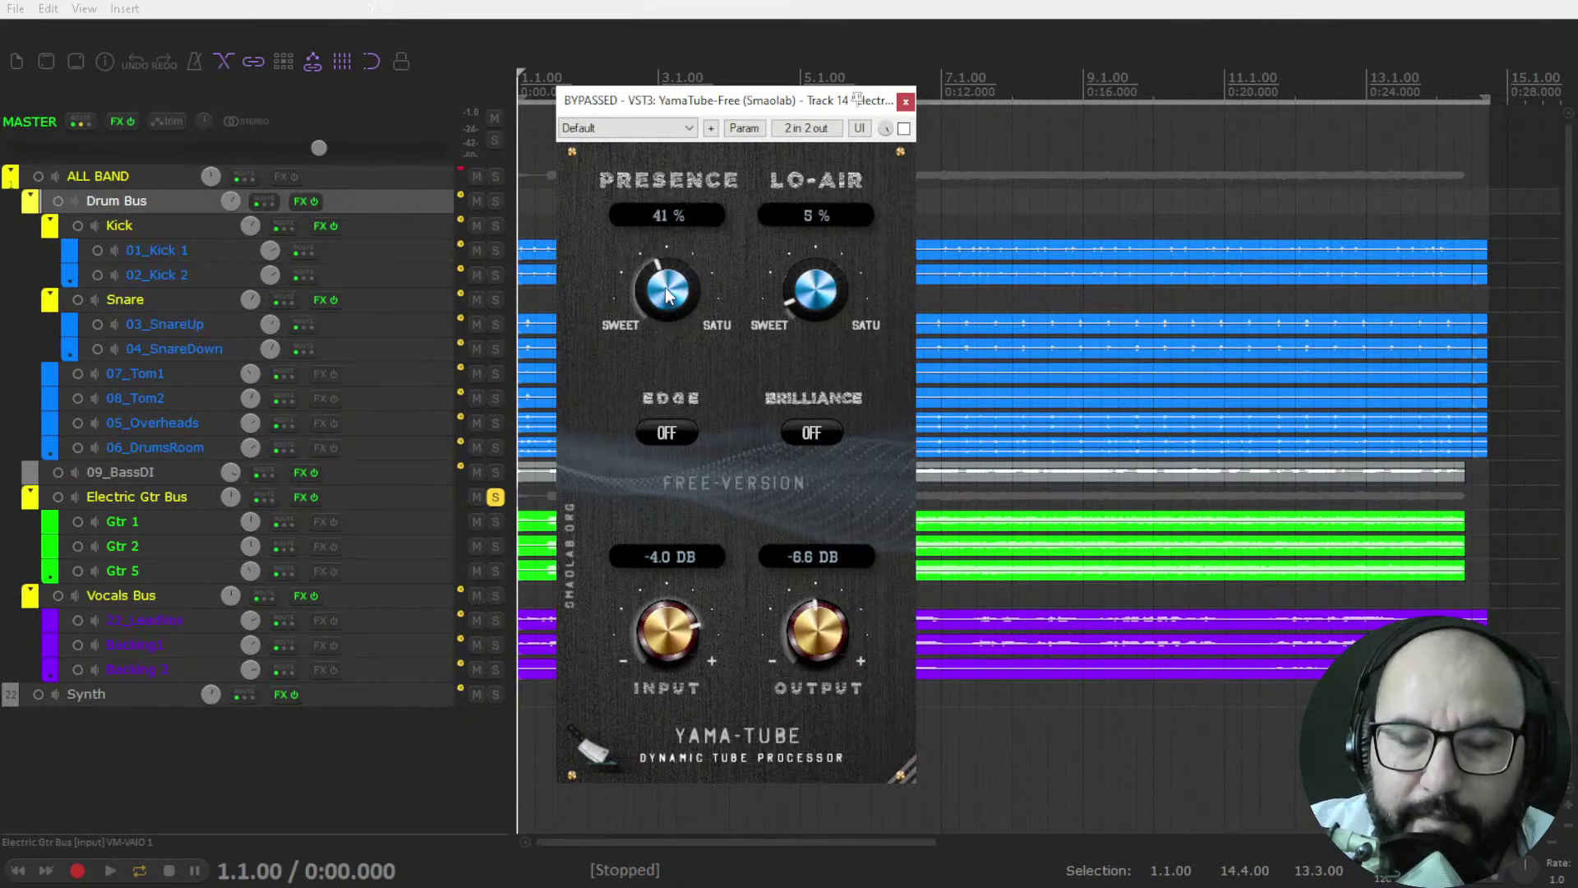
left_click_drag(664, 213, 662, 485)
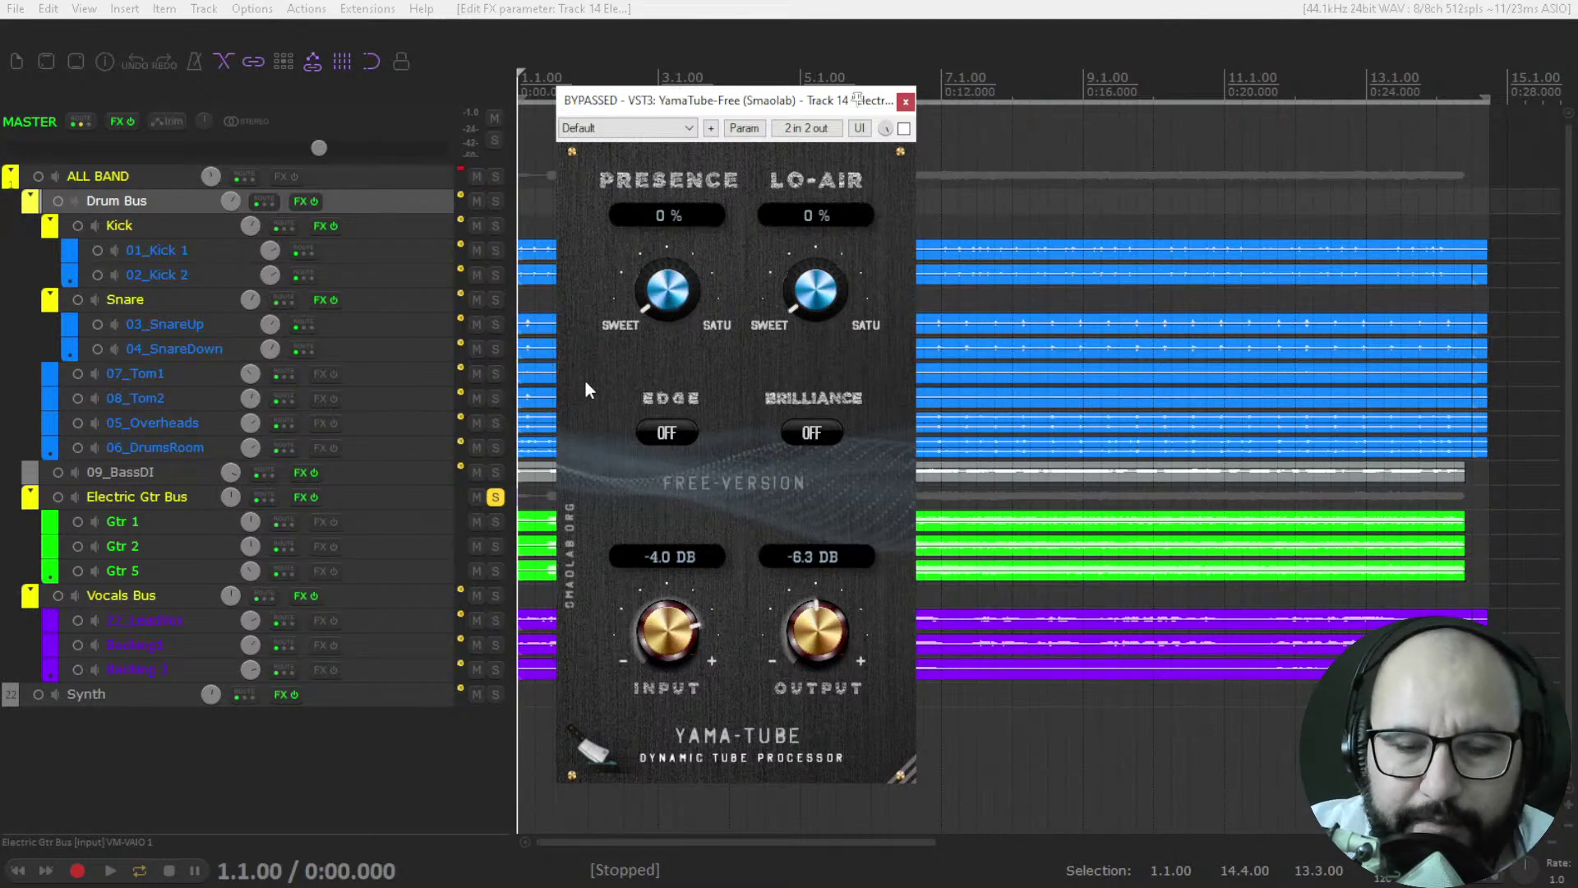
- Place the edit cursor at 1.2.00 and try YamaTube's Brilliance and Edge switches, leaving both off
left_click(534, 97)
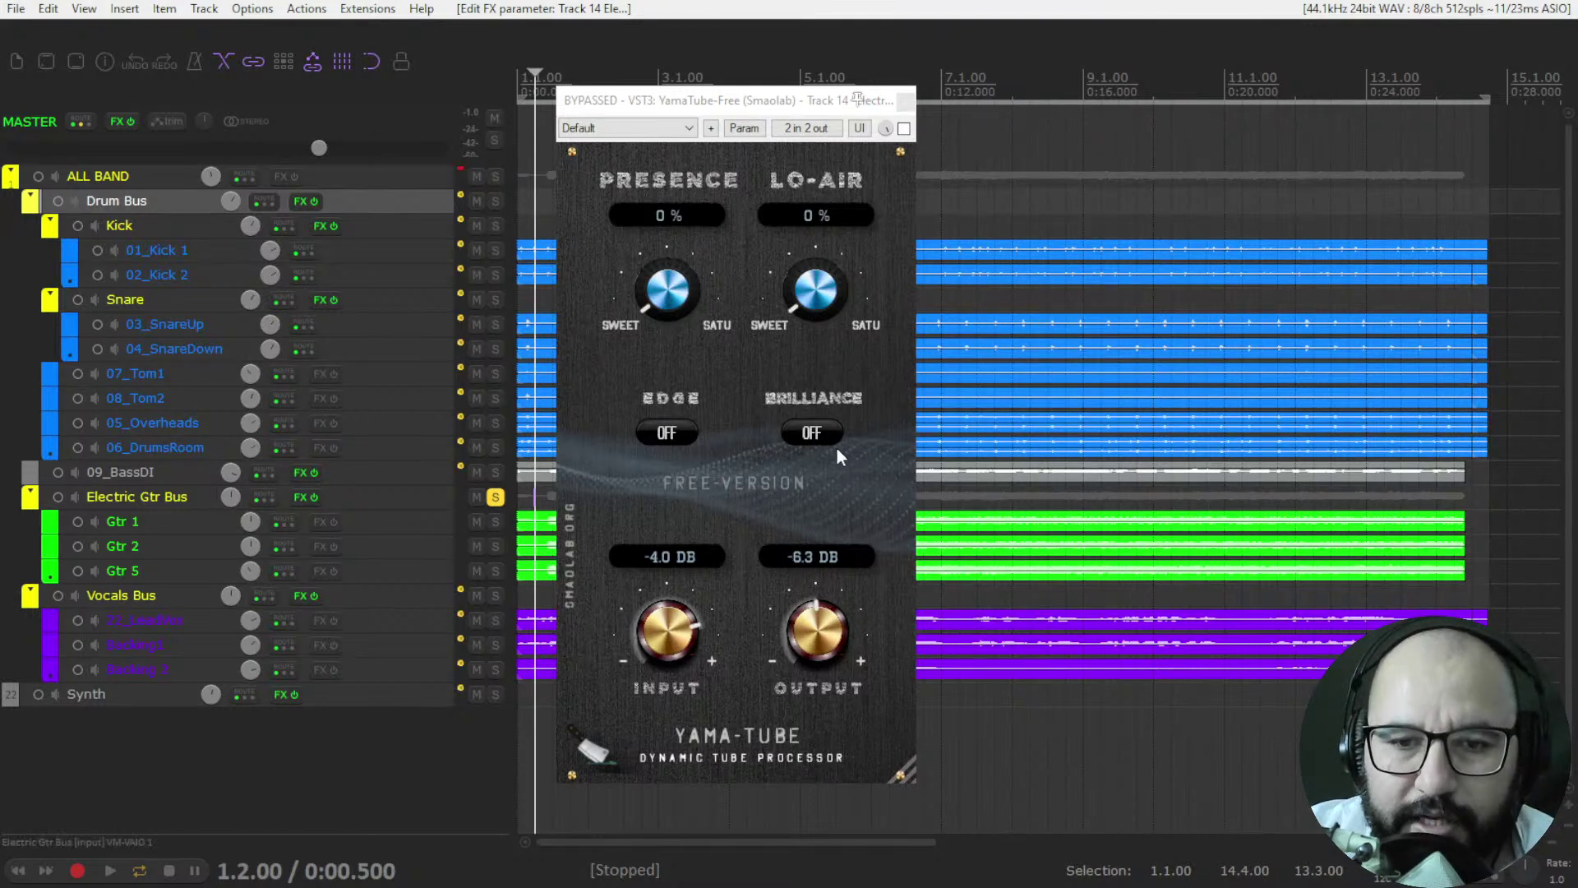
left_click(812, 433)
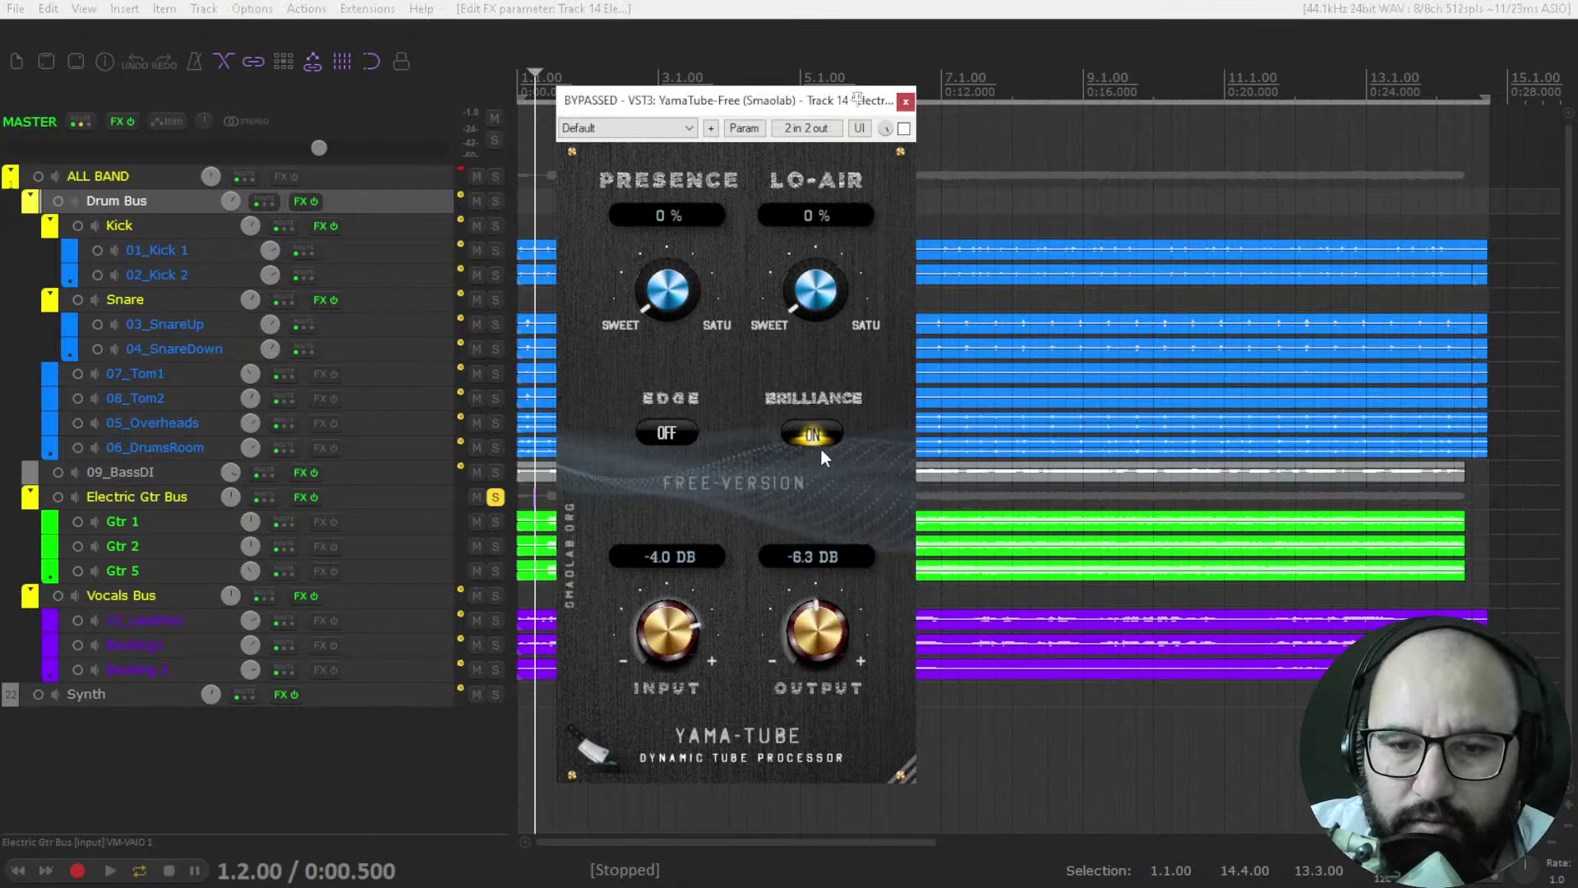
left_click(673, 436)
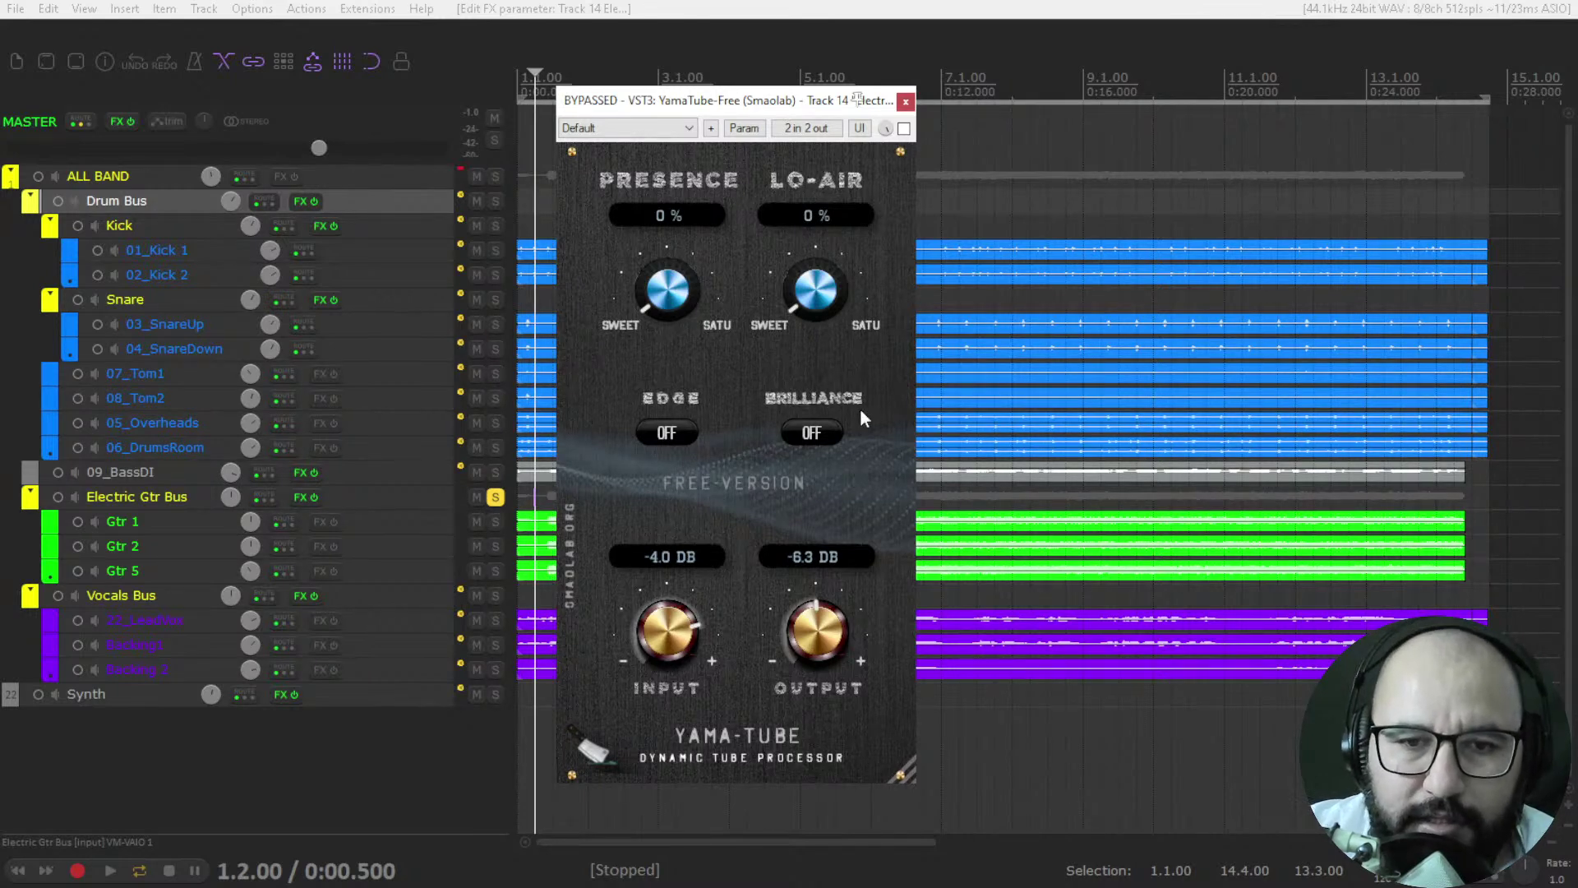
- Play the soloed guitars twice from the edit cursor, comparing YamaTube with bypass, and leave the plugin enabled
key("space")
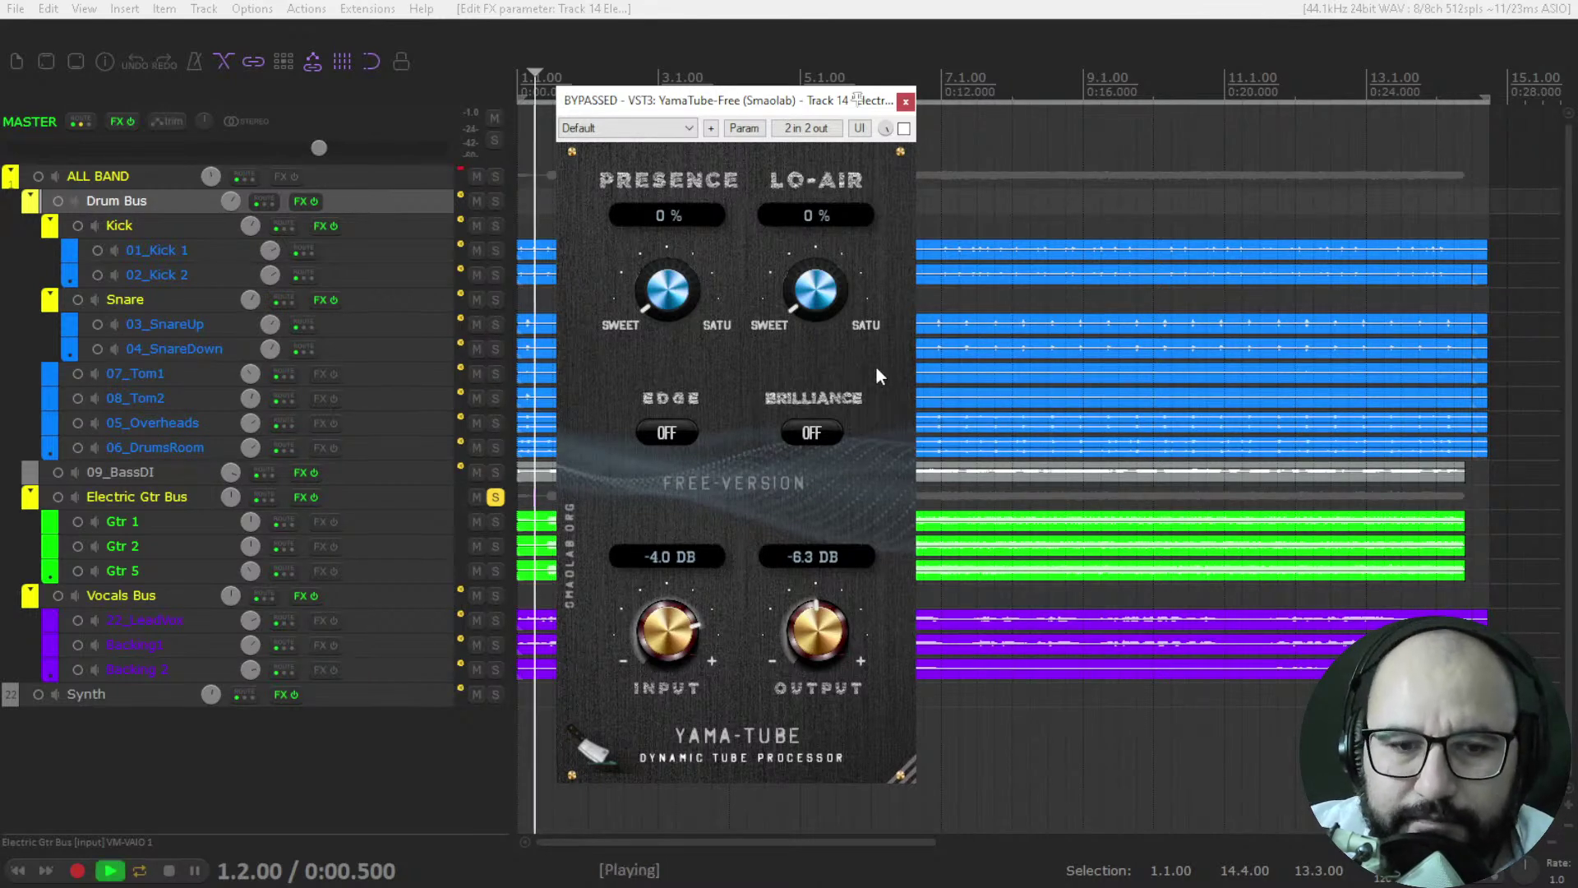
left_click(903, 128)
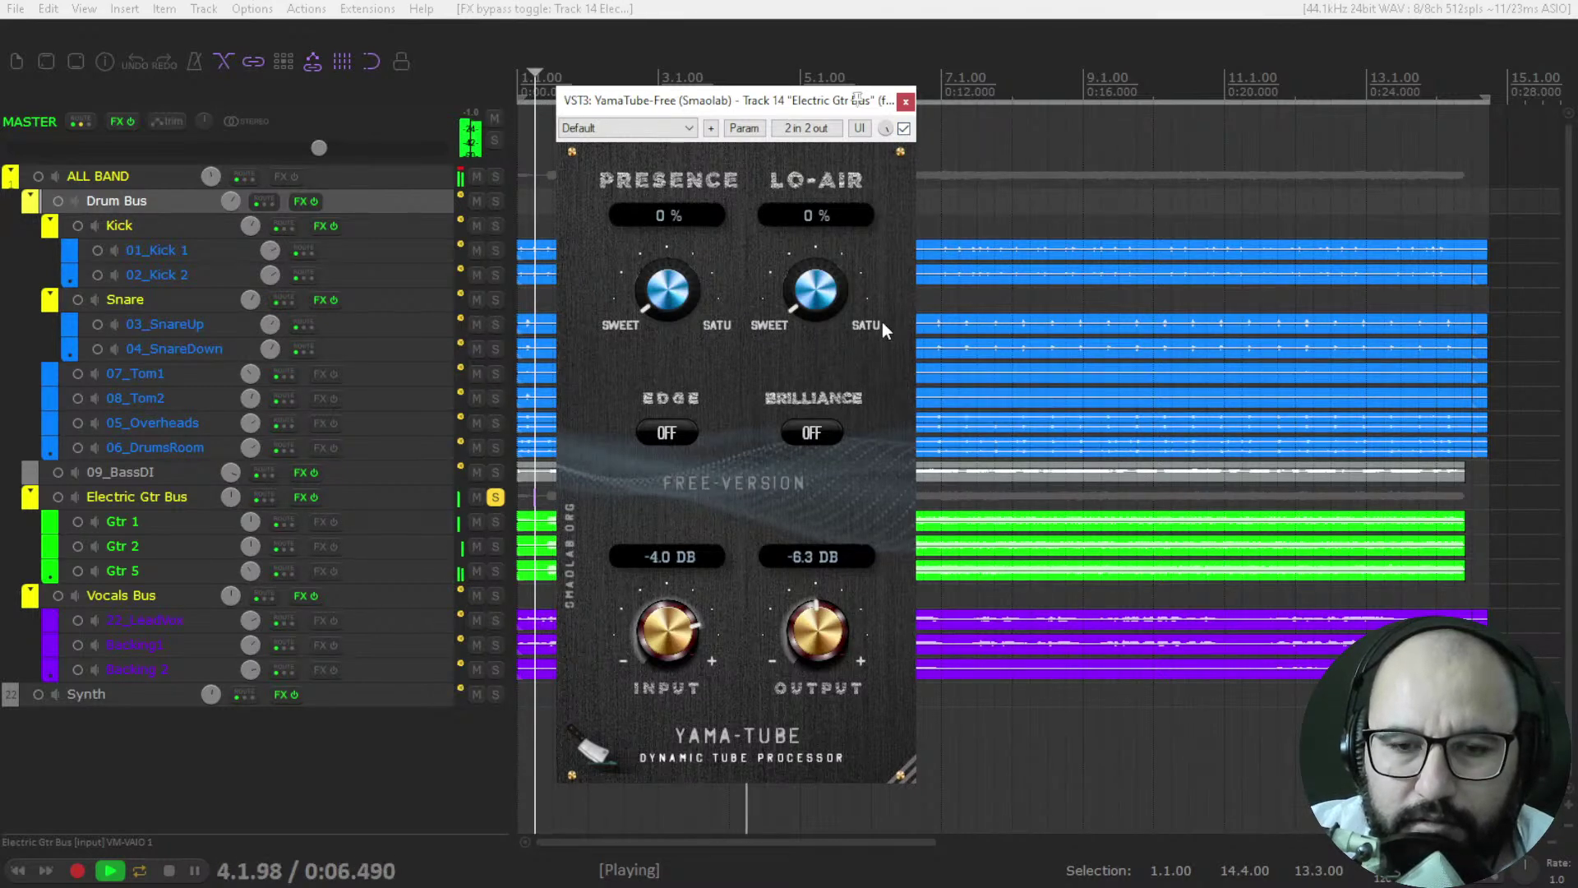
left_click(904, 128)
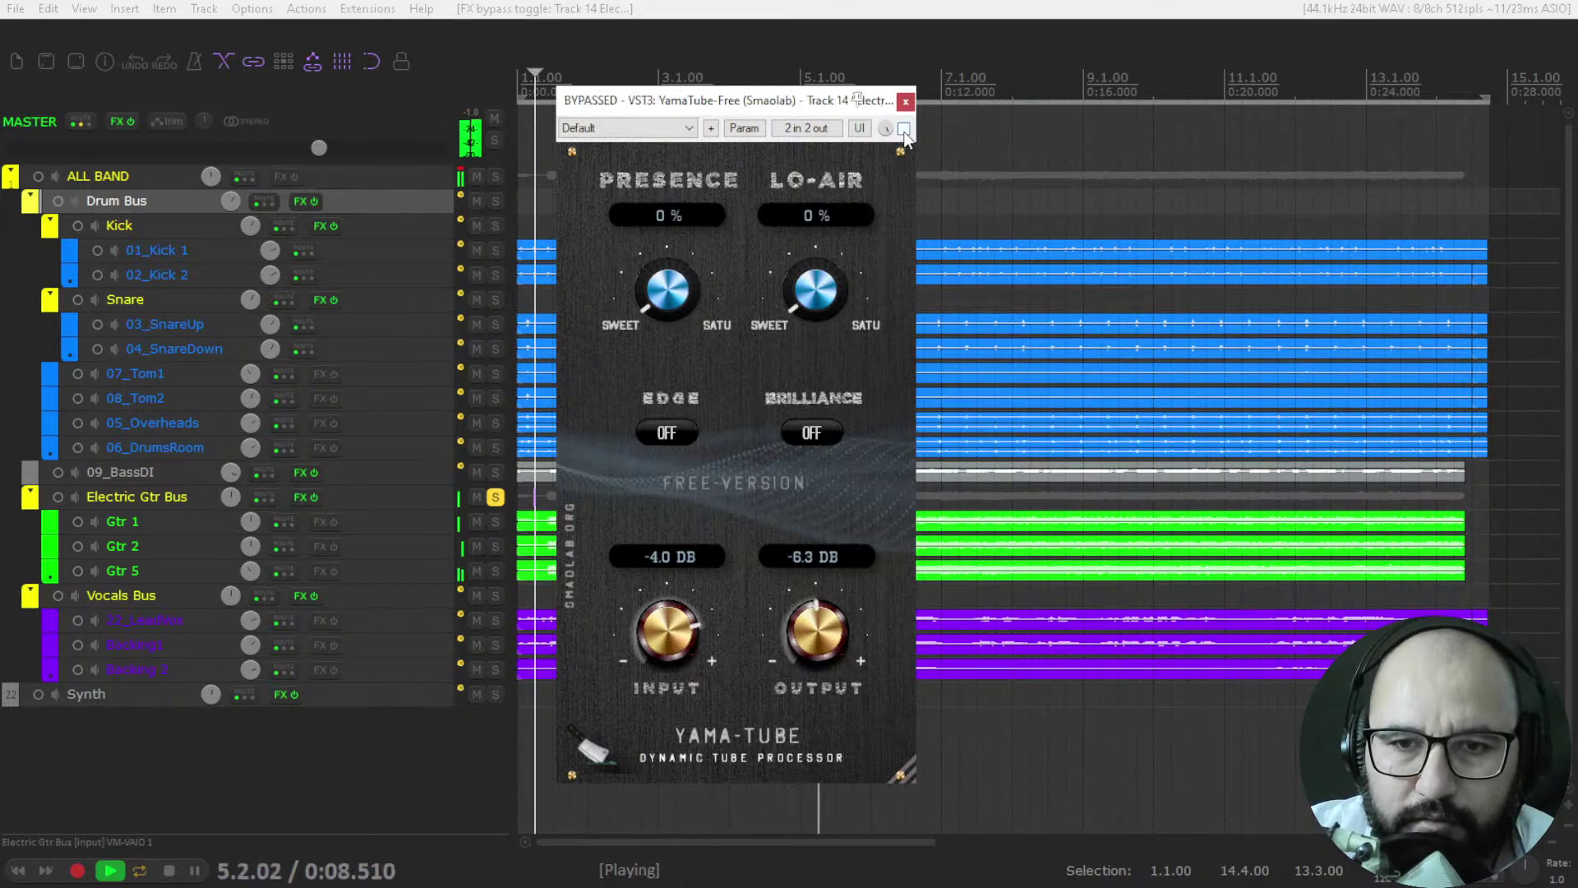
left_click(903, 128)
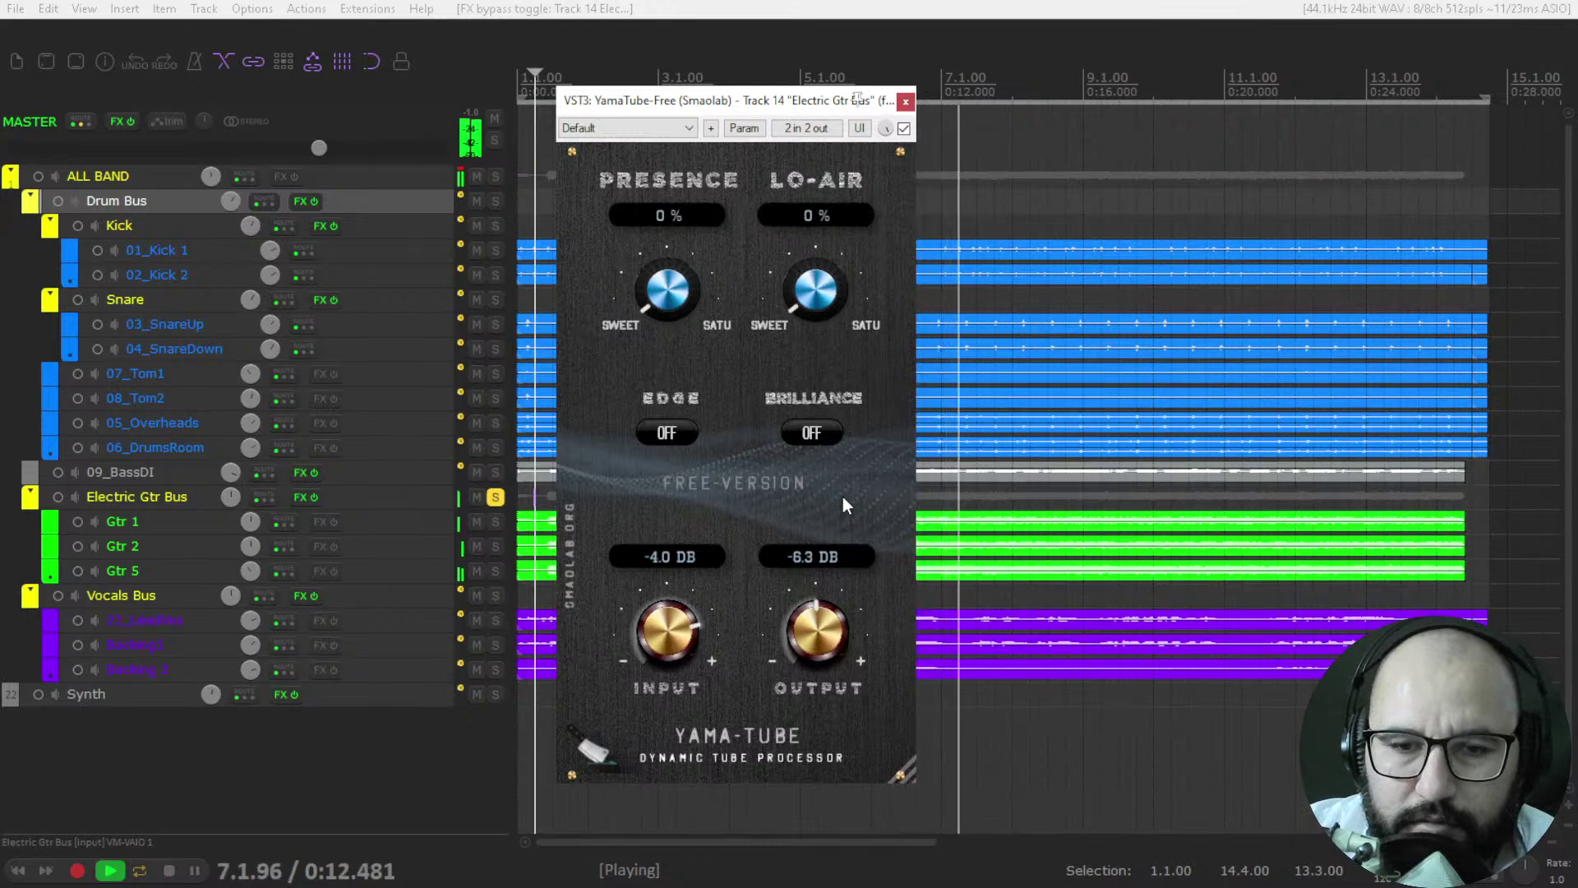
key("space")
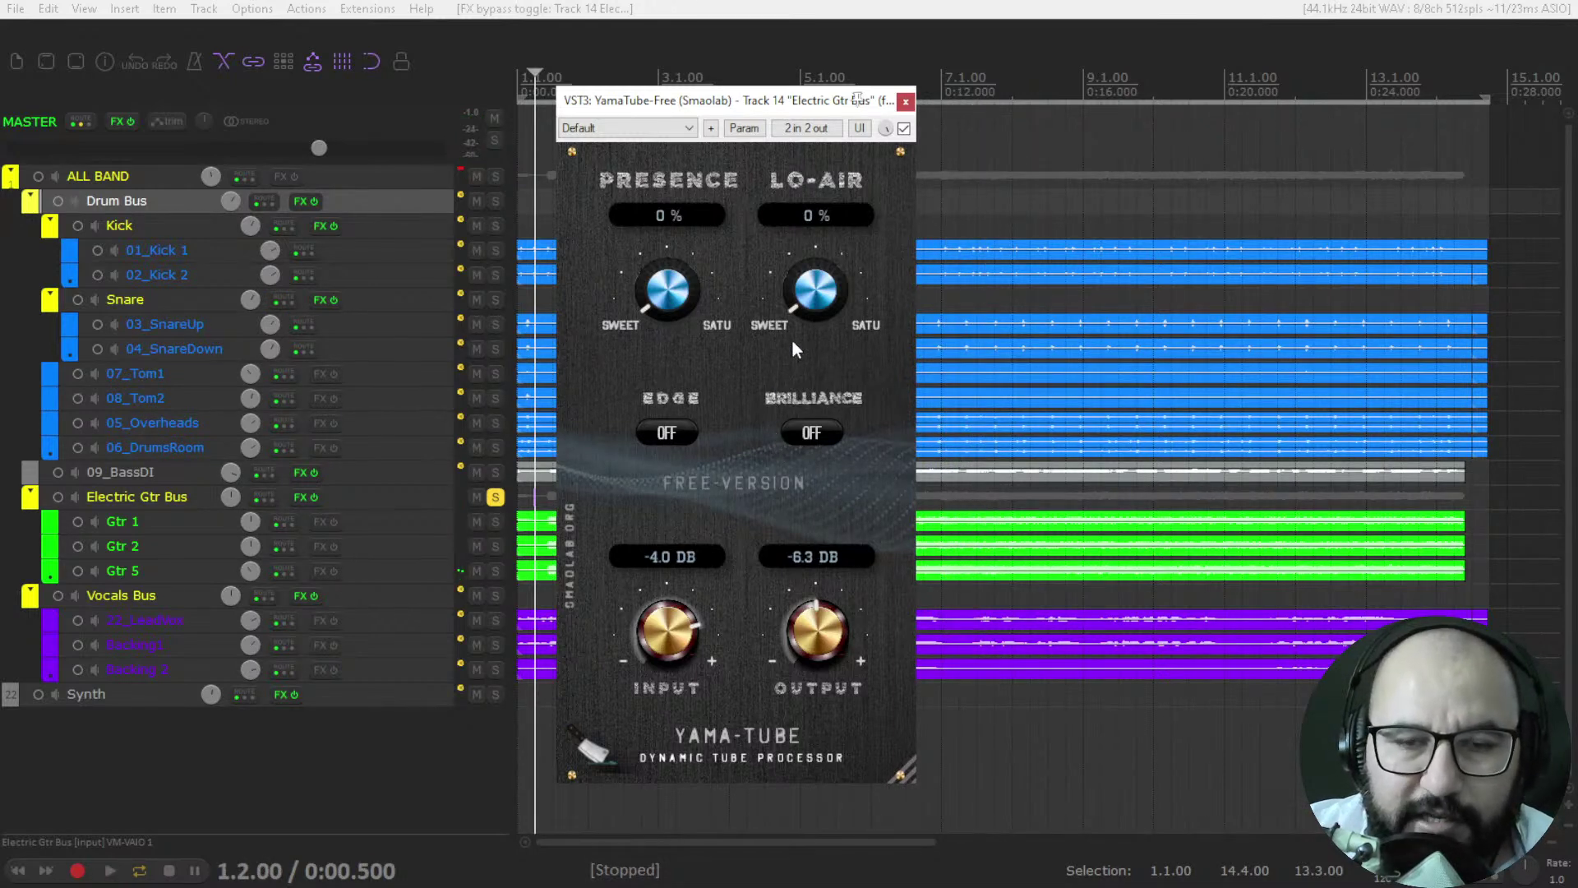
key("space")
left_click(903, 129)
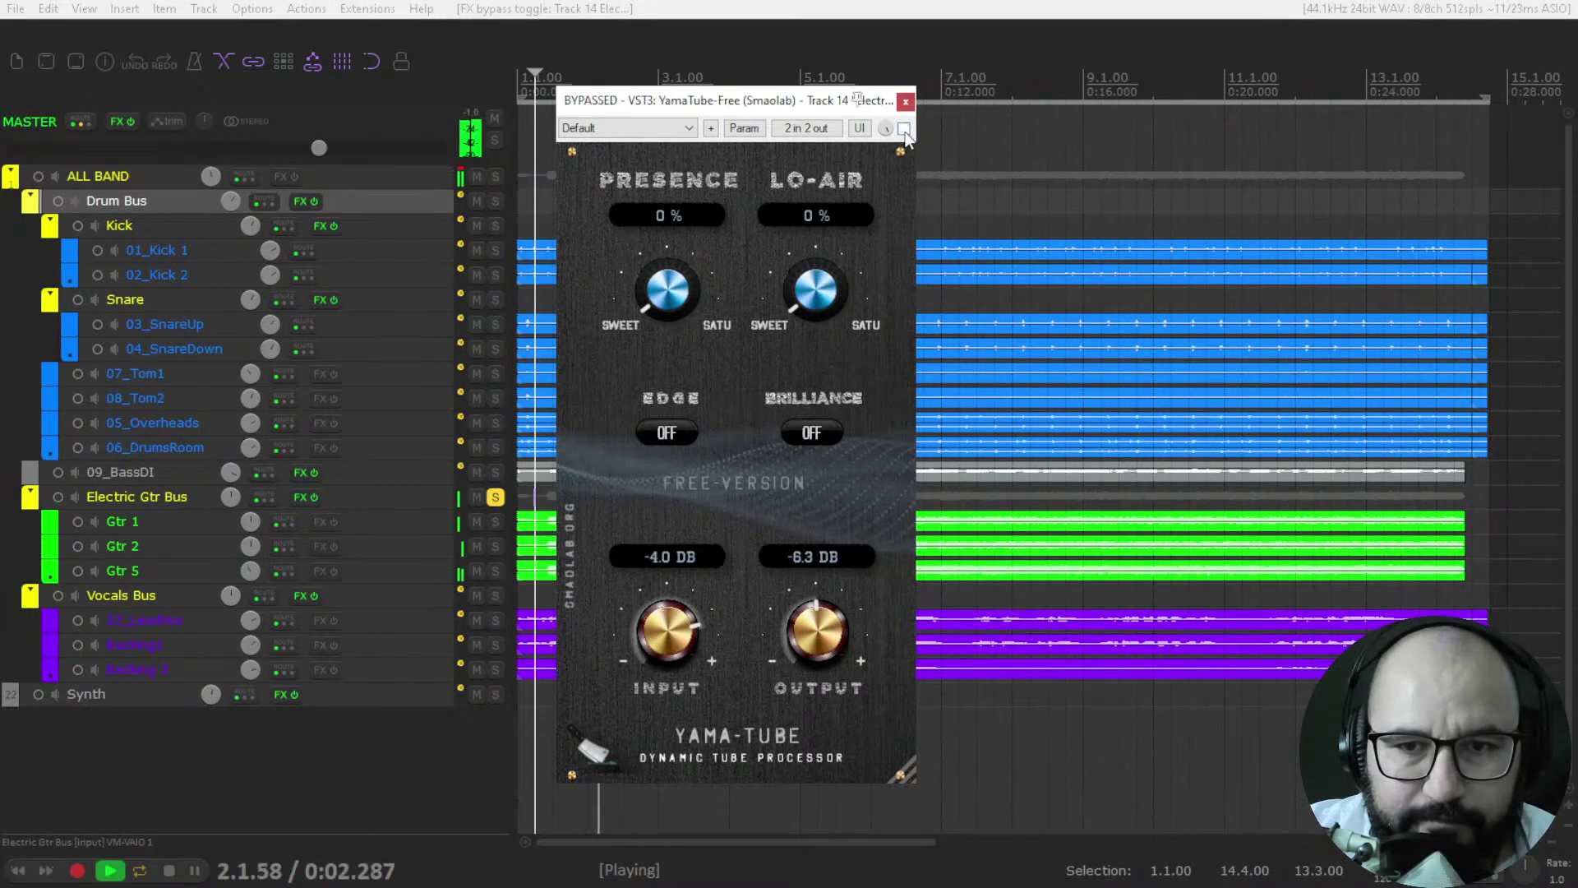
left_click(904, 130)
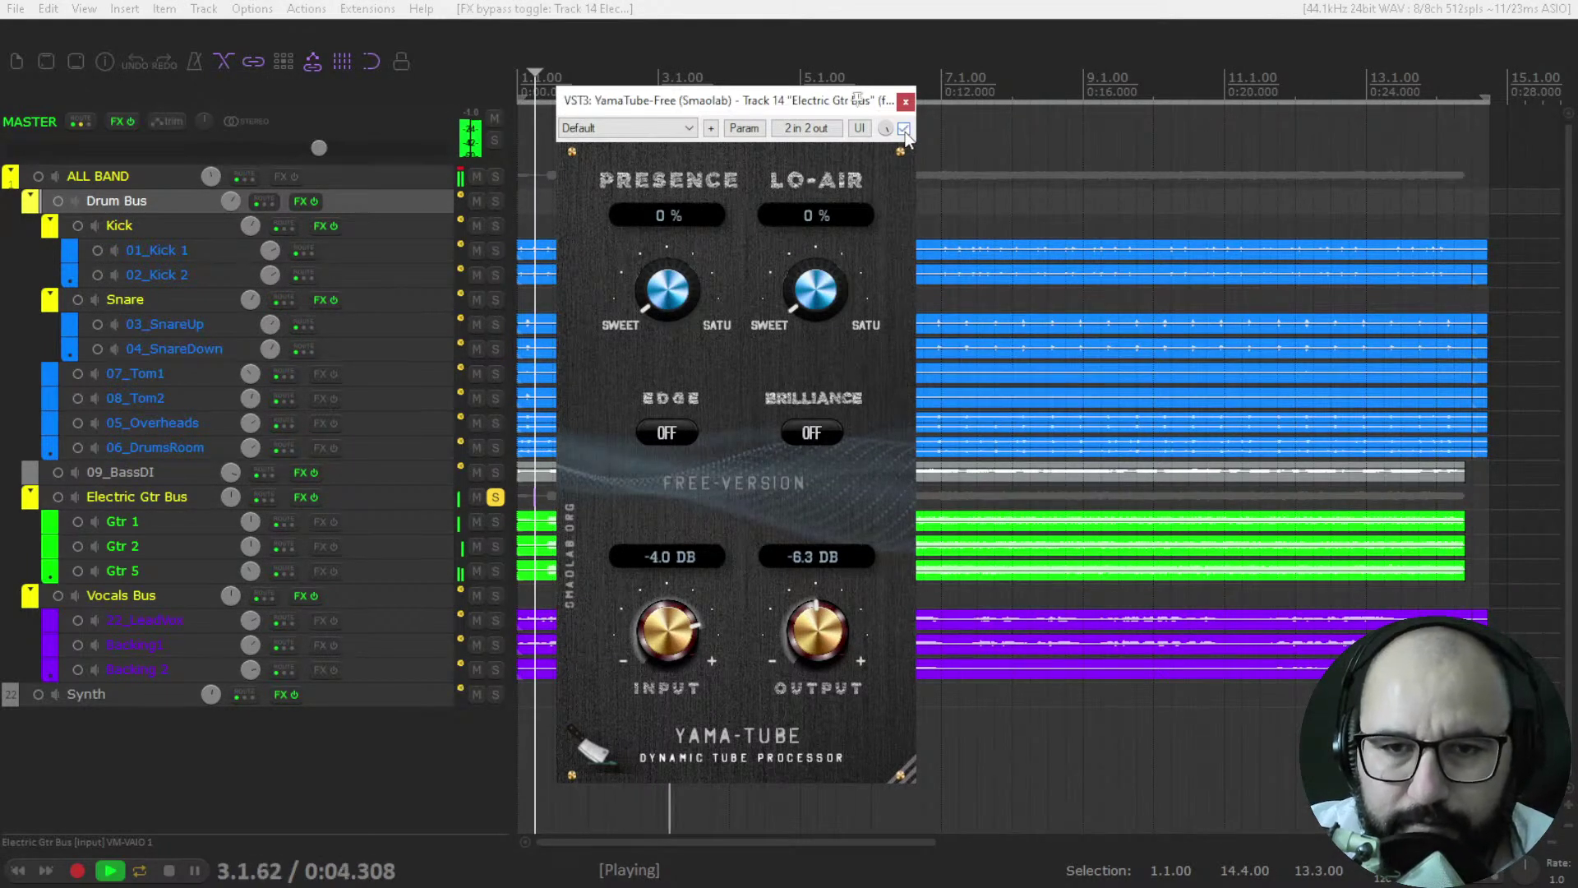
- Switch Brilliance on, compare YamaTube with bypass and set its Output to -7.1 dB during playback
left_click(827, 437)
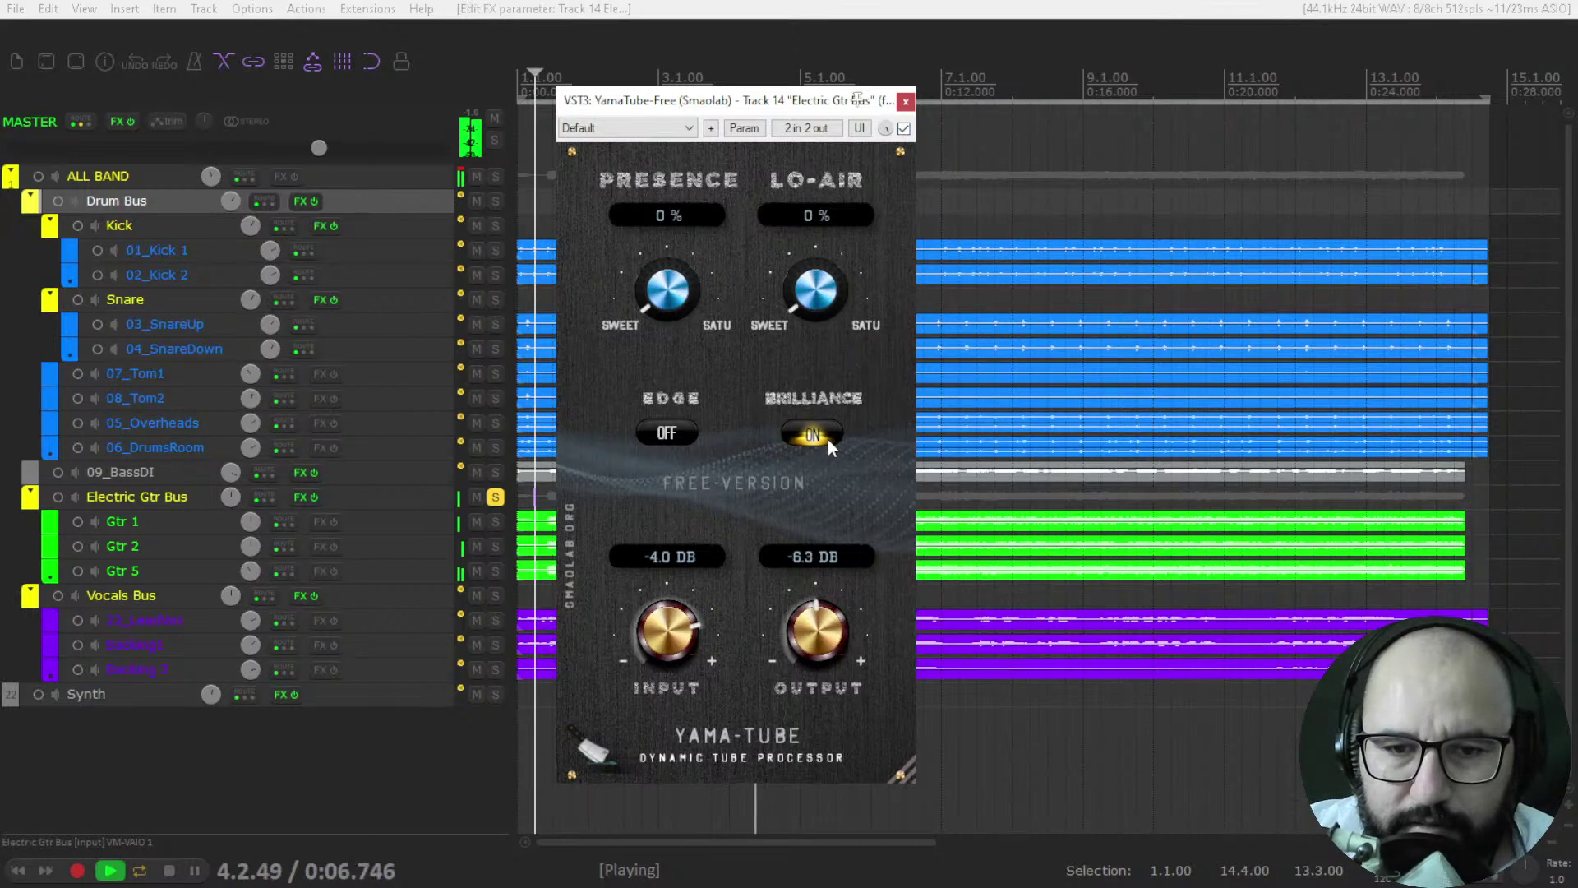
left_click(904, 129)
left_click(904, 130)
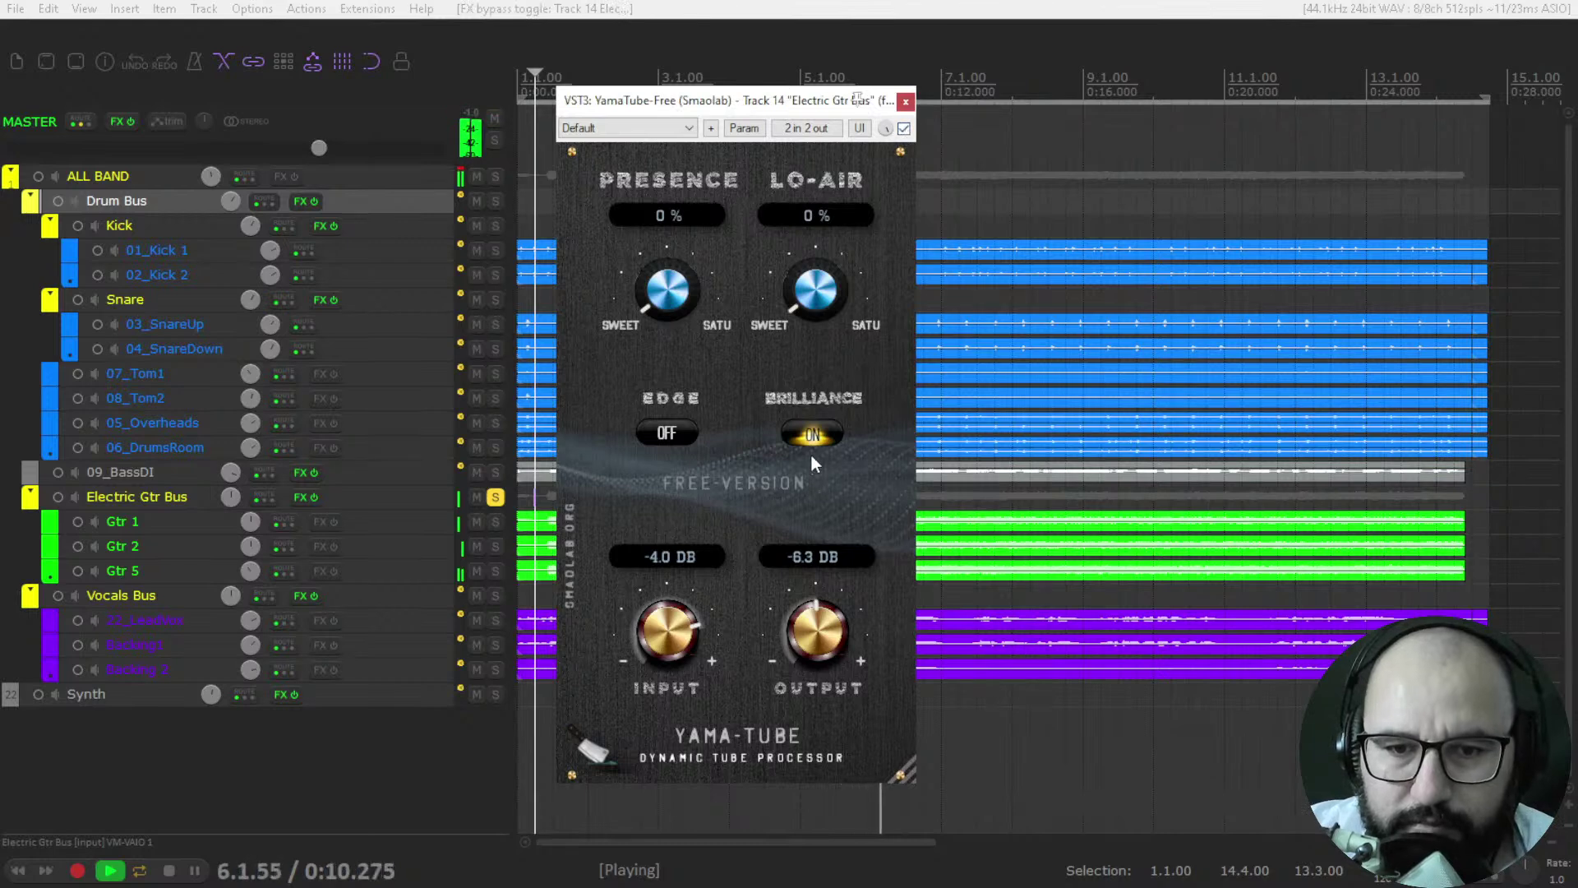
left_click_drag(819, 605, 814, 627)
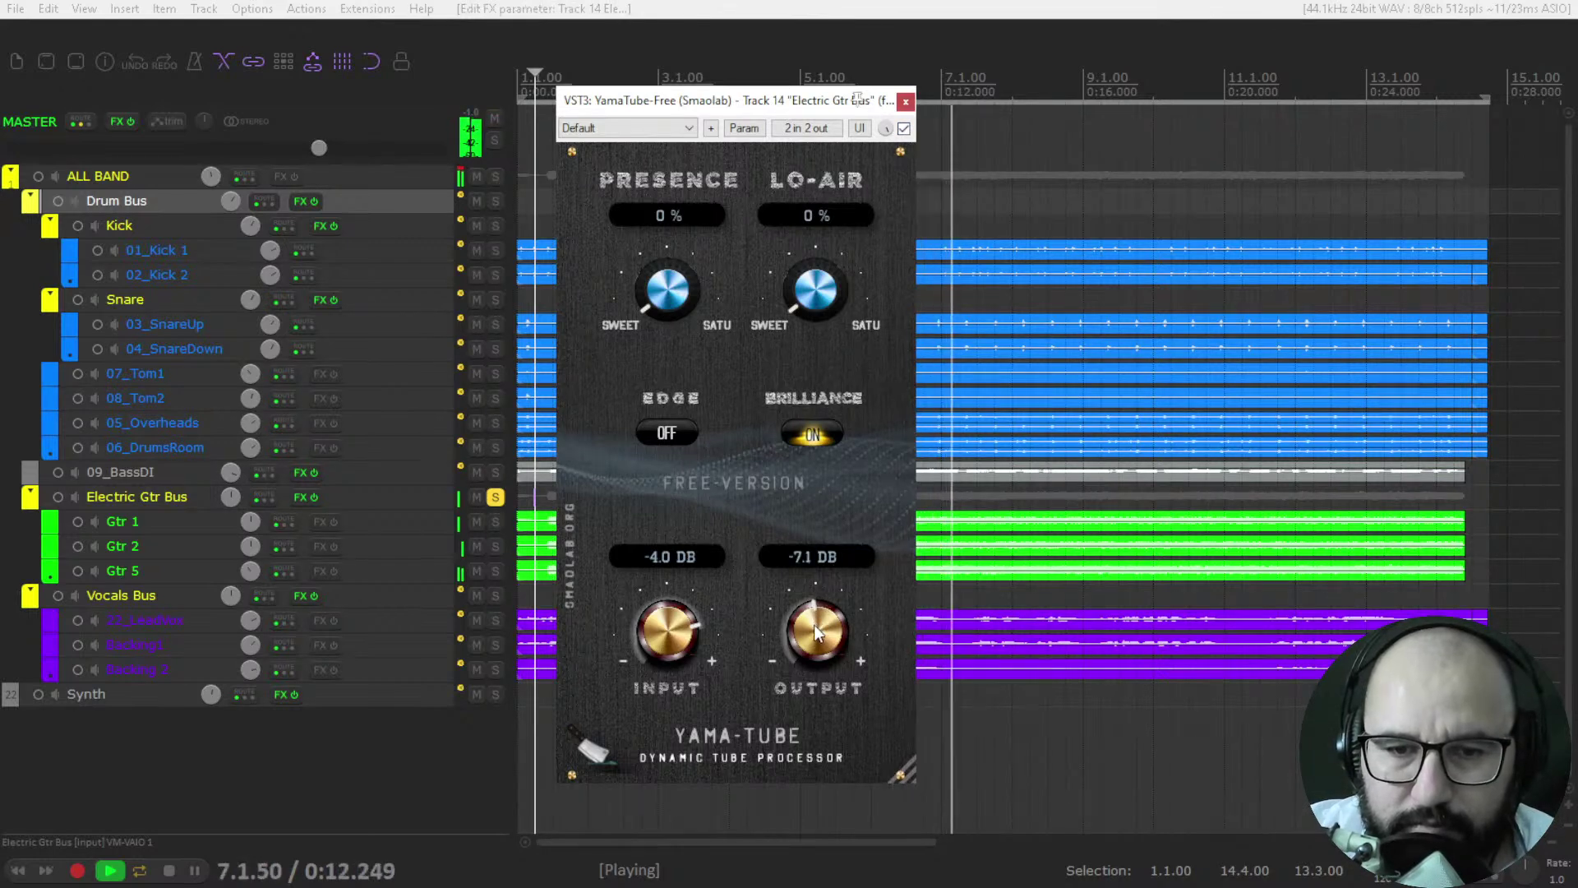
- Try the Edge switch on and off while the guitars play, leave it off and stop playback
left_click(685, 439)
left_click(683, 435)
left_click(680, 436)
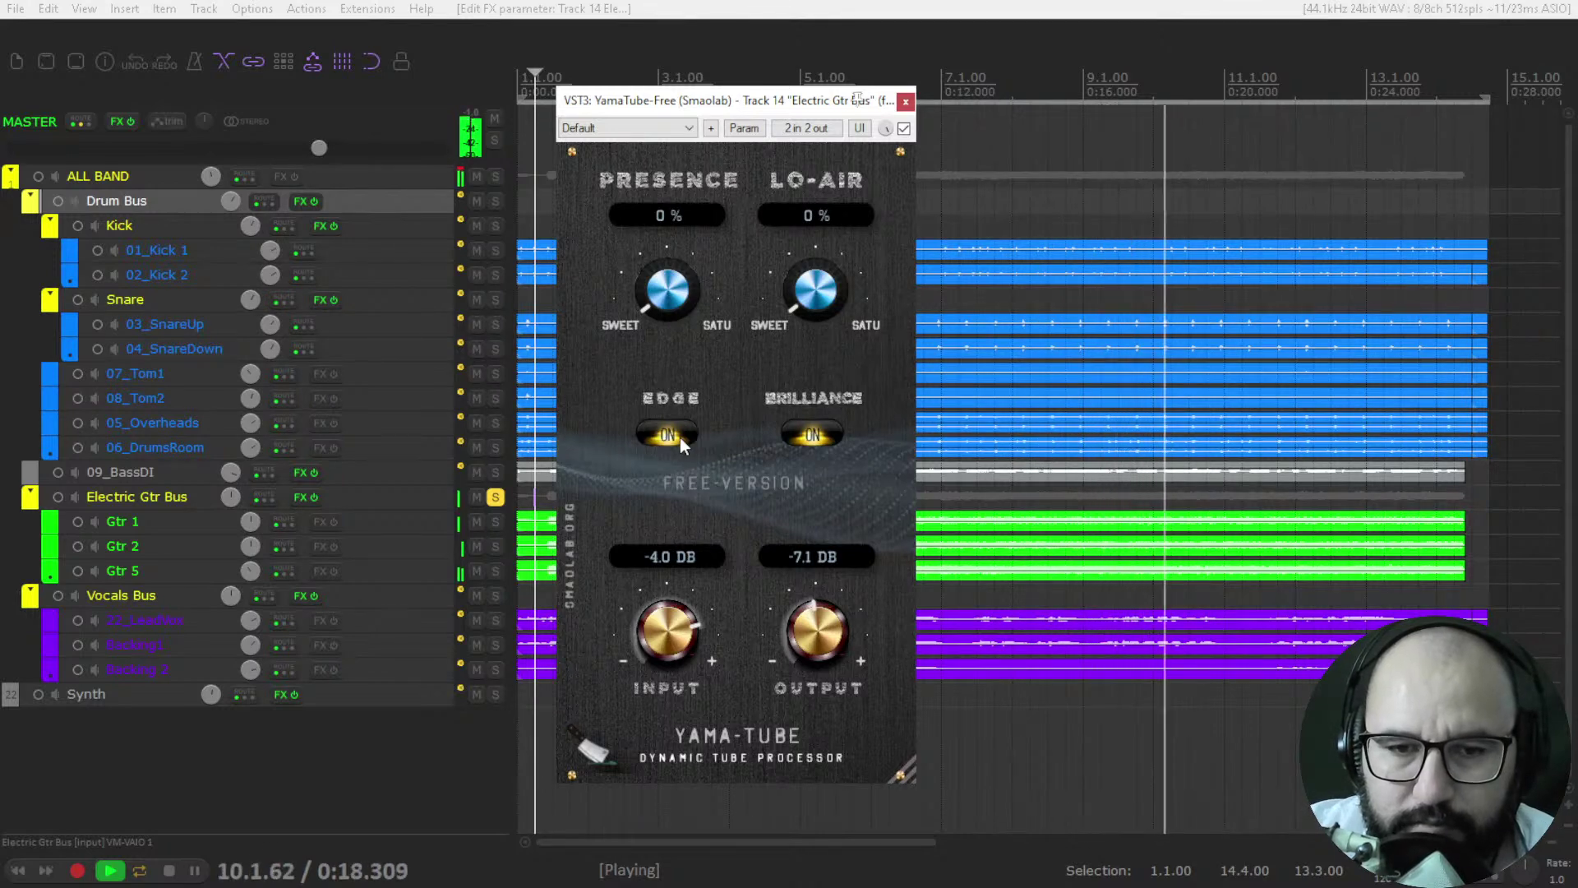
left_click(678, 437)
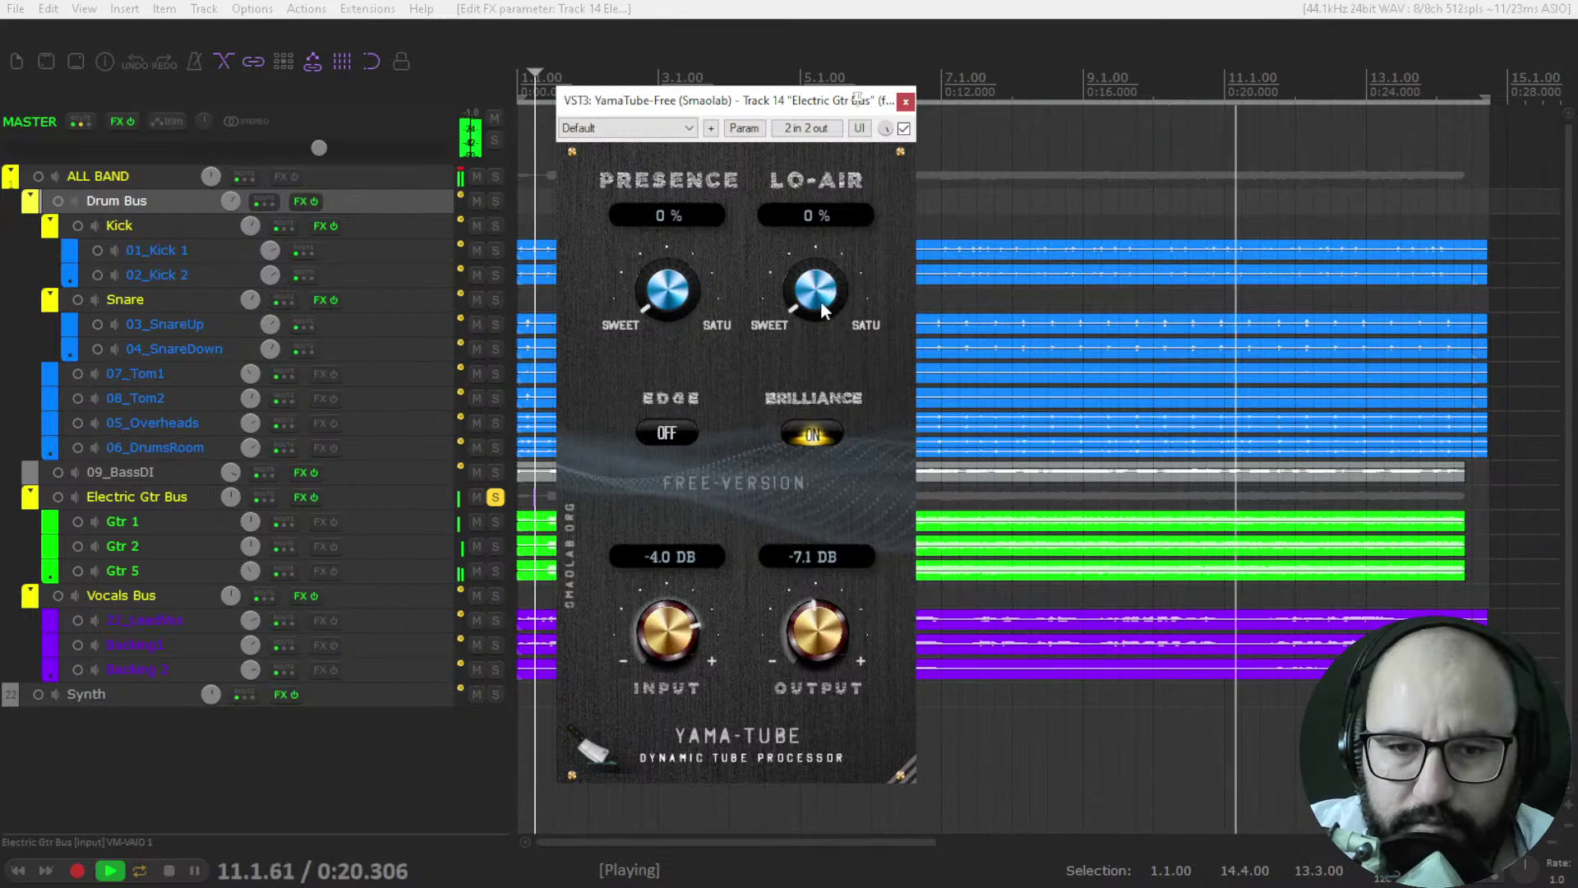
key("space")
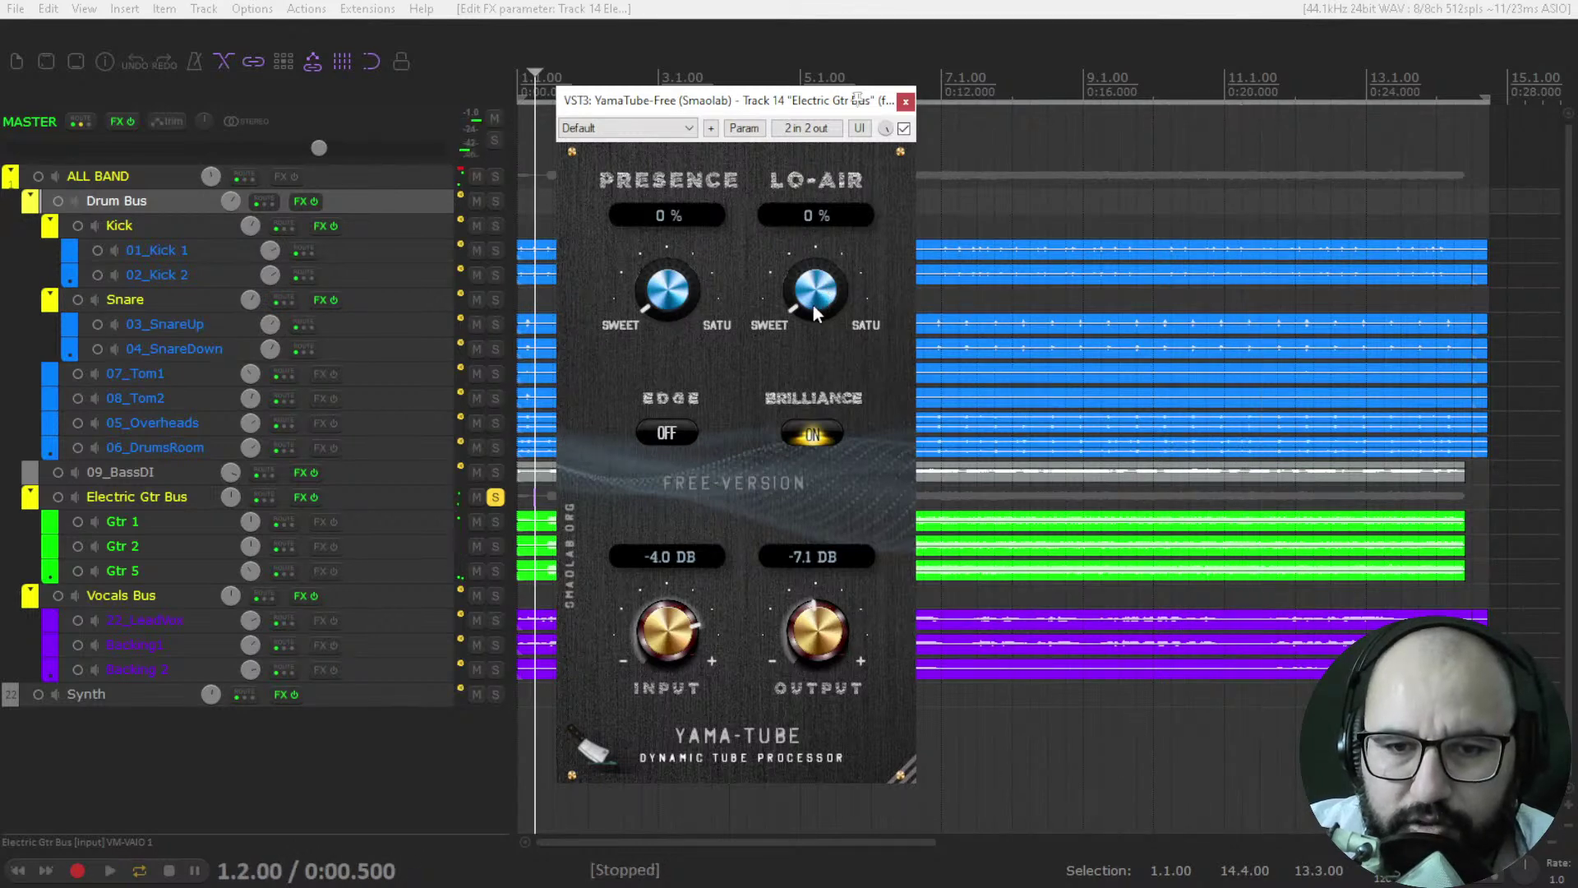
- During playback, set YamaTube's Lo-Air to 34 % and Presence to 31 %, and compare the sound with bypass
key("space")
mouse_move(812, 305)
left_mouse_down()
mouse_move(824, 189)
mouse_move(805, 355)
mouse_move(806, 255)
mouse_move(808, 299)
left_mouse_up()
mouse_move(671, 301)
left_mouse_down()
mouse_move(658, 243)
mouse_move(644, 309)
mouse_move(659, 195)
mouse_move(663, 271)
left_mouse_up()
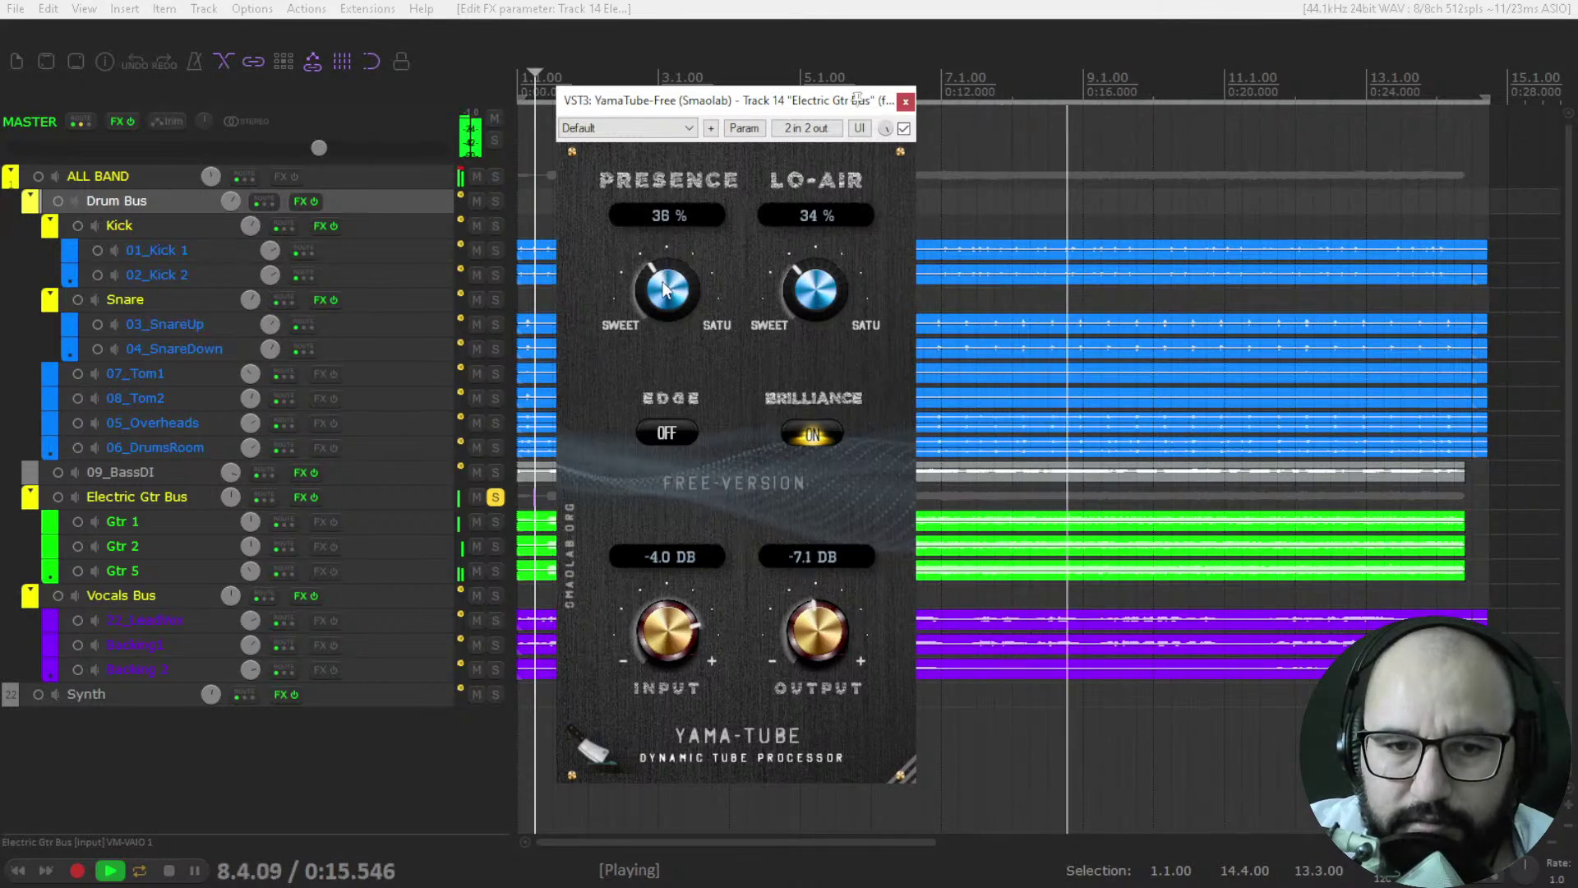
left_click(904, 129)
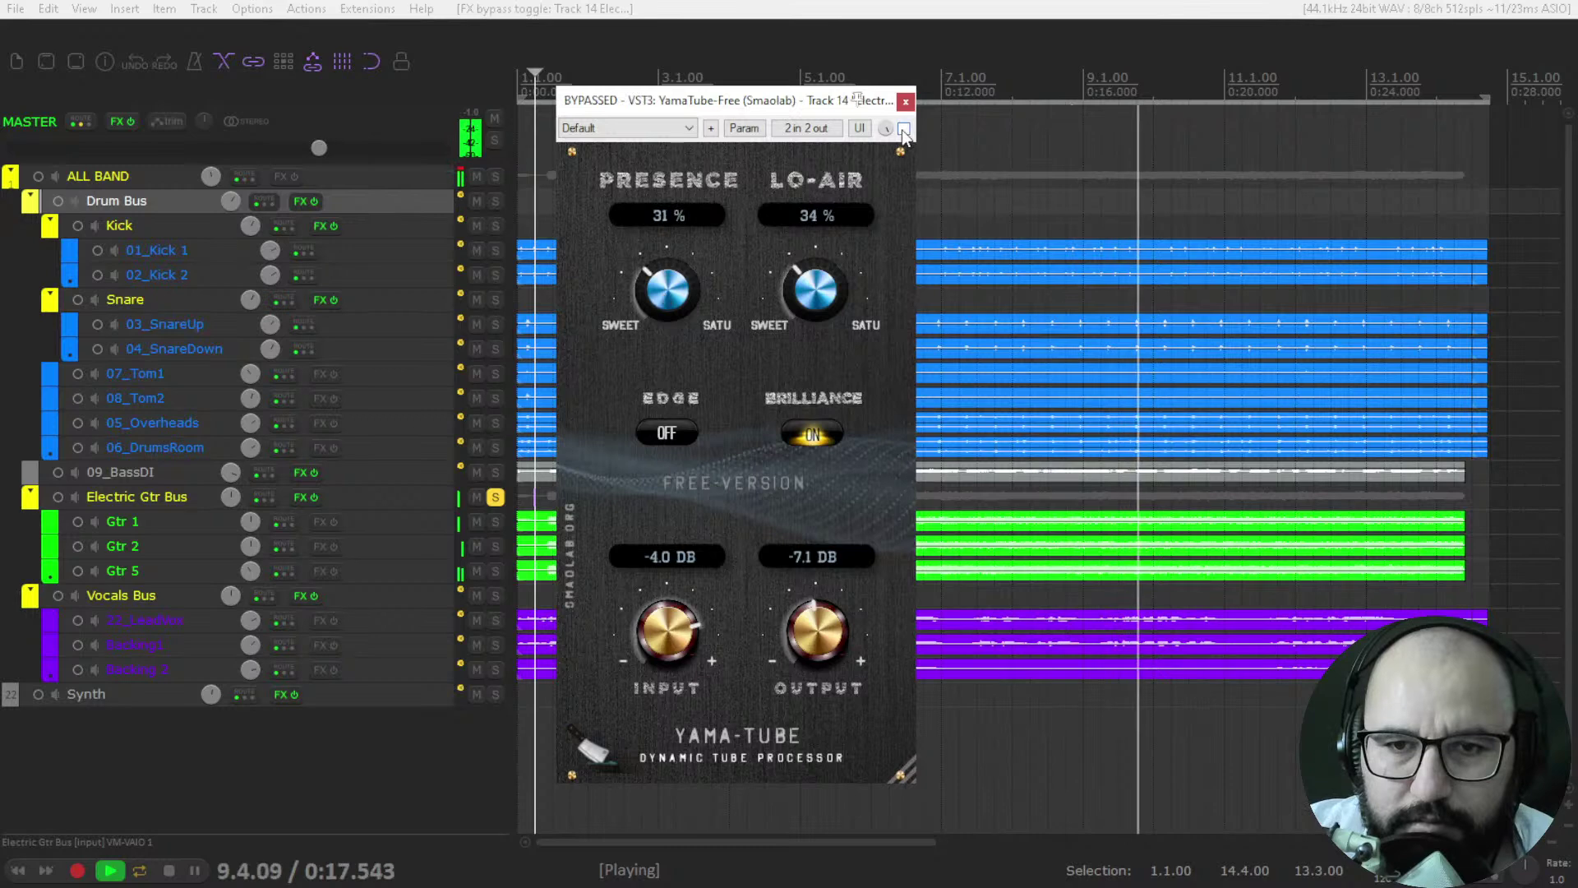
left_click(903, 129)
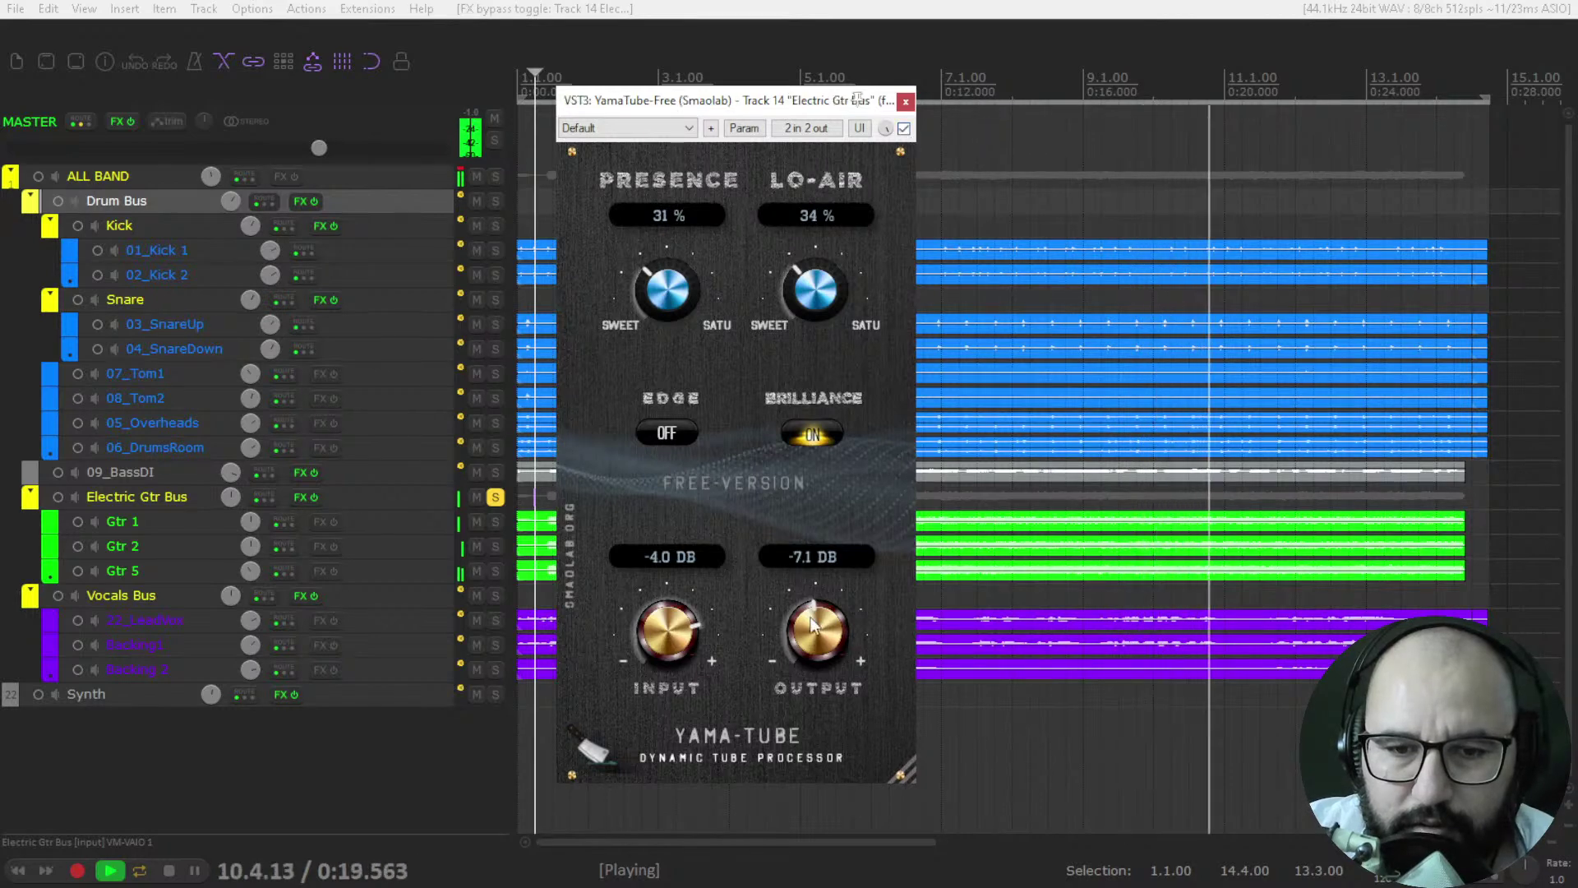
- Set YamaTube's Output to -7.3 dB, restart playback and compare the guitars with the plugin bypassed and enabled
scroll(812, 618, "down", 2)
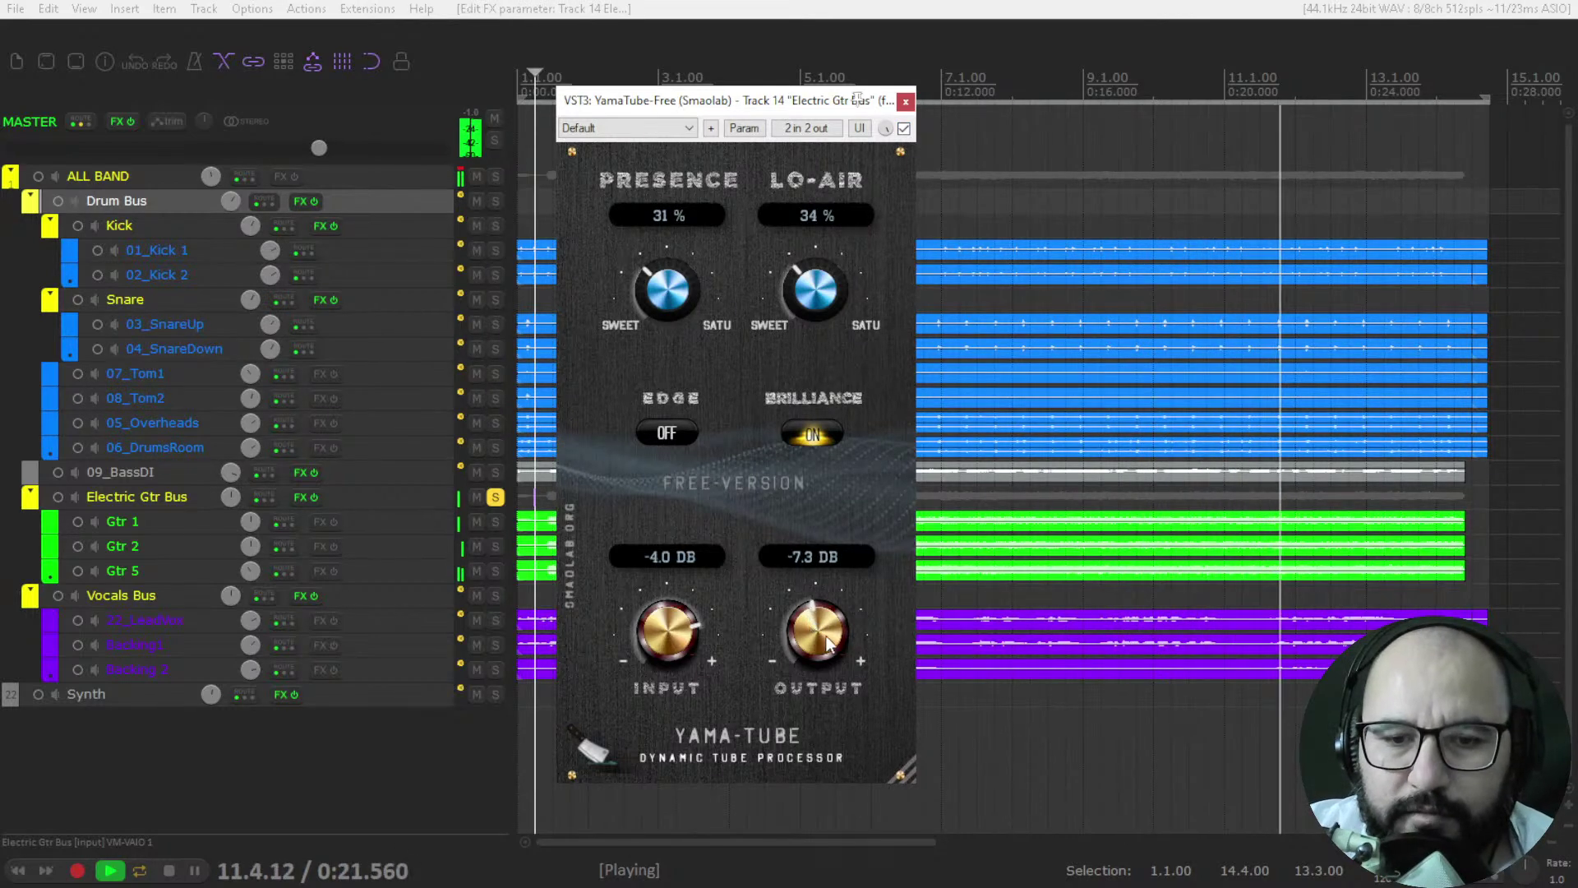
key("space")
key("space")
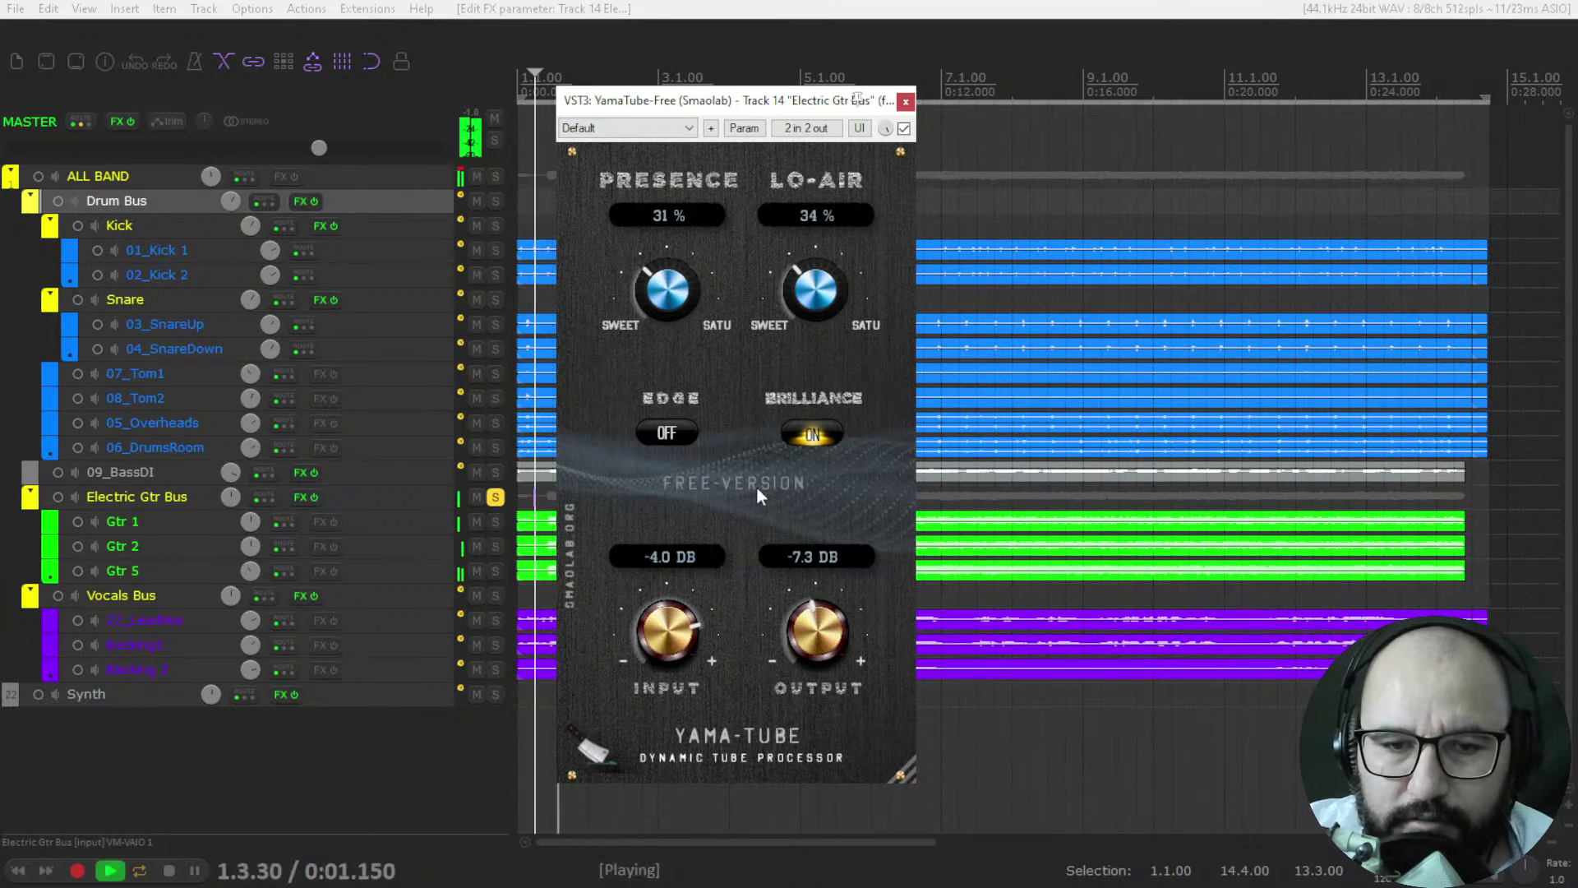
left_click(903, 129)
left_click(903, 129)
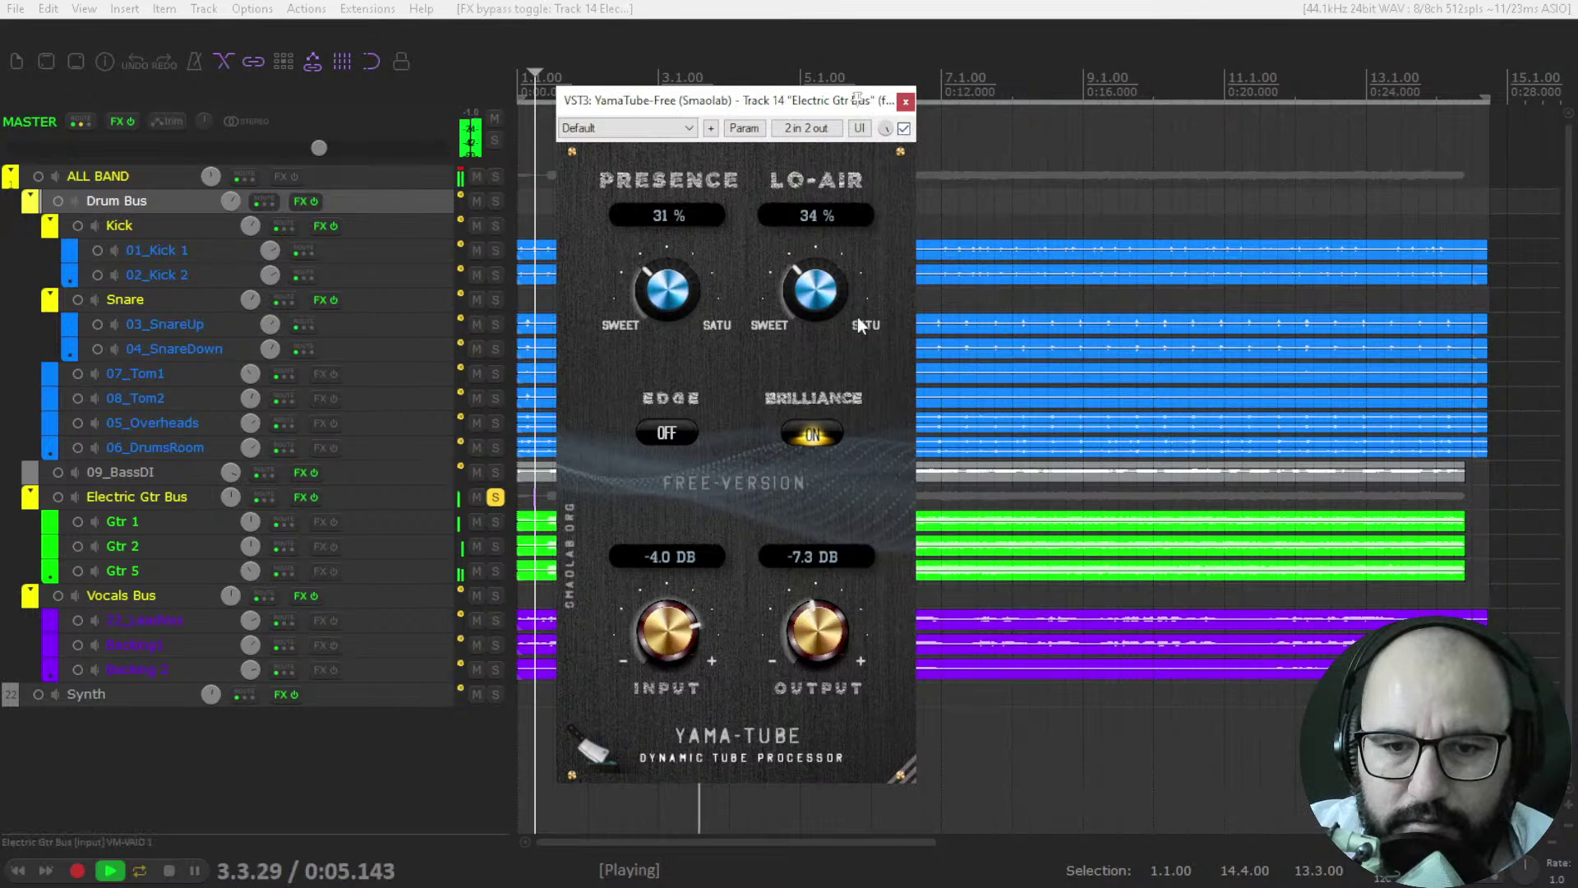
- Set YamaTube's Output to -6.9 dB, compare the guitars with the plugin bypassed and enabled, and stop playback
left_click_drag(816, 631, 835, 491)
left_click(903, 129)
left_click(903, 129)
scroll(821, 622, "down", 1)
left_click(903, 129)
left_click(903, 129)
key("space")
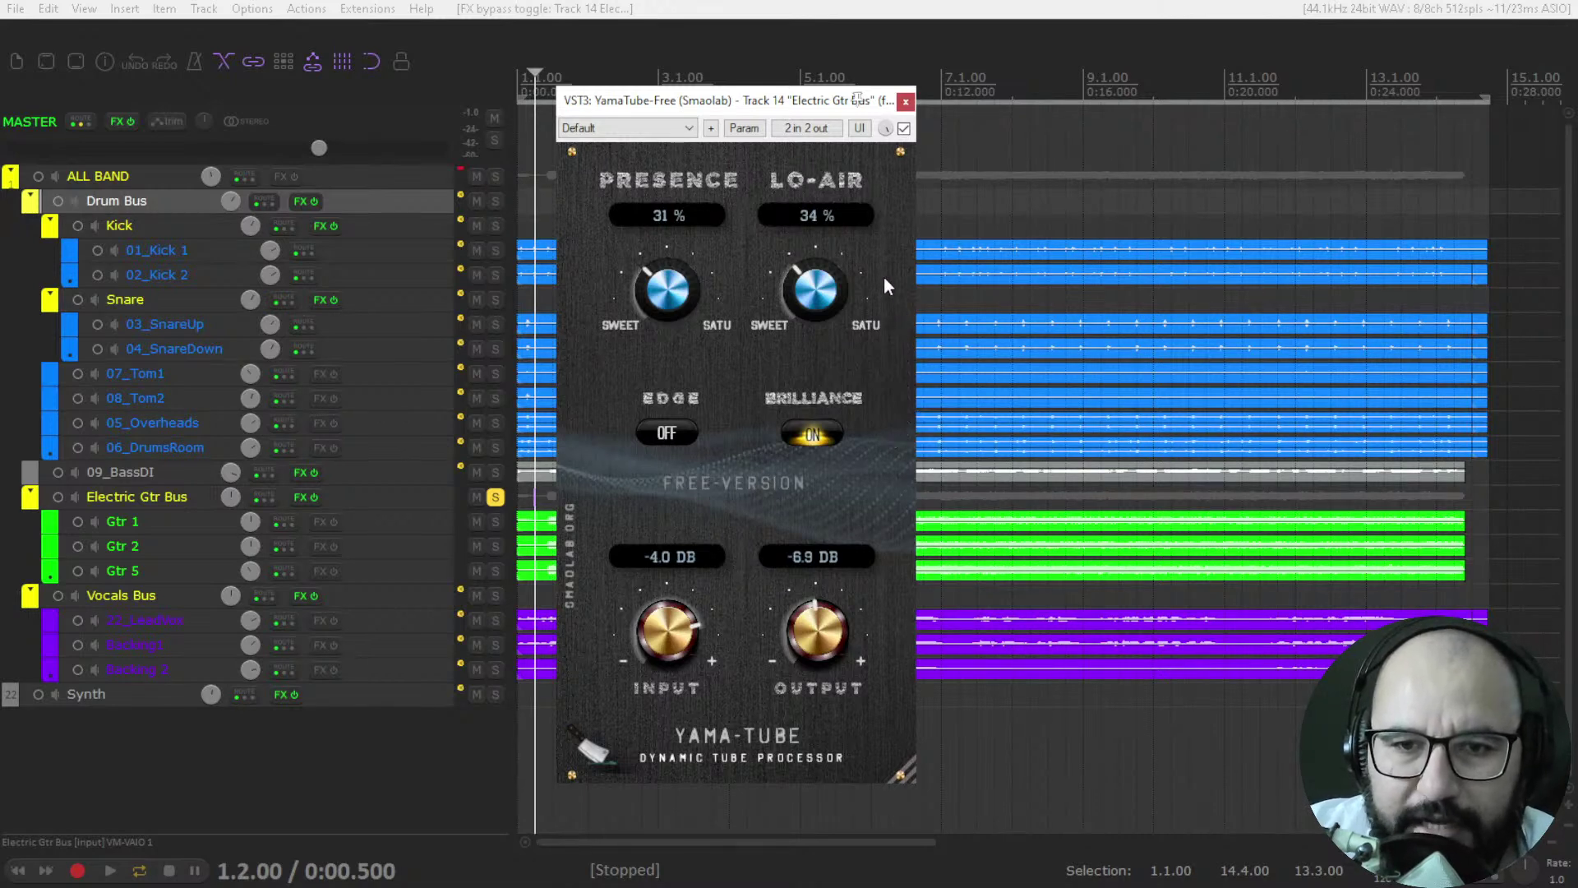
- Play the guitars, unsolo the Electric Gtr Bus, compare YamaTube with bypass in the full mix and stop playback
key("space")
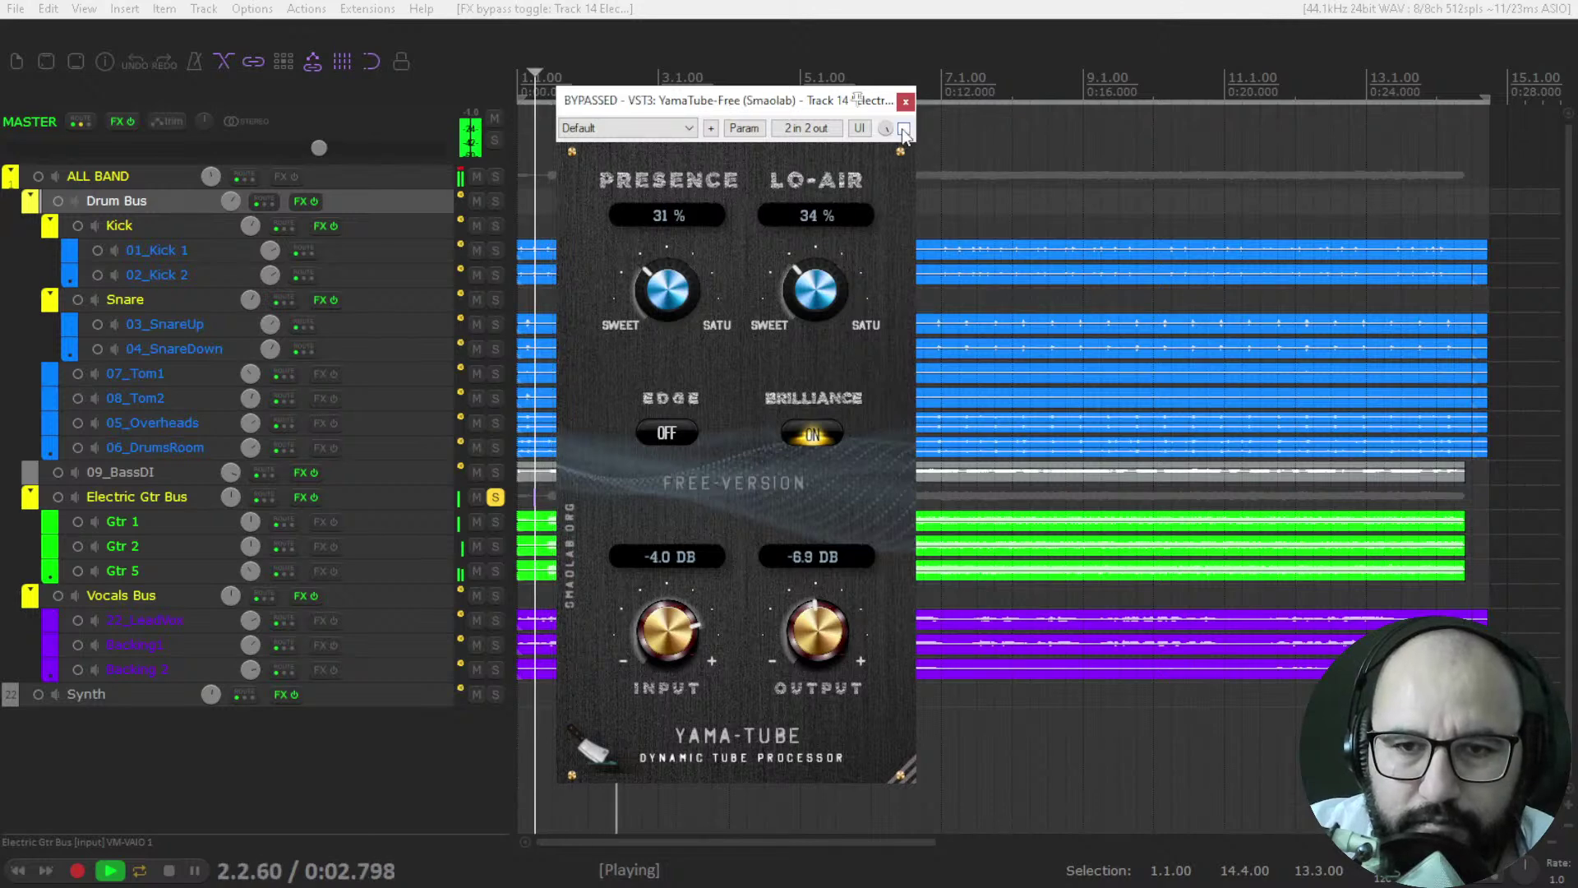
left_click(495, 496)
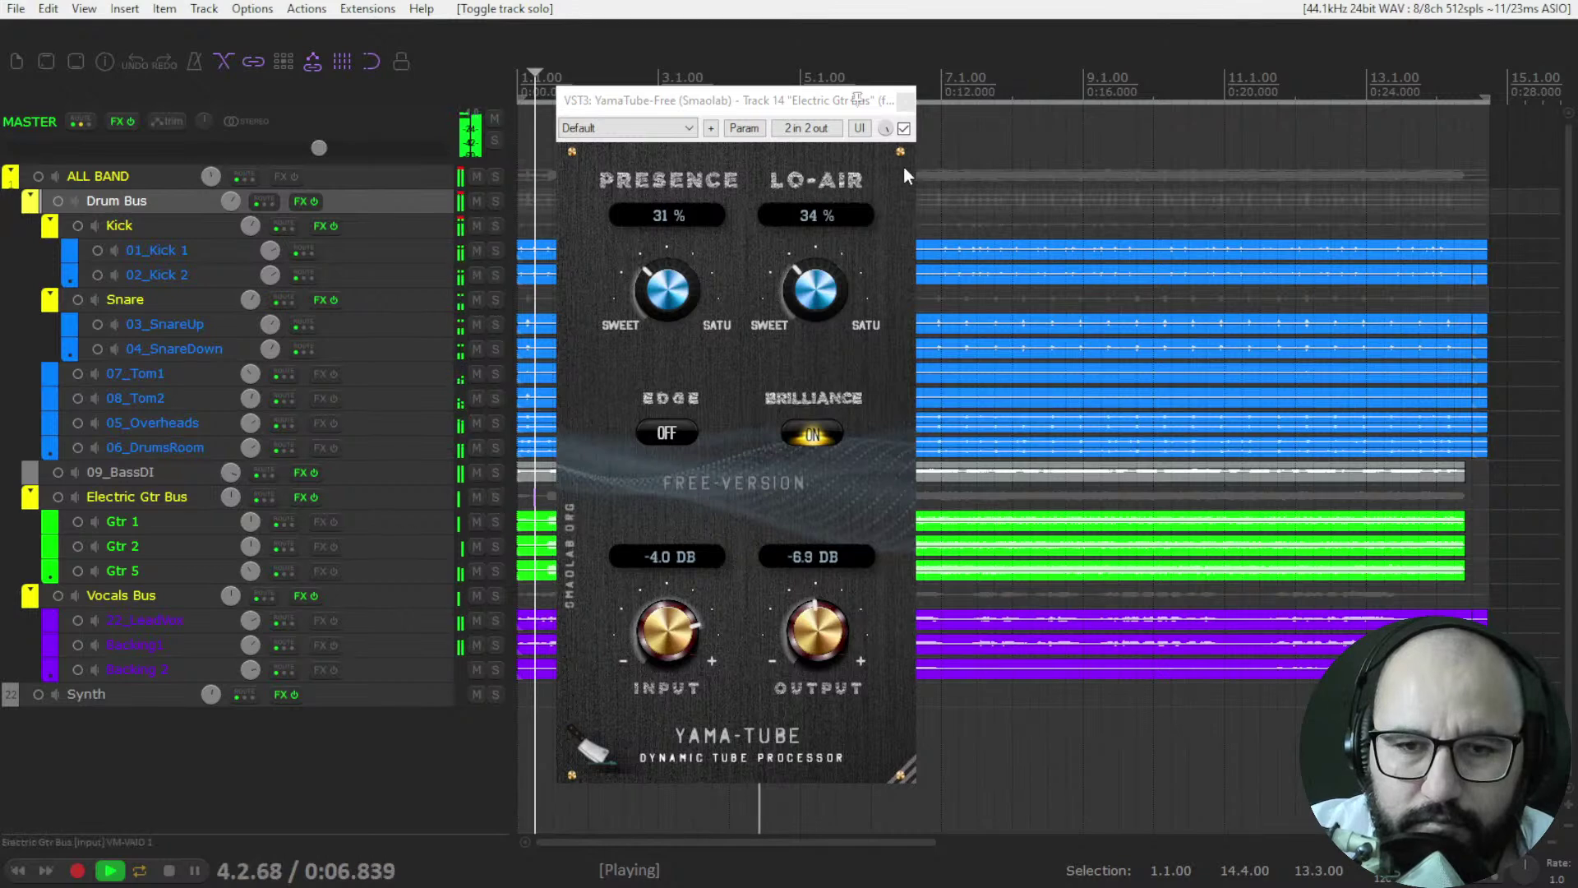
left_click(904, 129)
left_click(904, 129)
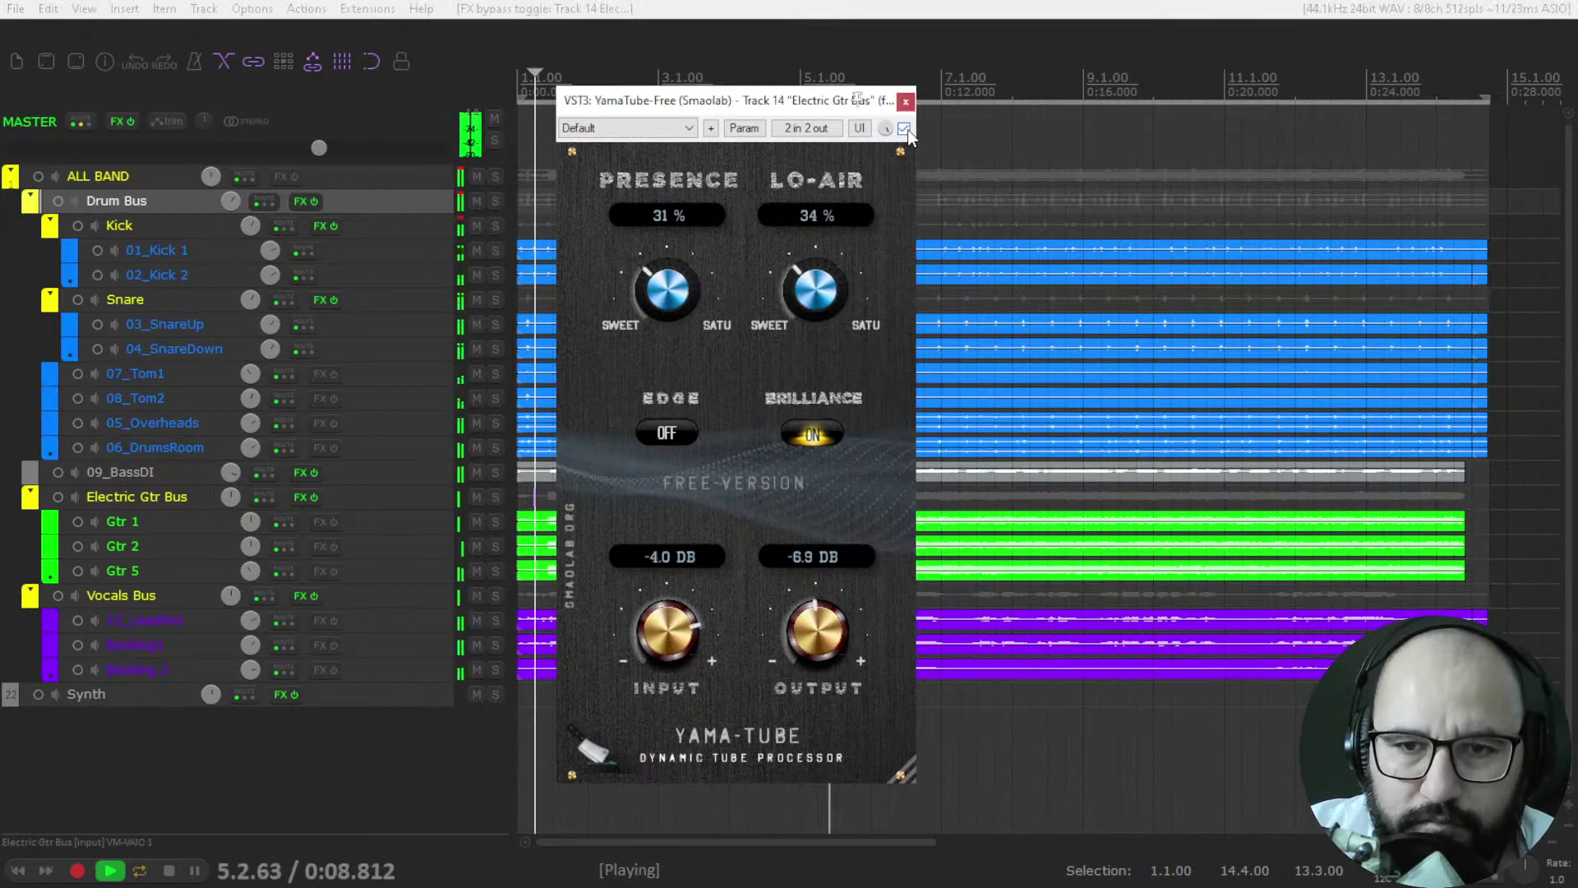
key("space")
left_click(496, 497)
left_click(500, 496)
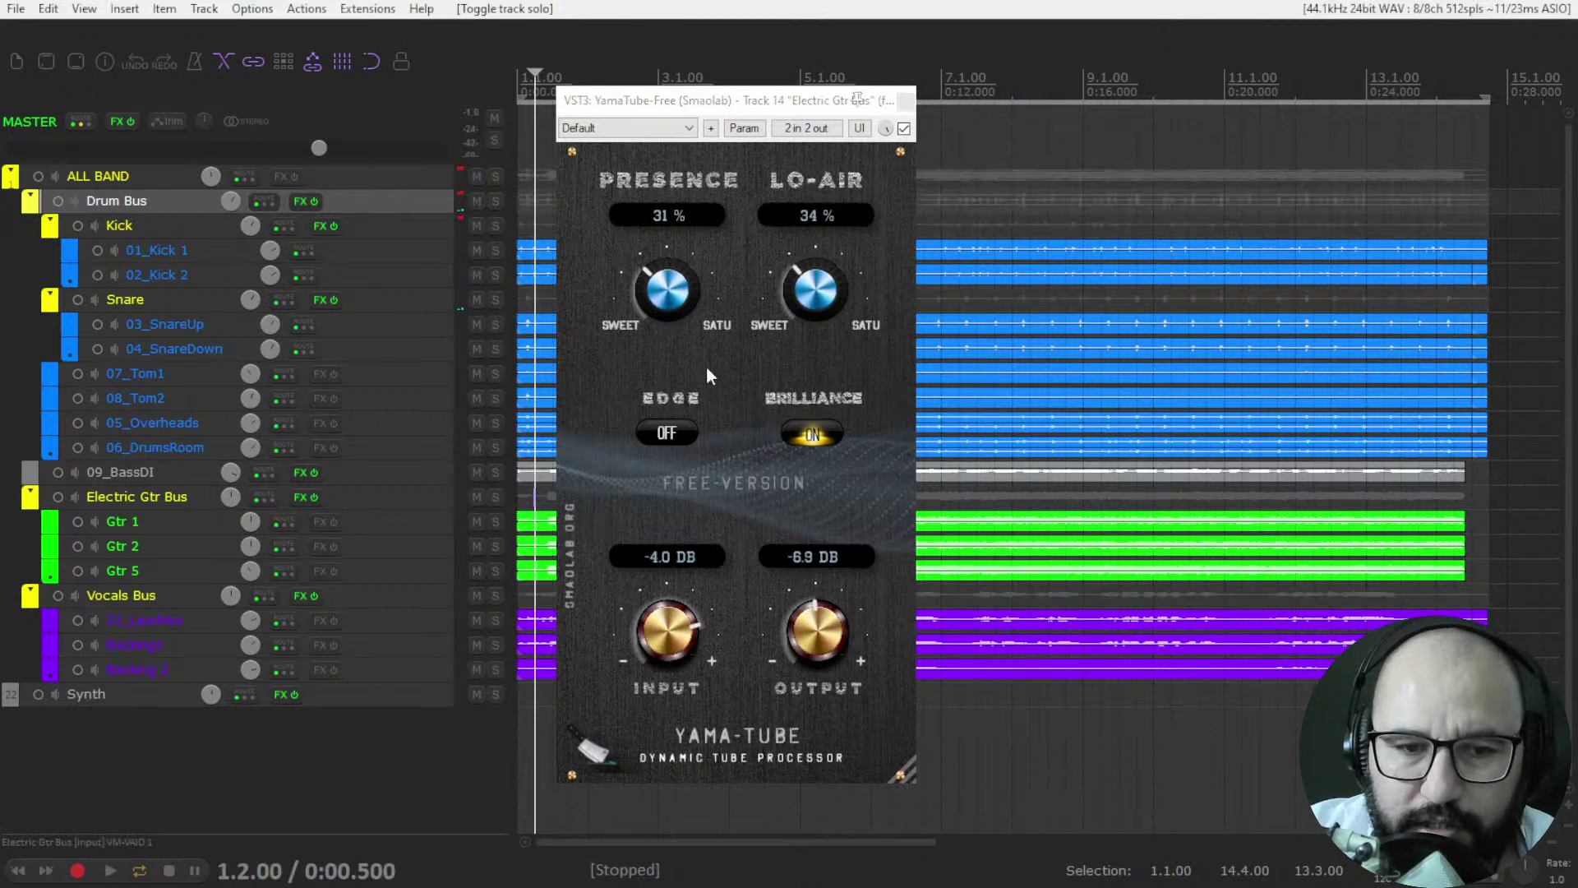
- Close the guitar bus's YamaTube, solo the 09_BassDI track and open its YamaTube-Free plugin
left_click(905, 102)
left_click(495, 472)
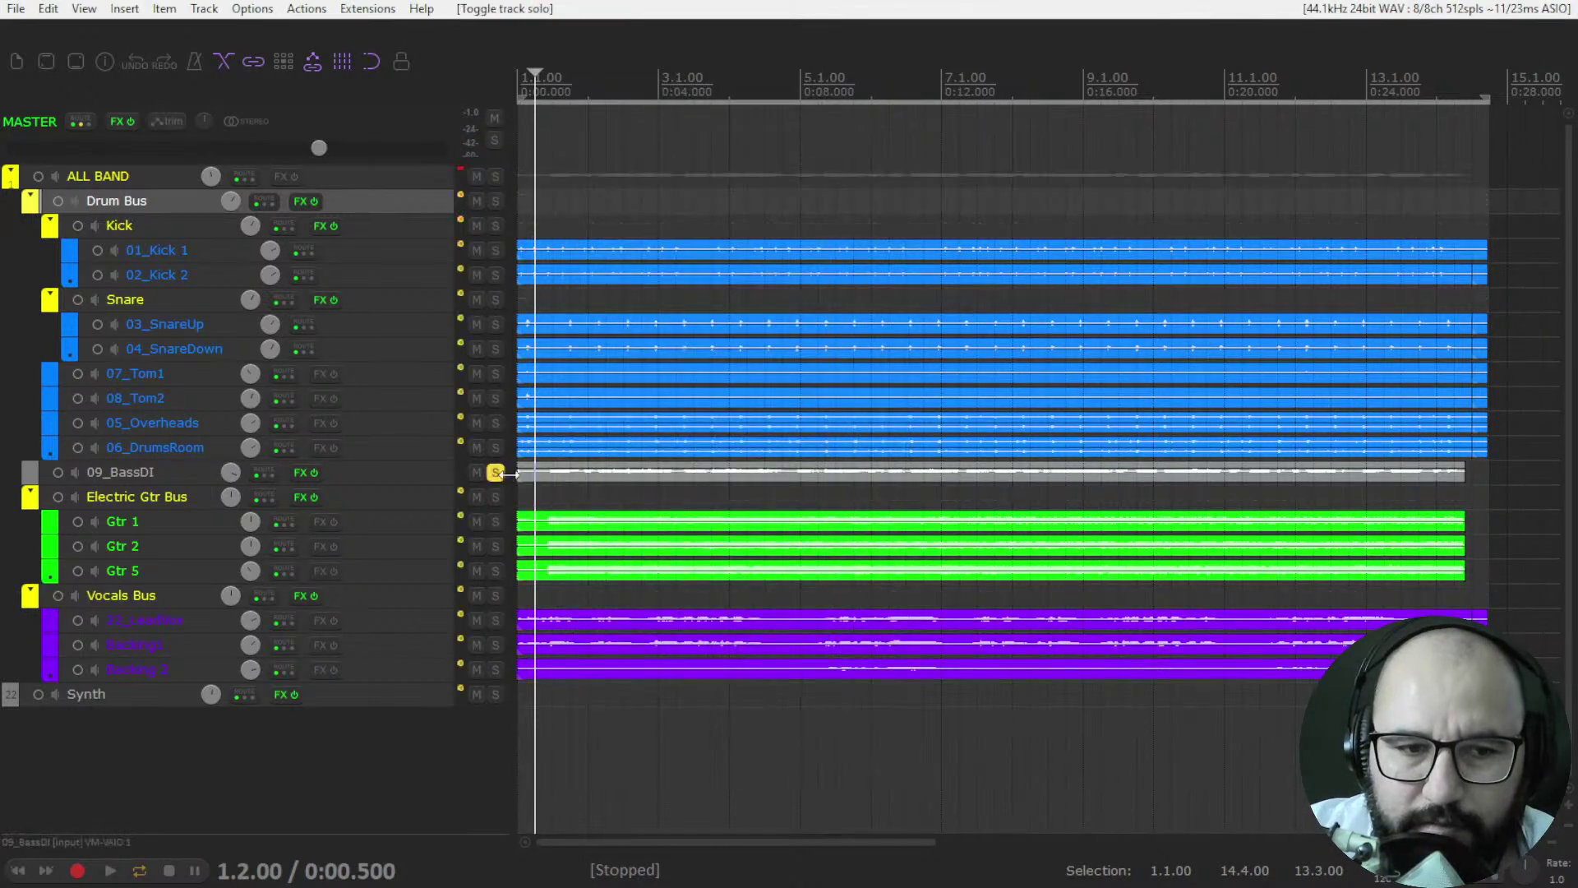
right_click(301, 473)
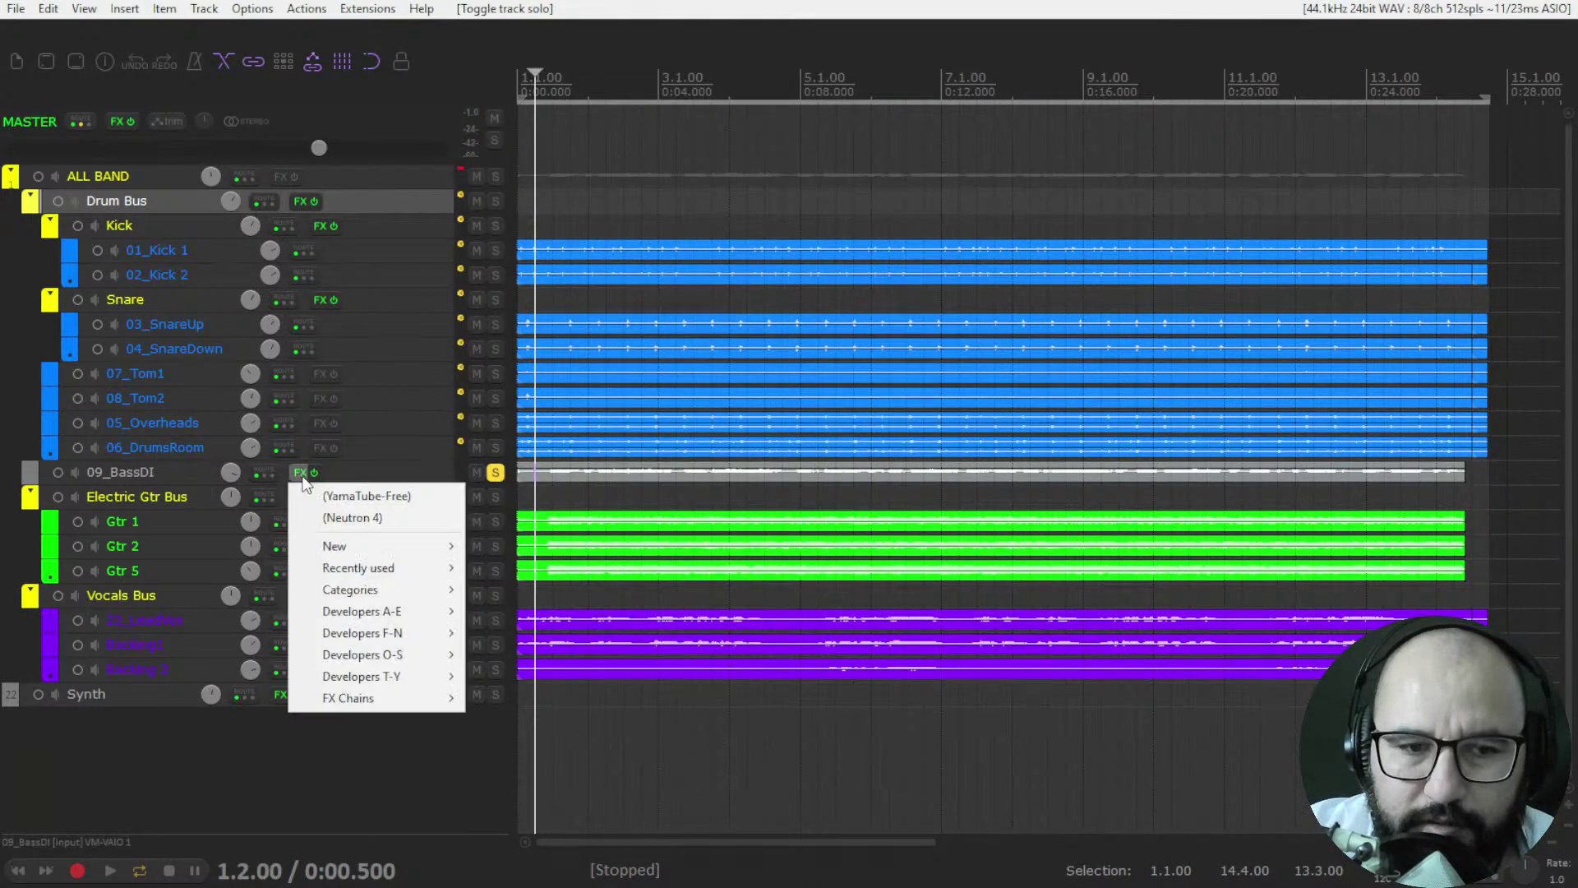
left_click(345, 496)
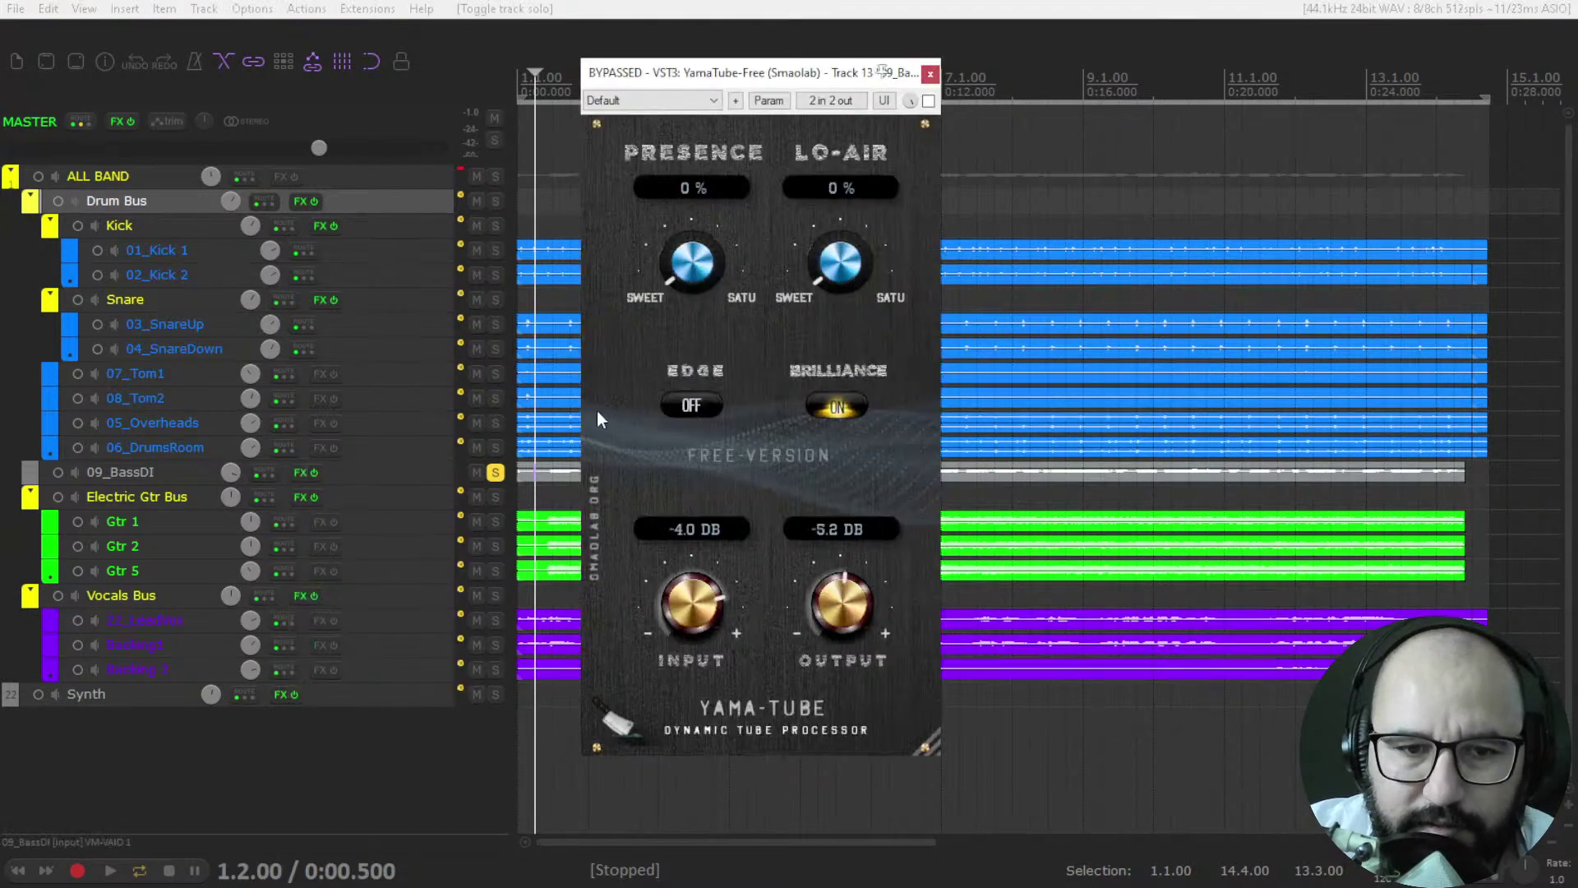
- Play the bass with YamaTube enabled and set its Lo-Air to 67 % and Presence to 69 %
key("space")
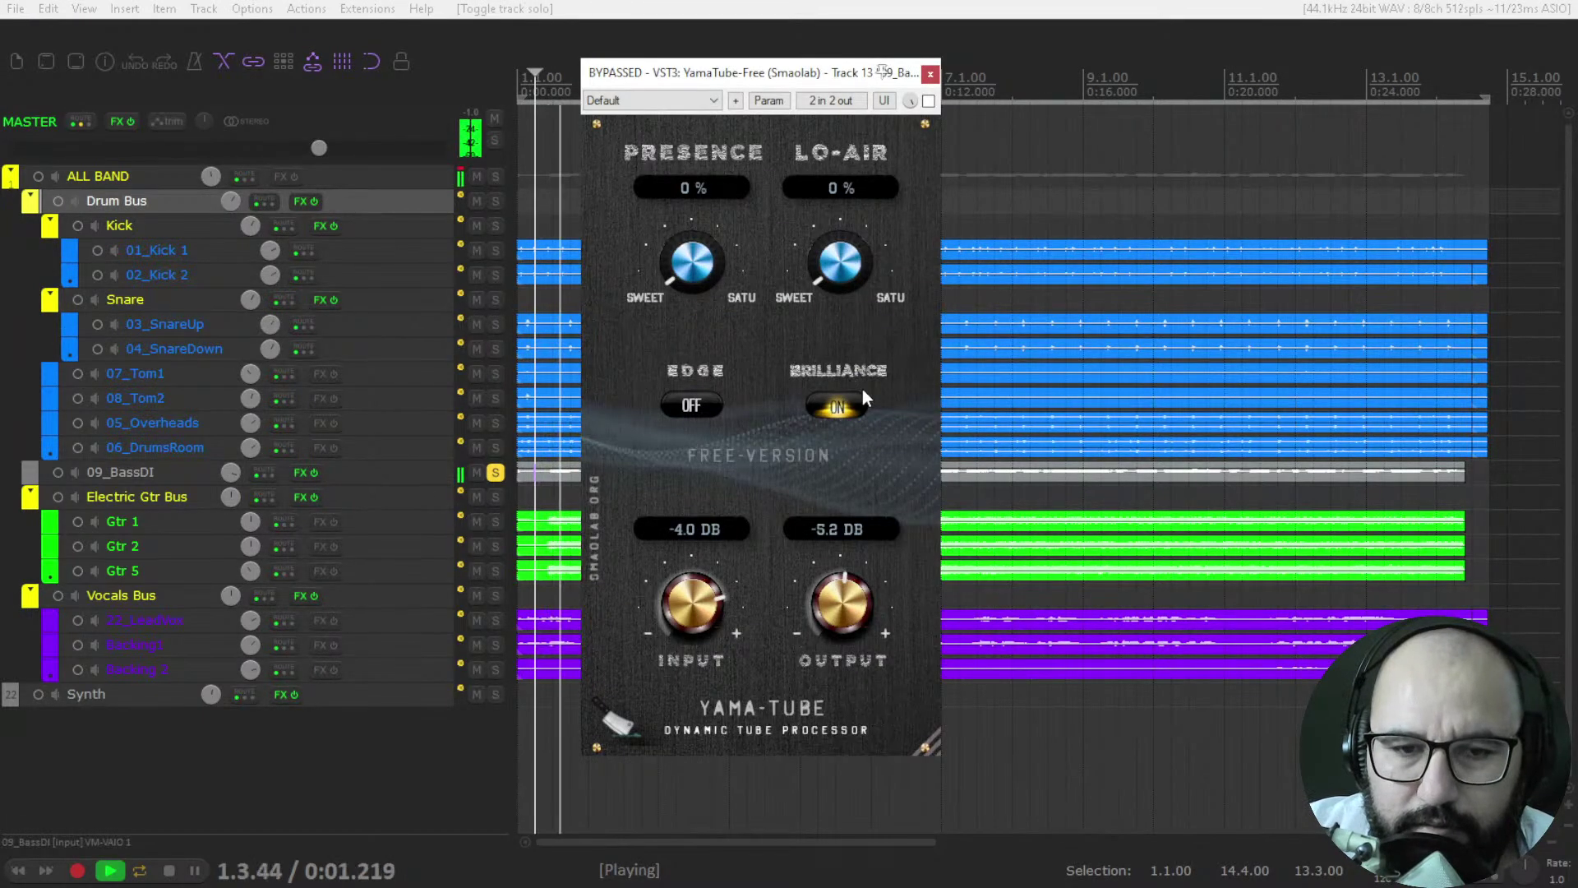
scroll(860, 598, "down", 1)
left_click(929, 100)
scroll(836, 255, "up", 1)
left_click_drag(836, 255, 814, 317)
left_click_drag(707, 293, 691, 88)
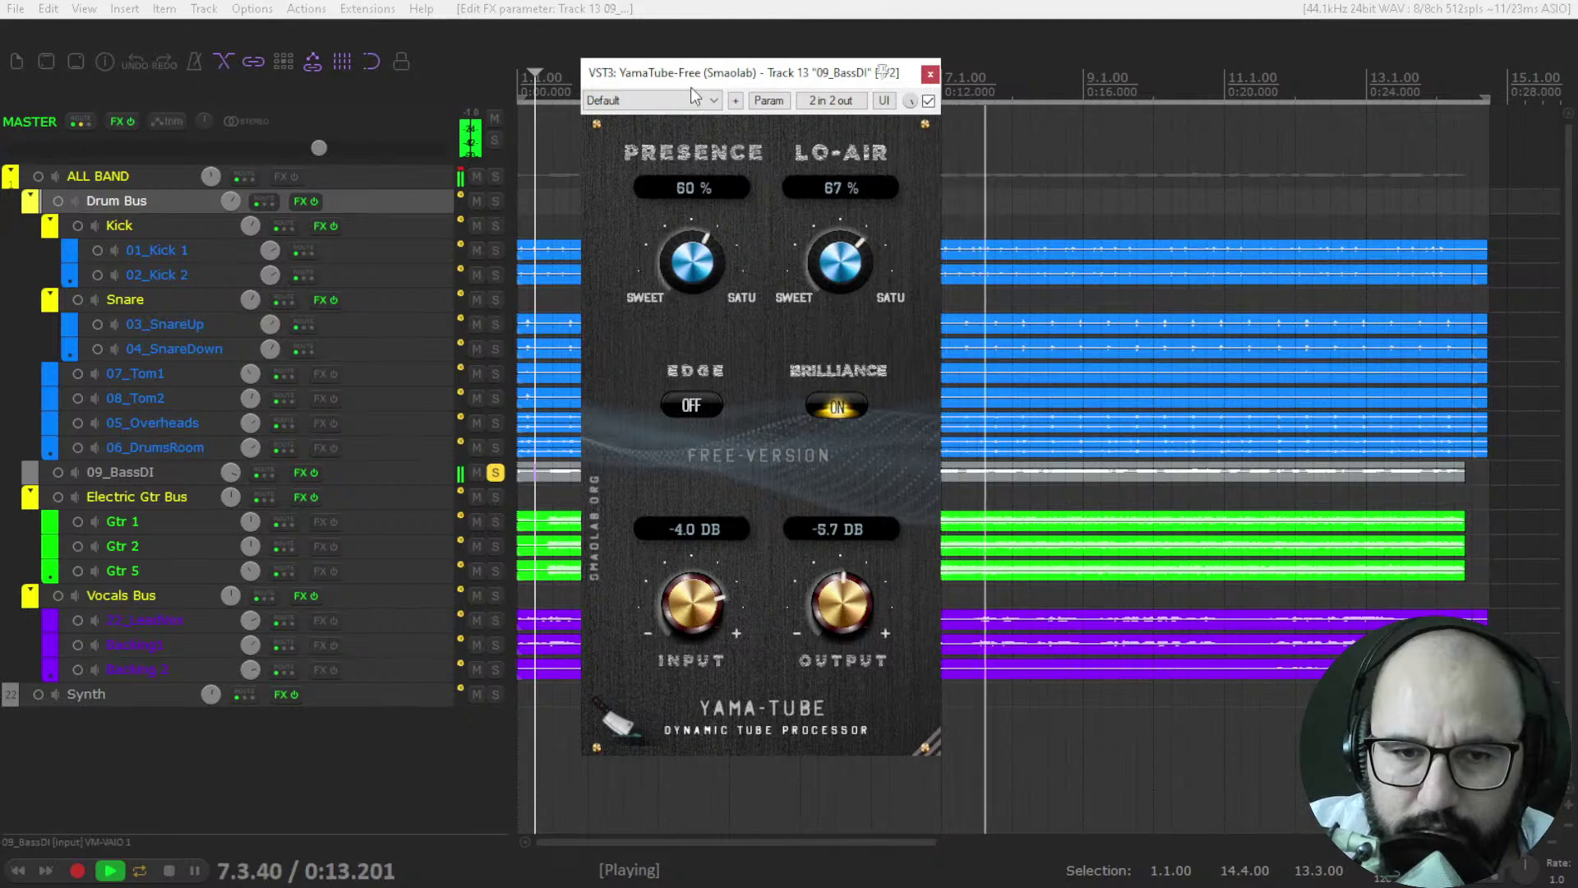
left_click_drag(684, 265, 686, 198)
- Switch Edge on for the bass, set YamaTube's Output to -7.0 dB and compare with bypass during playback
left_click(693, 406)
left_click(928, 101)
key("space")
left_click(929, 101)
key("space")
left_click_drag(836, 588, 836, 600)
left_click(929, 101)
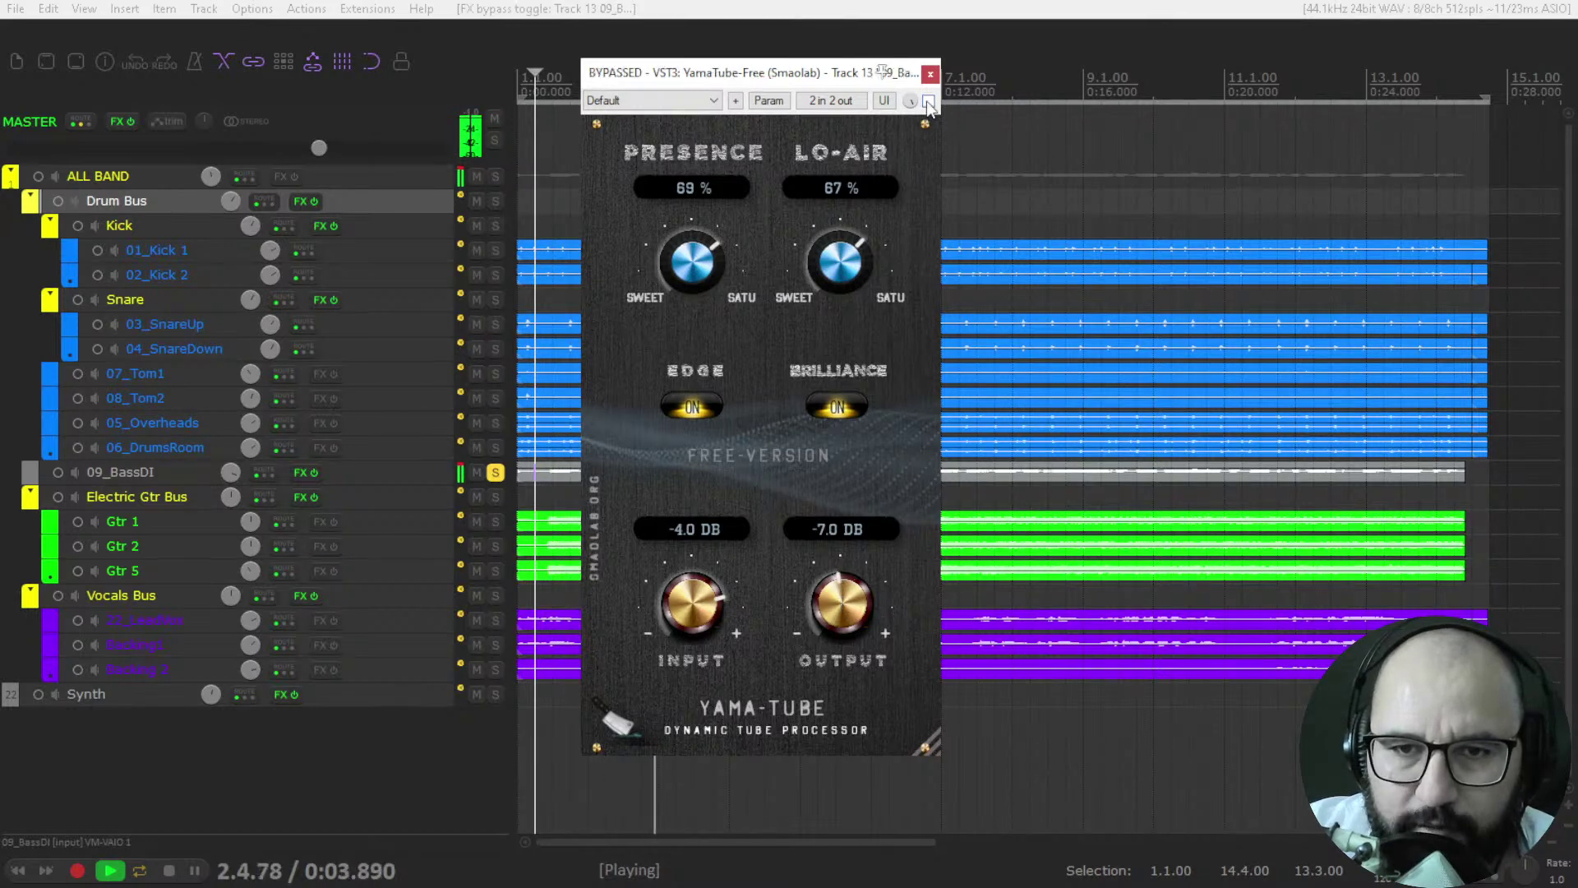
left_click(929, 101)
- Raise the bass YamaTube's Lo-Air and Presence to 100 % and lower its Output to -10.4 dB
left_click_drag(832, 283, 841, 136)
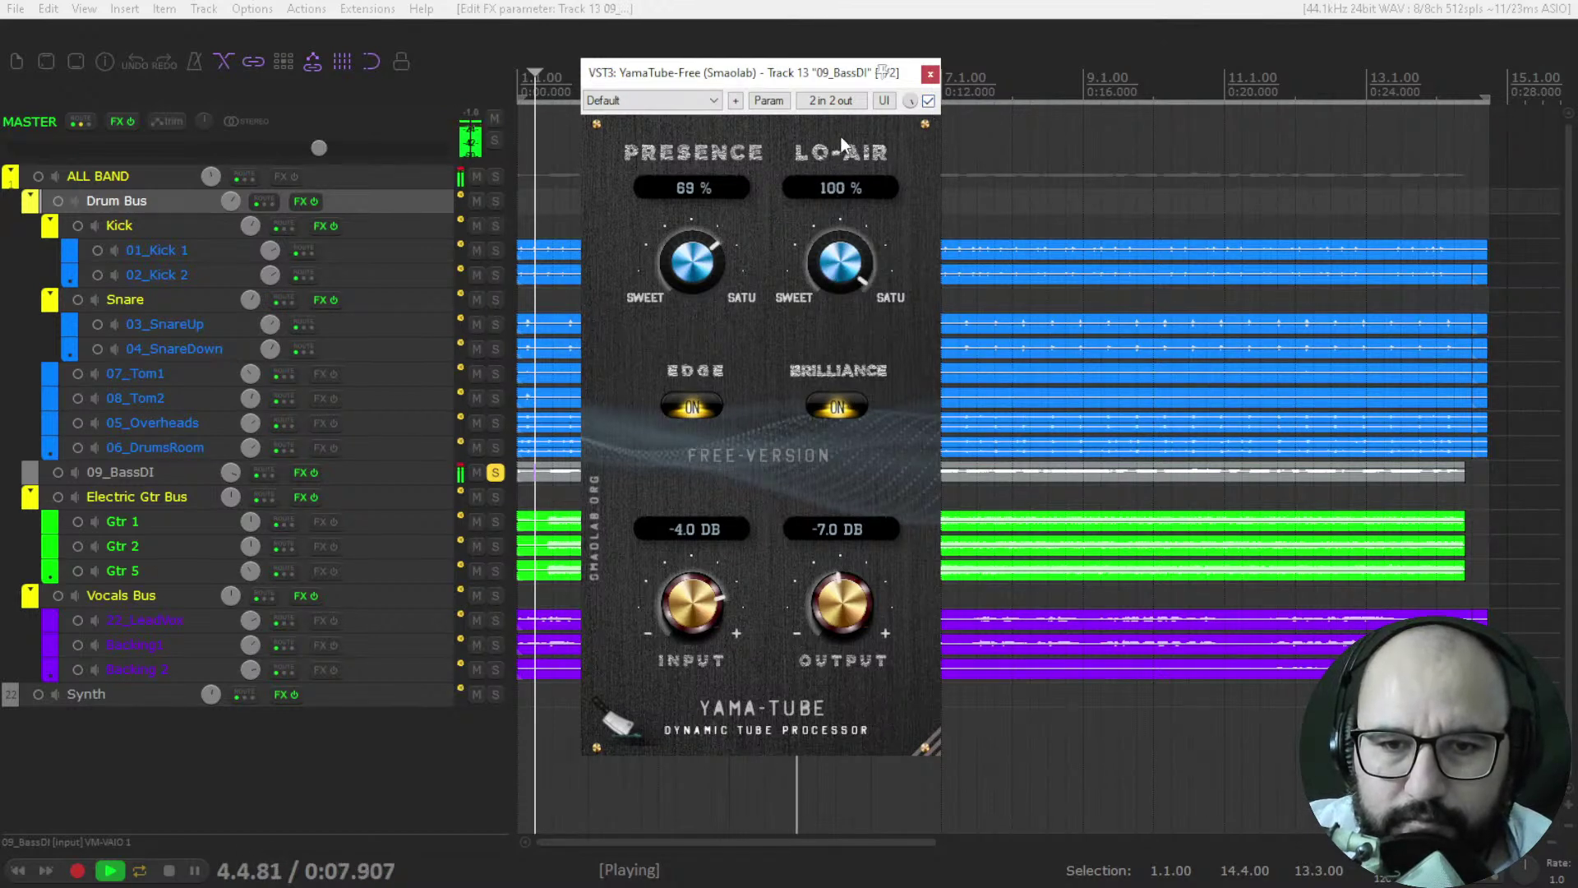
left_click_drag(684, 289, 687, 156)
scroll(825, 635, "down", 1)
scroll(826, 645, "down", 2)
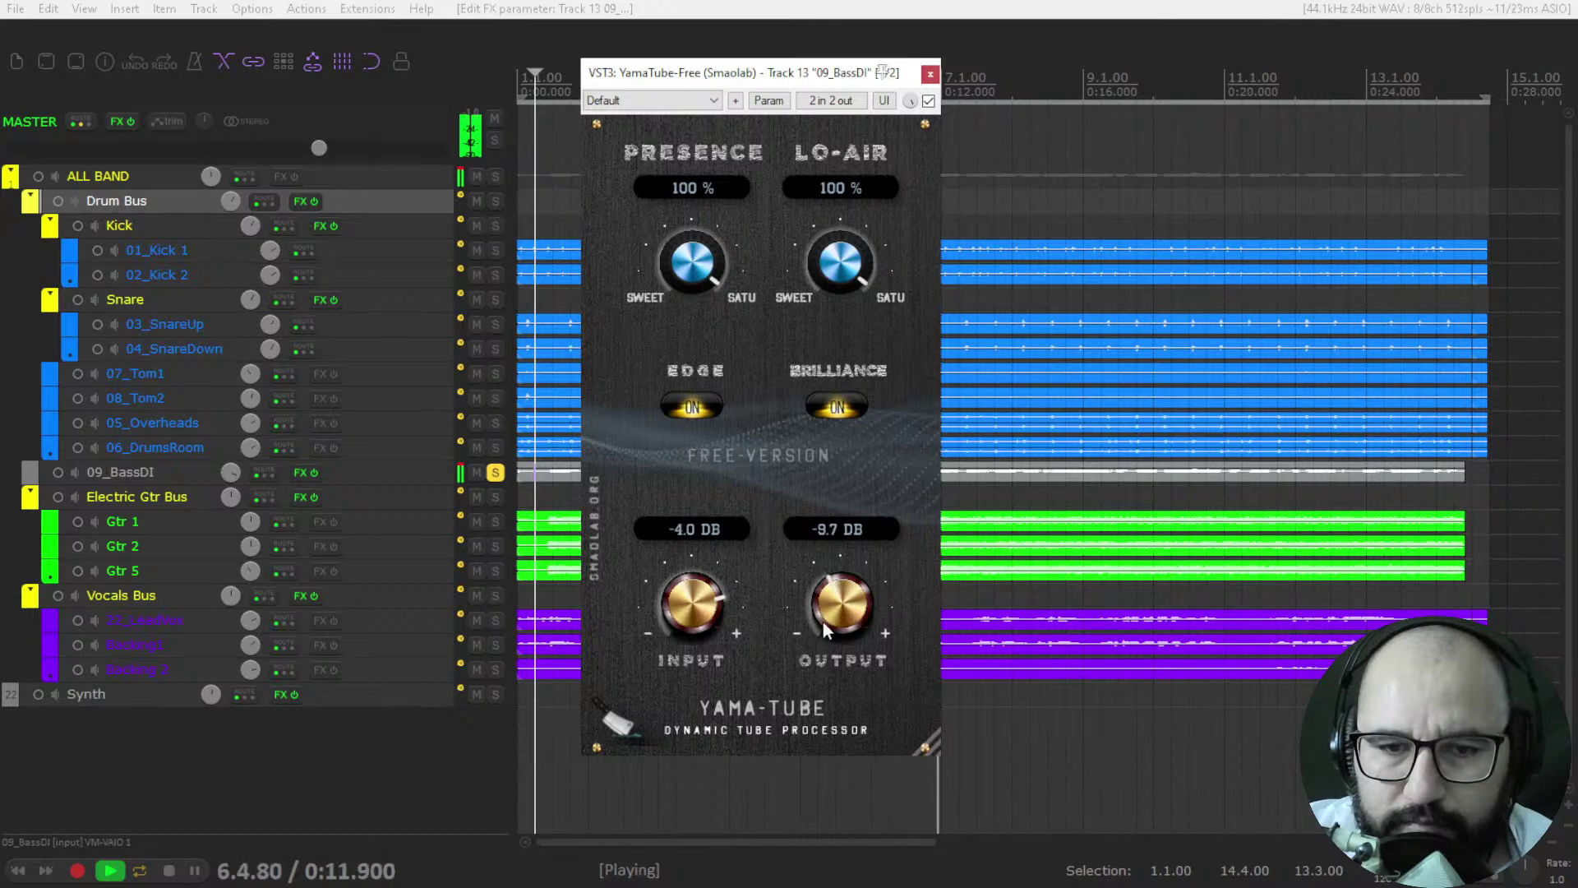
scroll(827, 593, "down", 1)
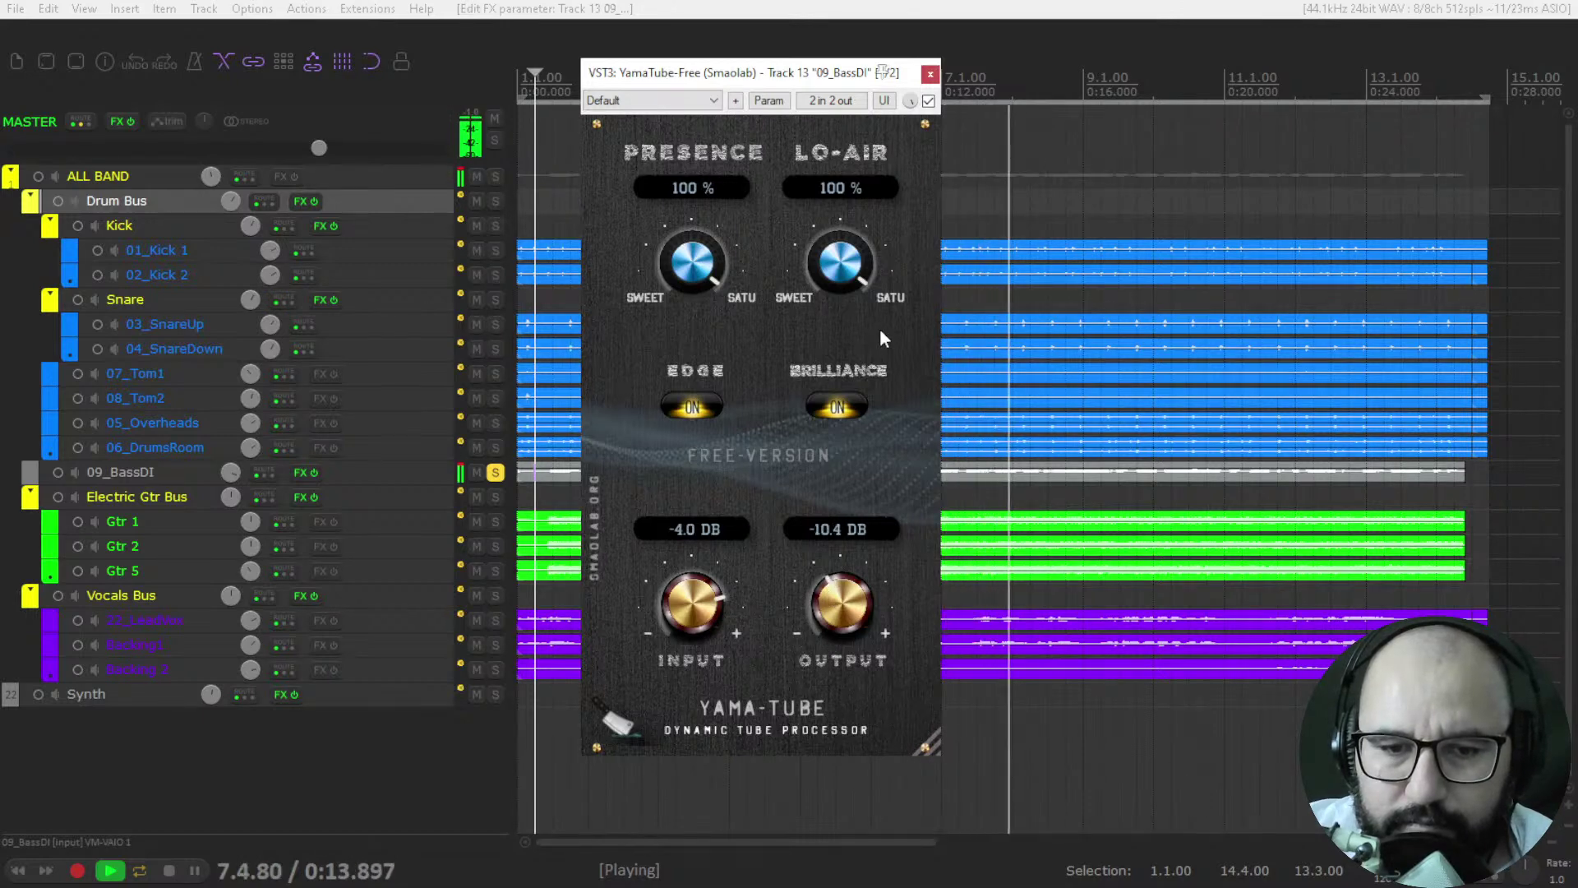
- Compare the bass with YamaTube bypassed and enabled, stop playback, leave the plugin bypassed and close it
left_click(929, 102)
left_click(929, 102)
left_click(929, 103)
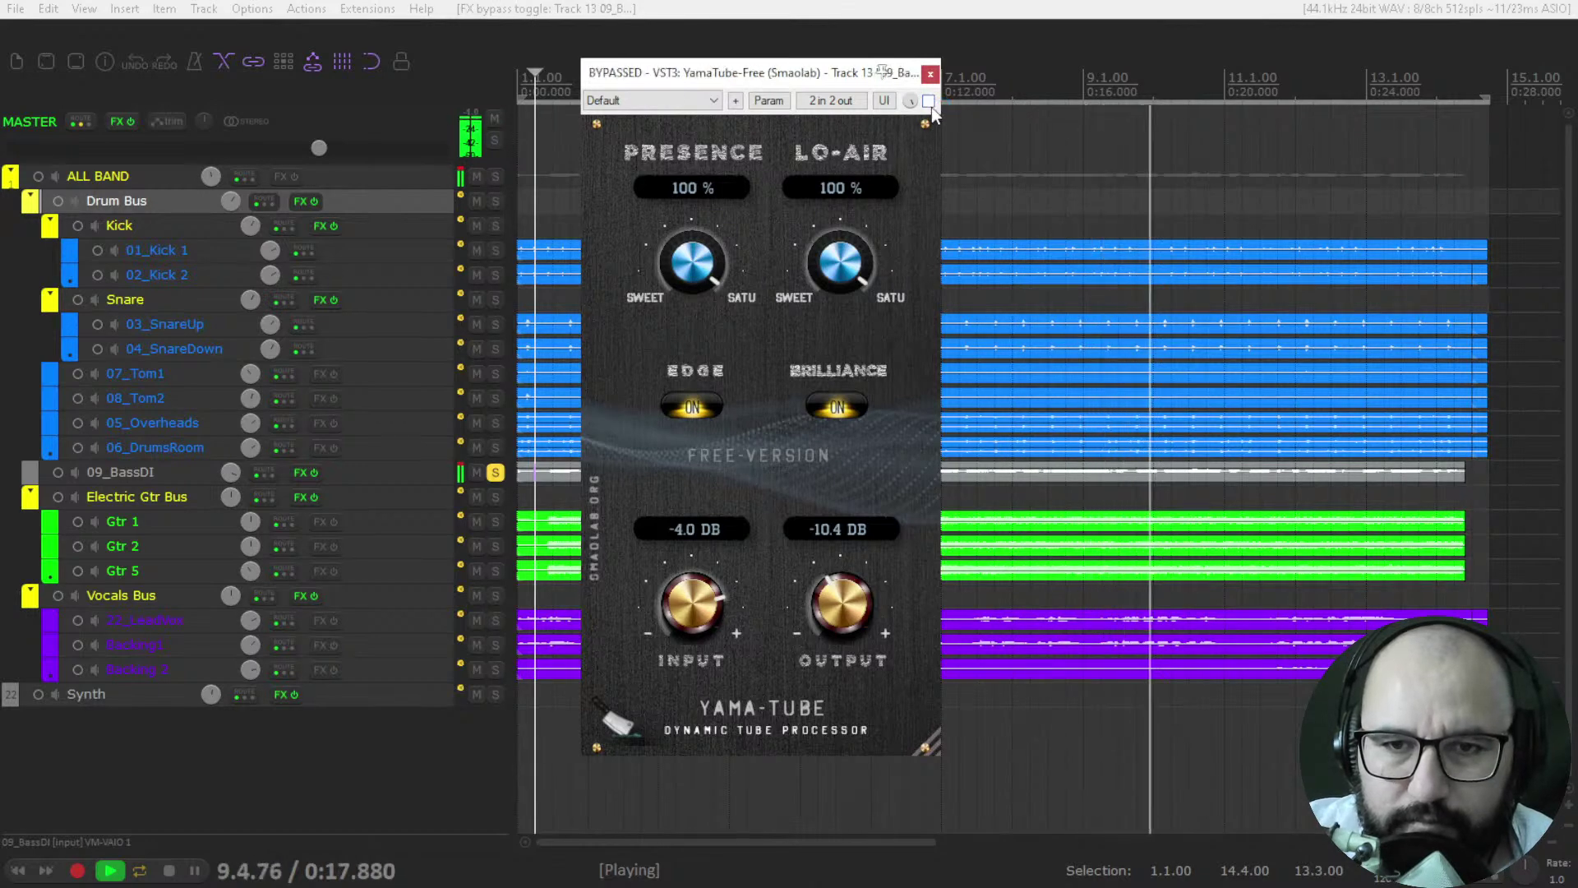
left_click(928, 102)
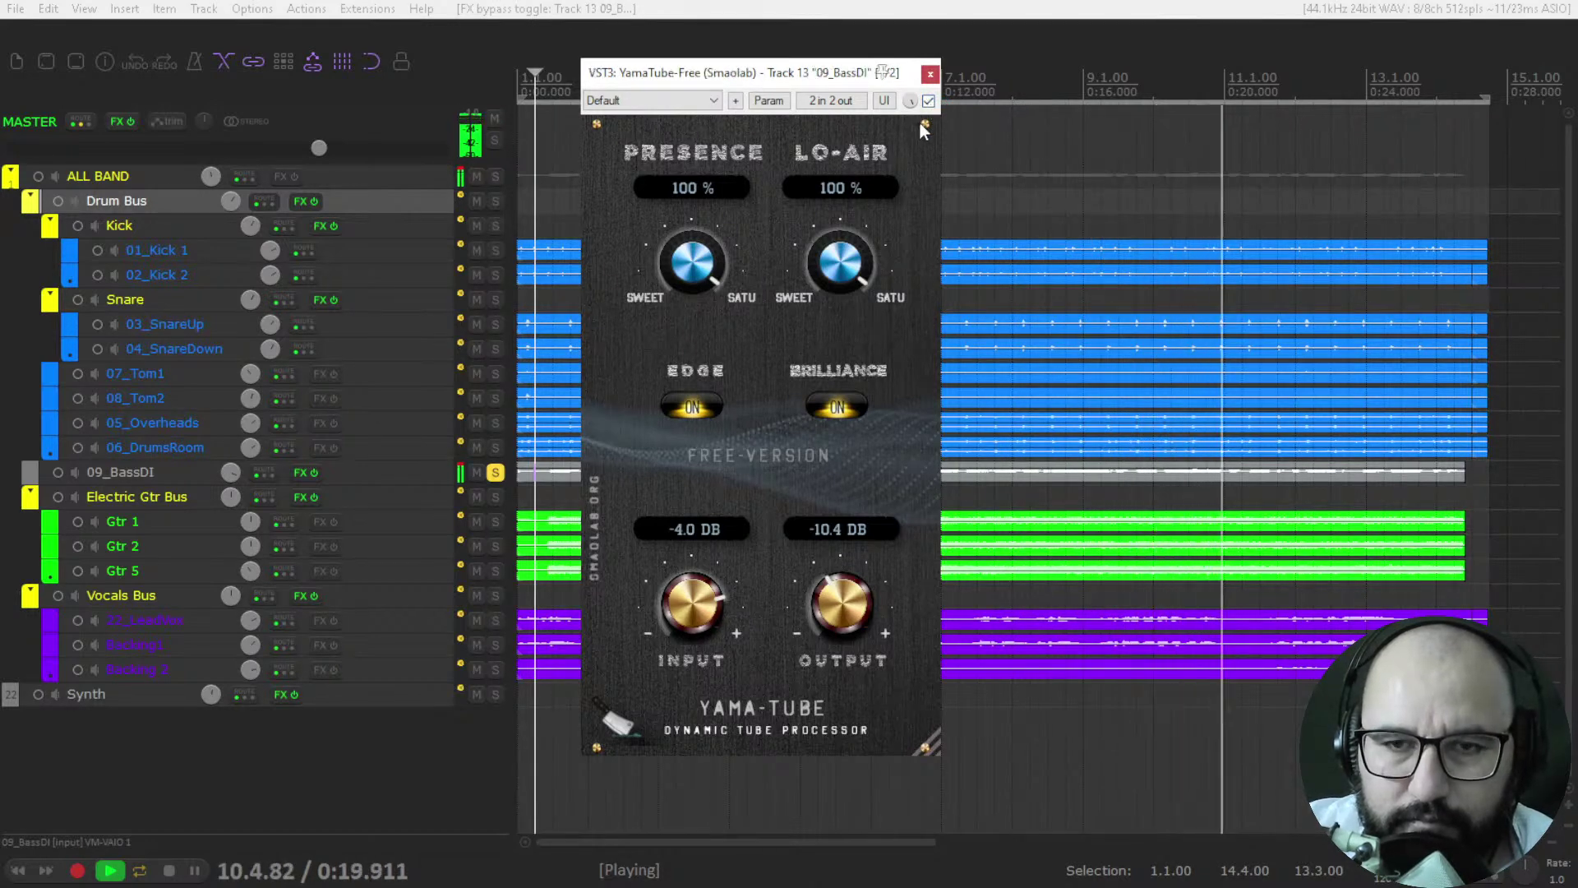
key("space")
left_click(929, 102)
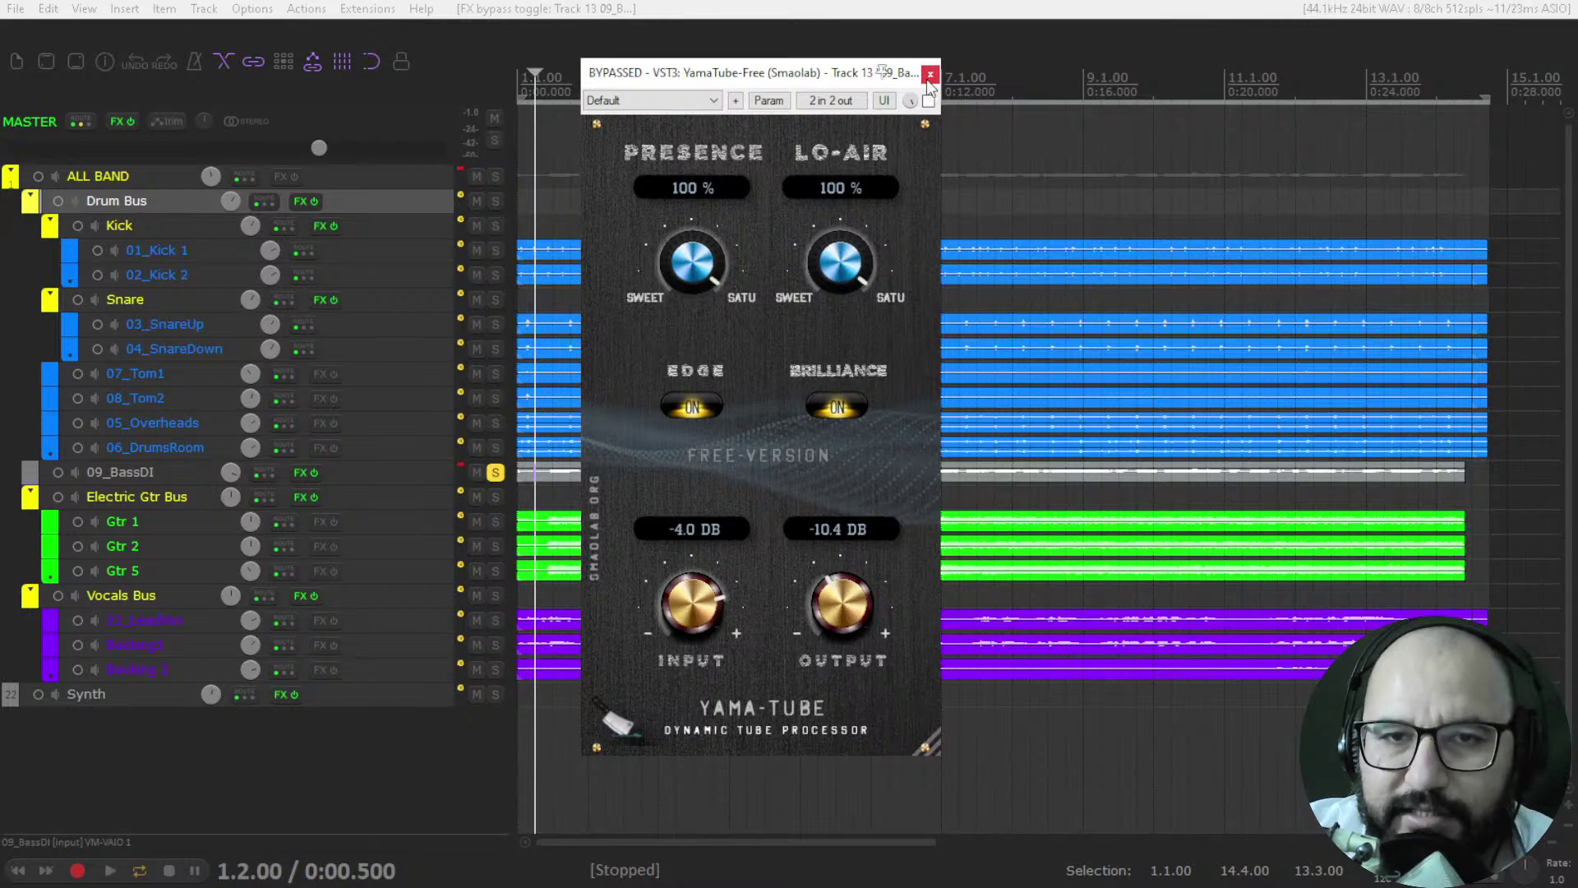
left_click(930, 75)
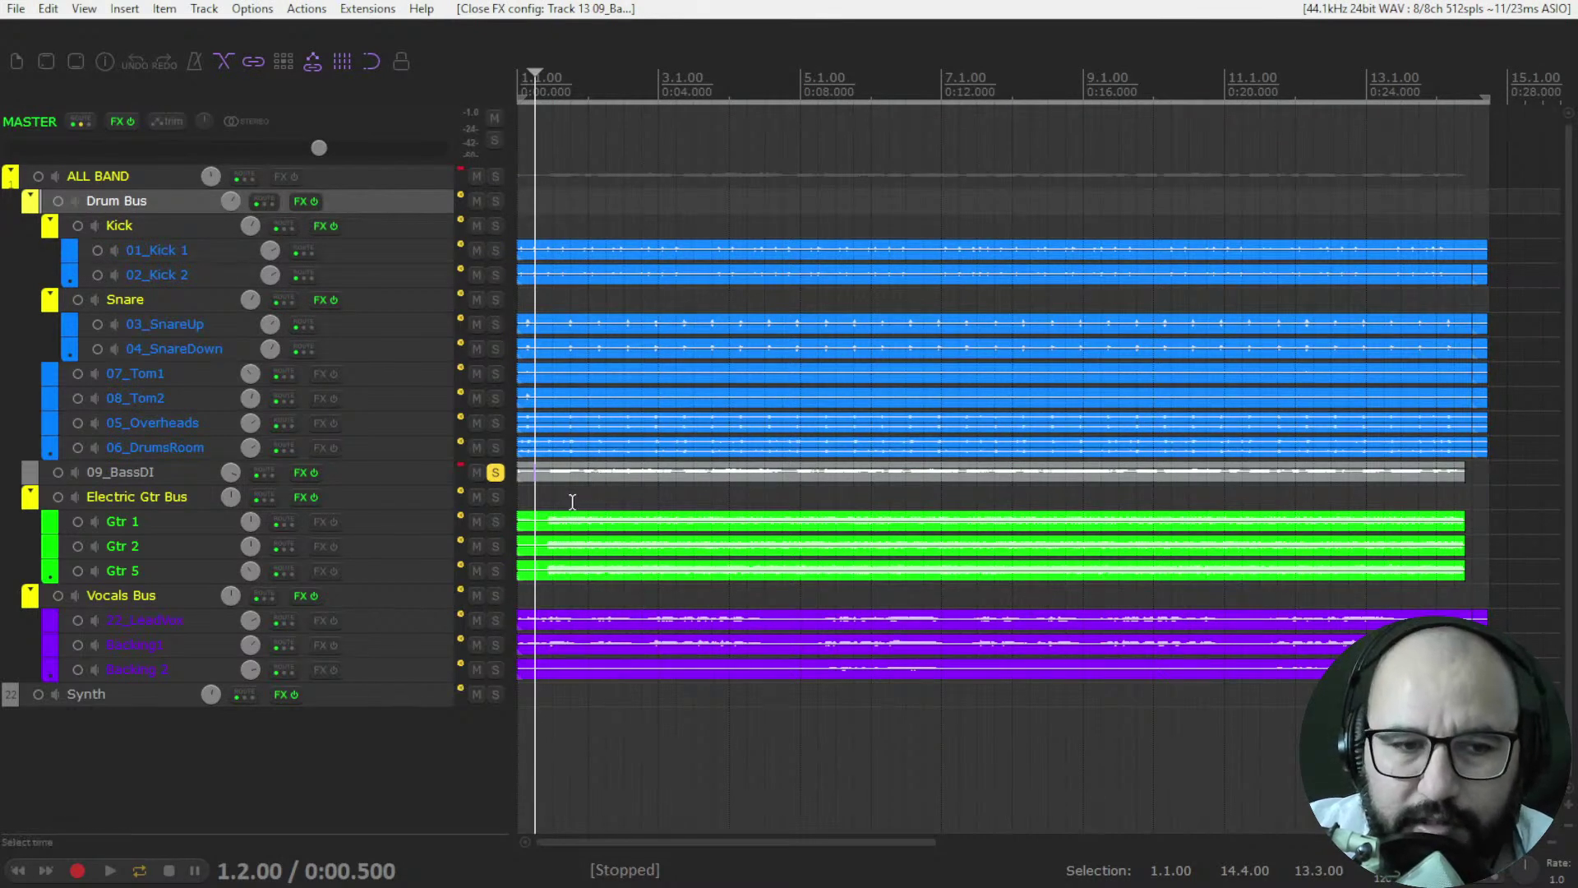
- Unsolo 09_BassDI and make a time selection over the Synth item from 21.1.00 to 29.1.00
left_click(495, 473)
scroll(892, 602, "down", 4)
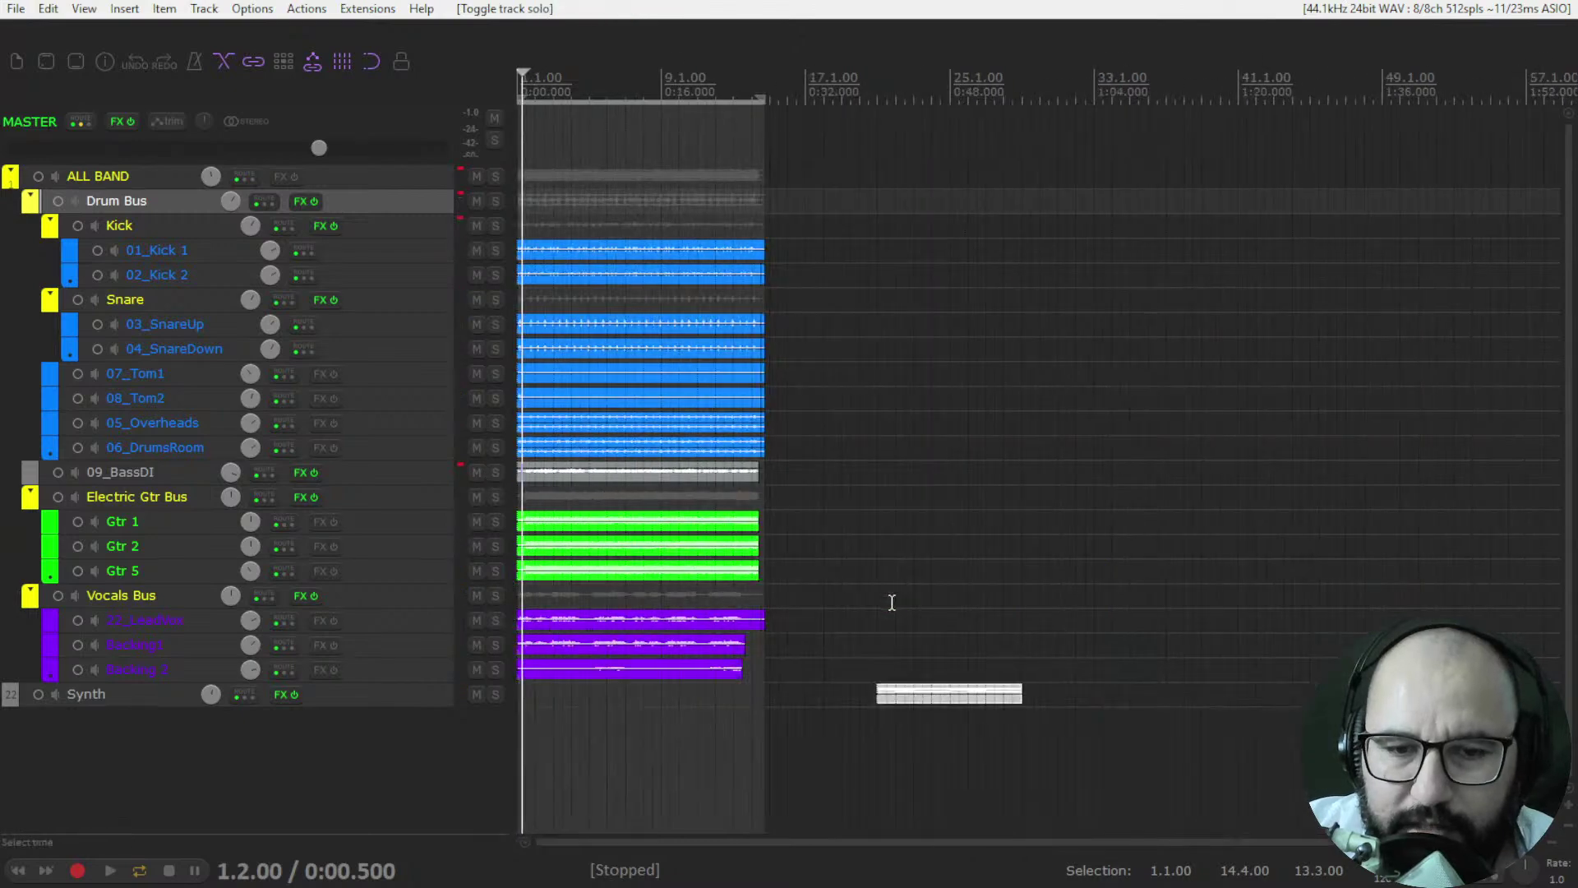
left_click(932, 671)
scroll(932, 670, "up", 3)
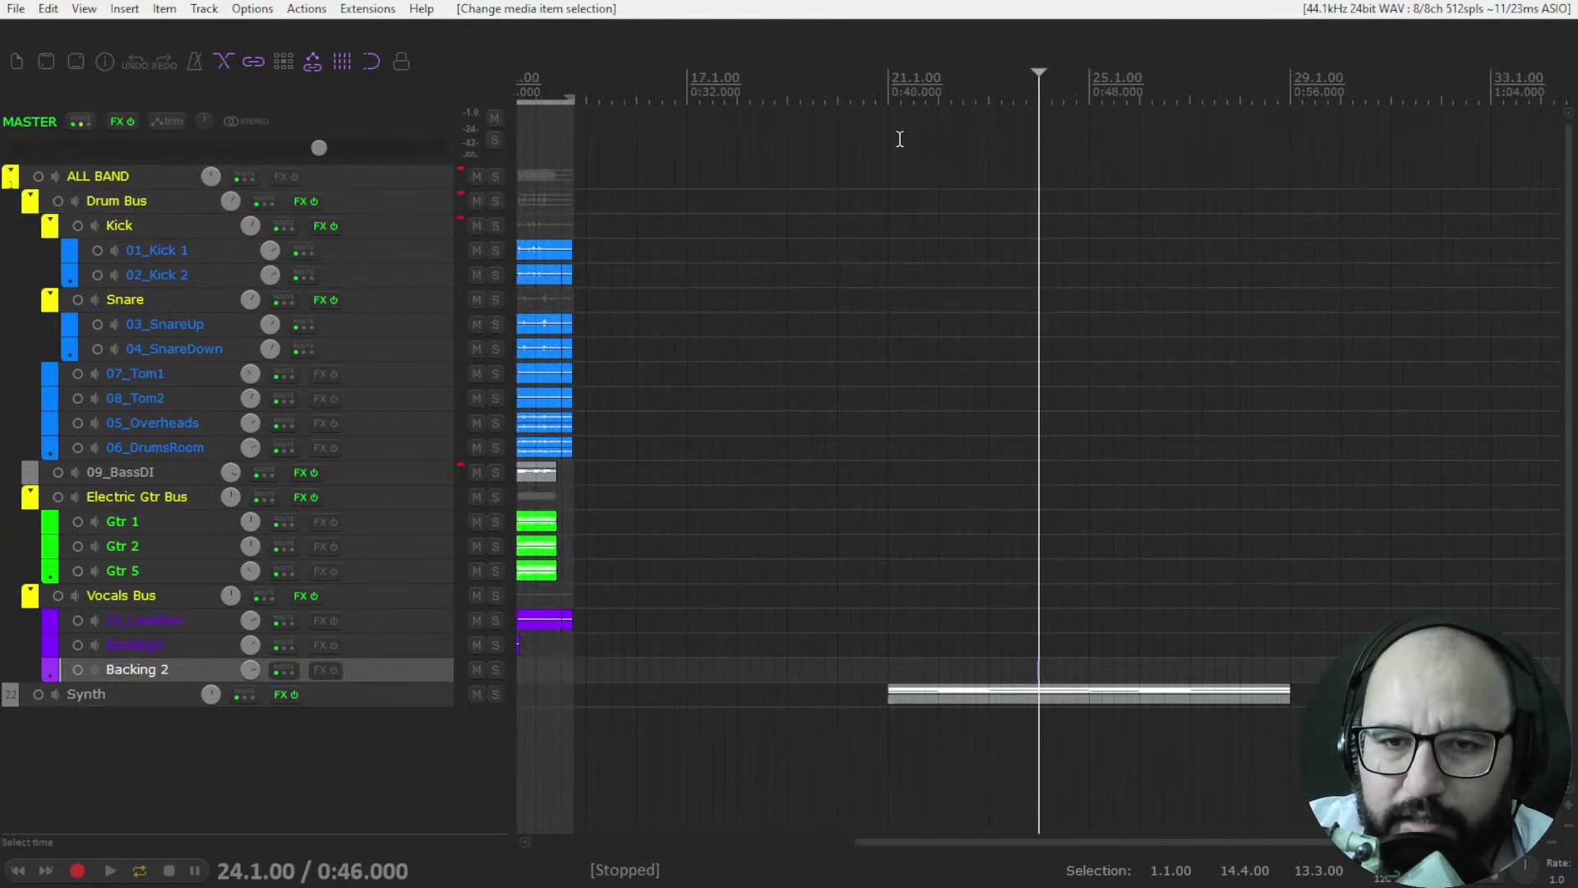
left_click_drag(884, 105, 1289, 105)
left_click(1101, 103)
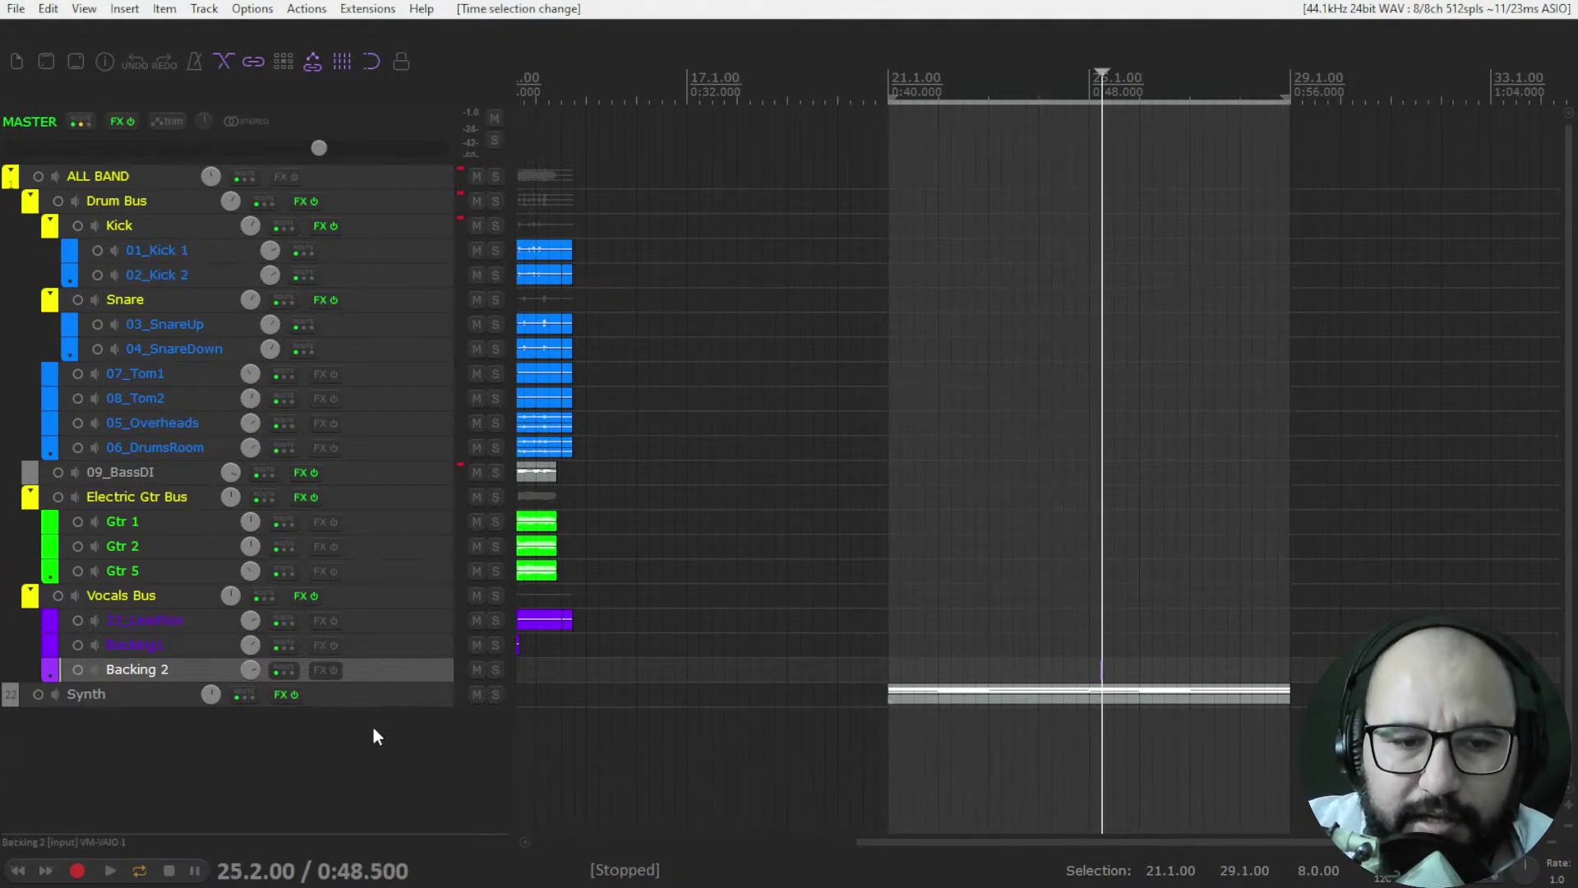
- Open the BA-1 plugin on the Synth track and set its X-Fade to -33
right_click(278, 694)
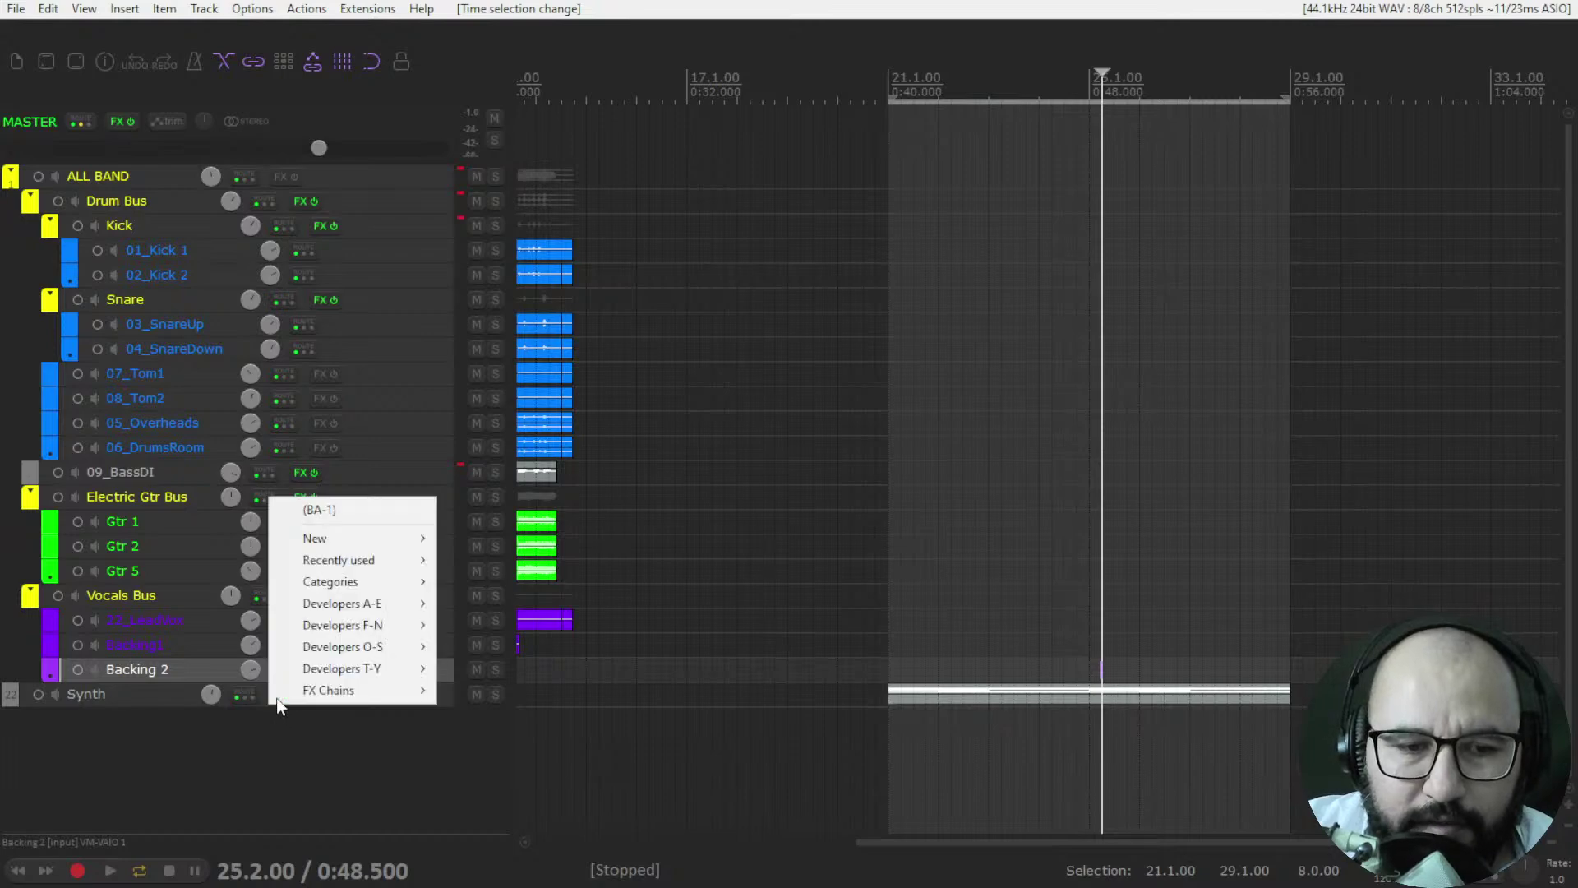
left_click(339, 512)
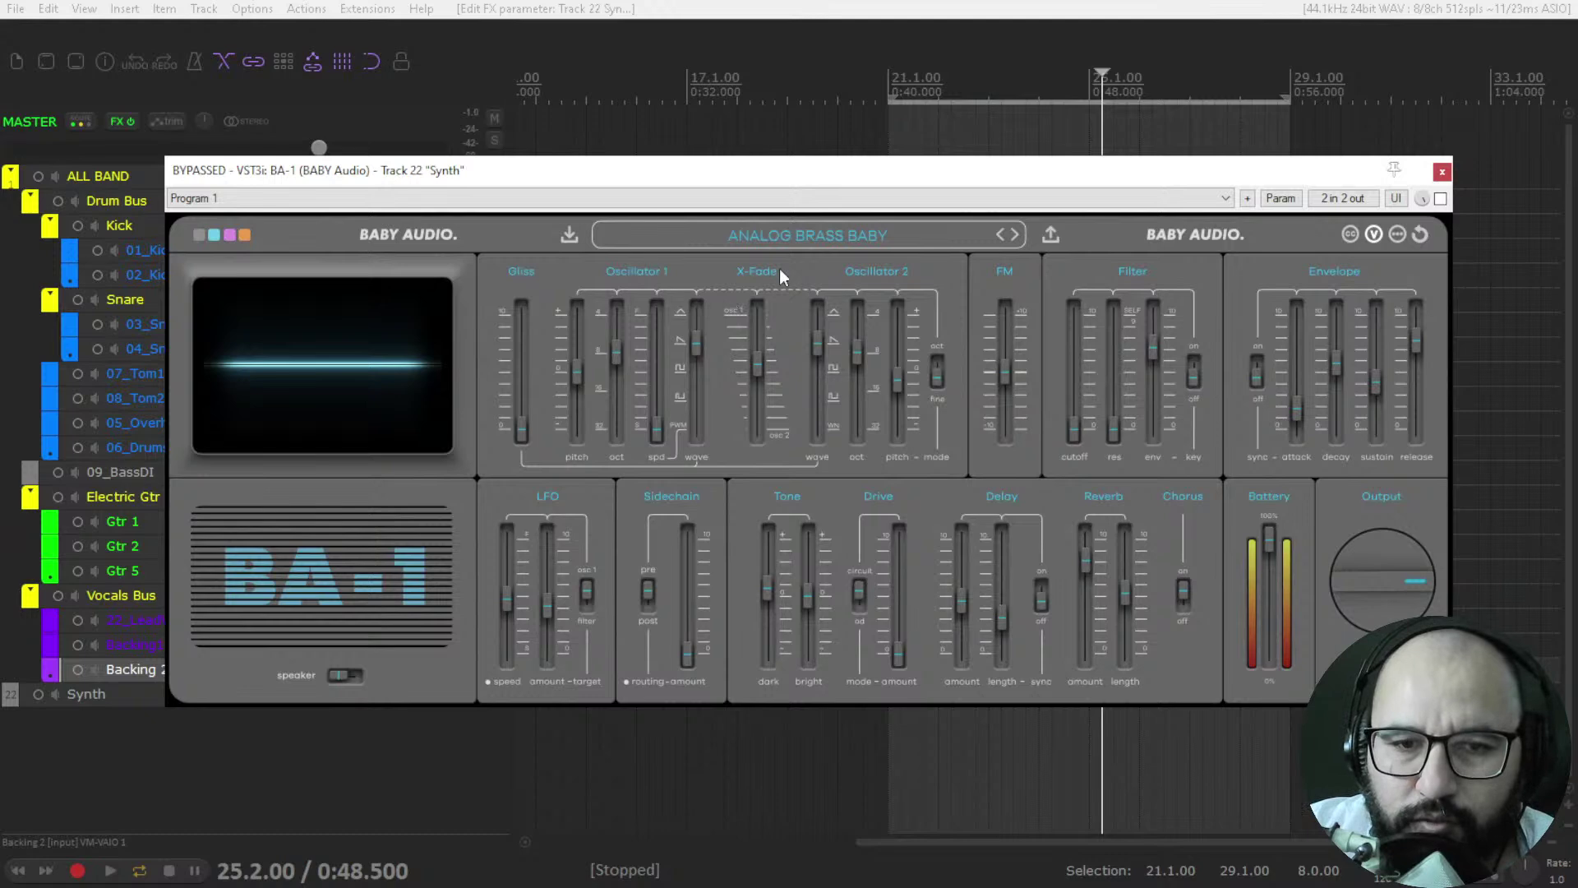
mouse_move(761, 351)
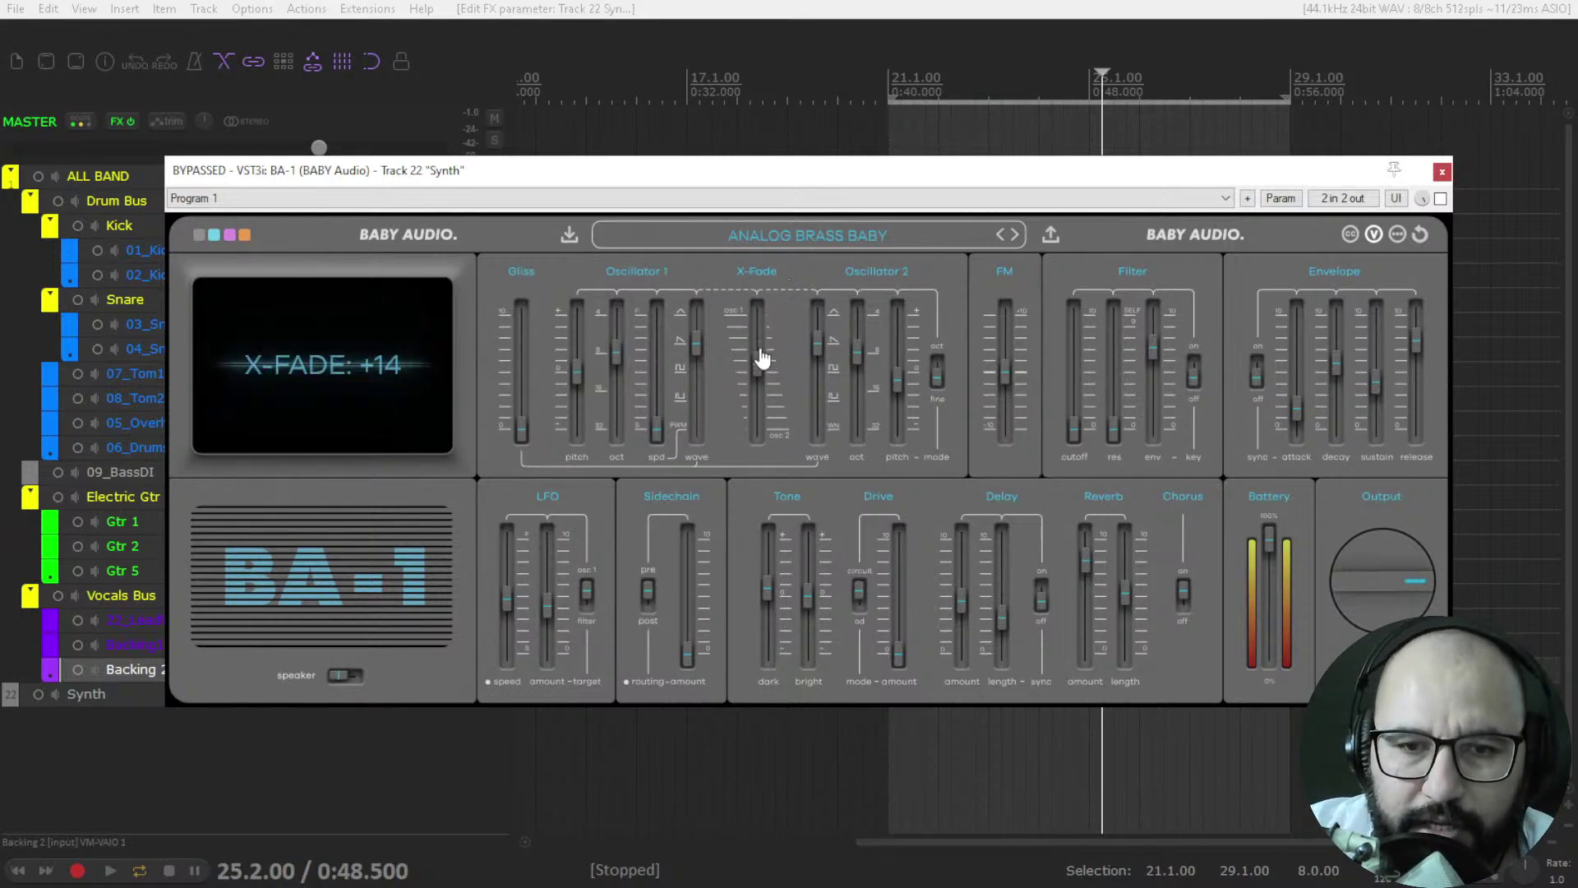
left_click_drag(761, 367, 763, 405)
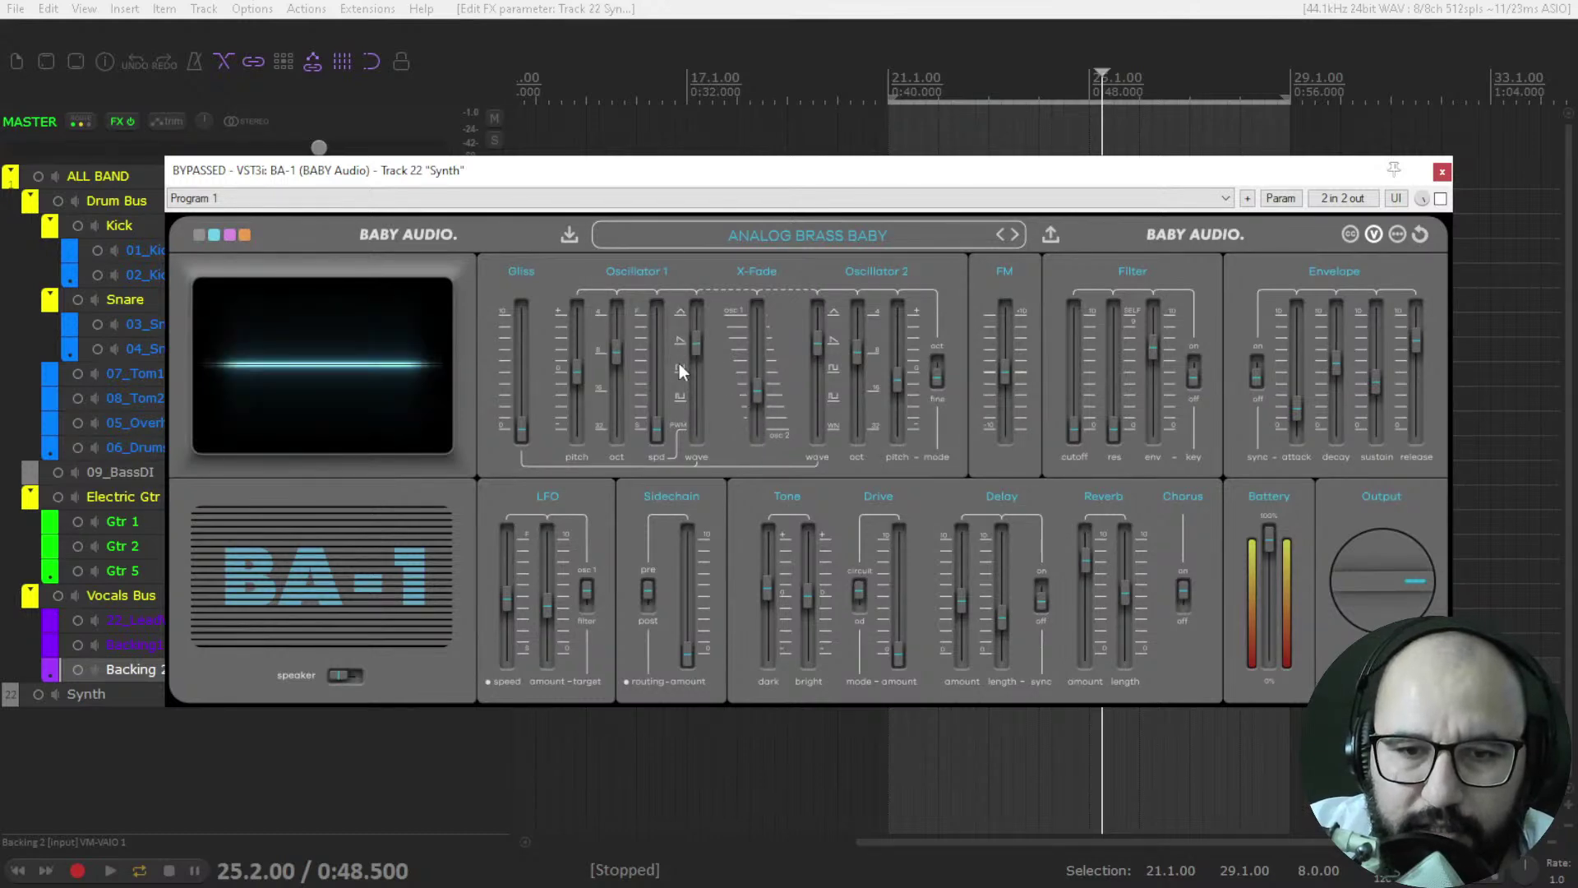
- Set BA-1's Oscillator 1 wave to Square and shift X-Fade slightly toward Oscillator 1
mouse_move(648, 427)
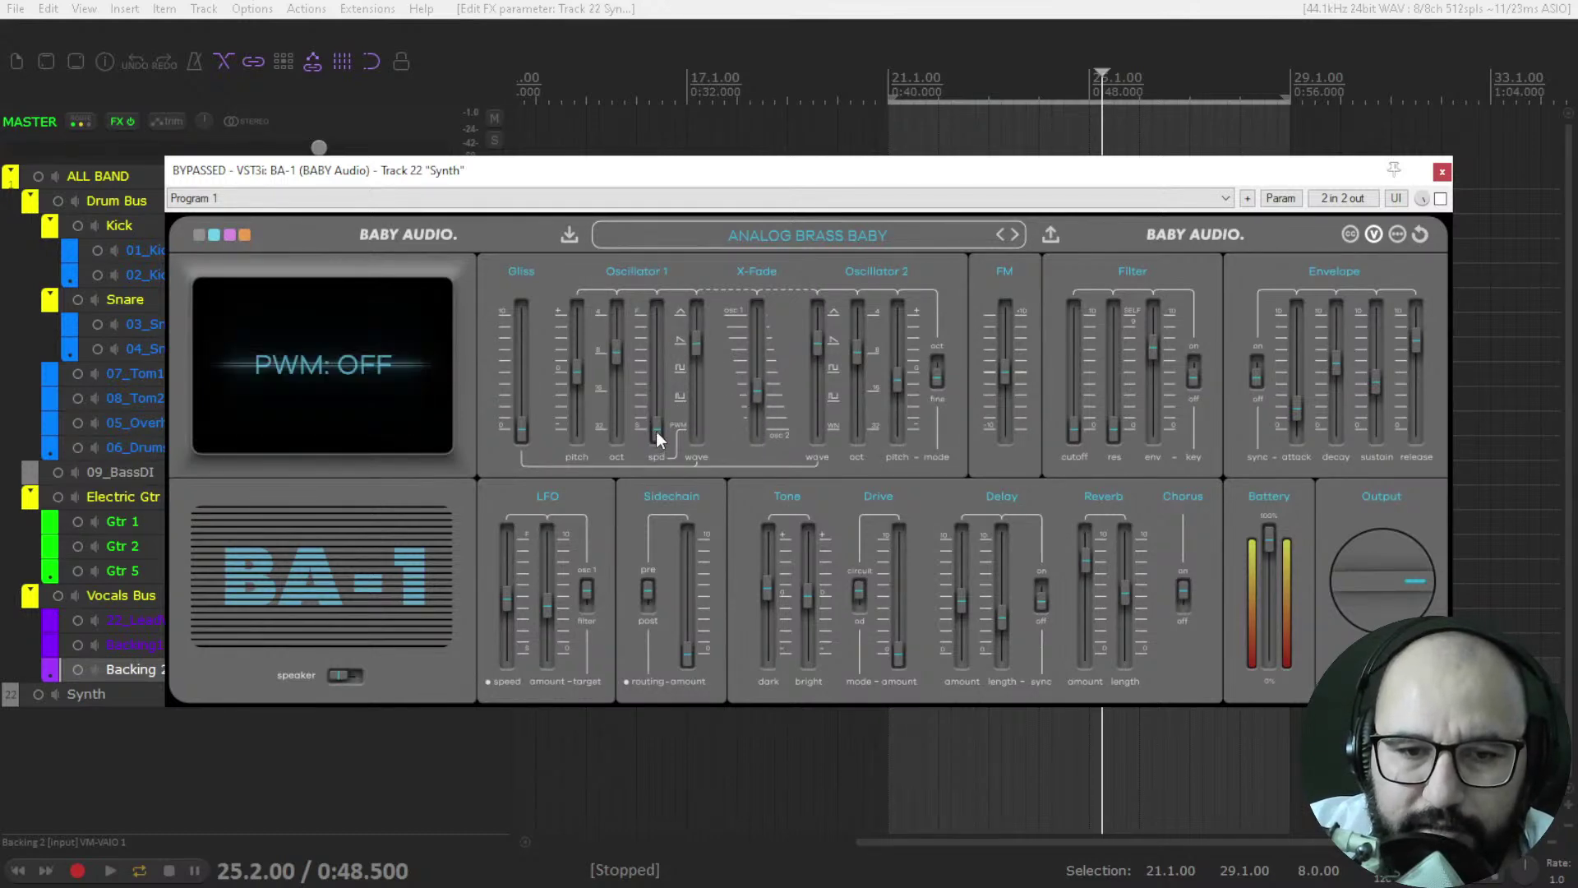
left_click_drag(619, 360, 701, 381)
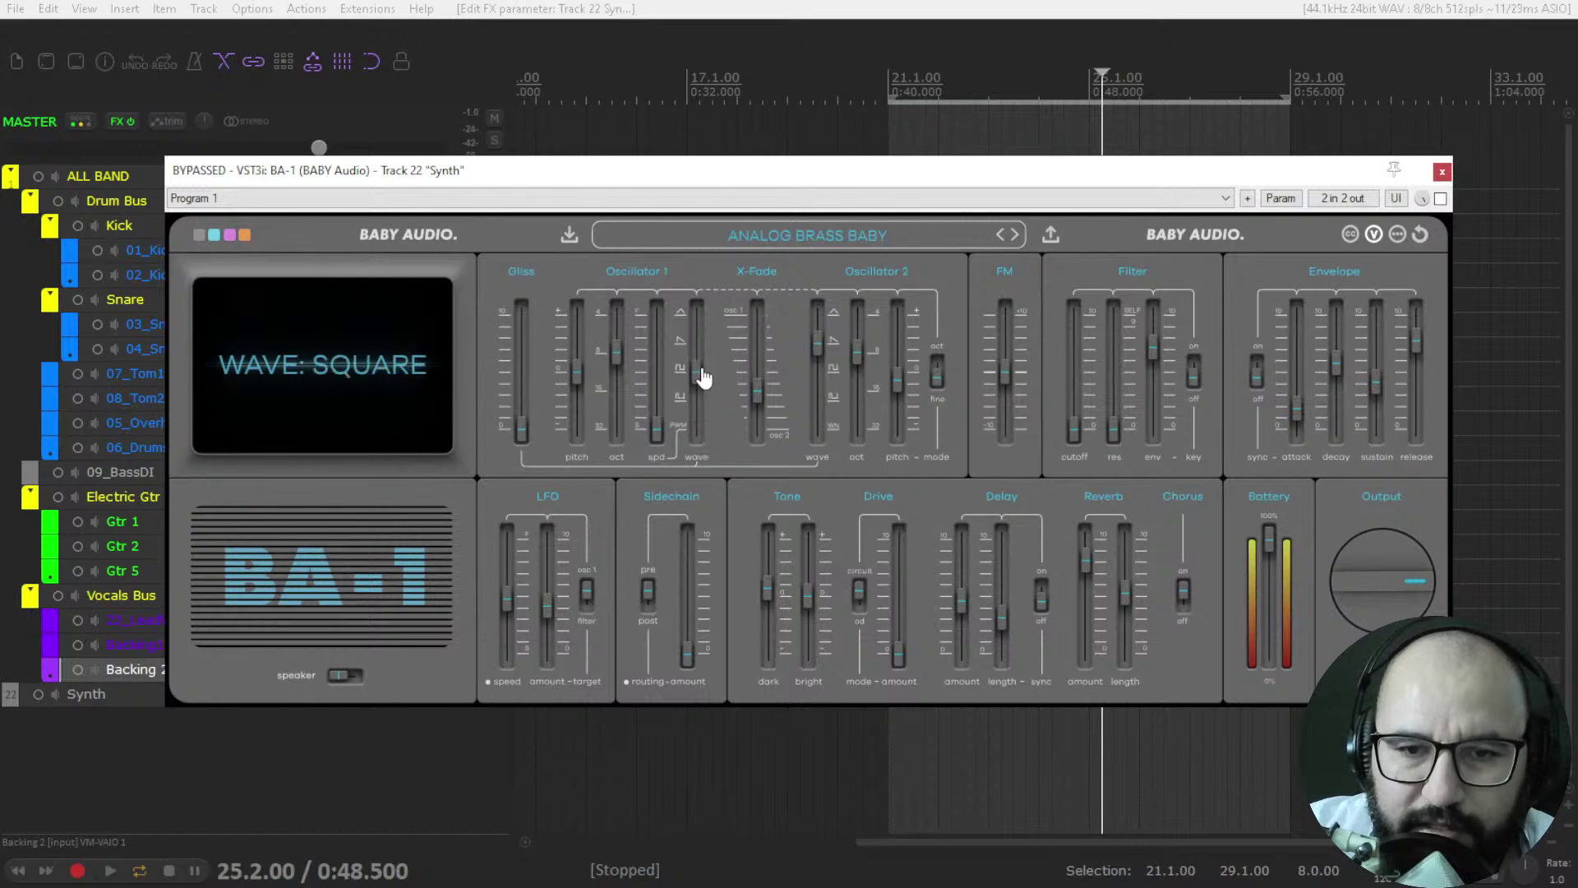
mouse_move(764, 380)
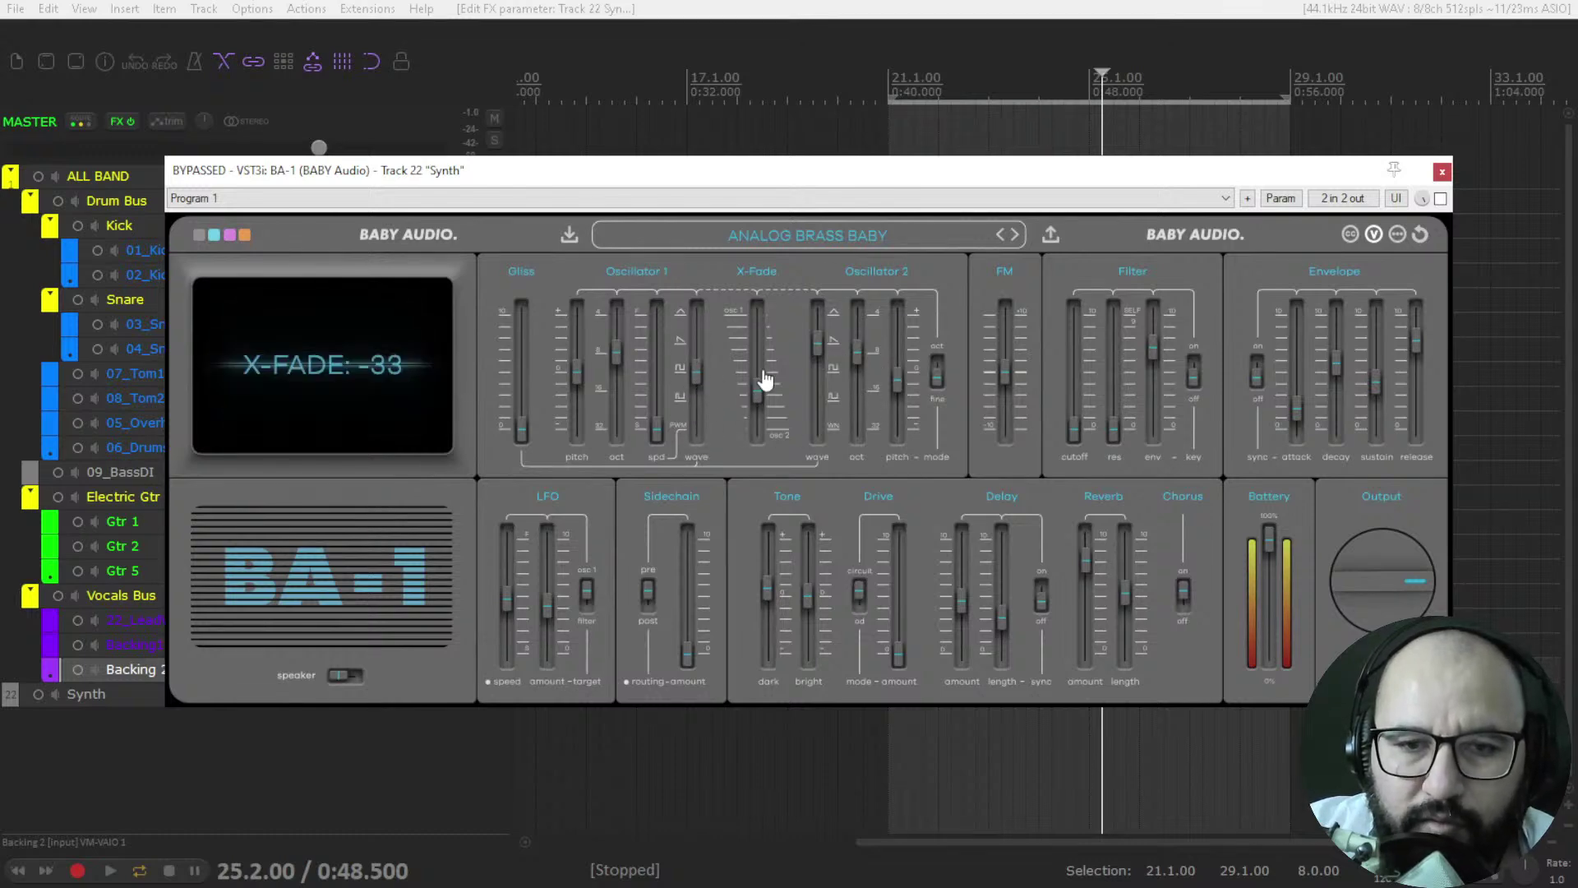
mouse_move(765, 391)
left_mouse_down()
mouse_move(754, 310)
mouse_move(758, 395)
left_mouse_up()
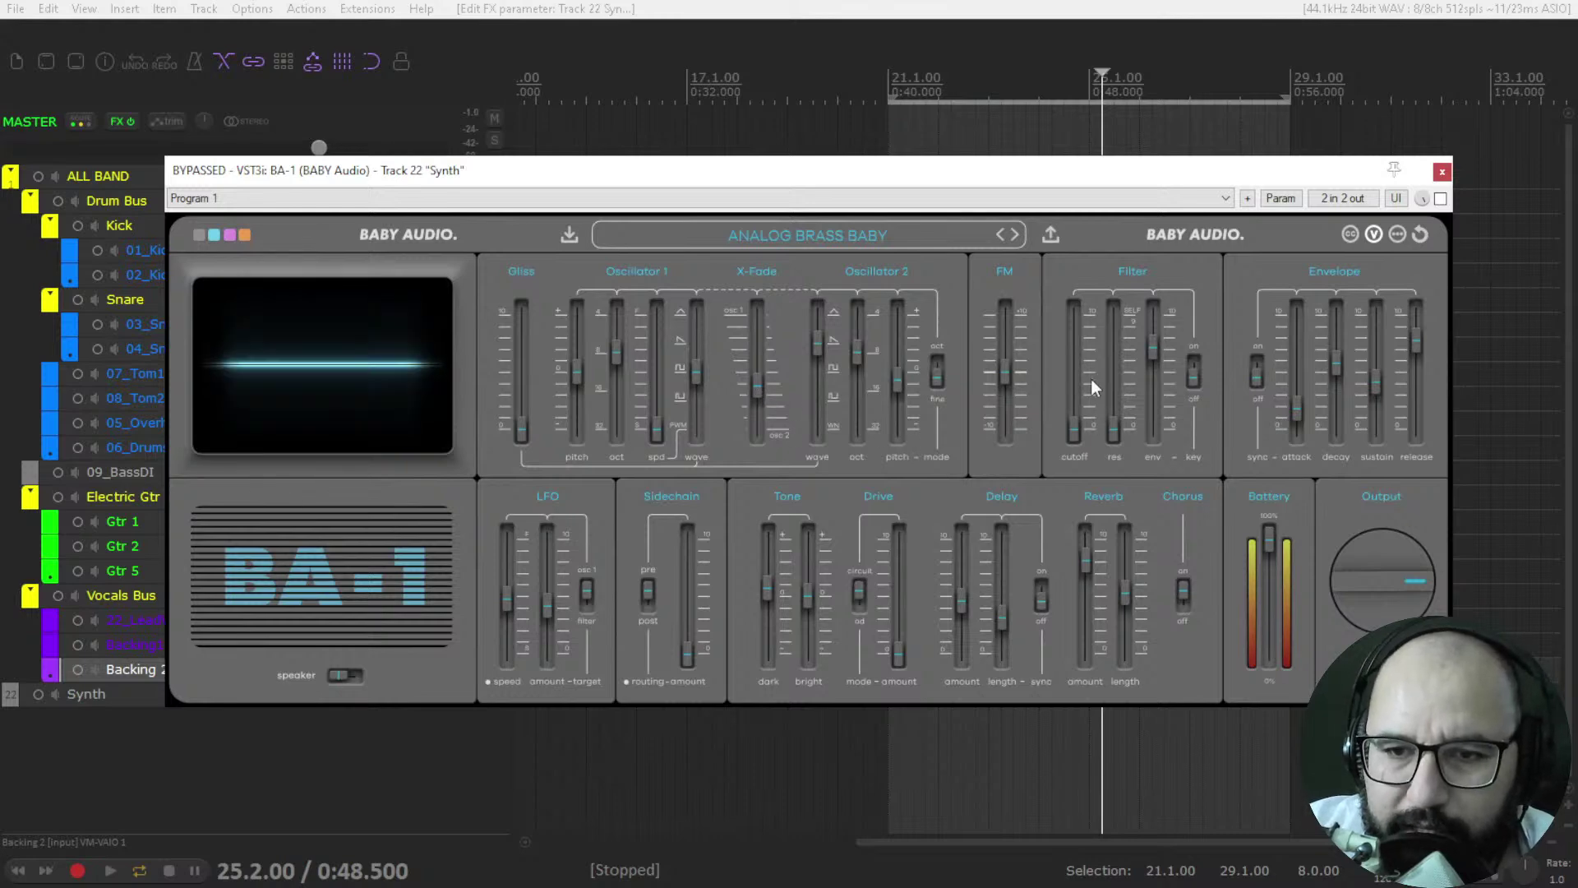
- Raise BA-1's FM amount slightly and bring the filter's cutoff and resonance up to just above mid-range
mouse_move(1009, 374)
left_mouse_down()
mouse_move(1007, 328)
mouse_move(1011, 402)
mouse_move(1009, 371)
left_mouse_up()
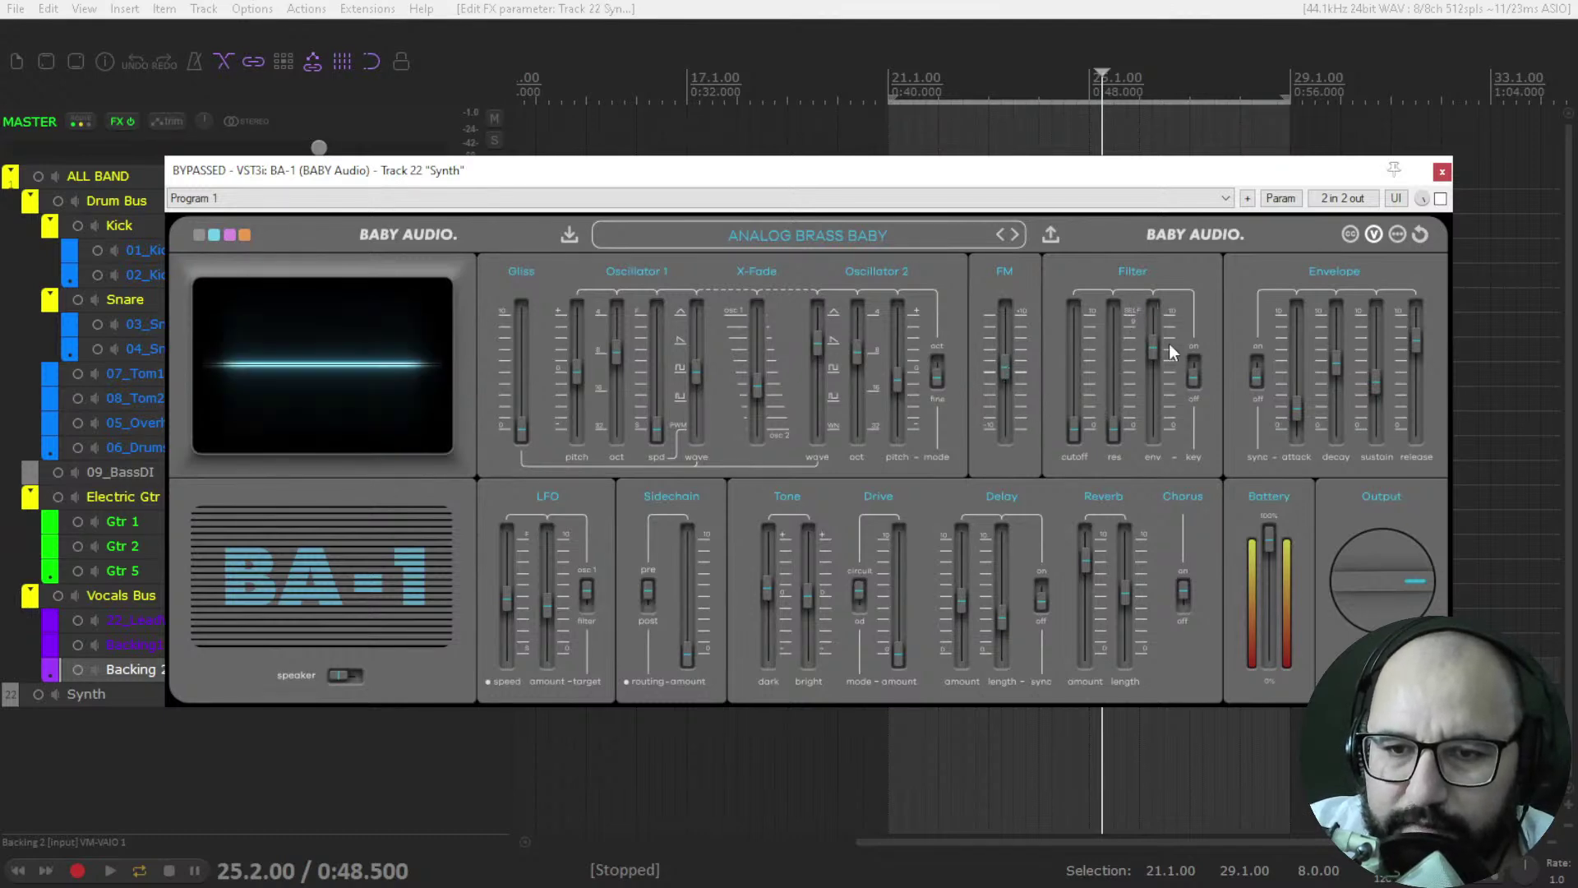
left_click_drag(1074, 429, 1079, 379)
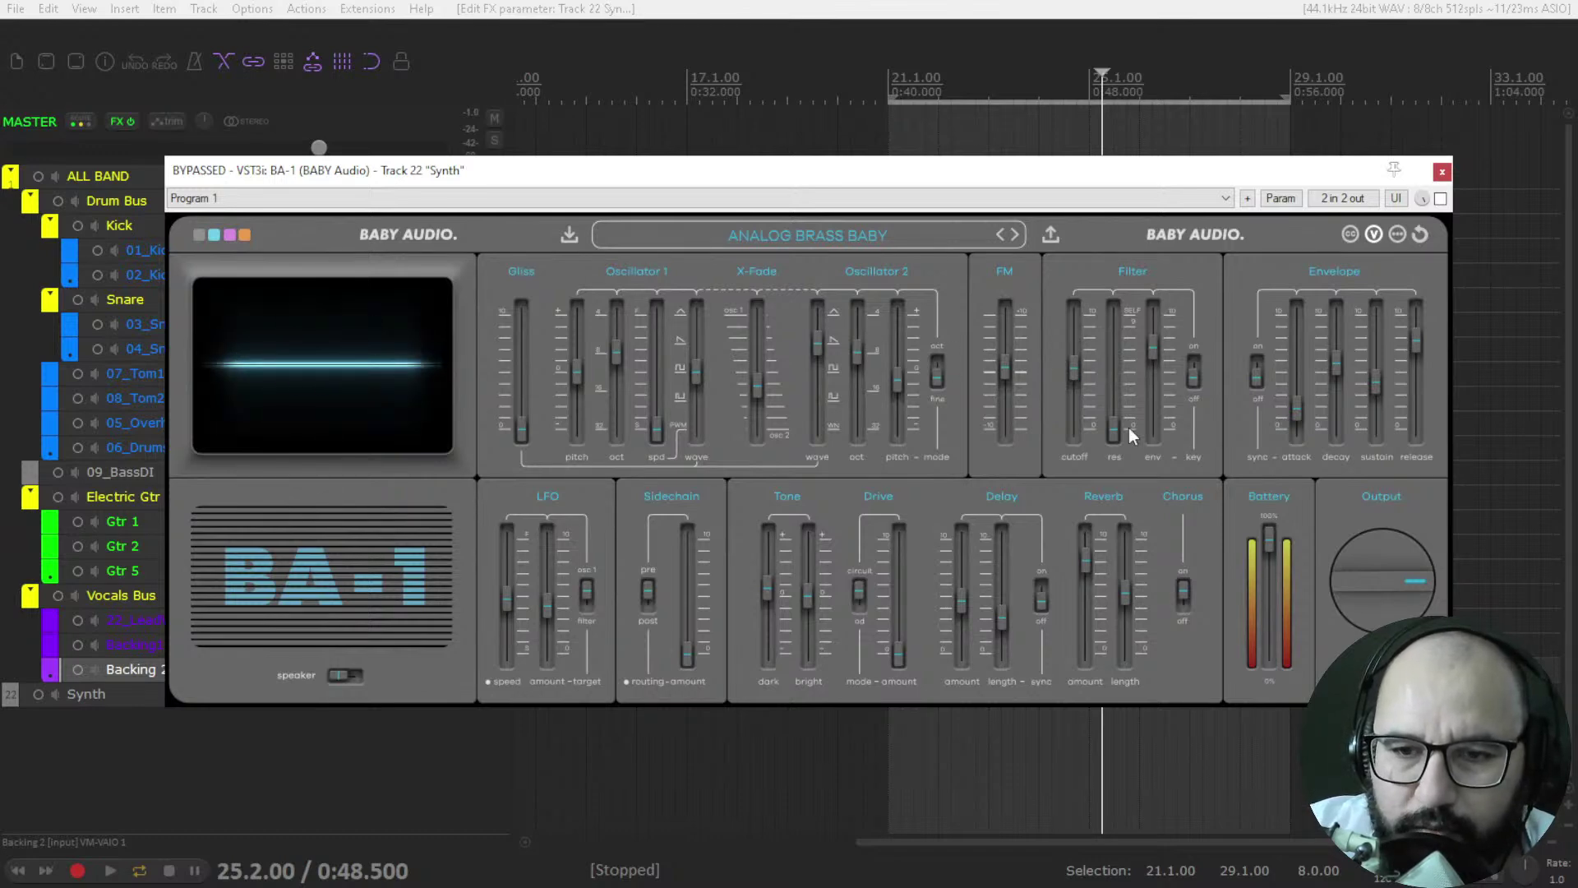
left_click_drag(1113, 437, 1118, 362)
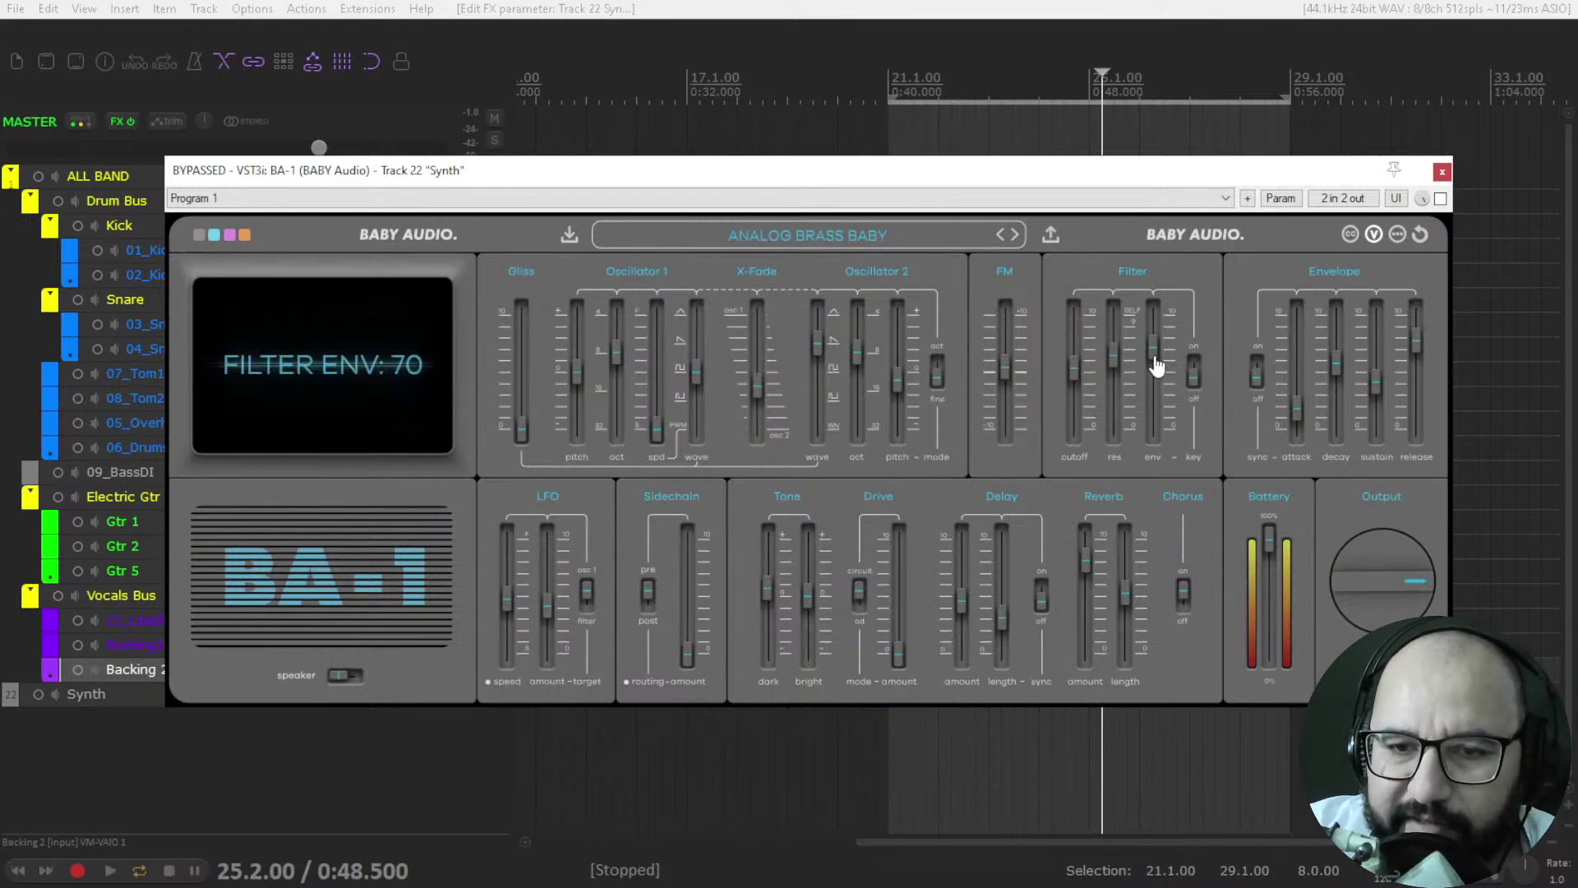
- Try the filter's Key switch on and off in BA-1 and leave it off
left_click(1197, 385)
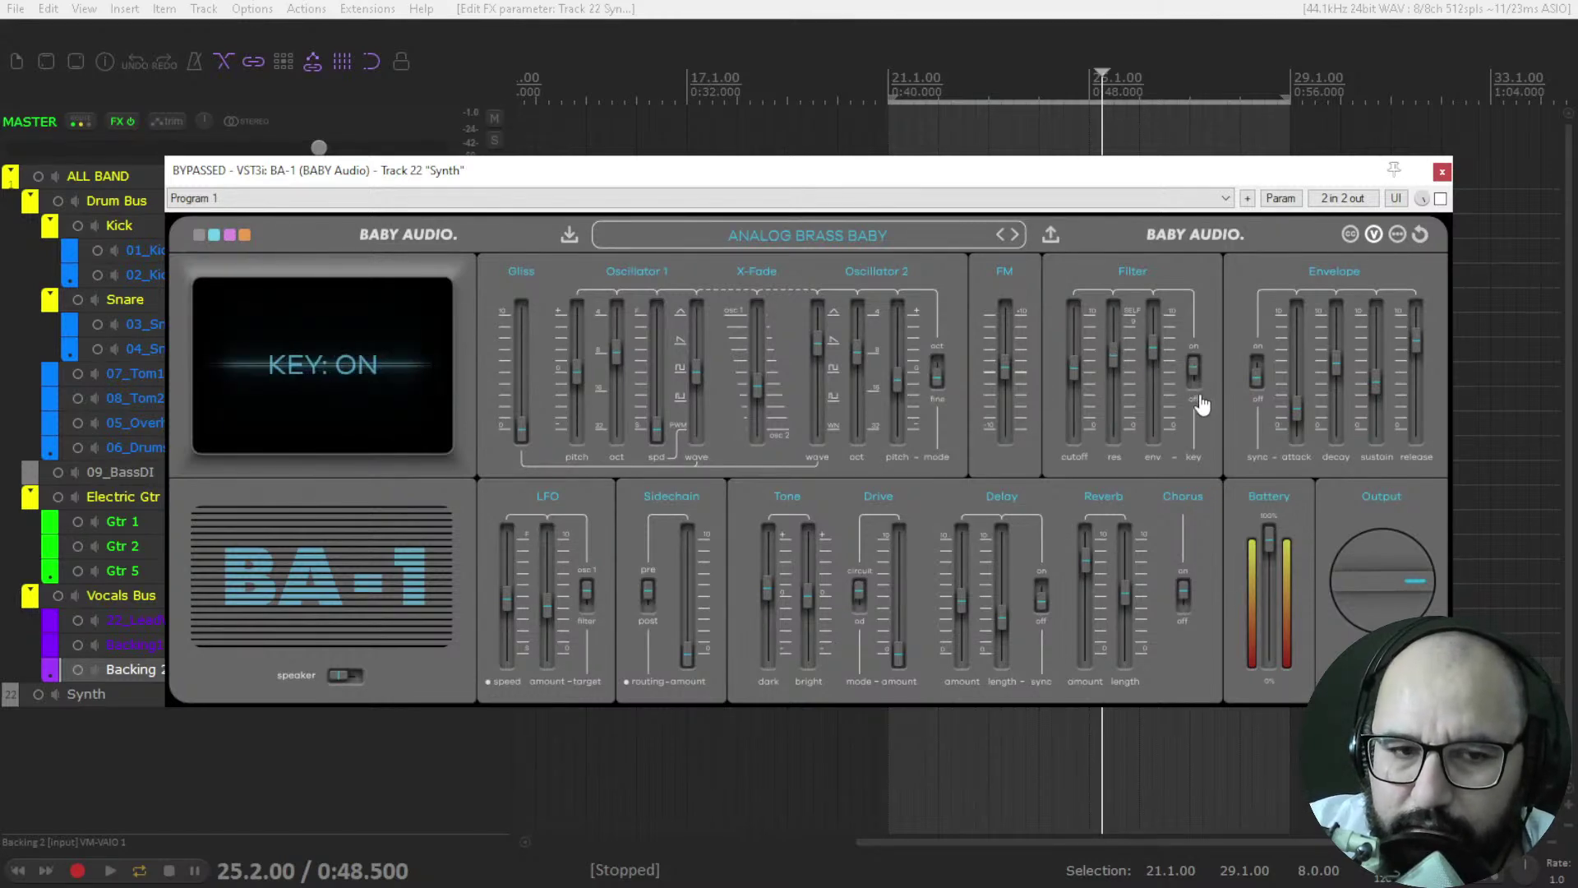
left_click(1196, 393)
left_click(1196, 393)
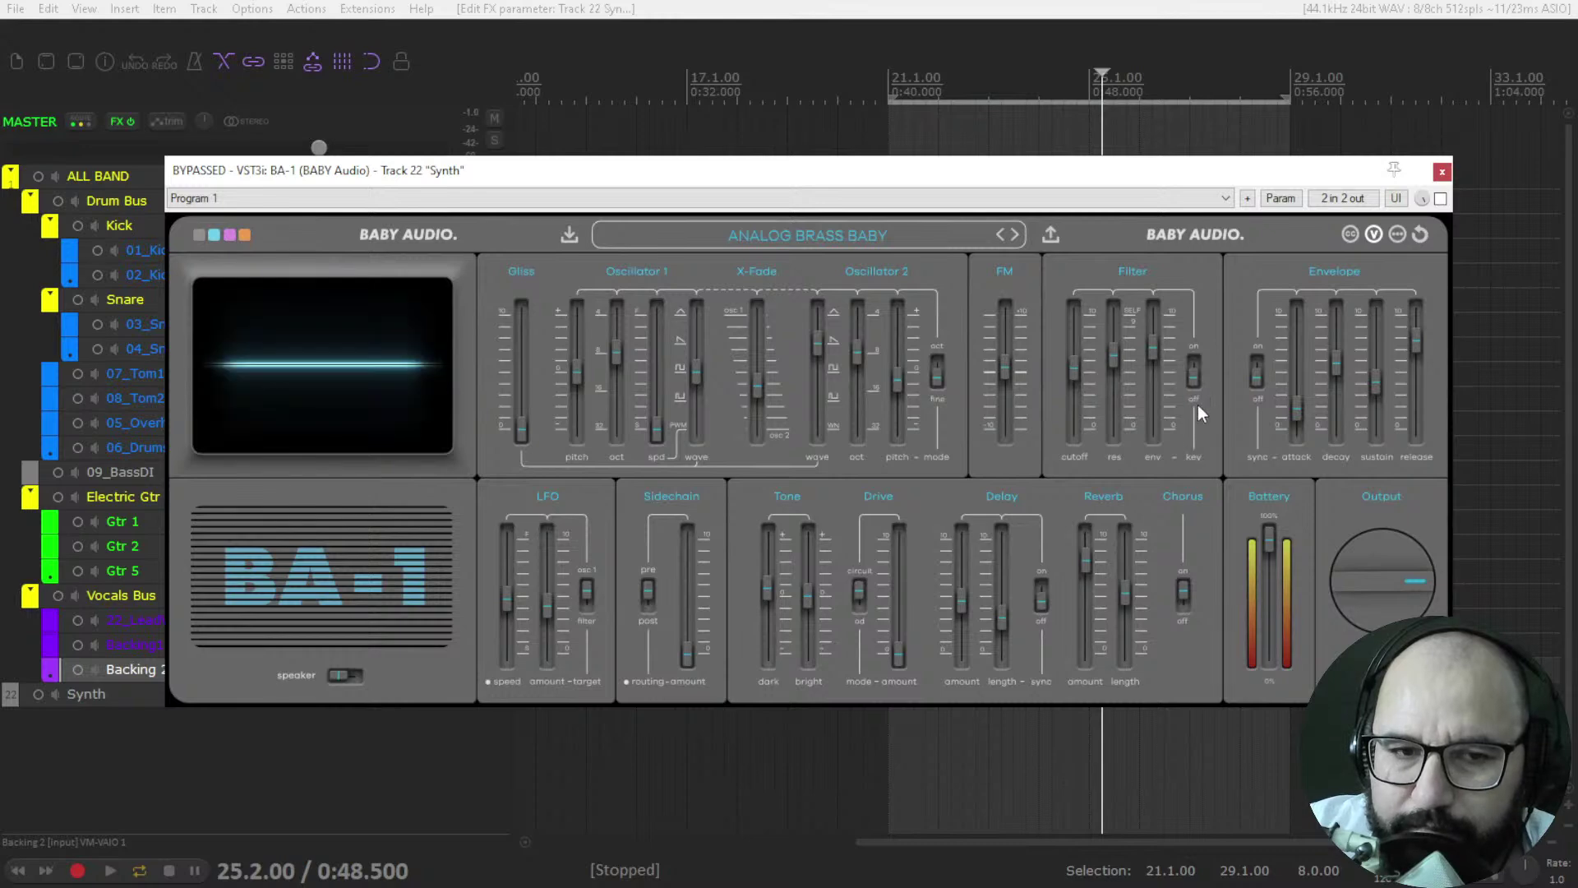
left_click(1196, 387)
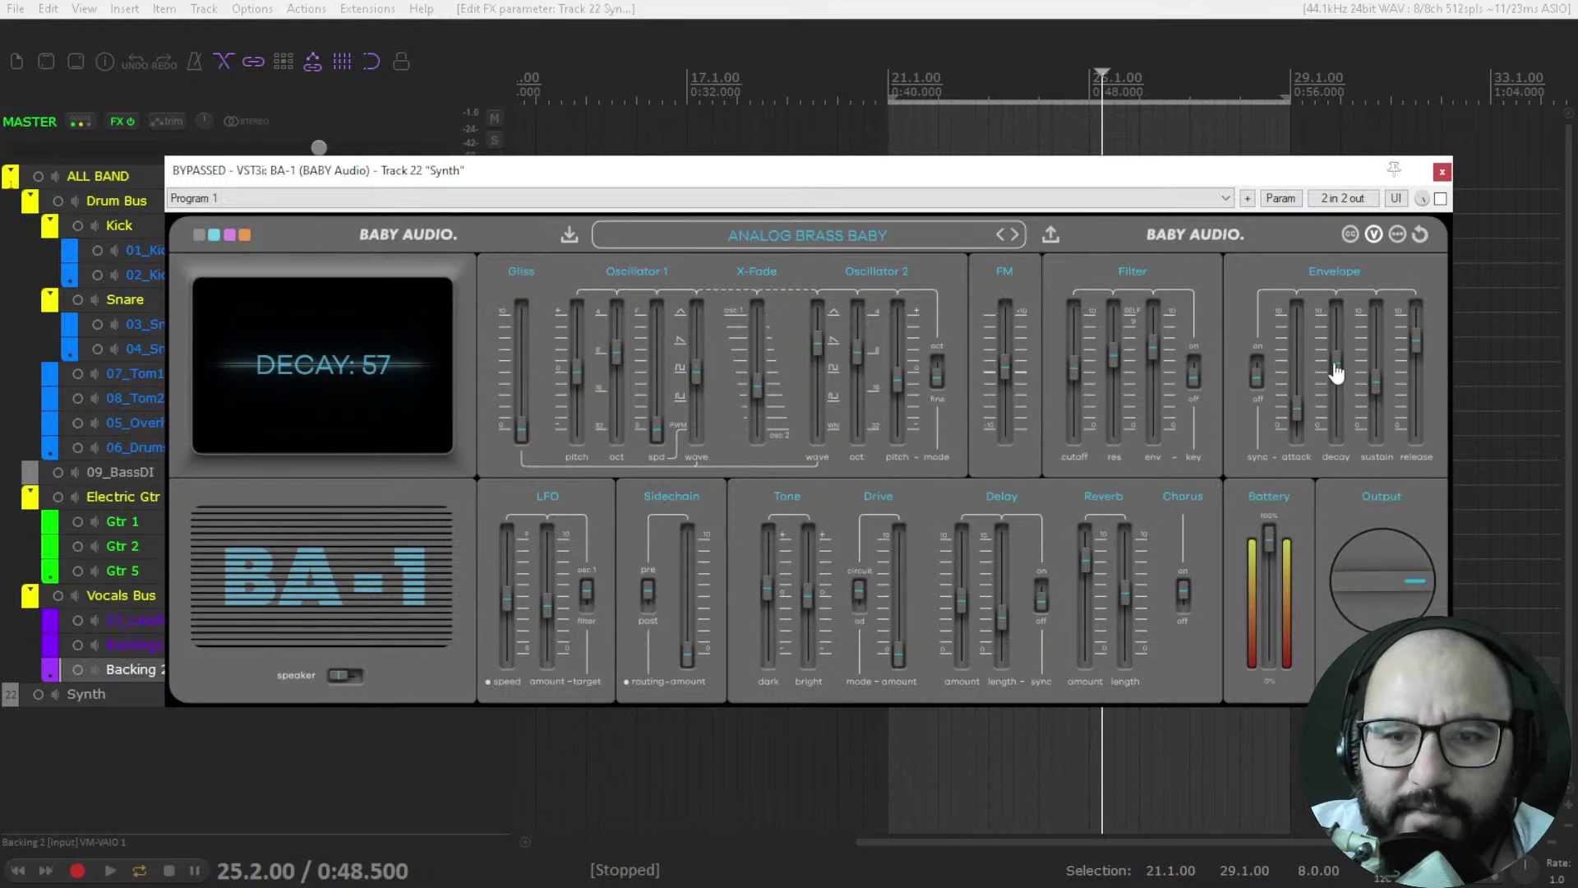
- Try the envelope's Sync switch on and off in BA-1 and leave it off
mouse_move(1295, 440)
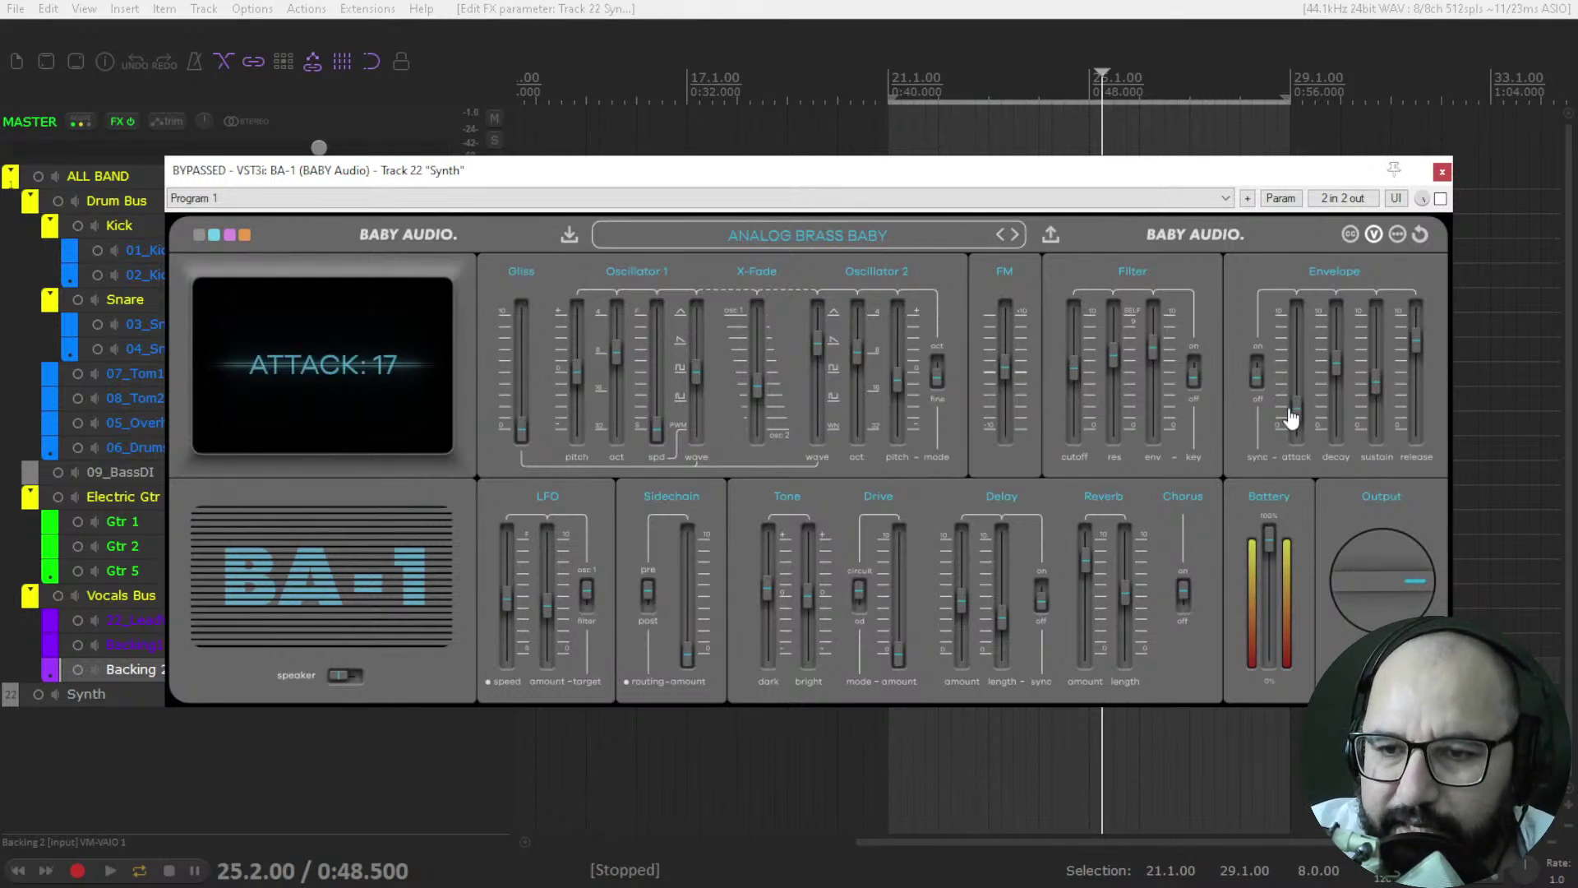
left_click(1255, 378)
left_click(1255, 399)
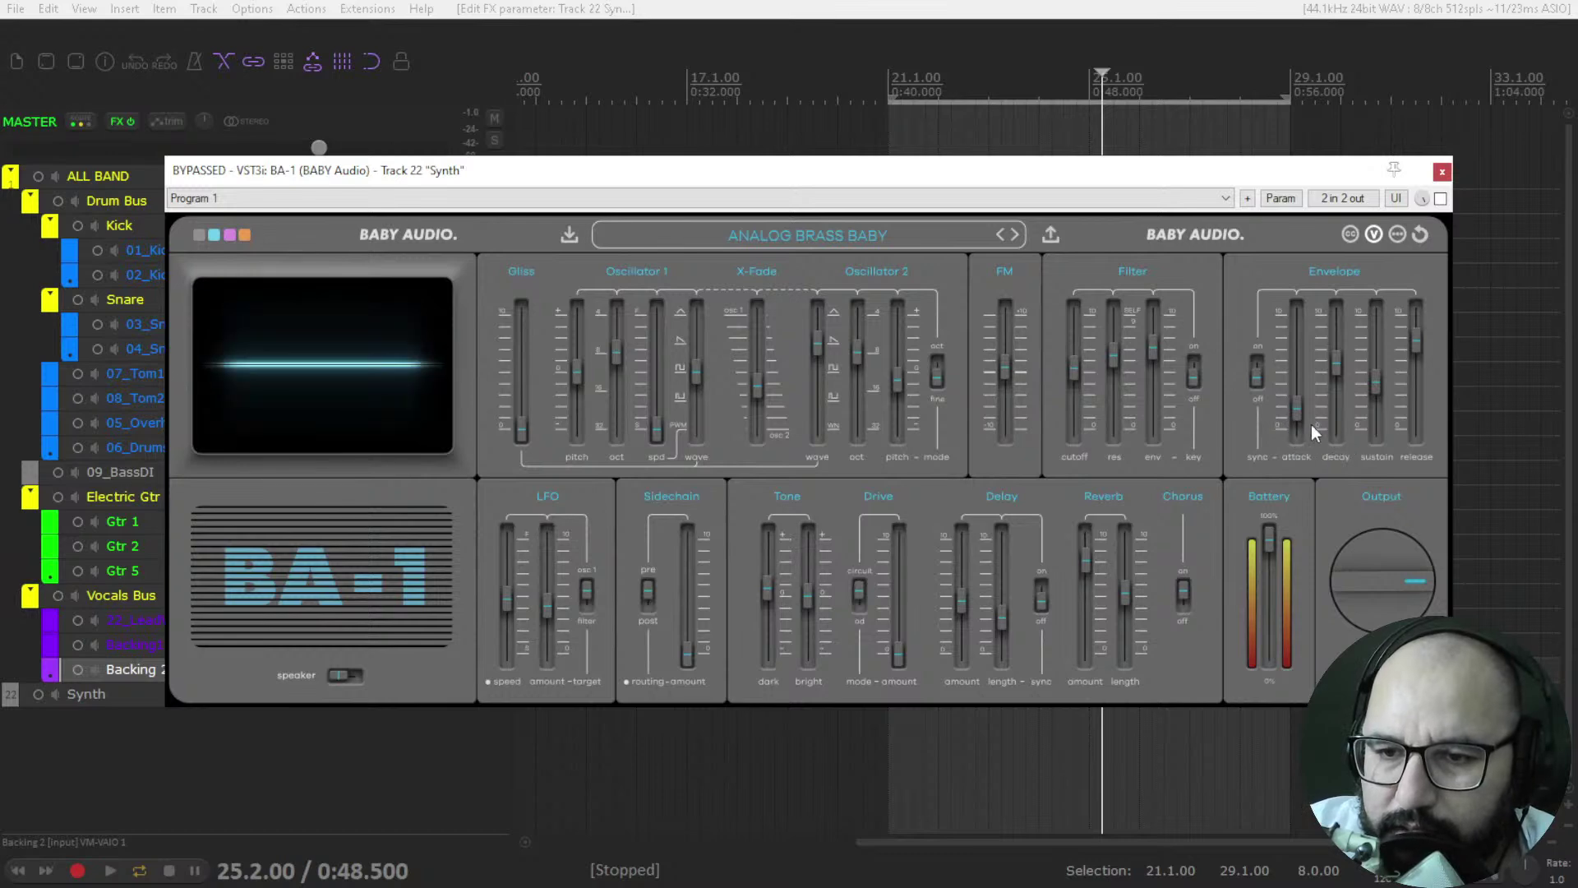
left_click(1256, 376)
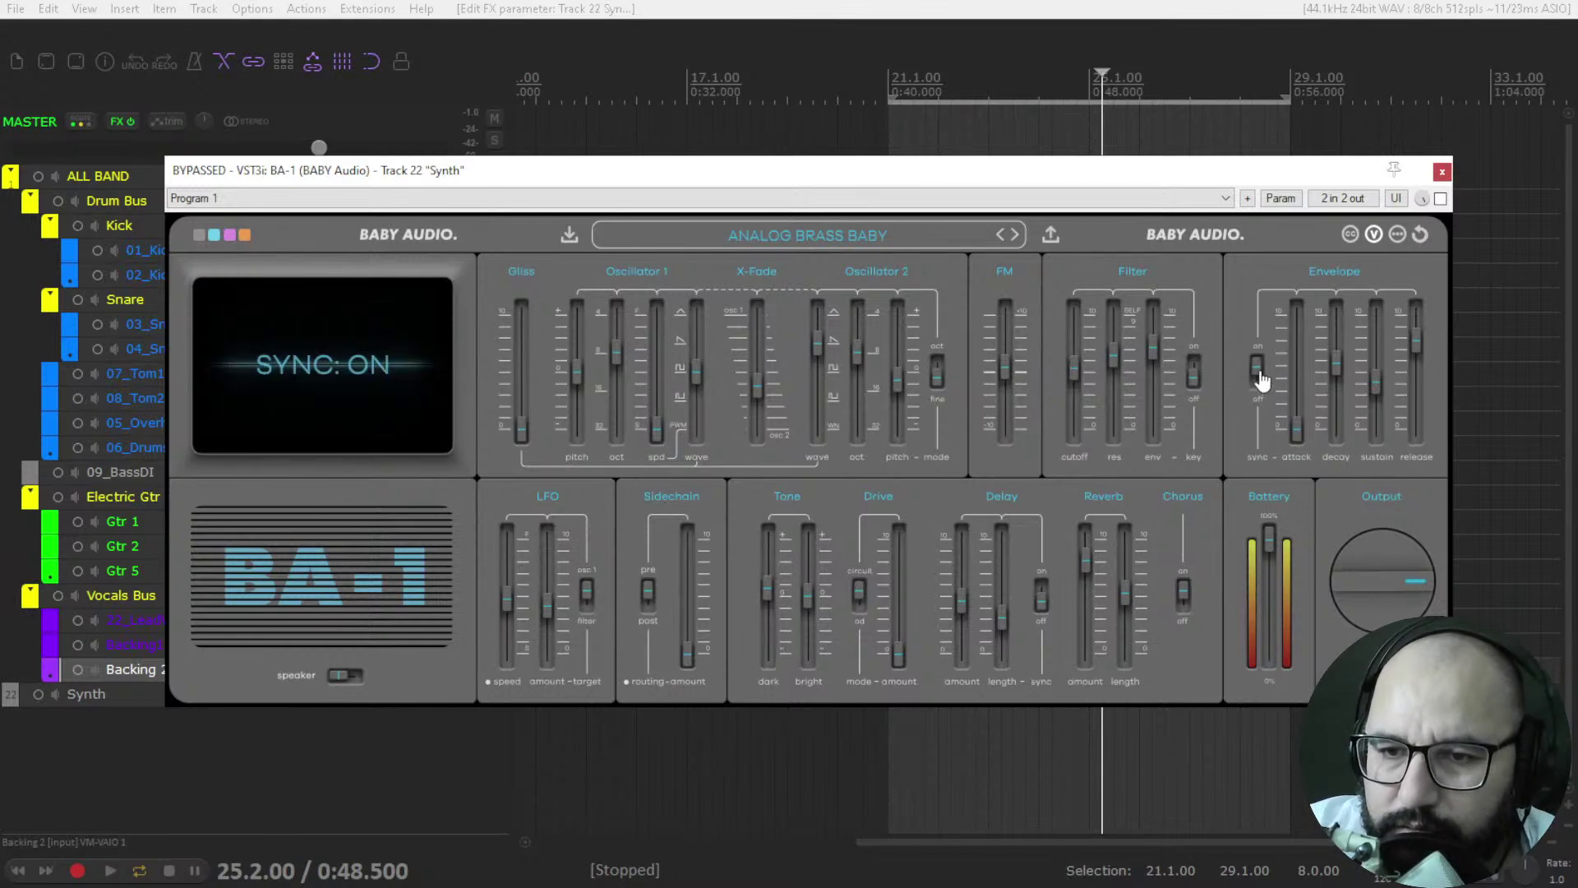
left_click(1260, 381)
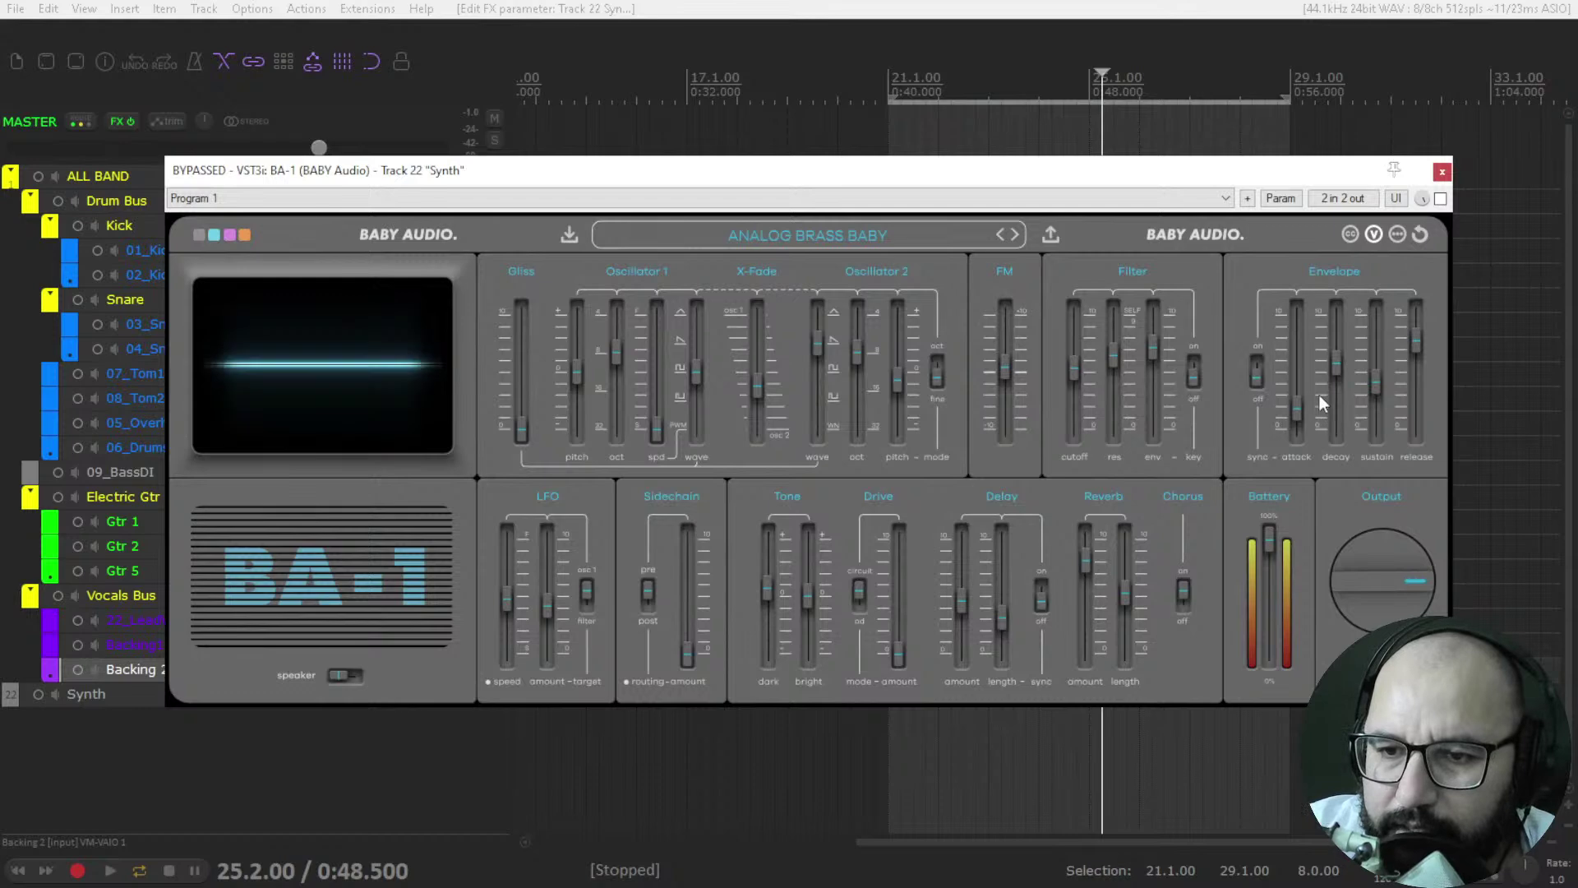
- Try the envelope's attack up to 95, and leave both attack and release slightly above mid-range
left_click_drag(1299, 420, 1302, 321)
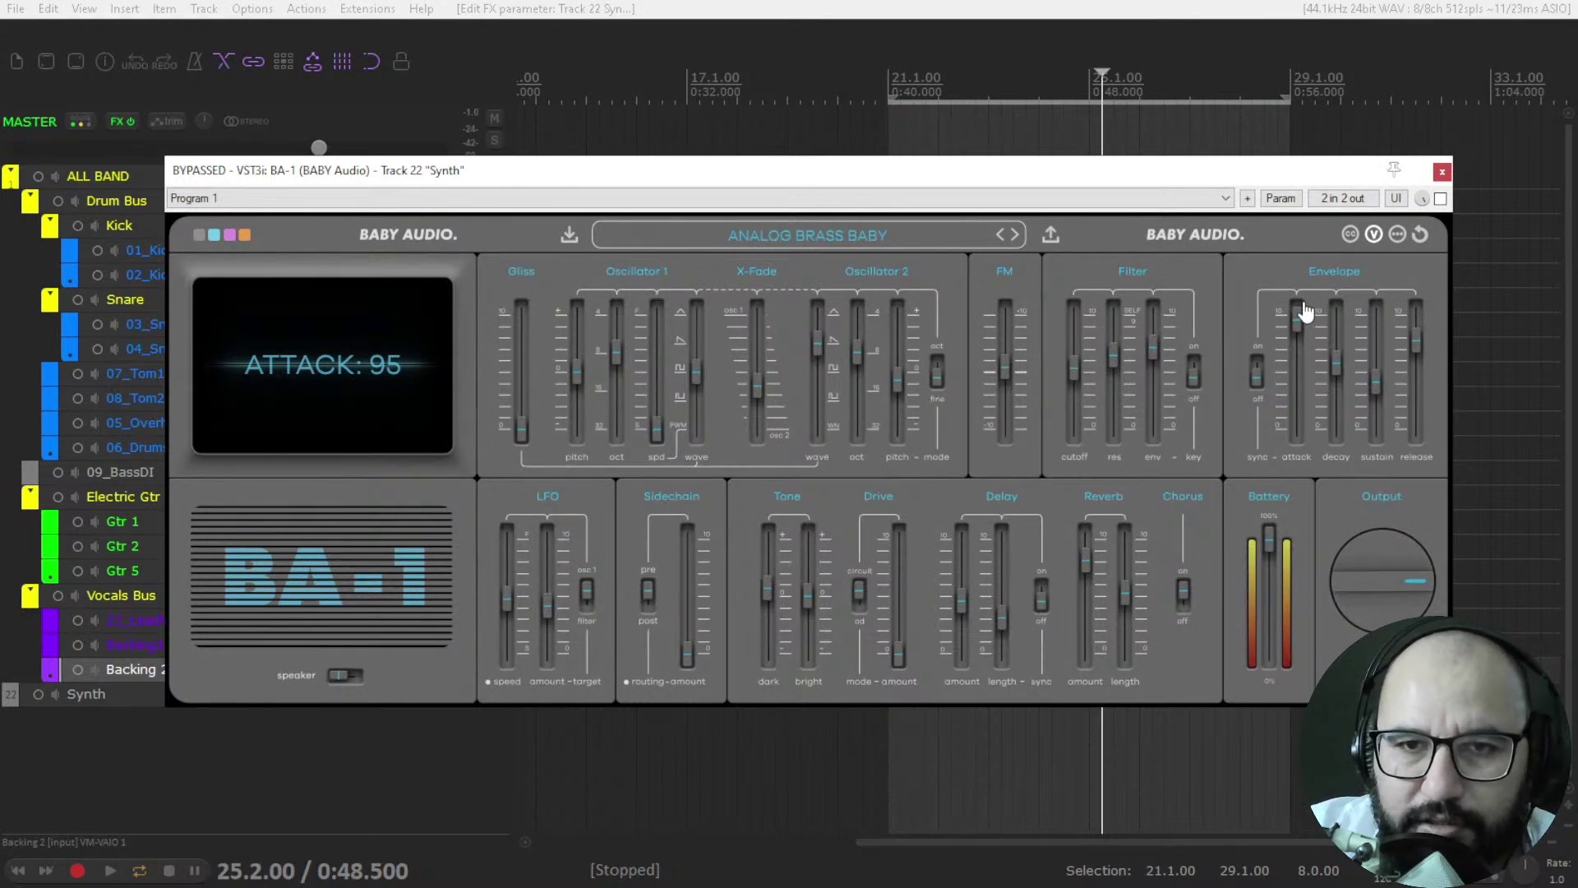
left_click_drag(1306, 311, 1298, 401)
mouse_move(1422, 351)
left_mouse_down()
mouse_move(1417, 328)
mouse_move(1414, 373)
left_mouse_up()
left_click_drag(1299, 404, 1299, 367)
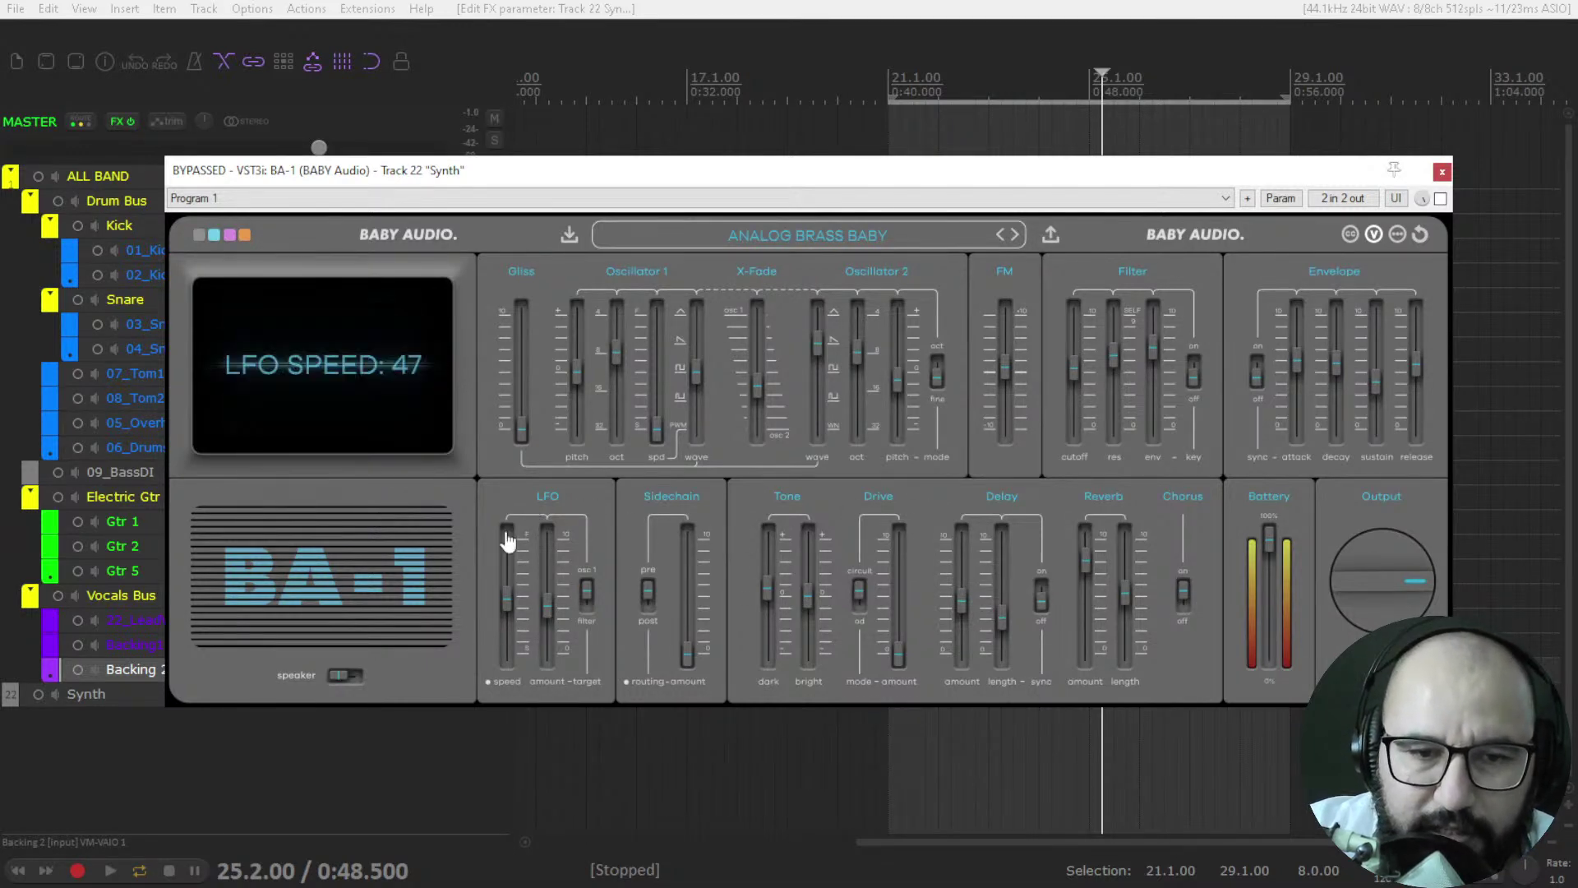
- Try the LFO target switch between Filter and Osc 1 and leave it on Osc 1
mouse_move(510, 617)
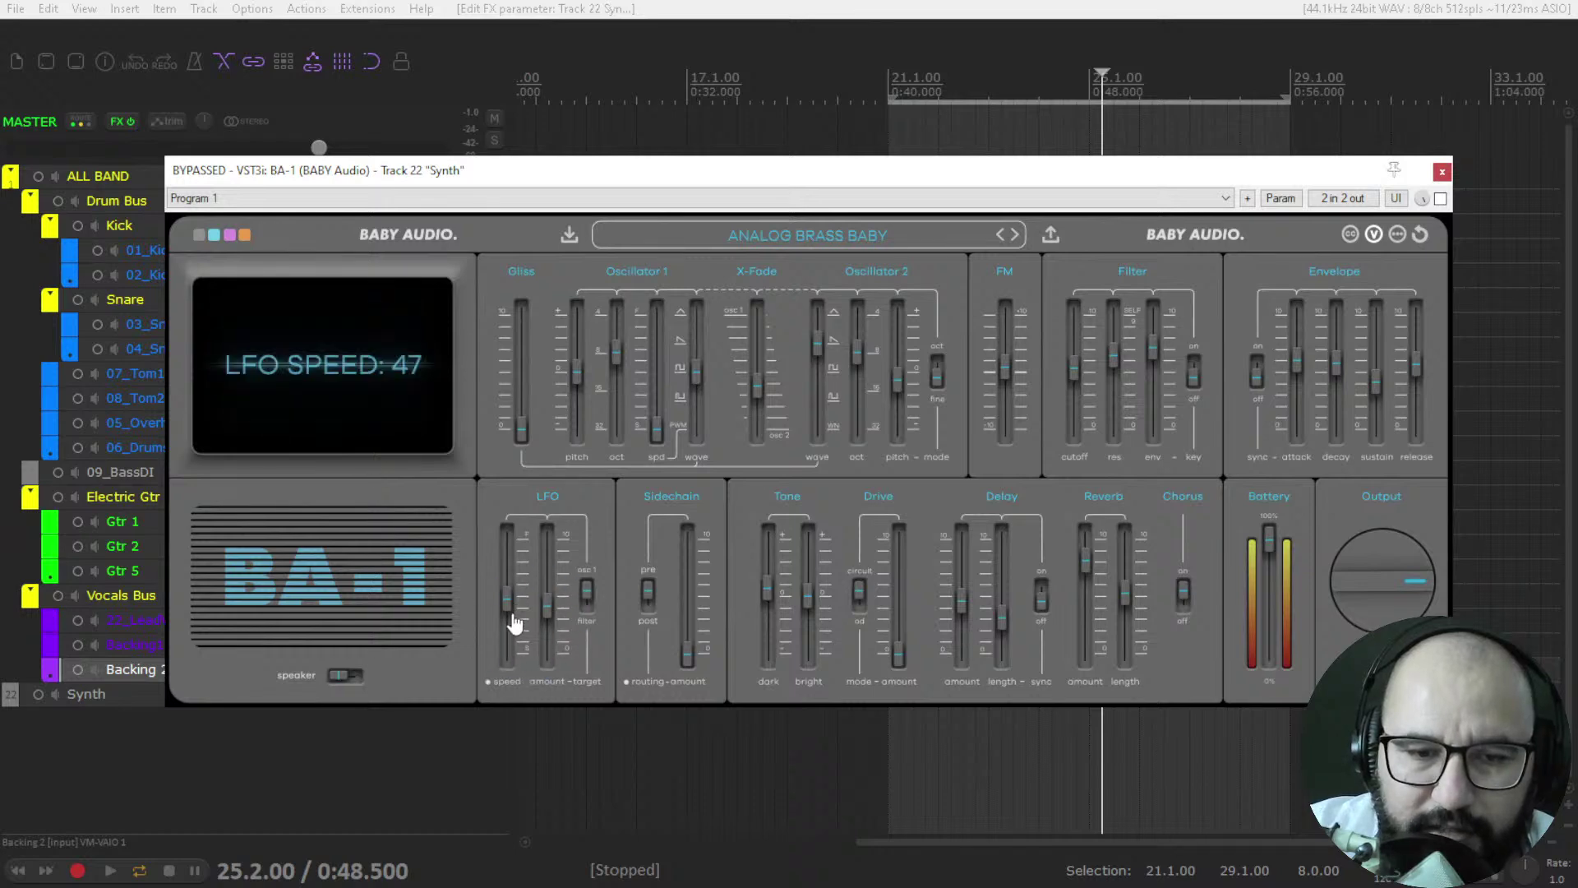
left_click(591, 615)
left_click(589, 594)
left_click(589, 599)
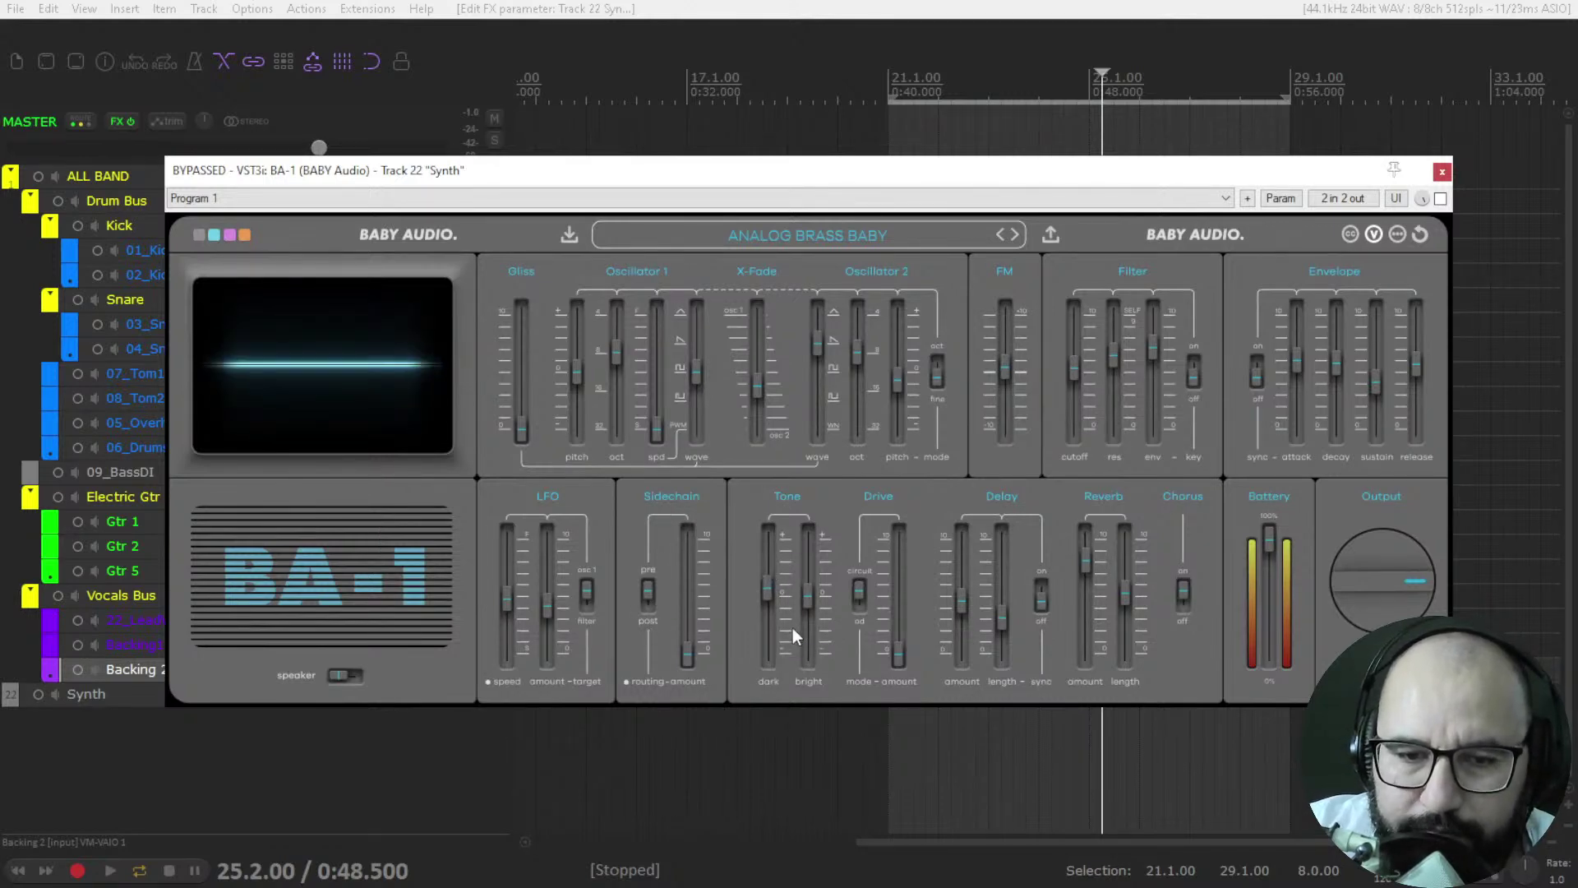
- Set the Tone's dark amount to 0 and try the Drive modes, leaving Circuit selected with a drive amount of 0
mouse_move(802, 627)
left_mouse_down()
mouse_move(818, 582)
mouse_move(787, 610)
mouse_move(820, 612)
left_mouse_up()
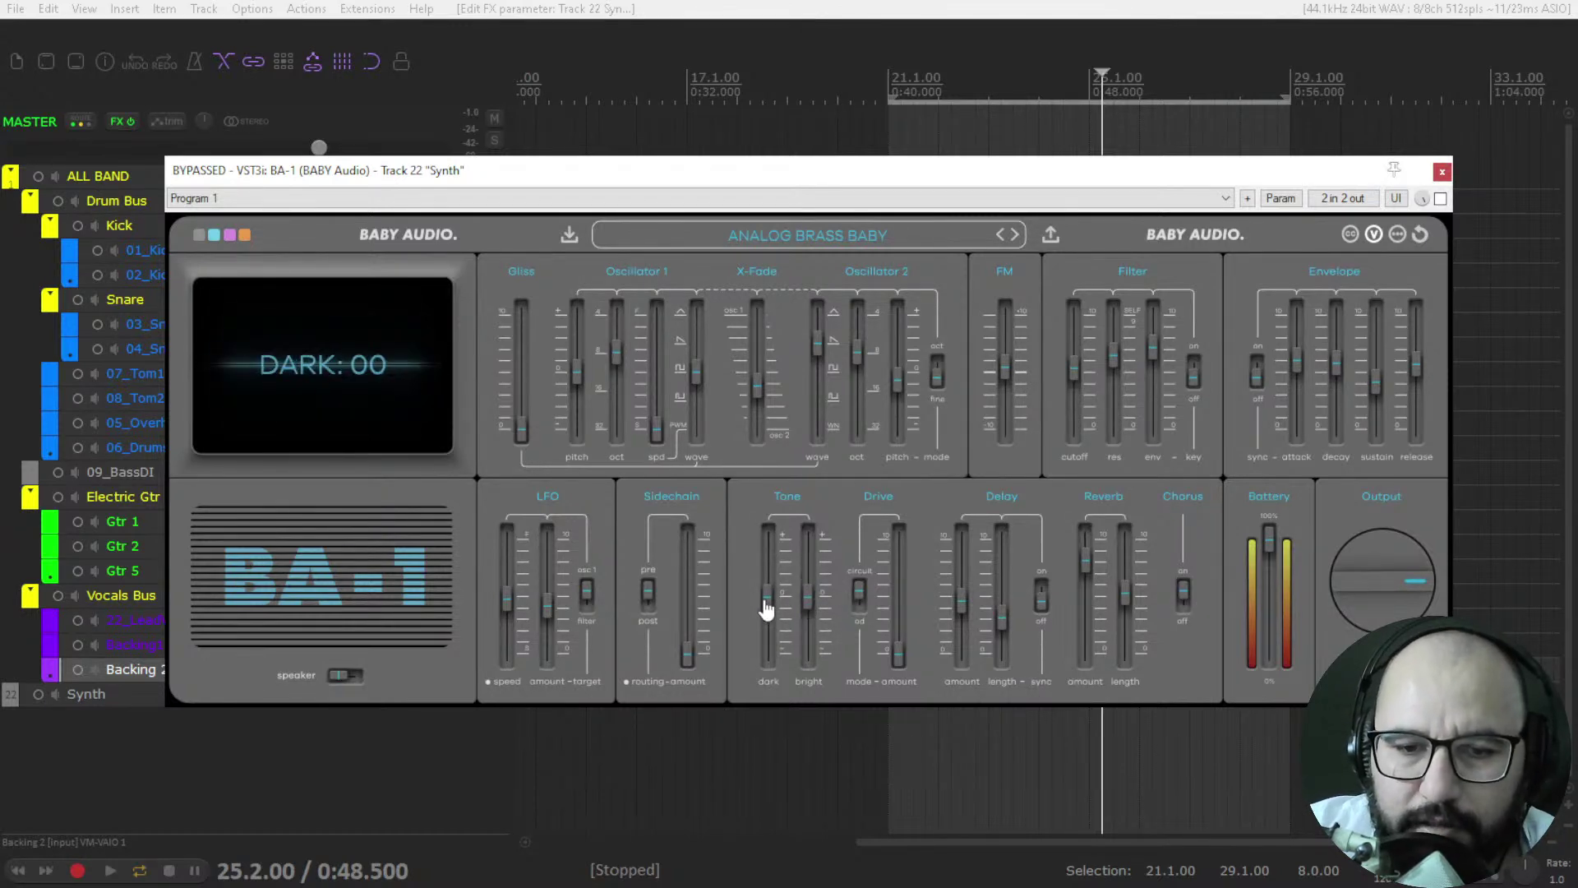
left_click_drag(779, 599, 810, 612)
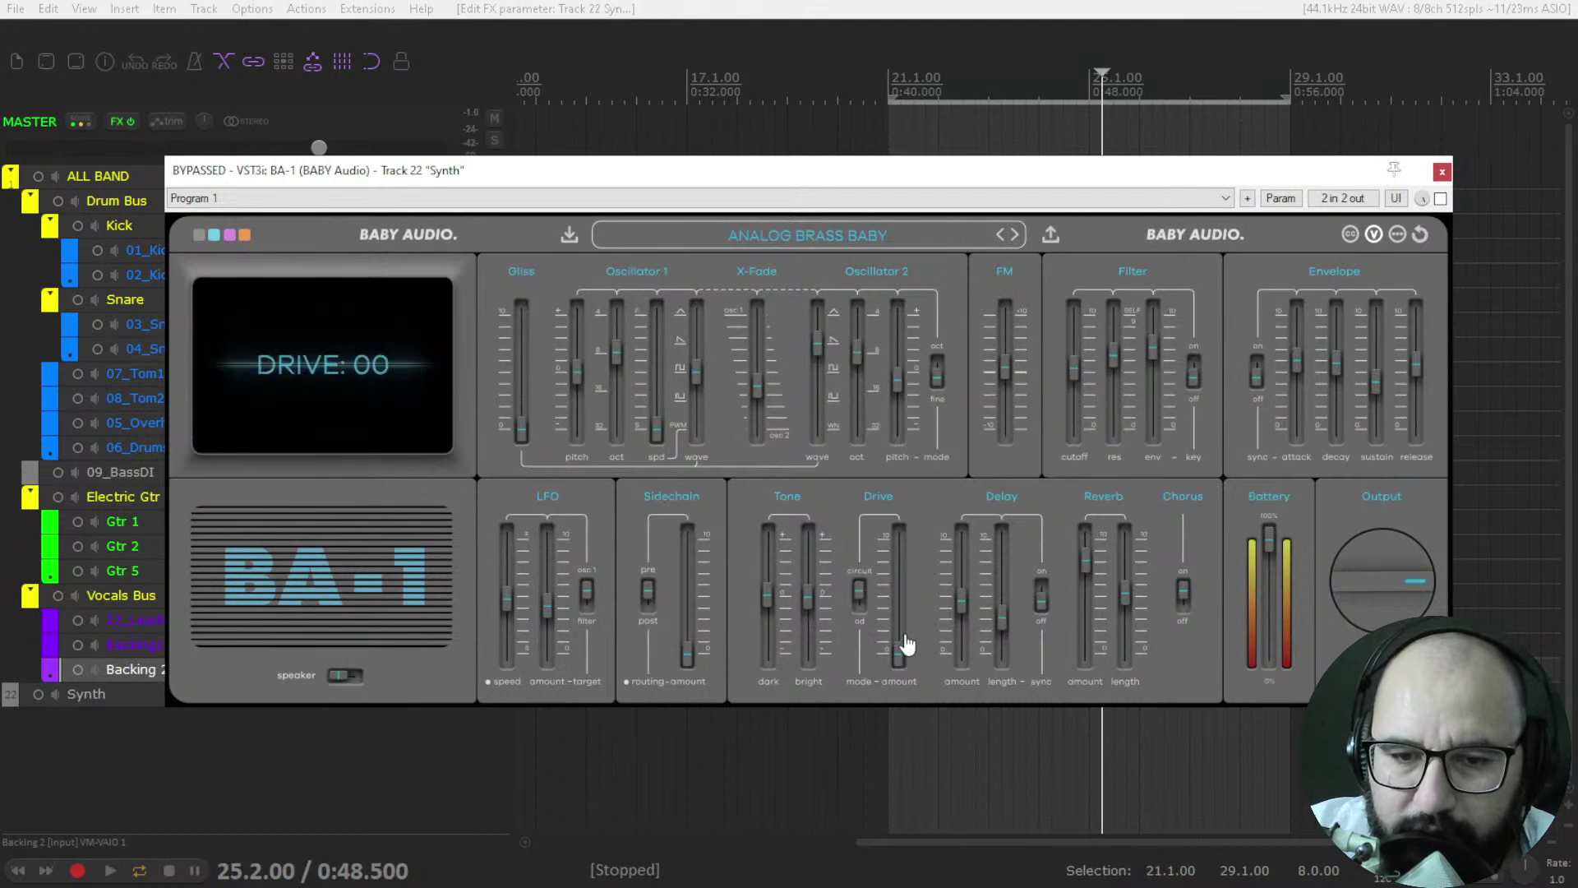
left_click(867, 617)
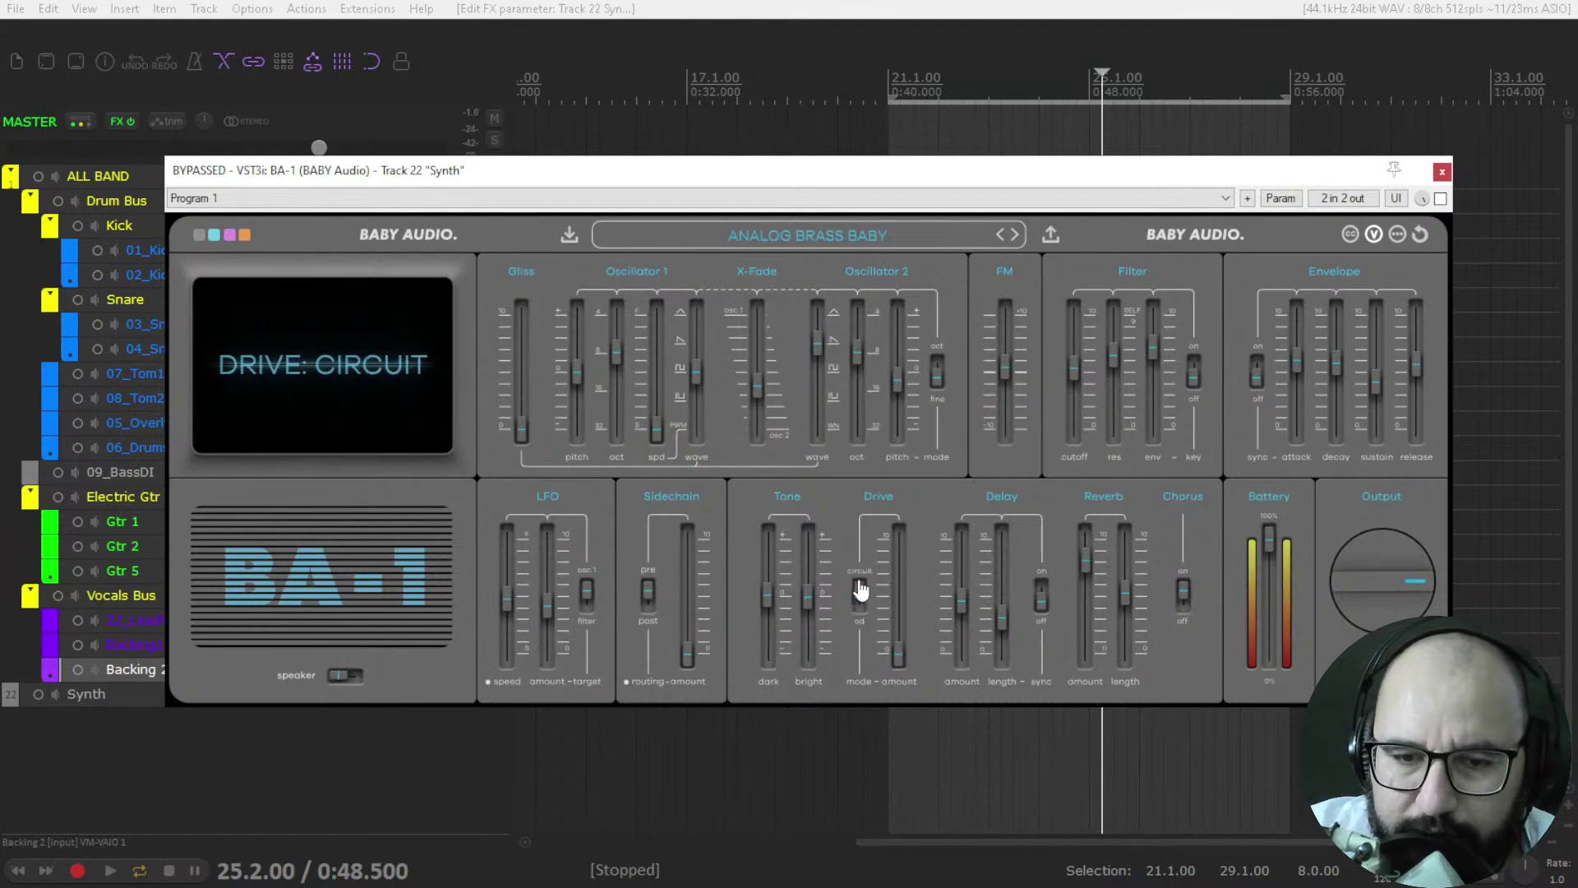
left_click(862, 606)
mouse_move(901, 660)
left_mouse_down()
mouse_move(905, 550)
mouse_move(909, 680)
left_mouse_up()
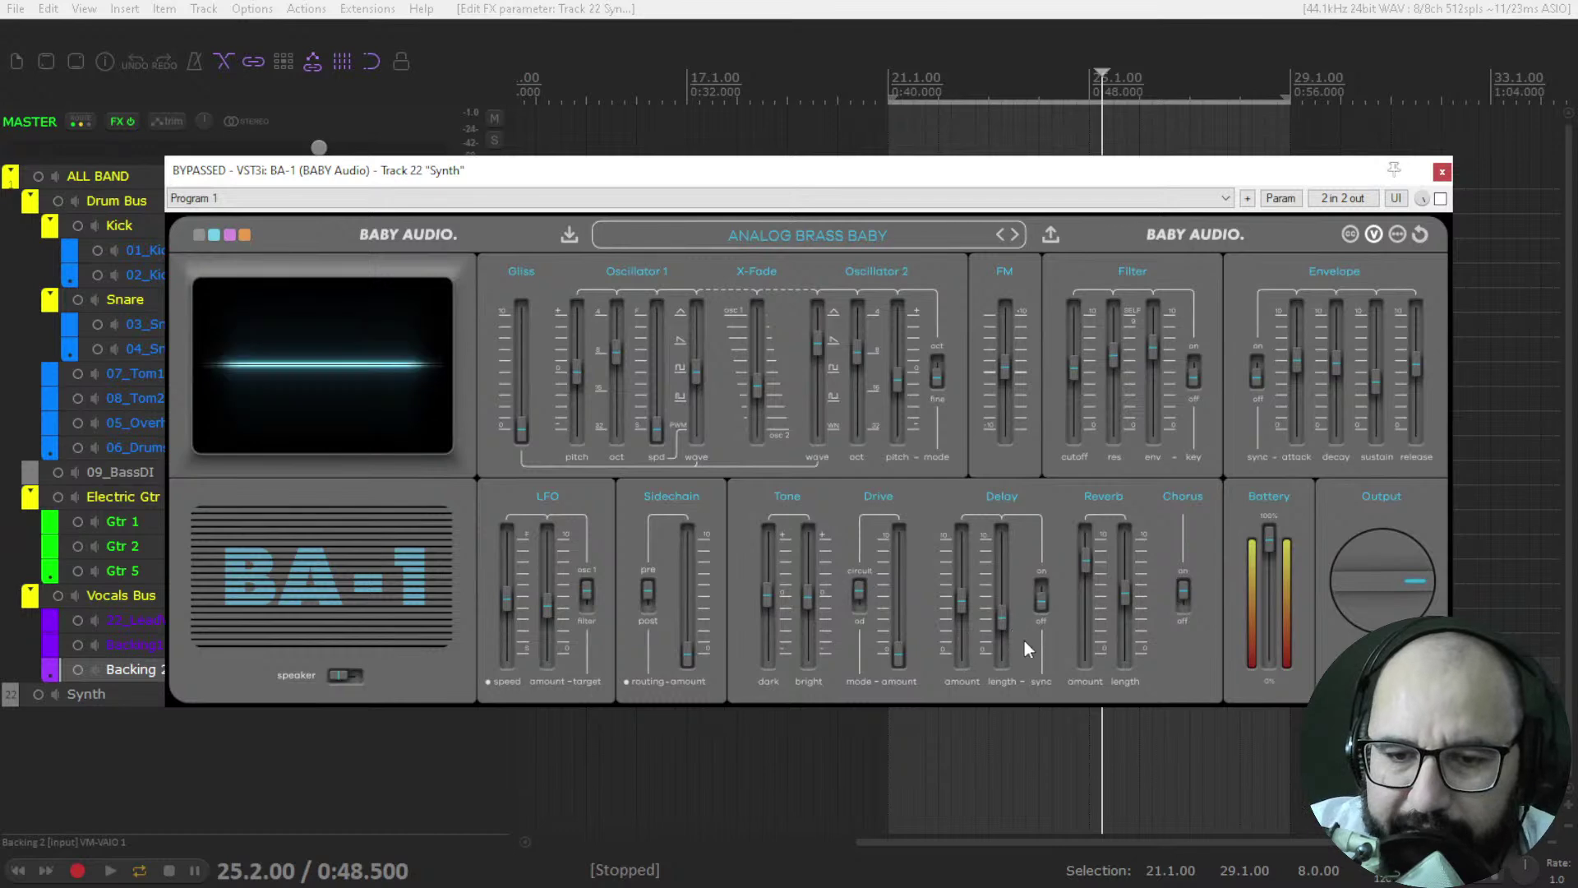
- Try the delay's Sync switch, leaving it off, and turn the chorus off and back on
left_click(1042, 605)
left_click(1043, 613)
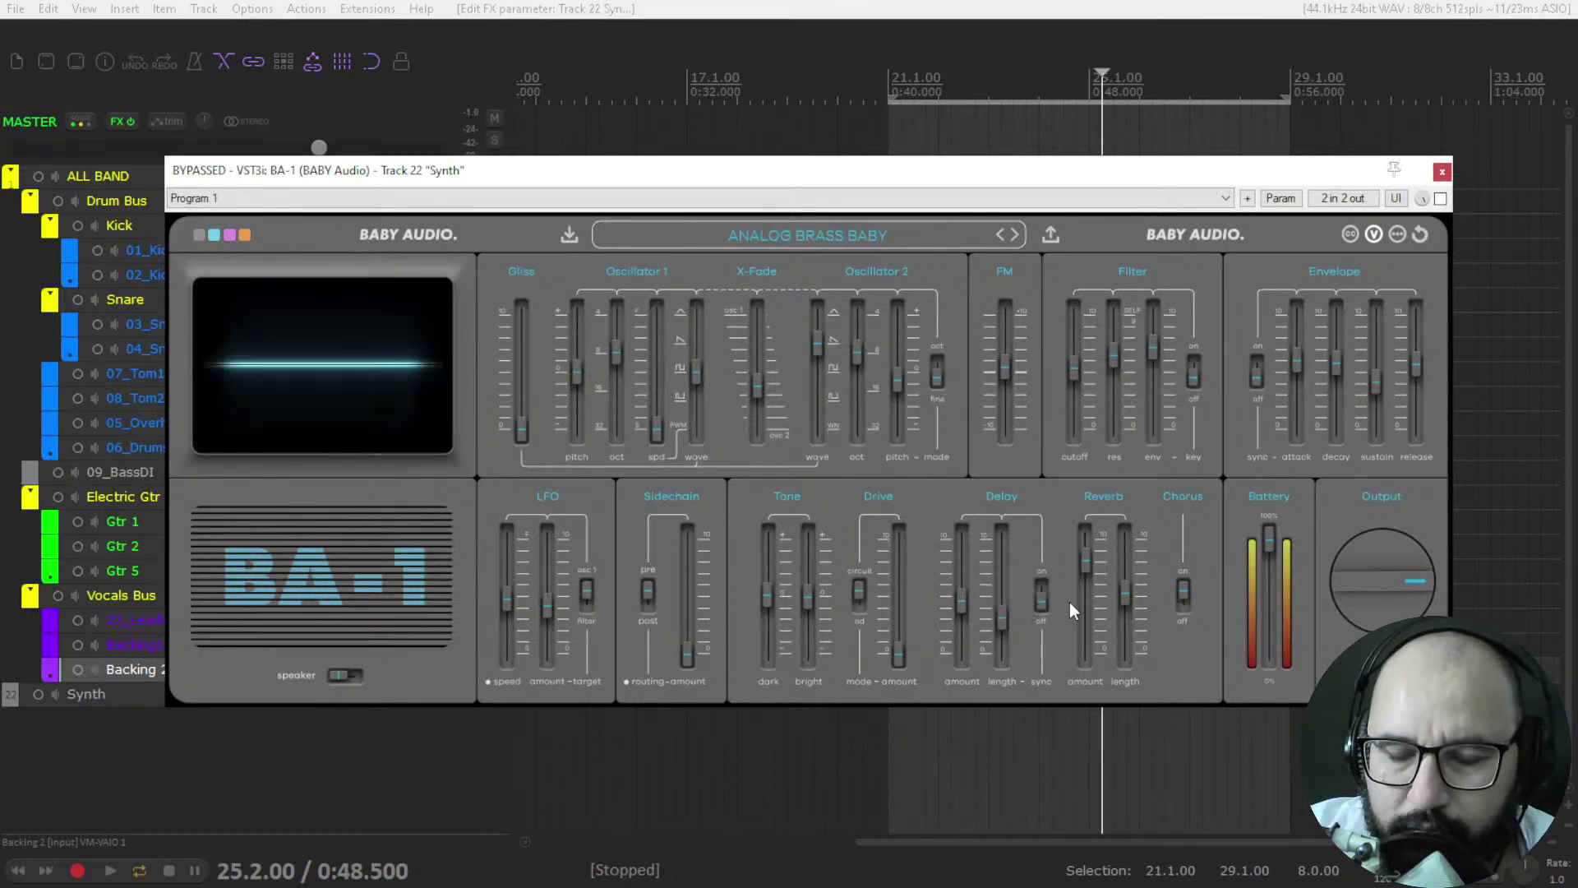
left_click(1184, 610)
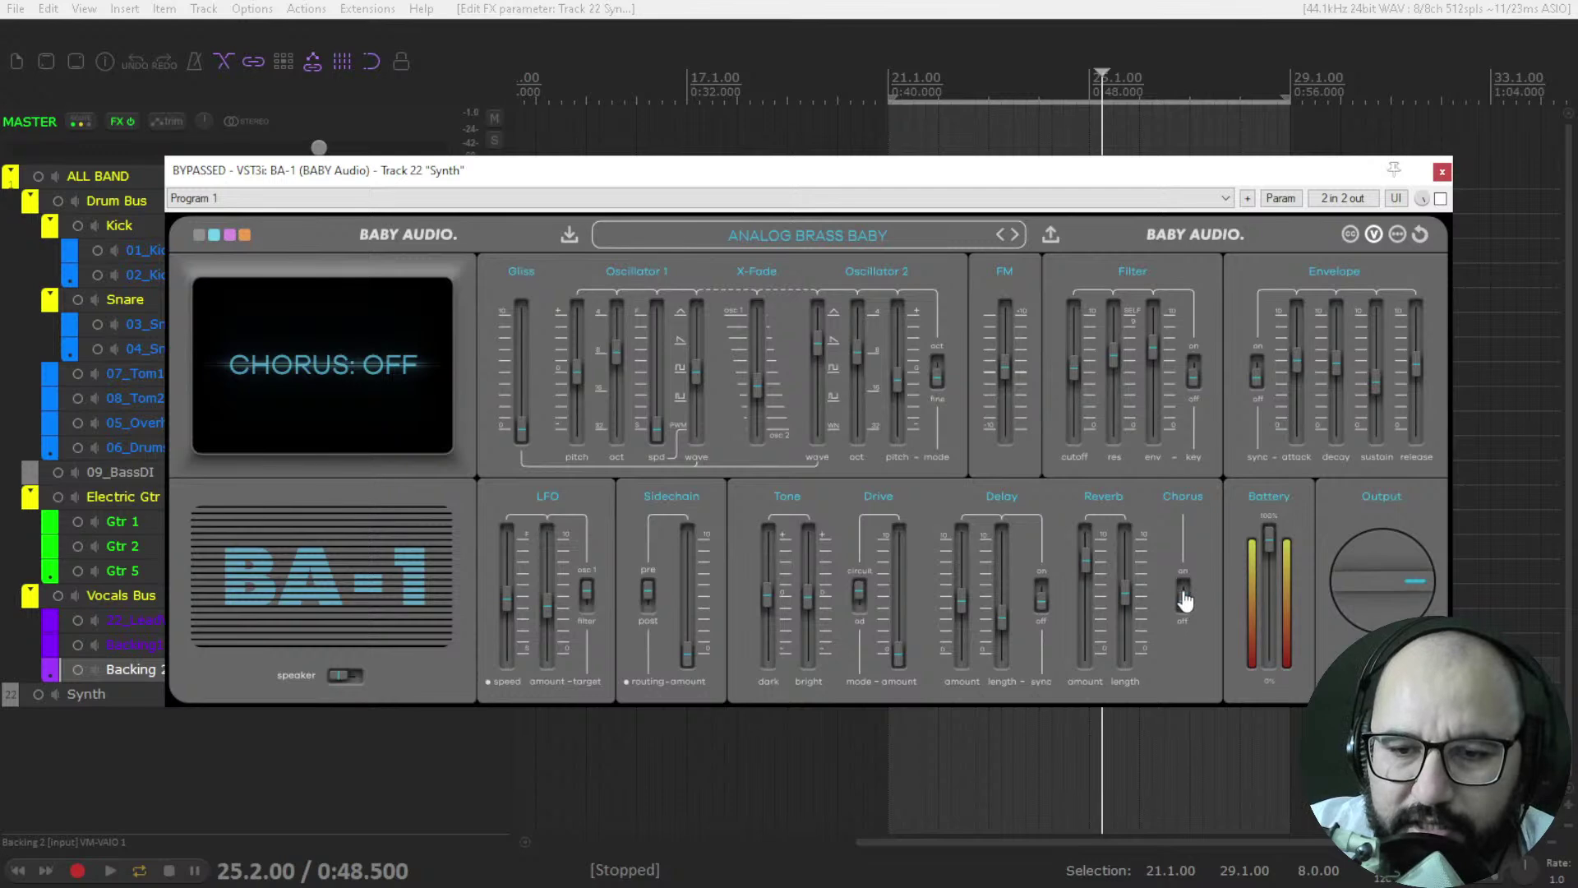
left_click(1184, 602)
- Lower BA-1's Battery from full to 64 and on down to about a quarter
mouse_move(1268, 539)
left_mouse_down()
mouse_move(1274, 682)
mouse_move(1275, 516)
mouse_move(1271, 669)
mouse_move(1271, 537)
left_mouse_up()
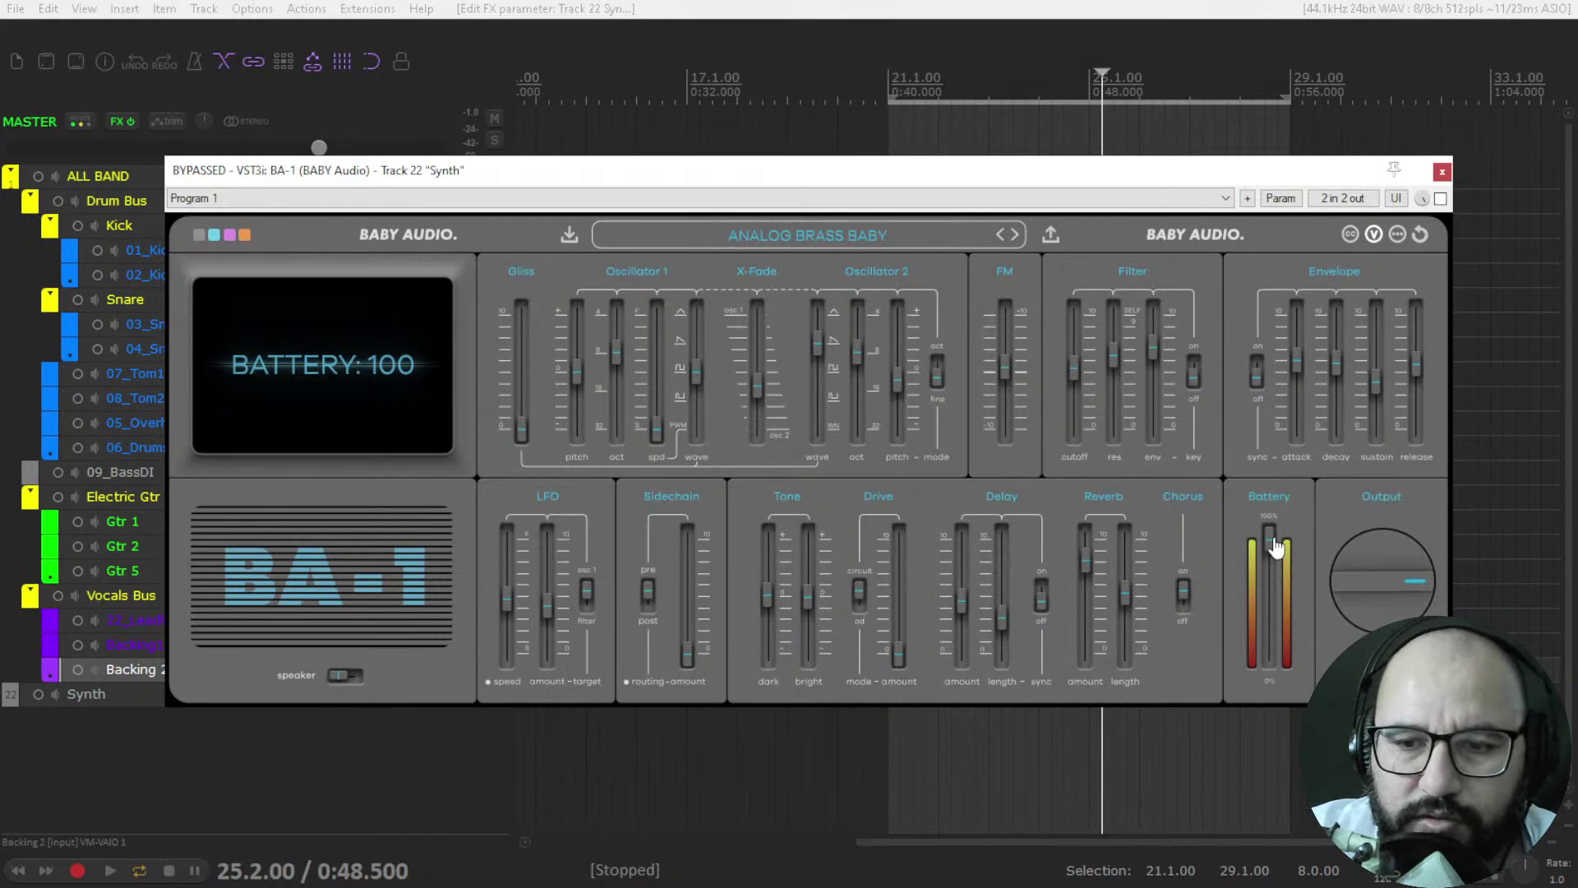
left_click_drag(1272, 546, 1271, 589)
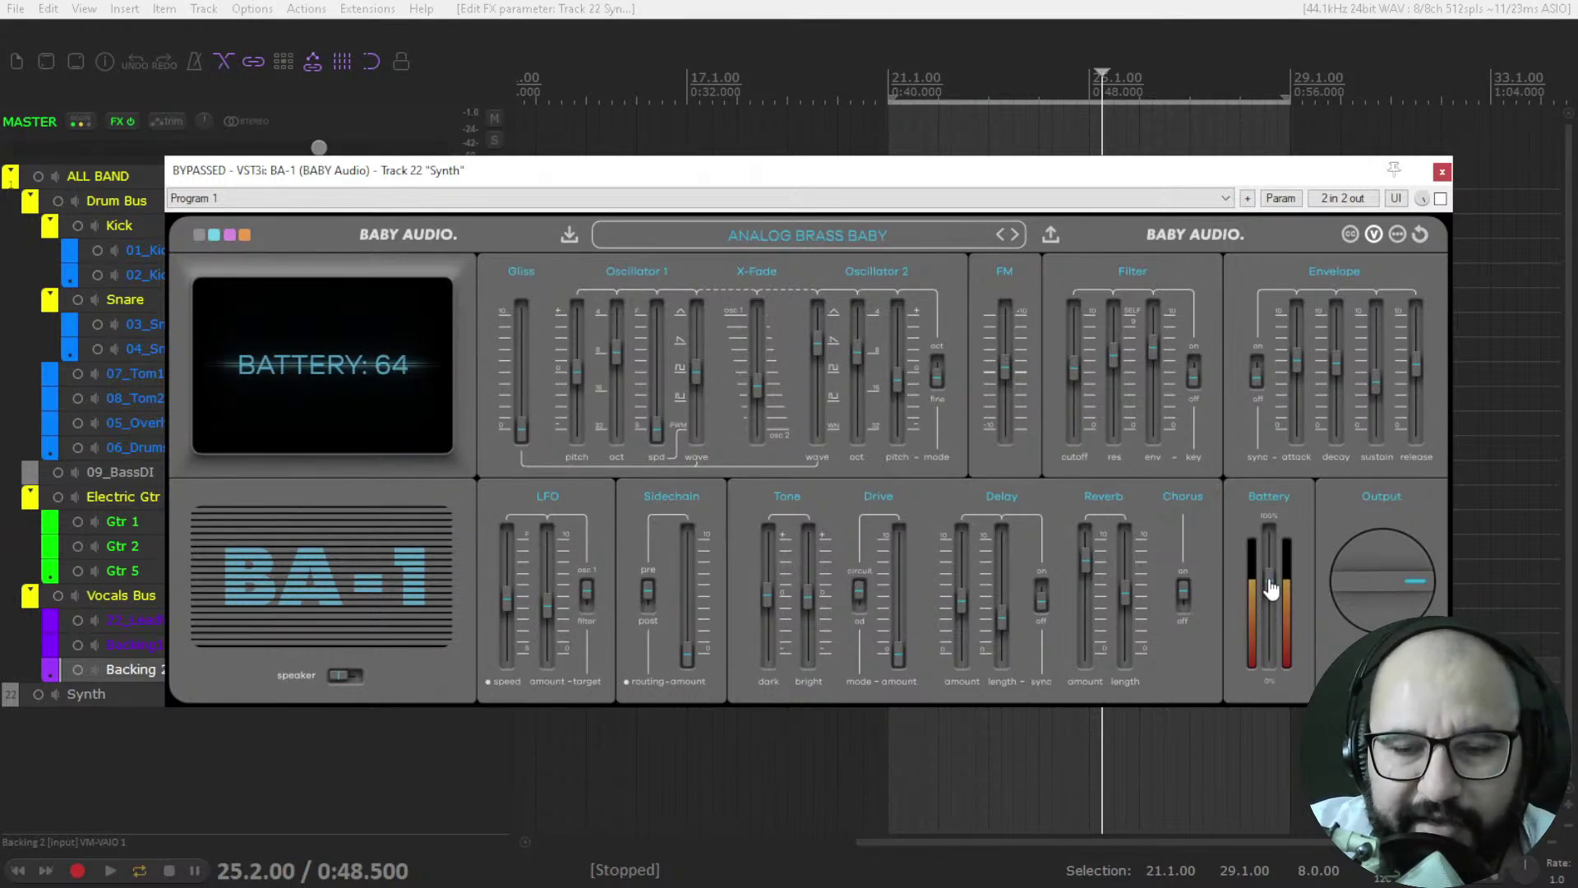
left_click_drag(1271, 588, 1293, 652)
- Switch BA-1's speaker on and off a few times and leave it off
left_click(346, 673)
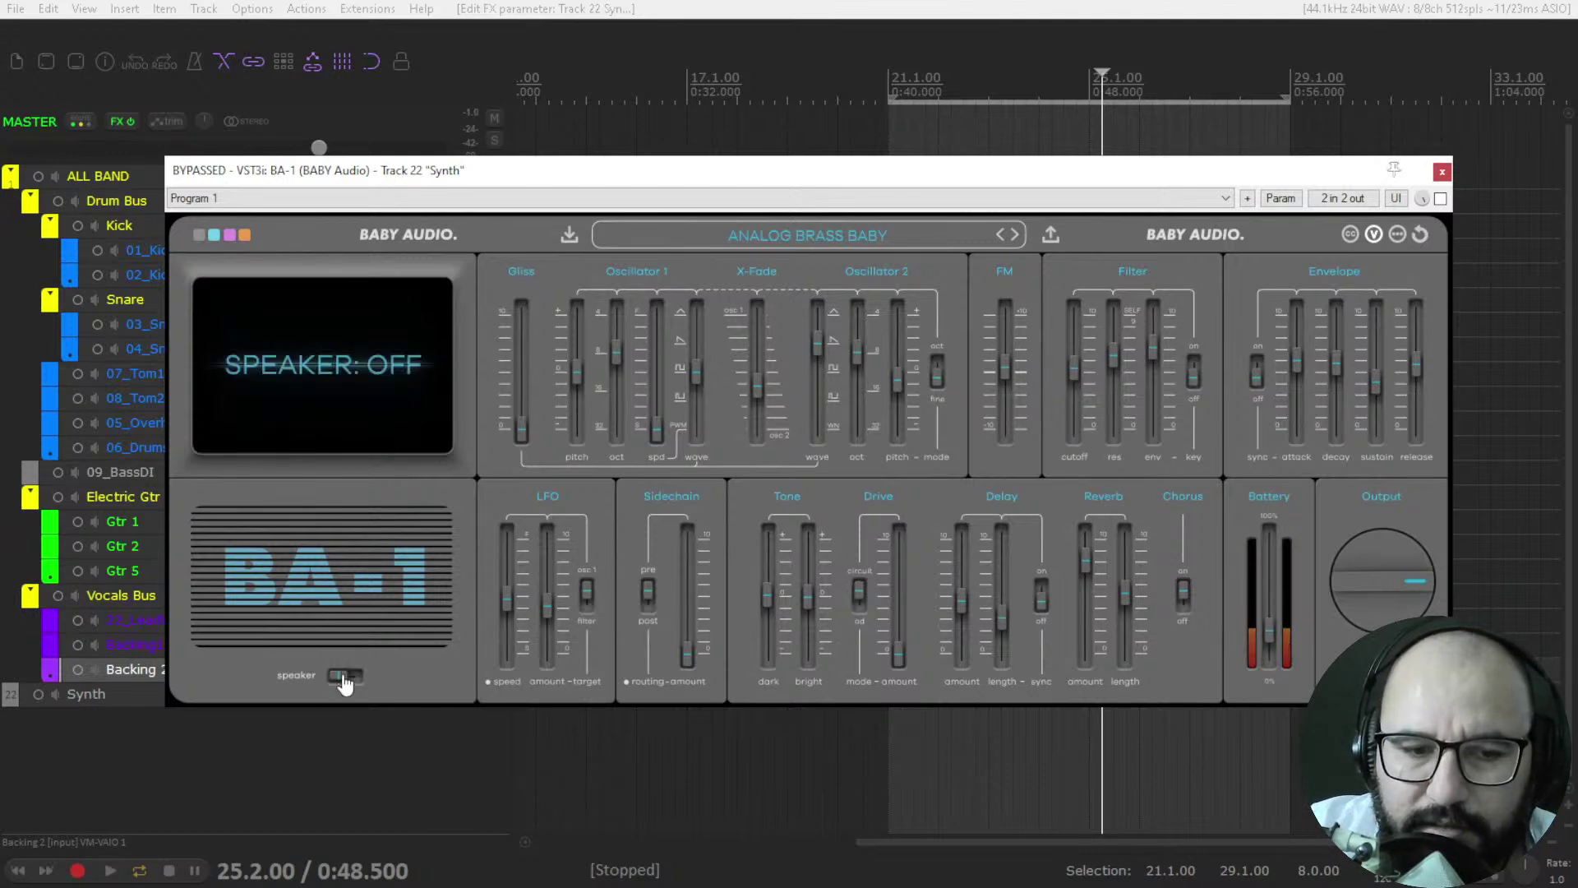
left_click(343, 679)
left_click(341, 684)
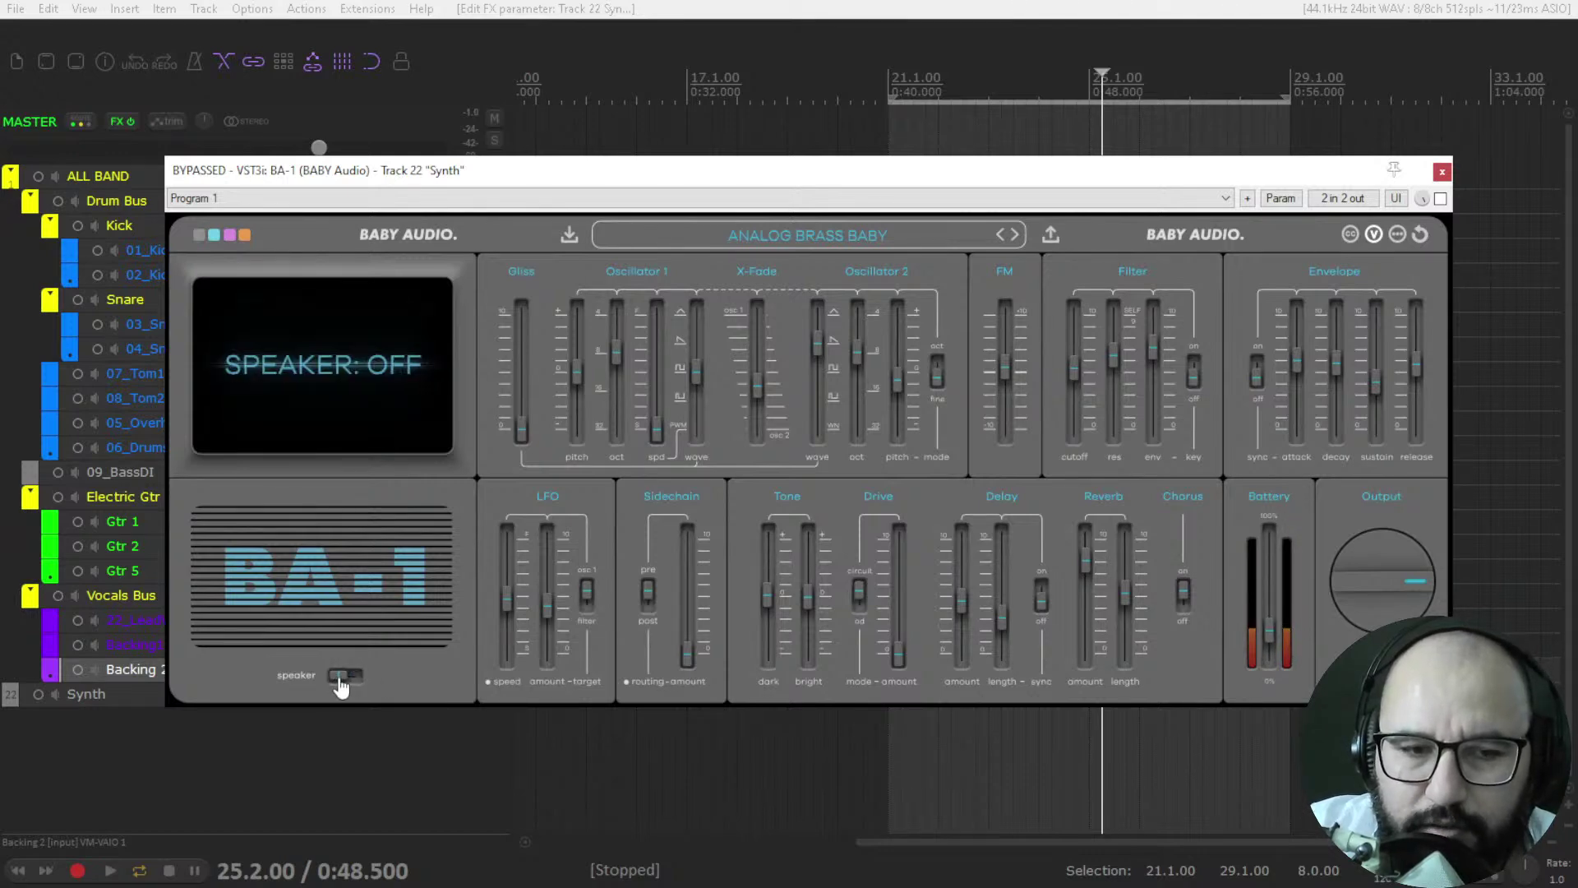
left_click(349, 679)
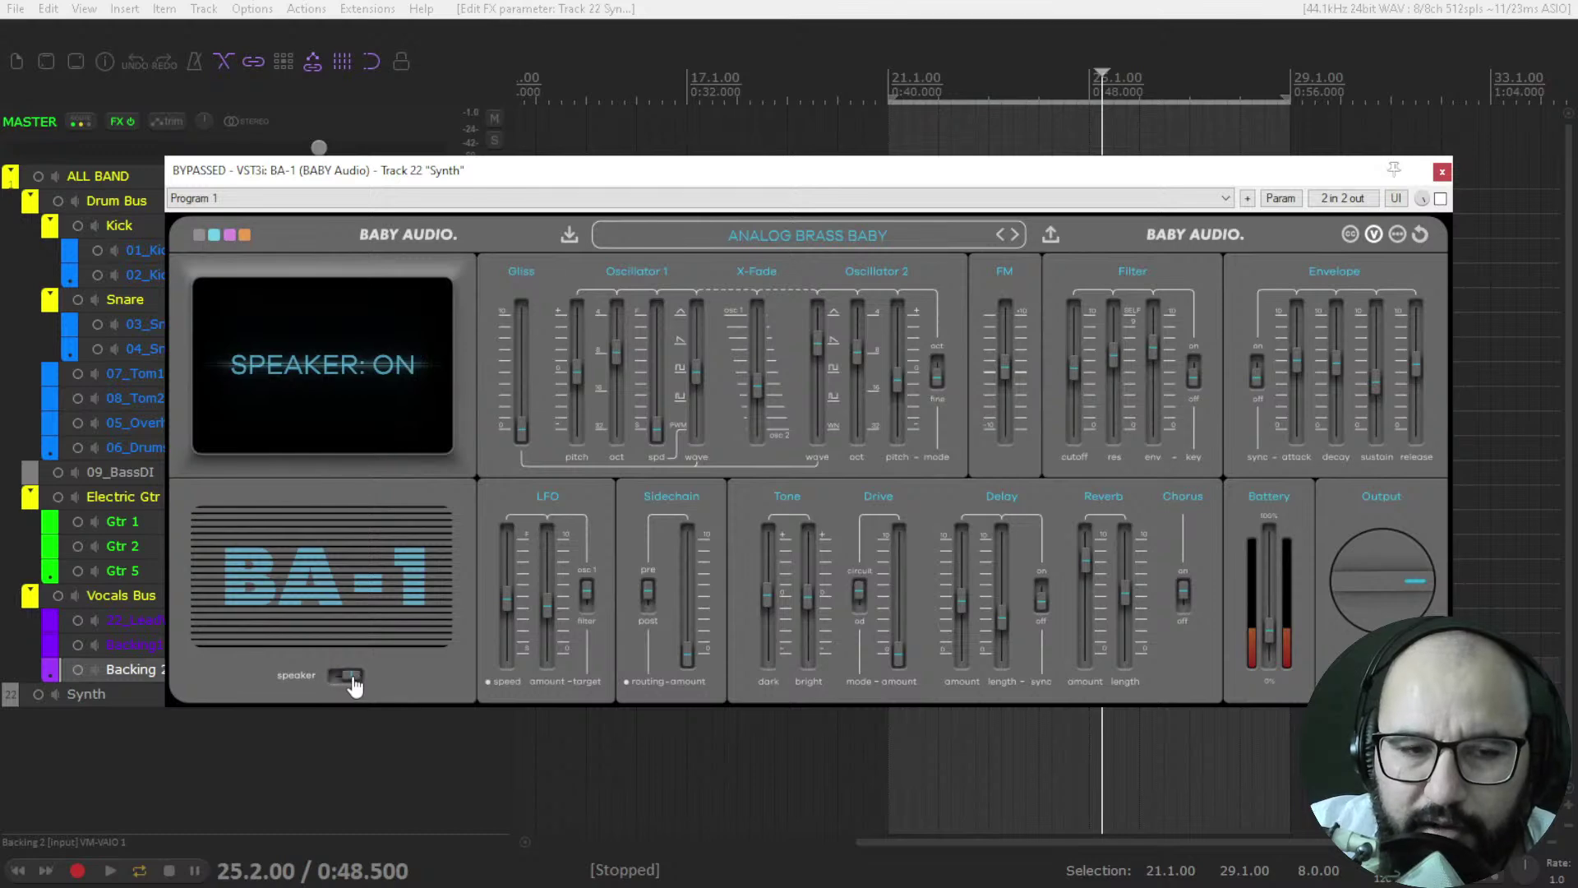
left_click(339, 681)
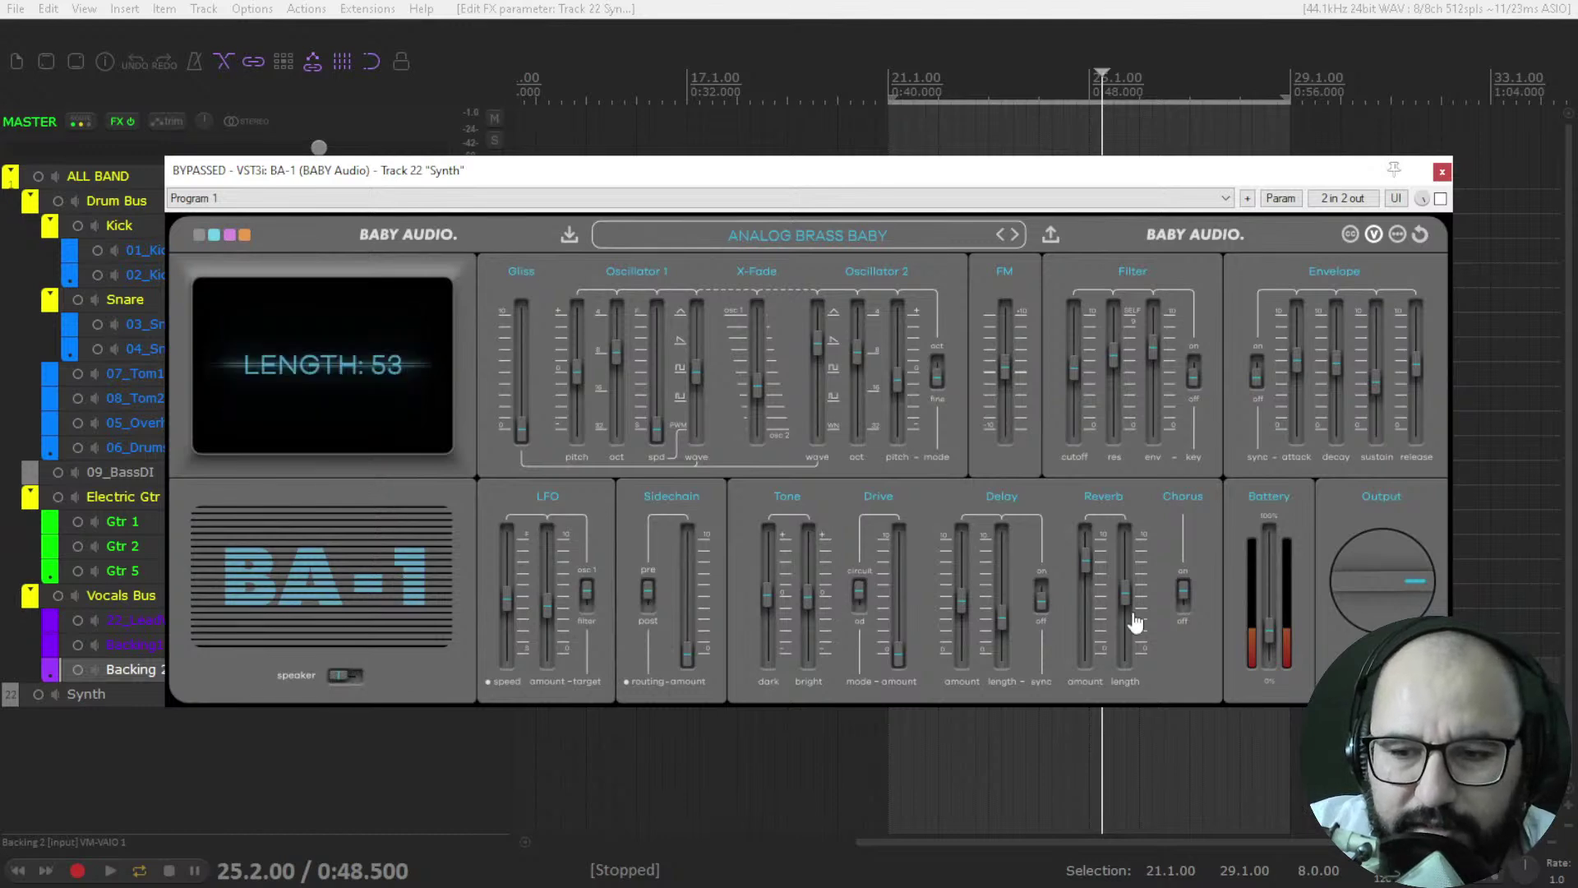
- Check BA-1's Output level and look over the categories and presets in its preset browser
mouse_move(1384, 557)
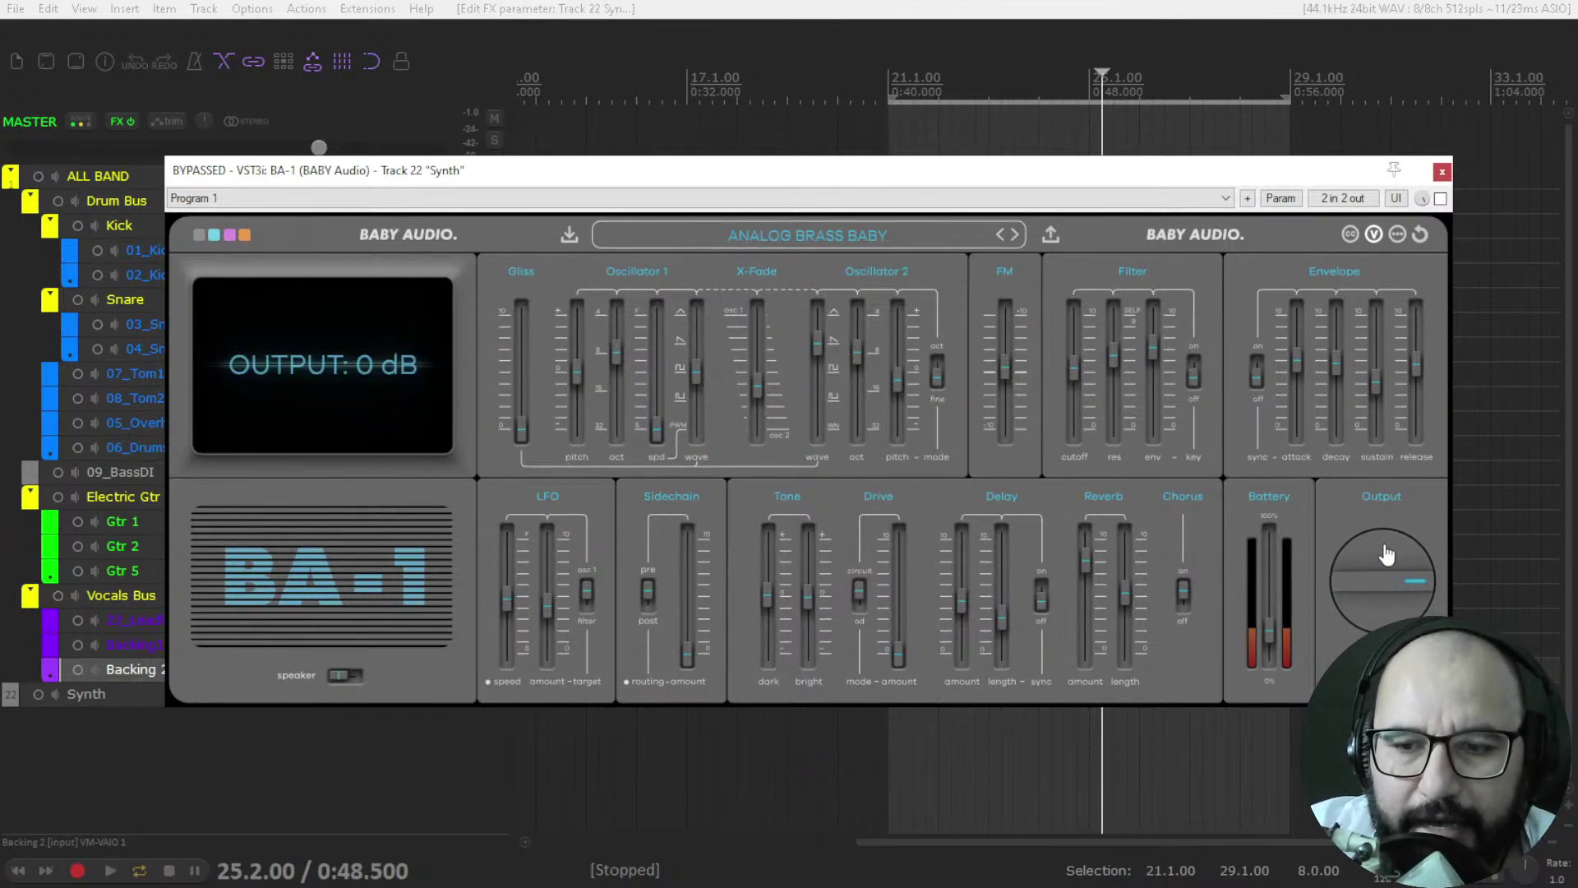
left_click(806, 240)
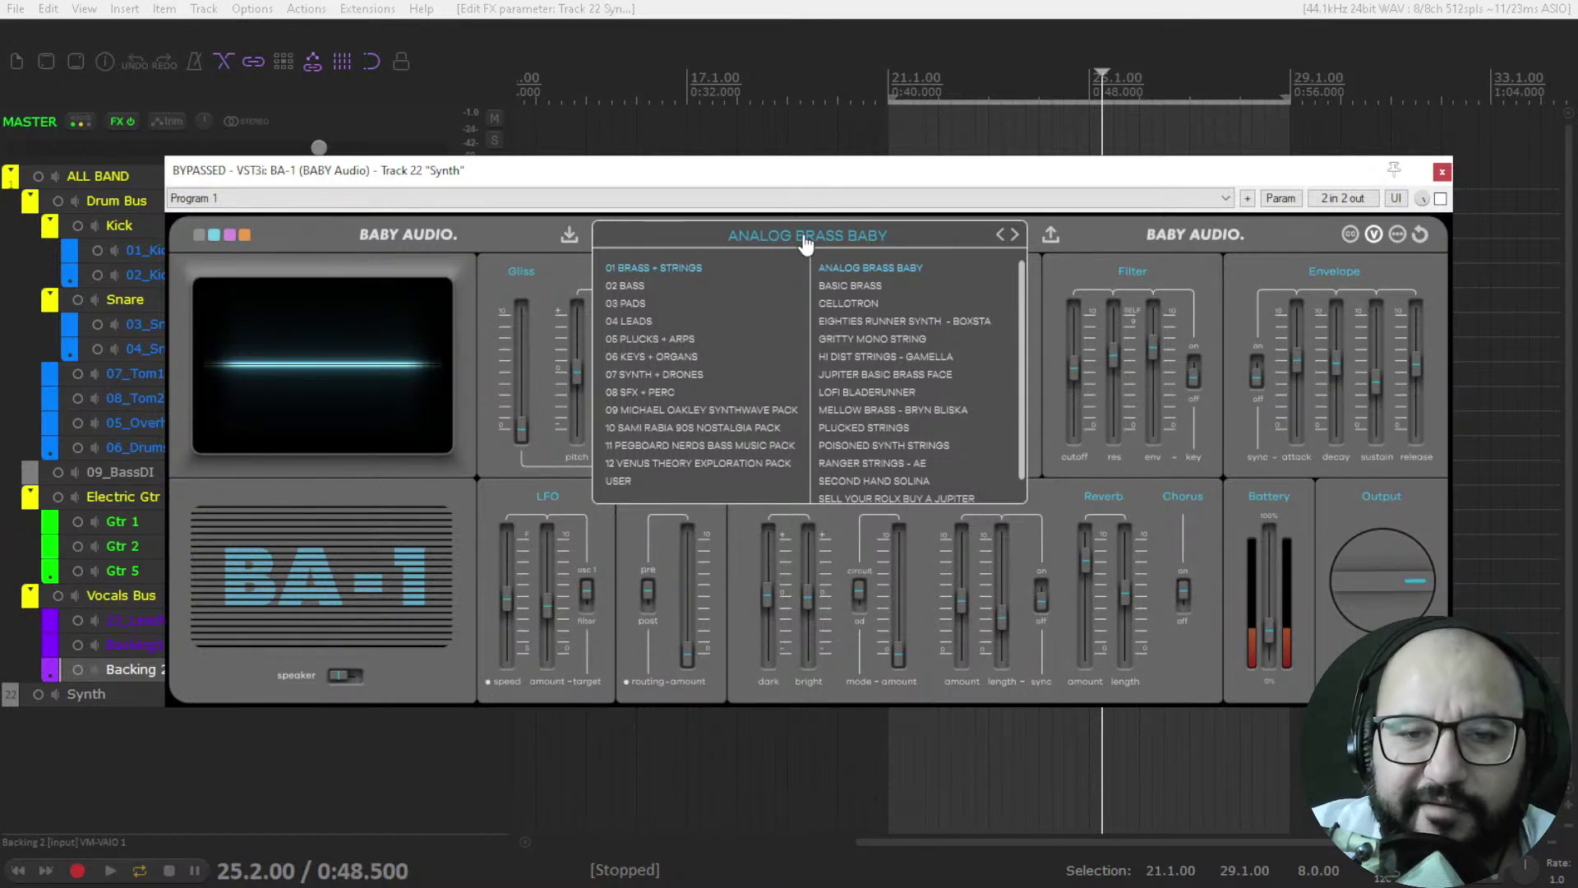
left_click(1072, 232)
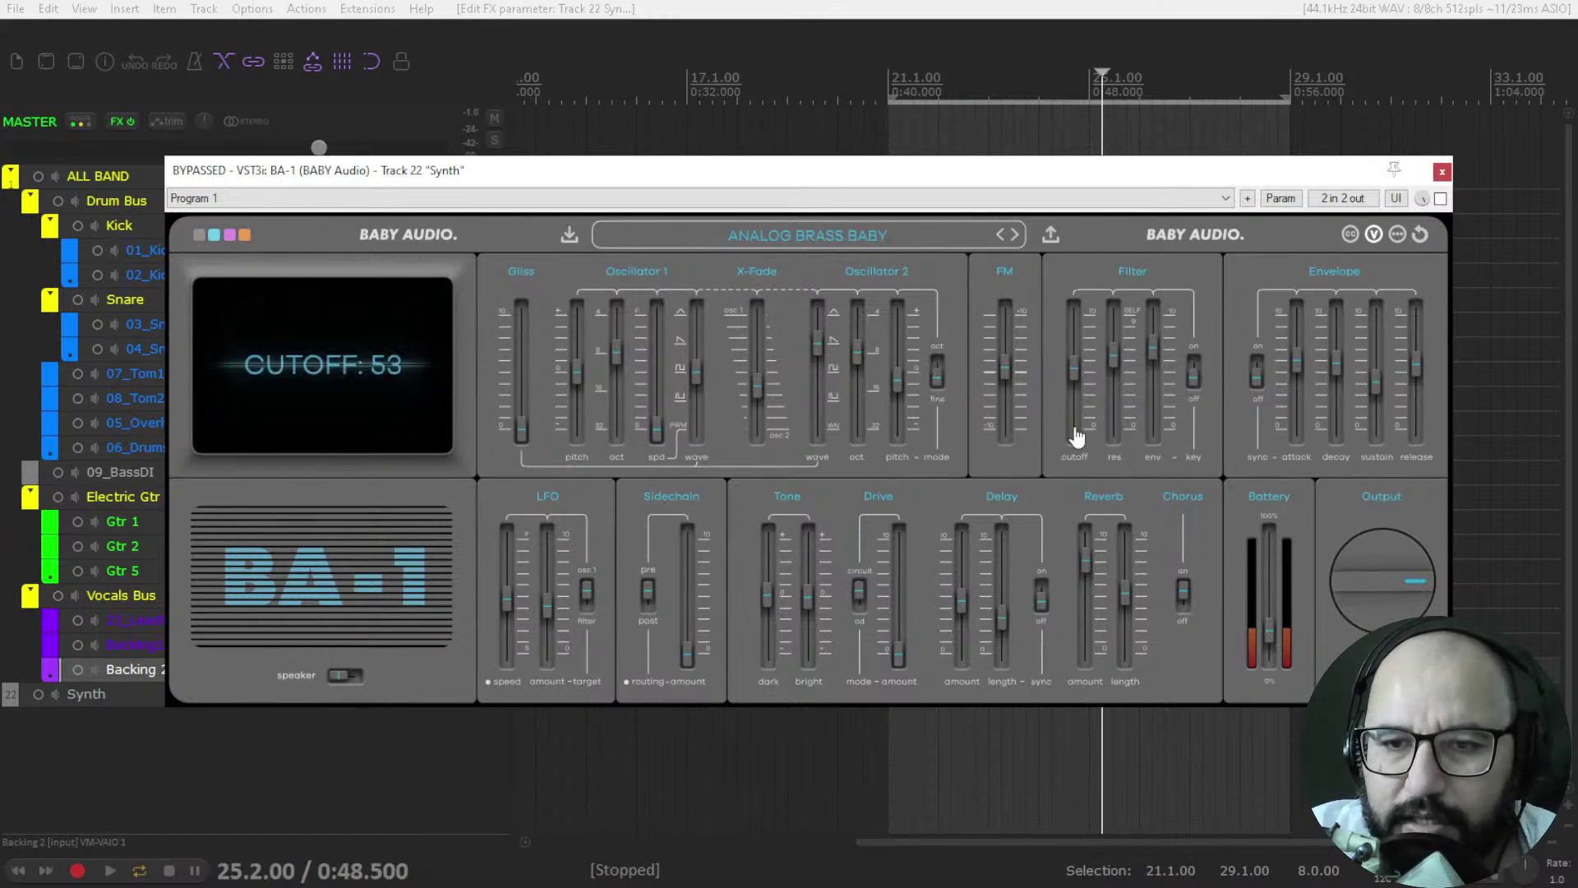
- Enable the bypassed BA-1 plugin and play the song from 21.1.00
left_click(891, 98)
key("space")
key("space")
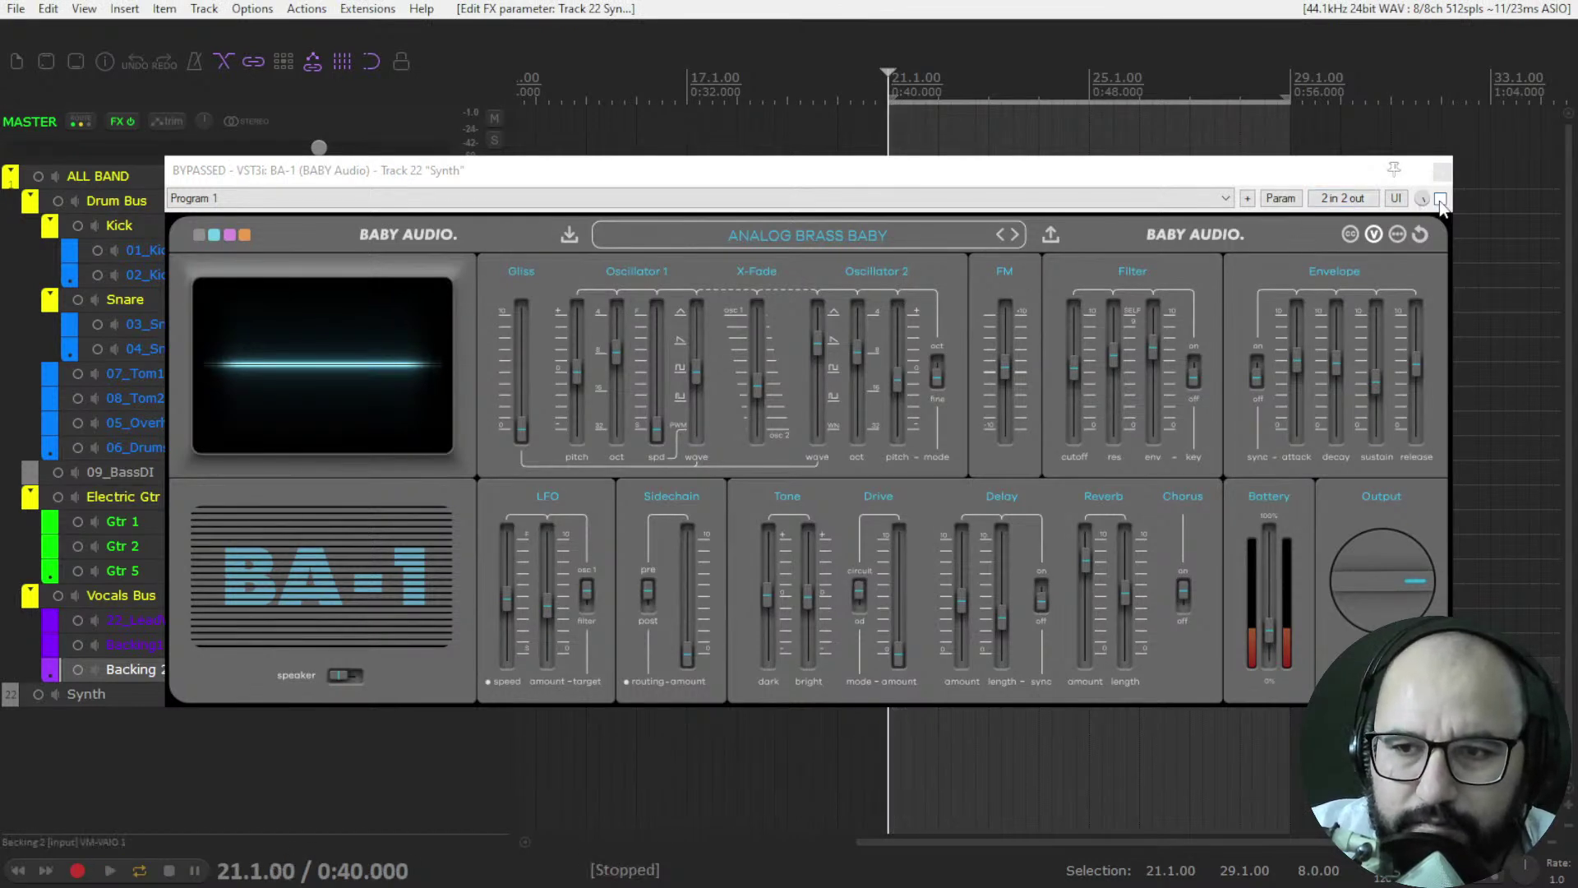
left_click(1440, 199)
key("space")
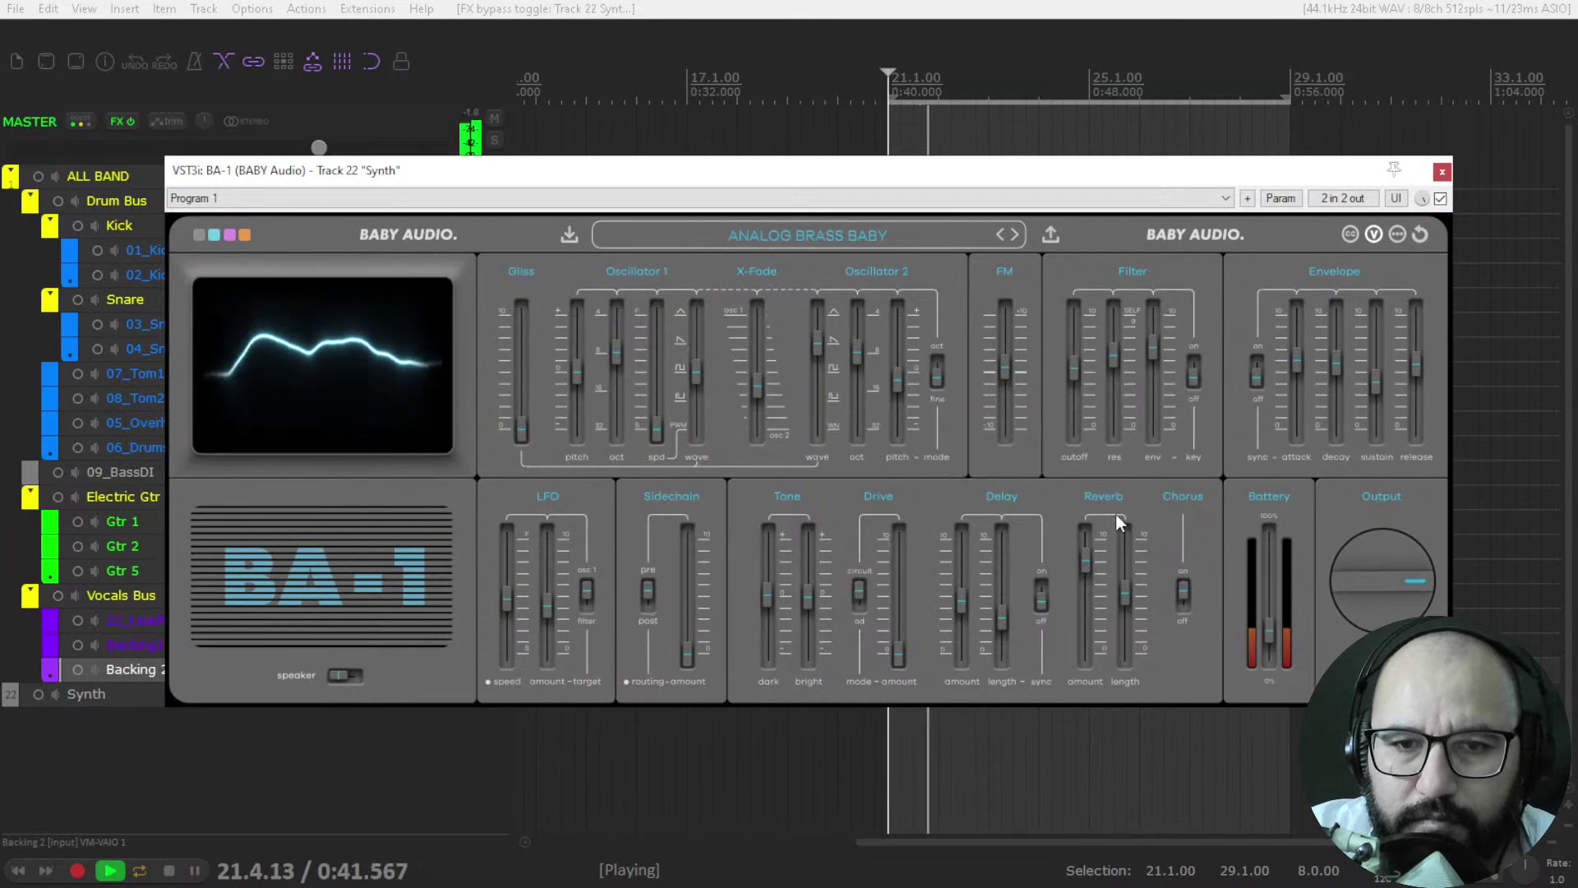
- Load the BASIC BRASS preset from the Brass + Strings category and play the section with it
left_click(799, 241)
left_click(881, 292)
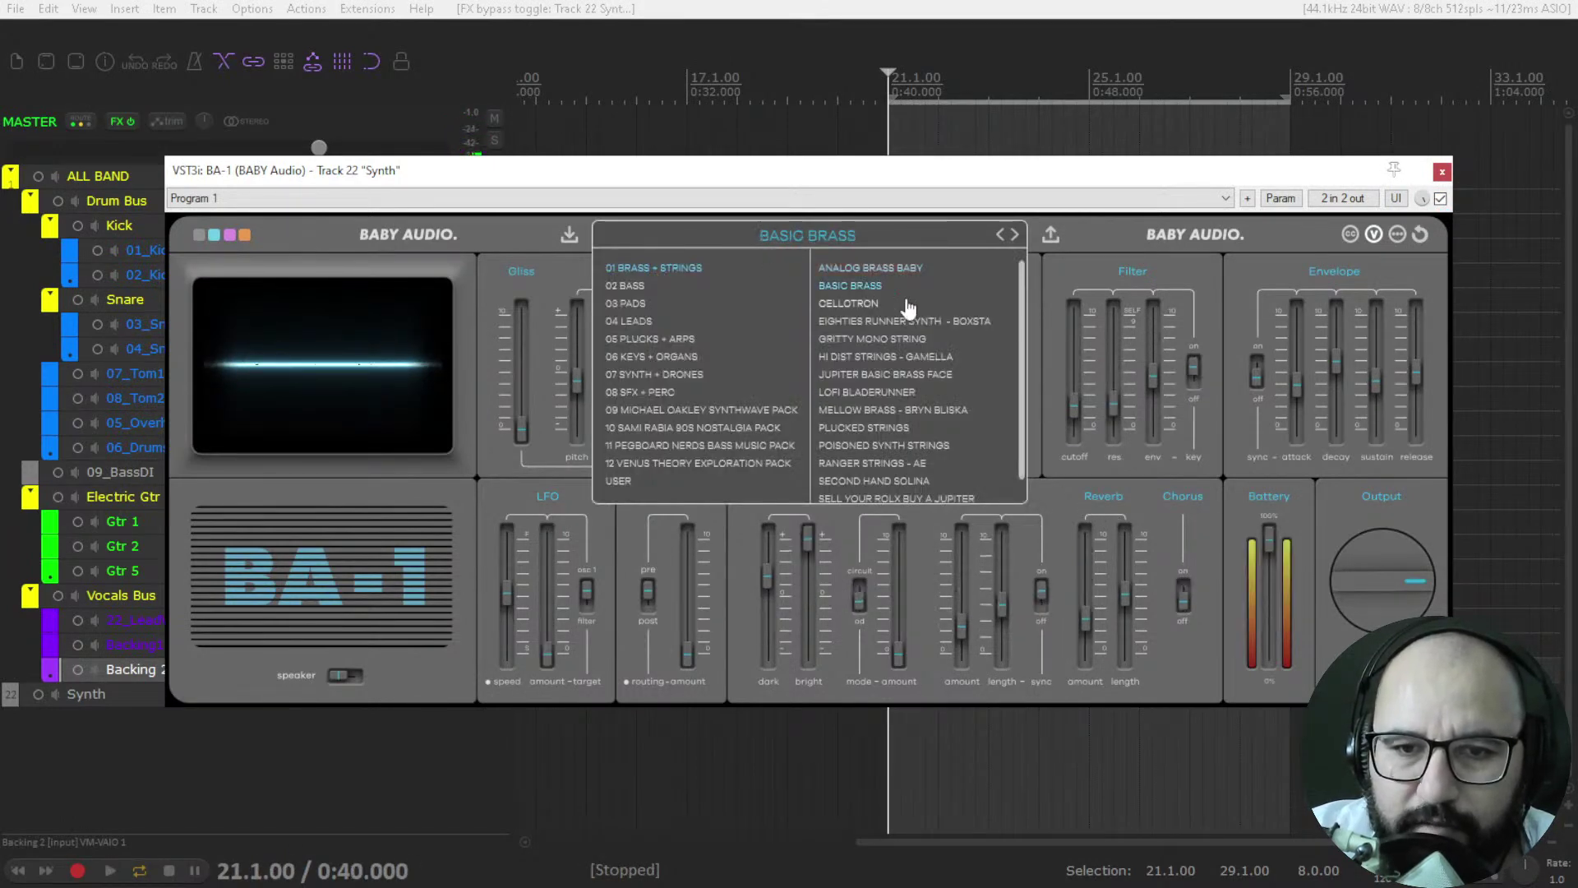
key("space")
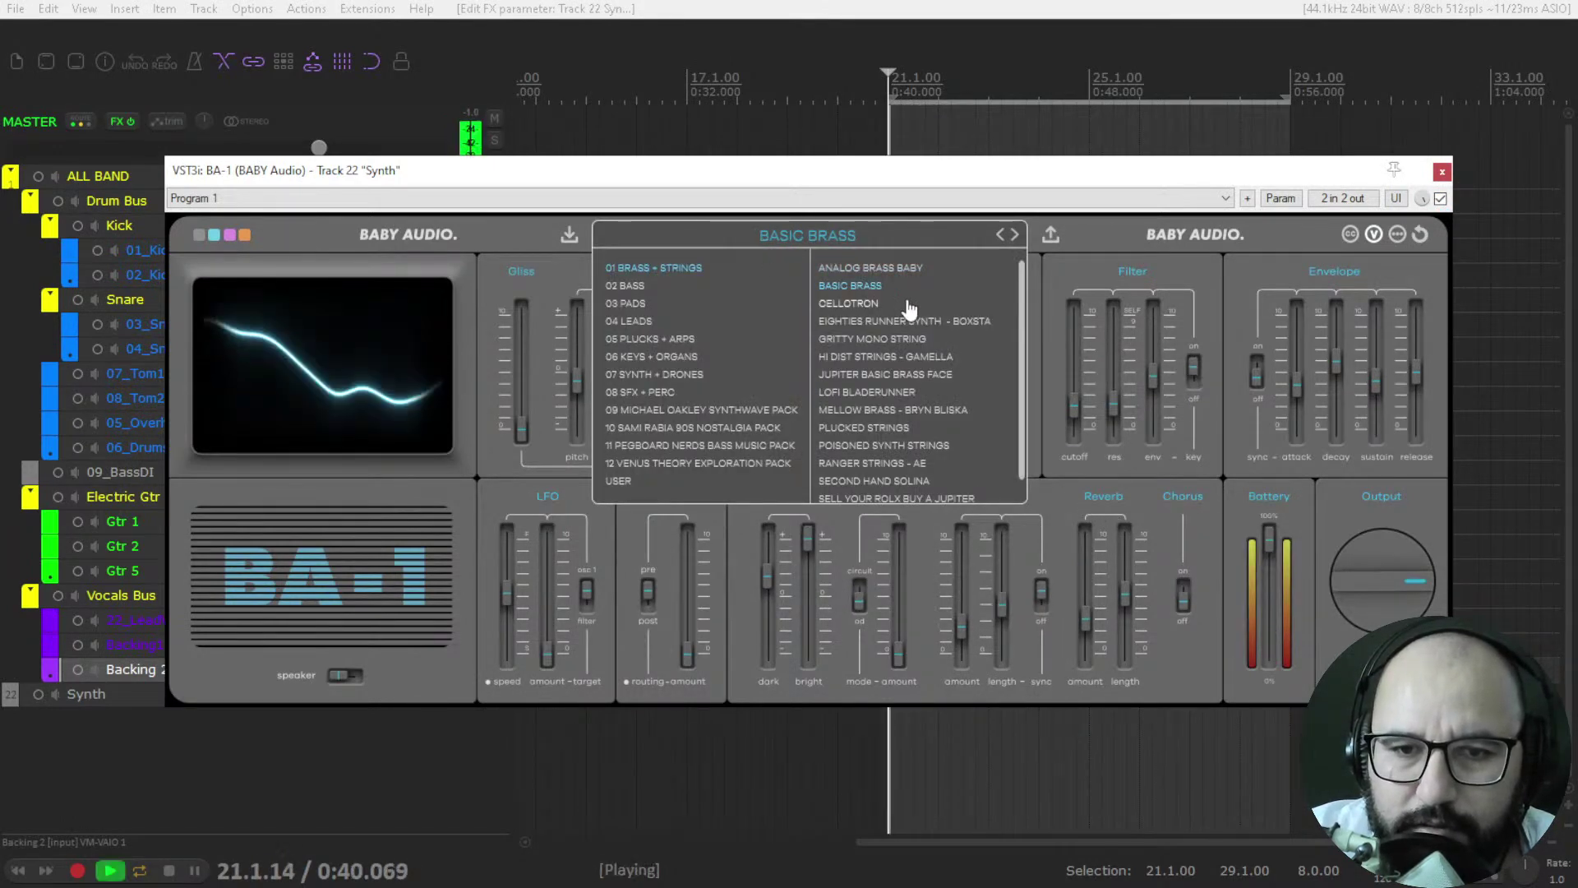
- Load the A SPACE SYMPHONY preset from the 03 PADS category and stop playback after auditioning it
left_click(638, 305)
left_click(874, 276)
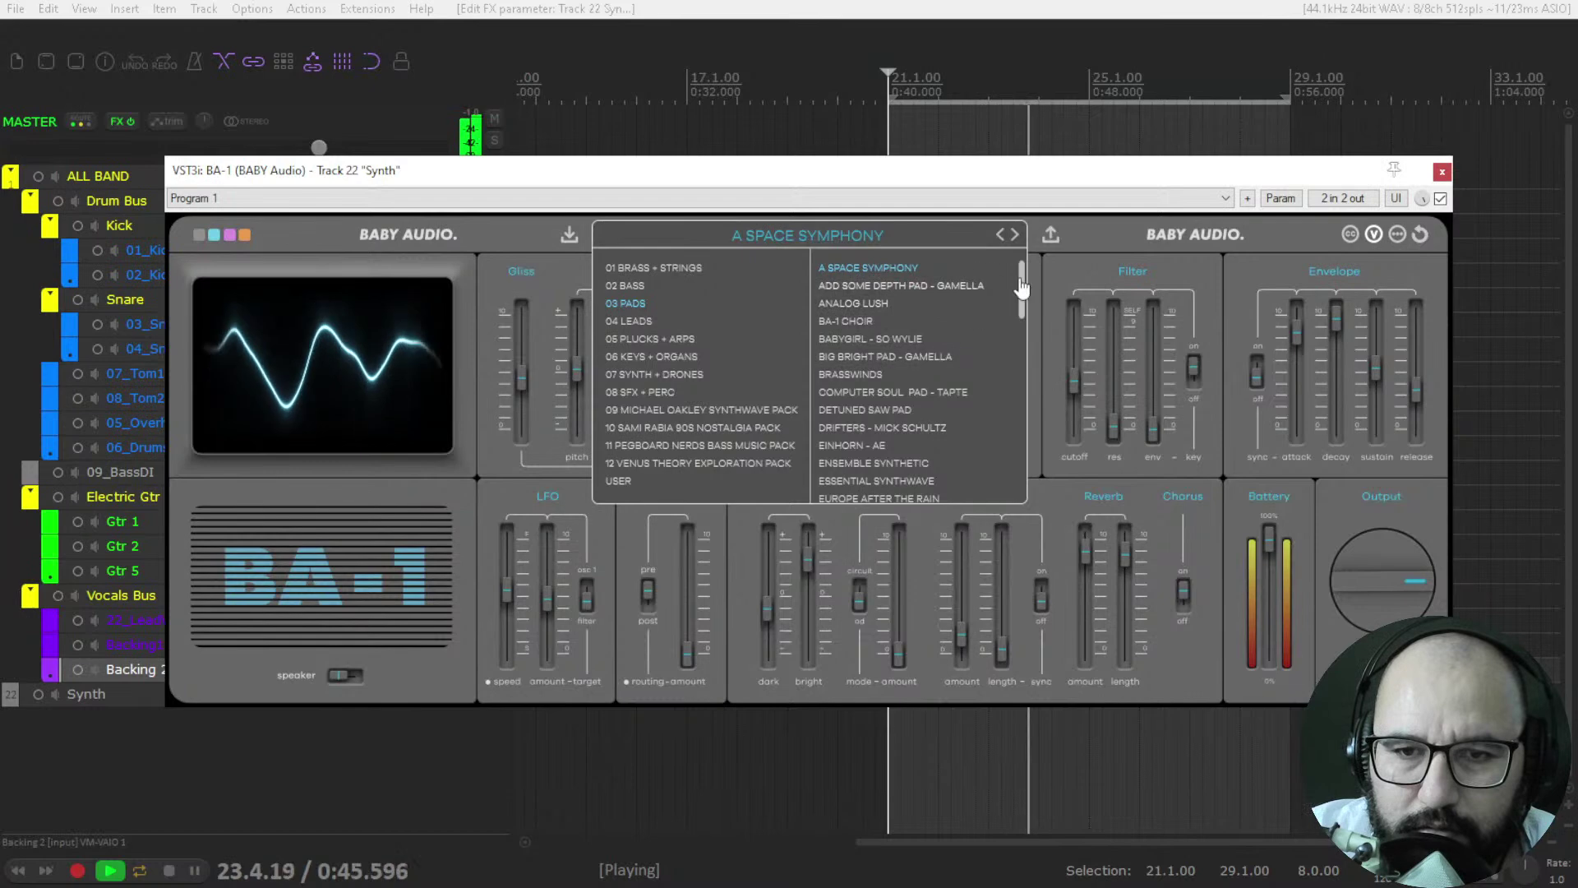
left_click(999, 298)
key("space")
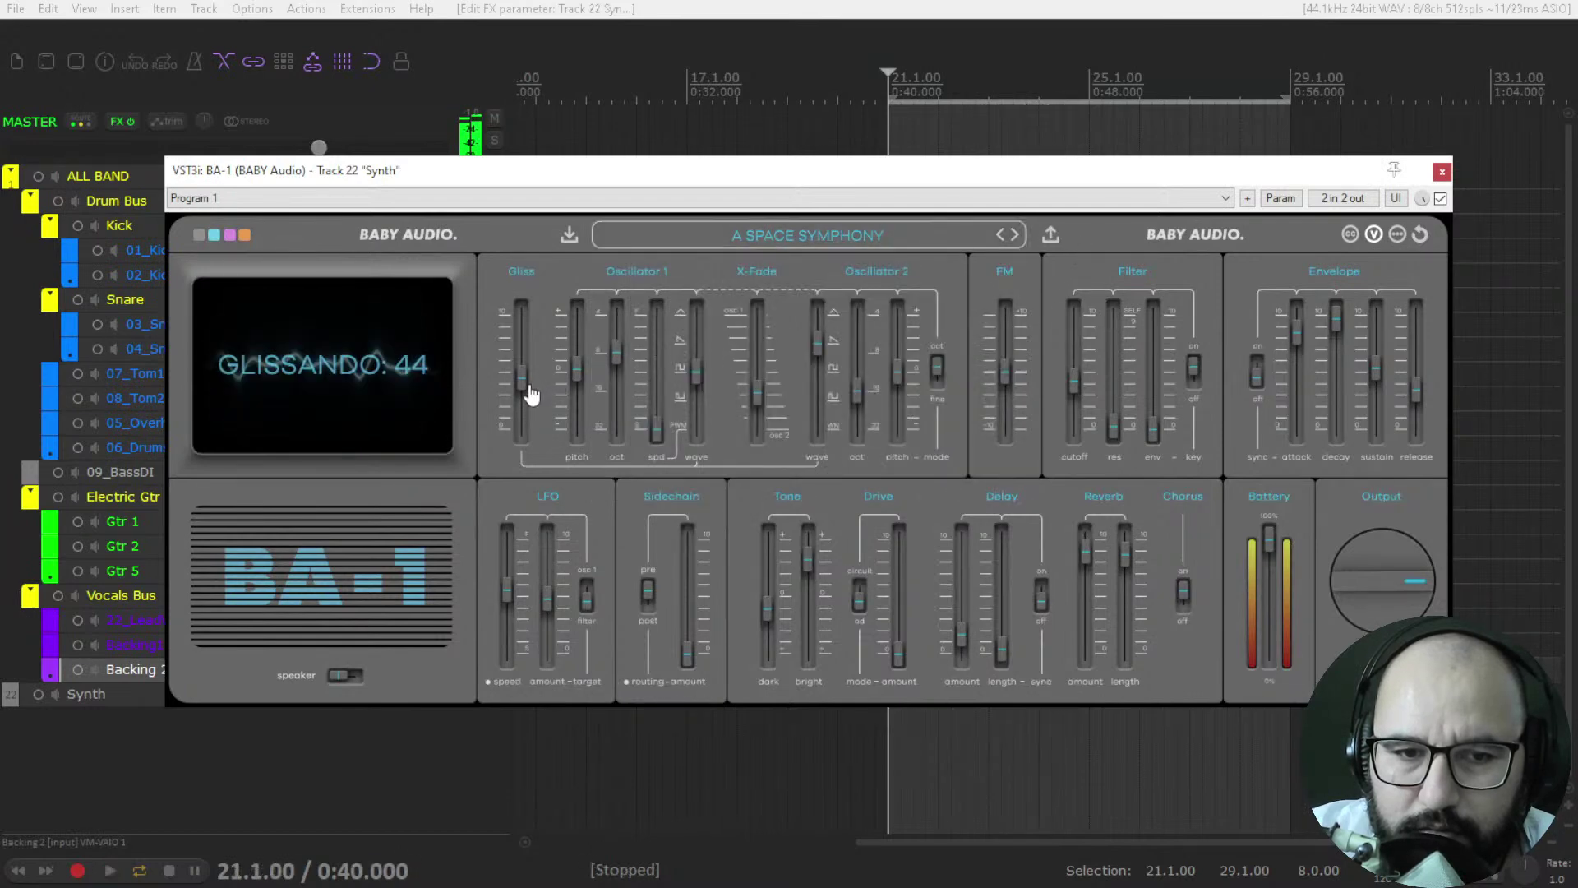
- During playback, raise the glissando slightly and sweep X-Fade fully to Oscillator 2, returning it to about the centre
key("space")
left_click_drag(528, 366, 579, 387)
left_click_drag(756, 394, 757, 457)
left_click(816, 374)
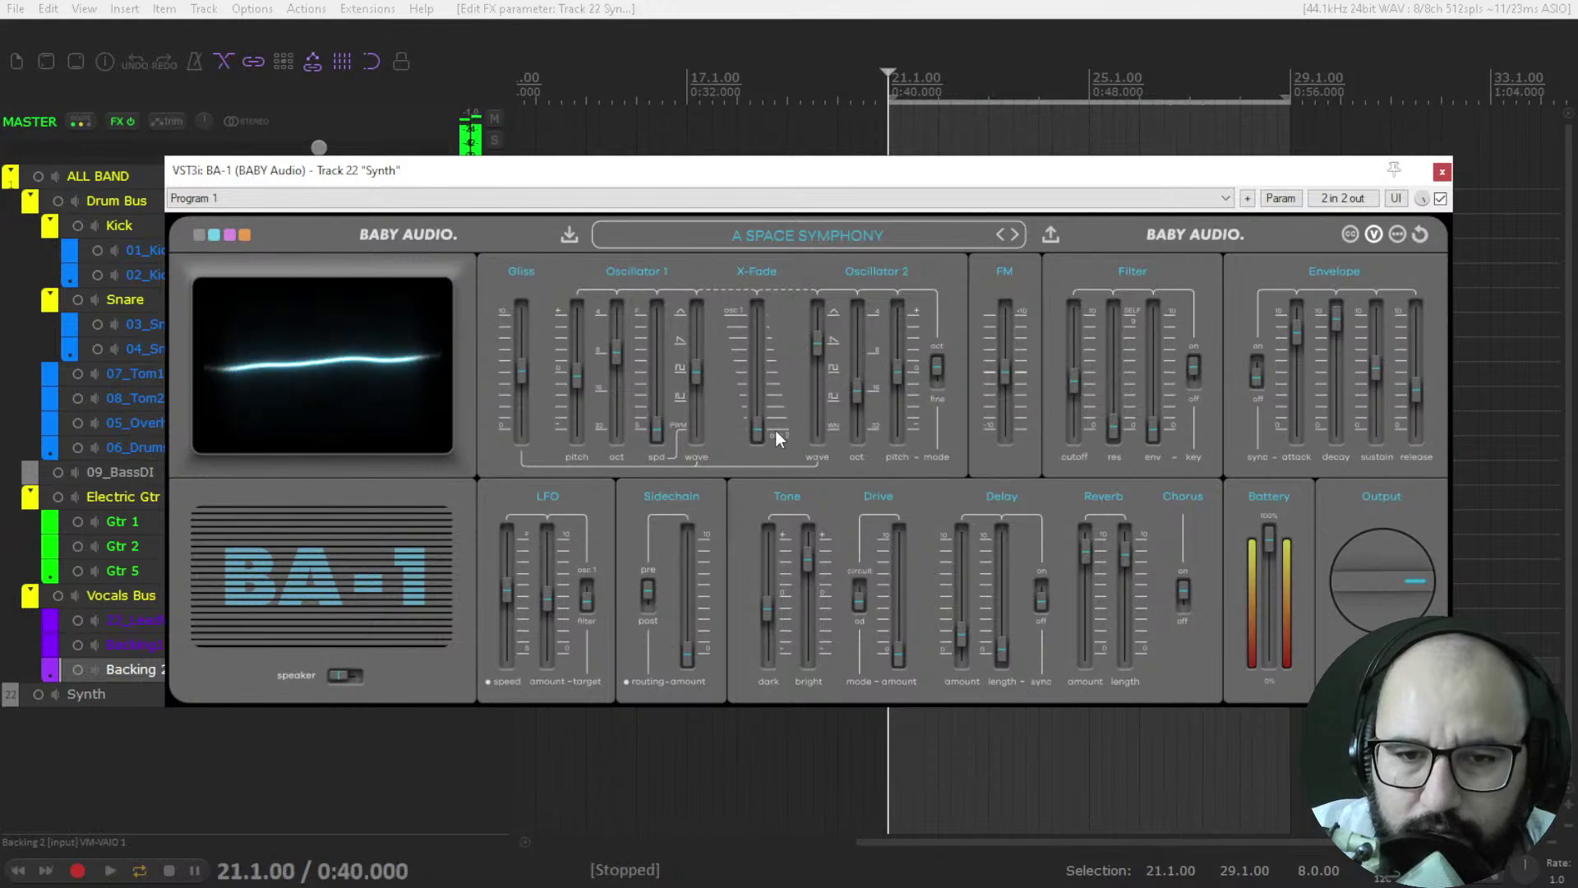
mouse_move(761, 385)
left_mouse_down()
mouse_move(761, 322)
mouse_move(757, 447)
mouse_move(755, 325)
mouse_move(757, 387)
left_mouse_up()
key("space")
- Raise the FM amount to near maximum and replay the section with the Battery at full
left_click_drag(1004, 387, 1011, 310)
key("space")
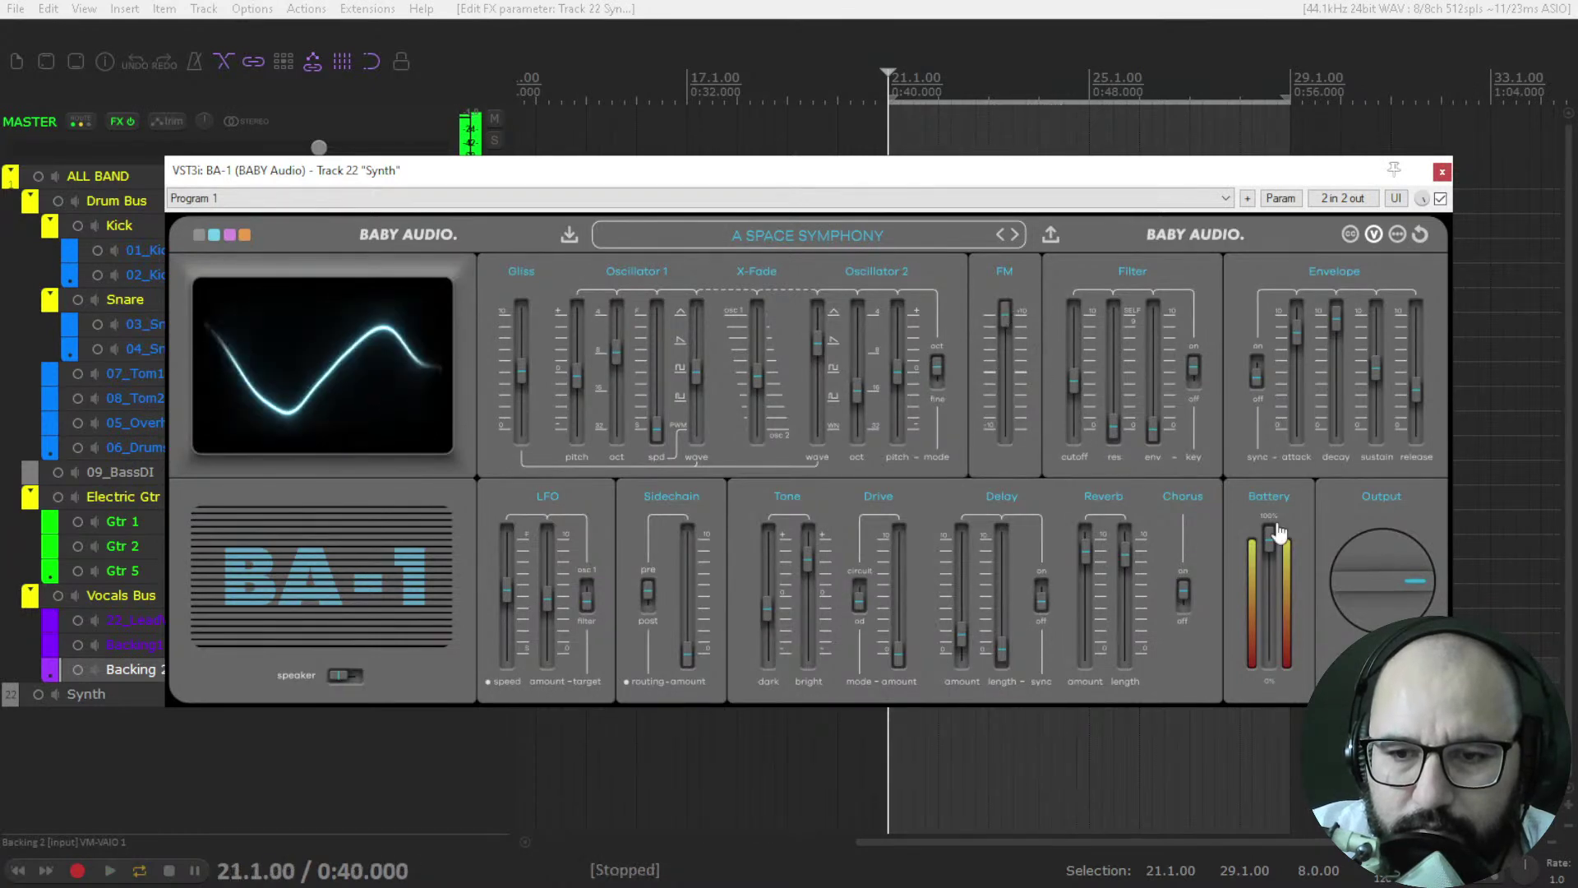
mouse_move(1274, 542)
left_mouse_down()
mouse_move(1279, 687)
mouse_move(1268, 535)
left_mouse_up()
key("space")
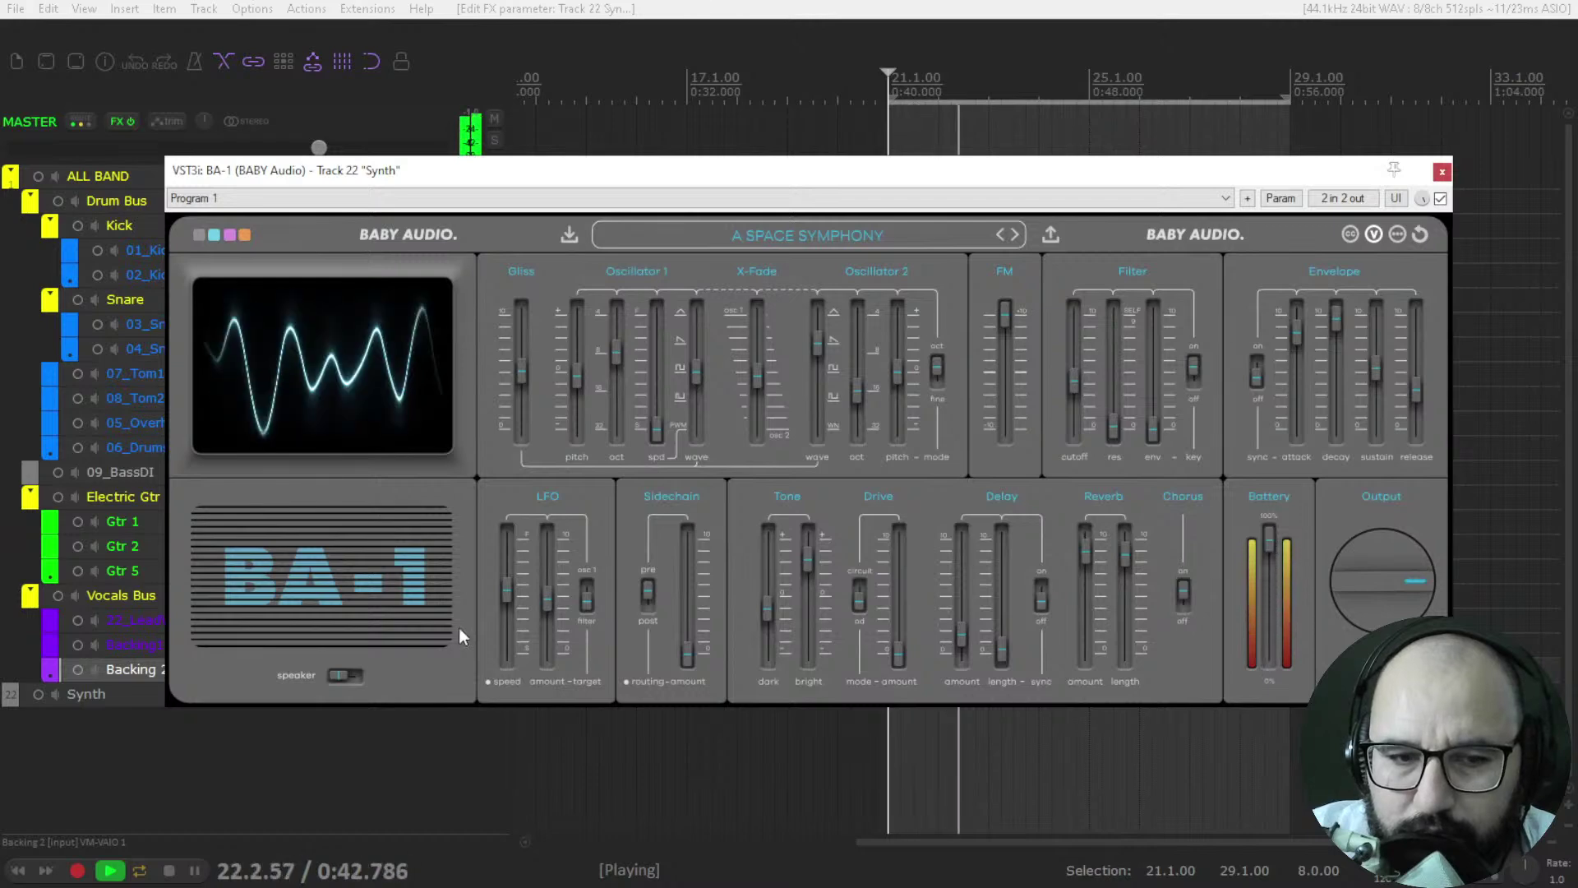
- Try the speaker on during playback, leave it off, and lower the Battery to slightly below mid-range
left_click(352, 679)
left_click(352, 679)
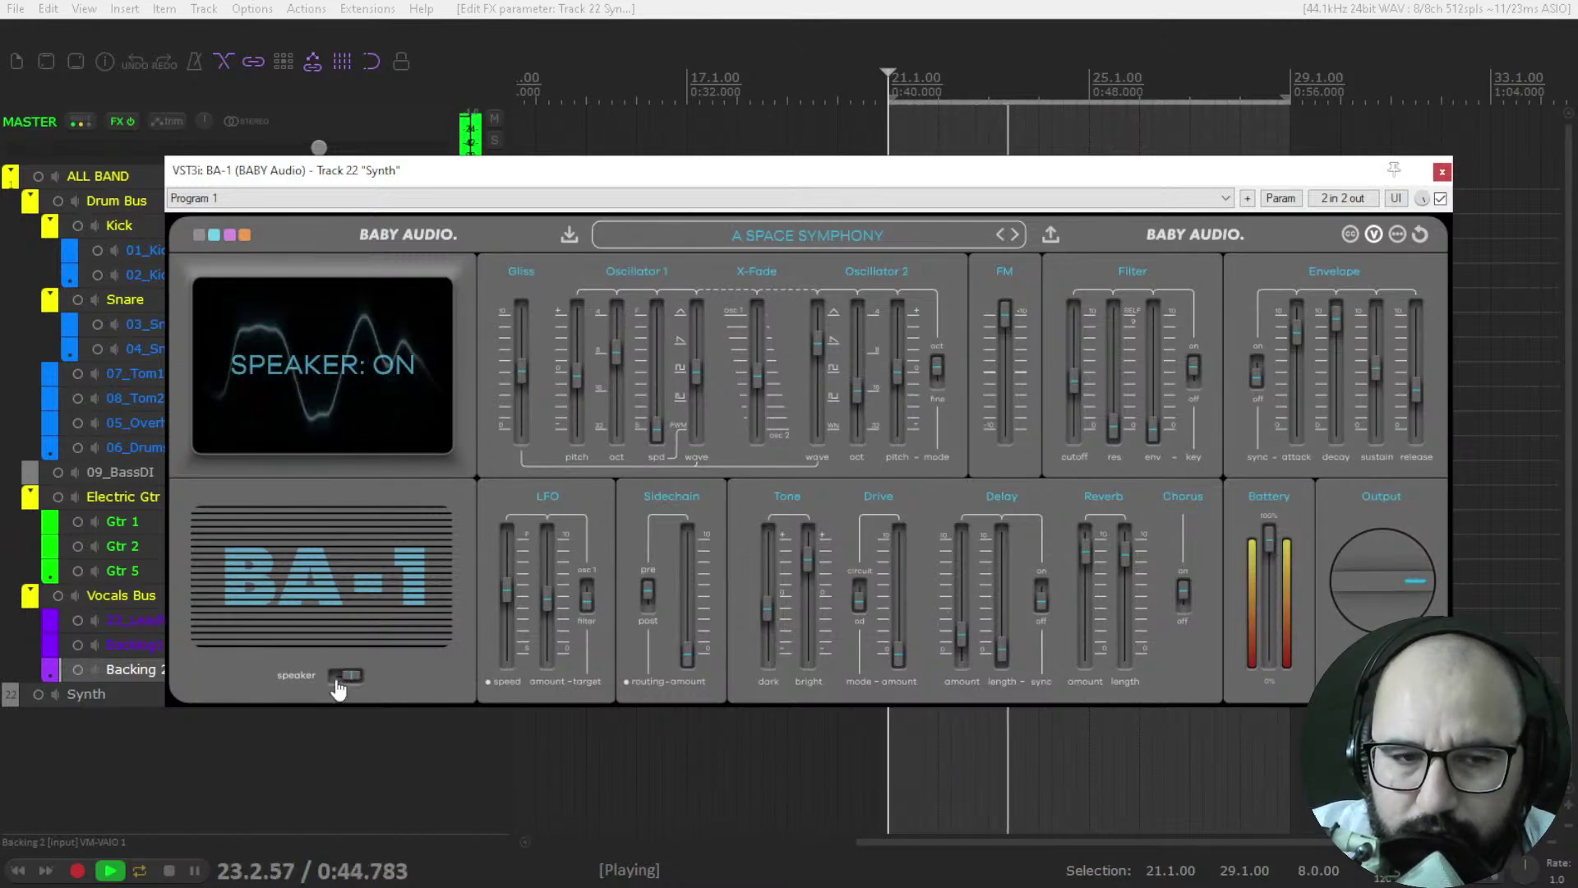
left_click(347, 676)
left_click_drag(1271, 535, 1273, 623)
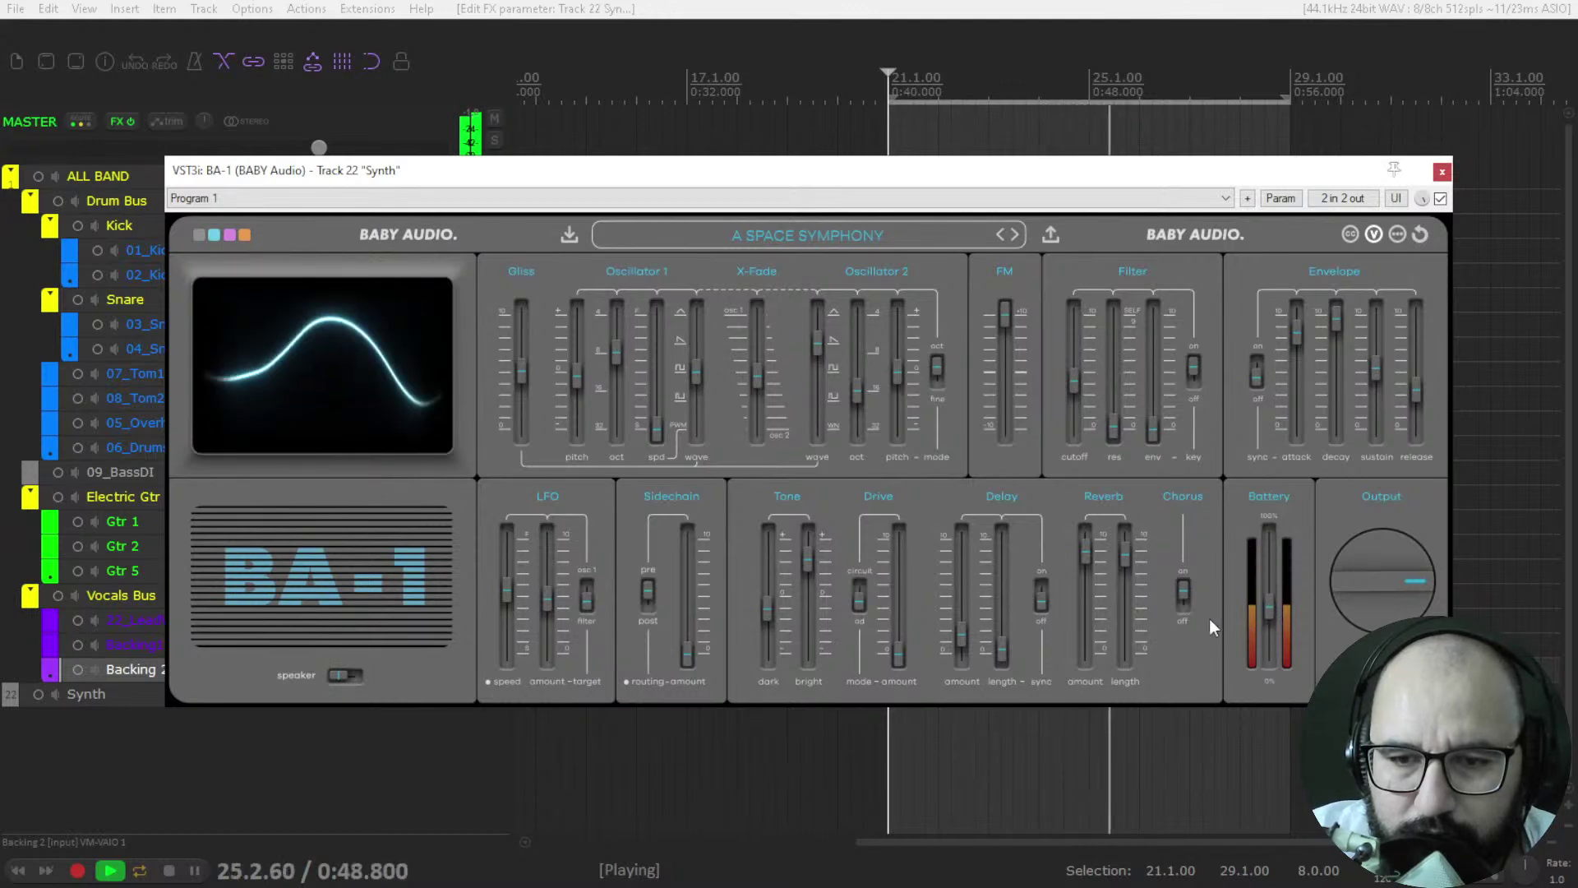
- Try the delay's Sync switch, leaving it off, and compare the chorus settings during playback, leaving the chorus off
left_click(1042, 602)
key("space")
left_click(1042, 604)
key("space")
left_click(1184, 604)
left_click(1183, 604)
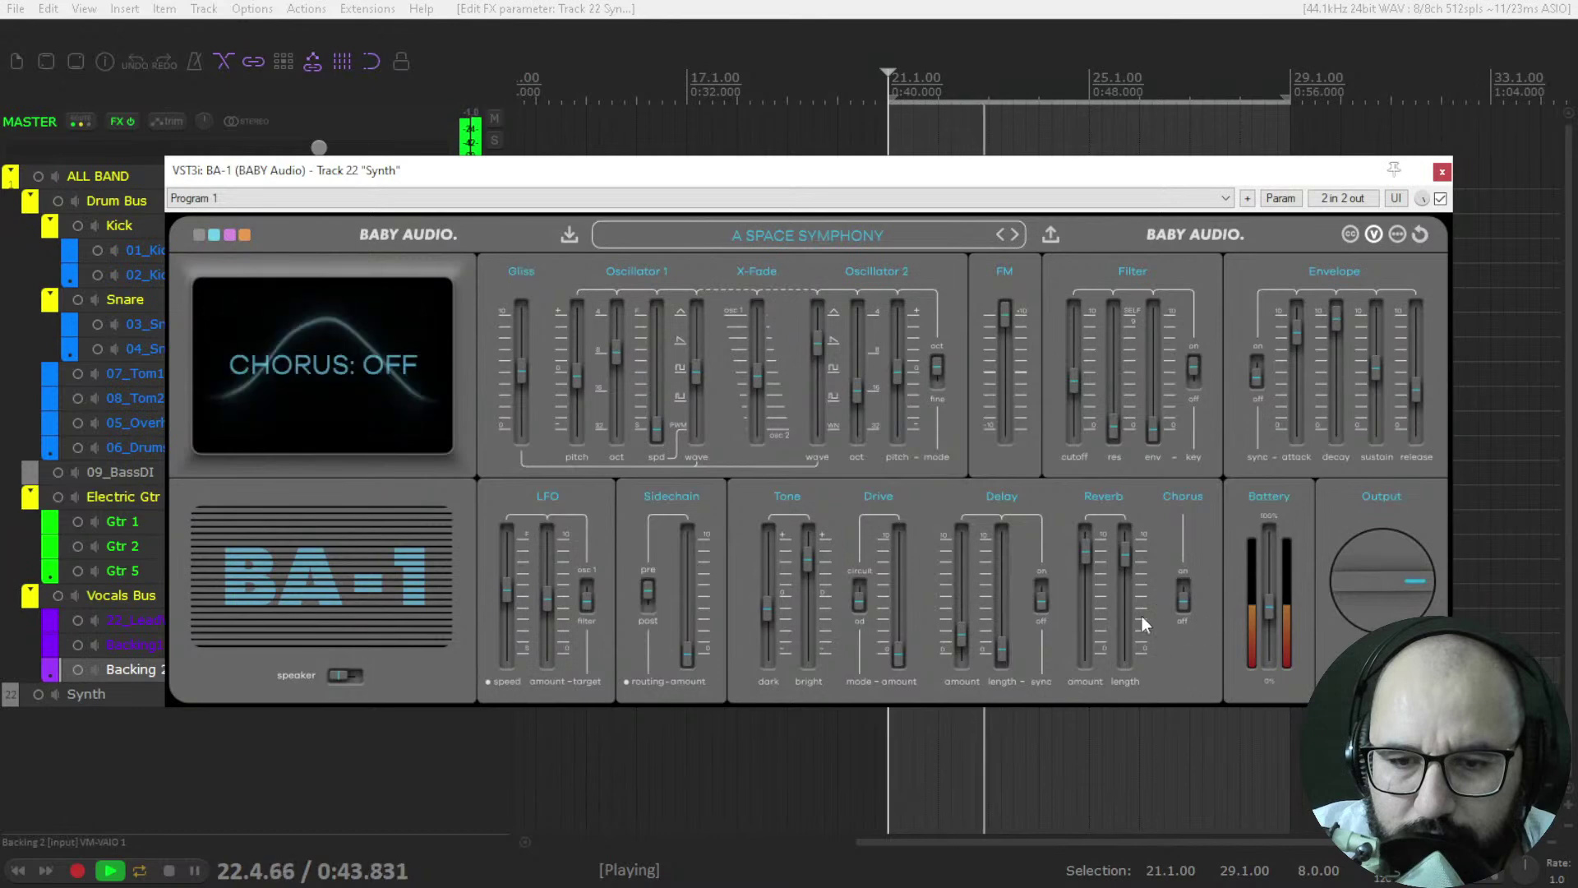
- Raise the Drive amount to 51 while the section plays, and stop playback
left_click_drag(899, 655, 891, 615)
key("space")
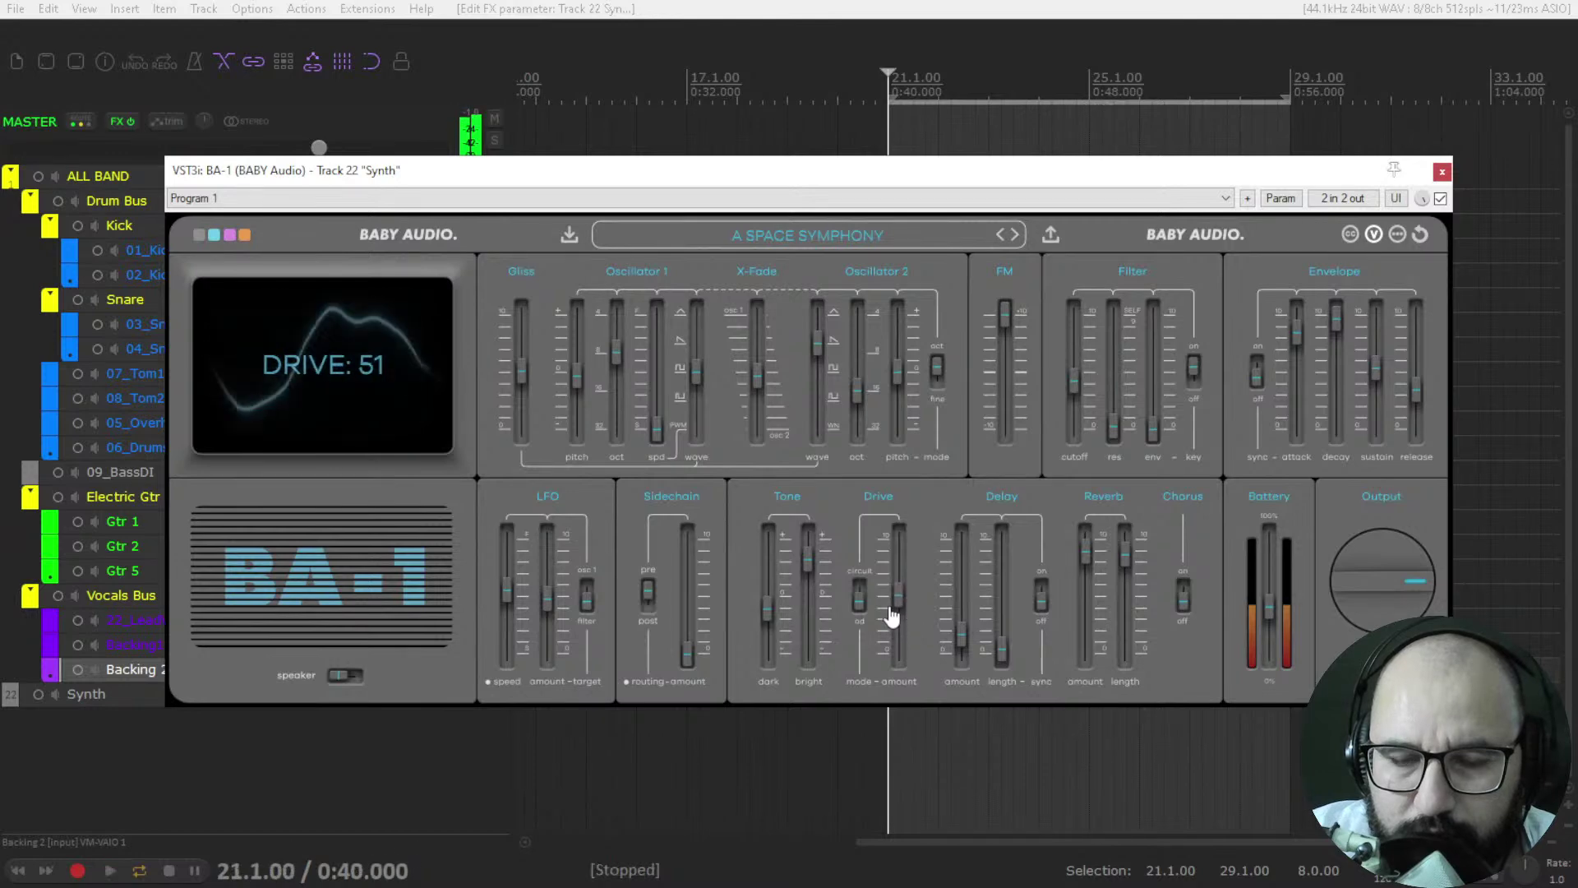
- Audition the pad presets Babygirl - So Wylie and Brasswinds during playback, lowering the output to -7 dB
left_click(809, 236)
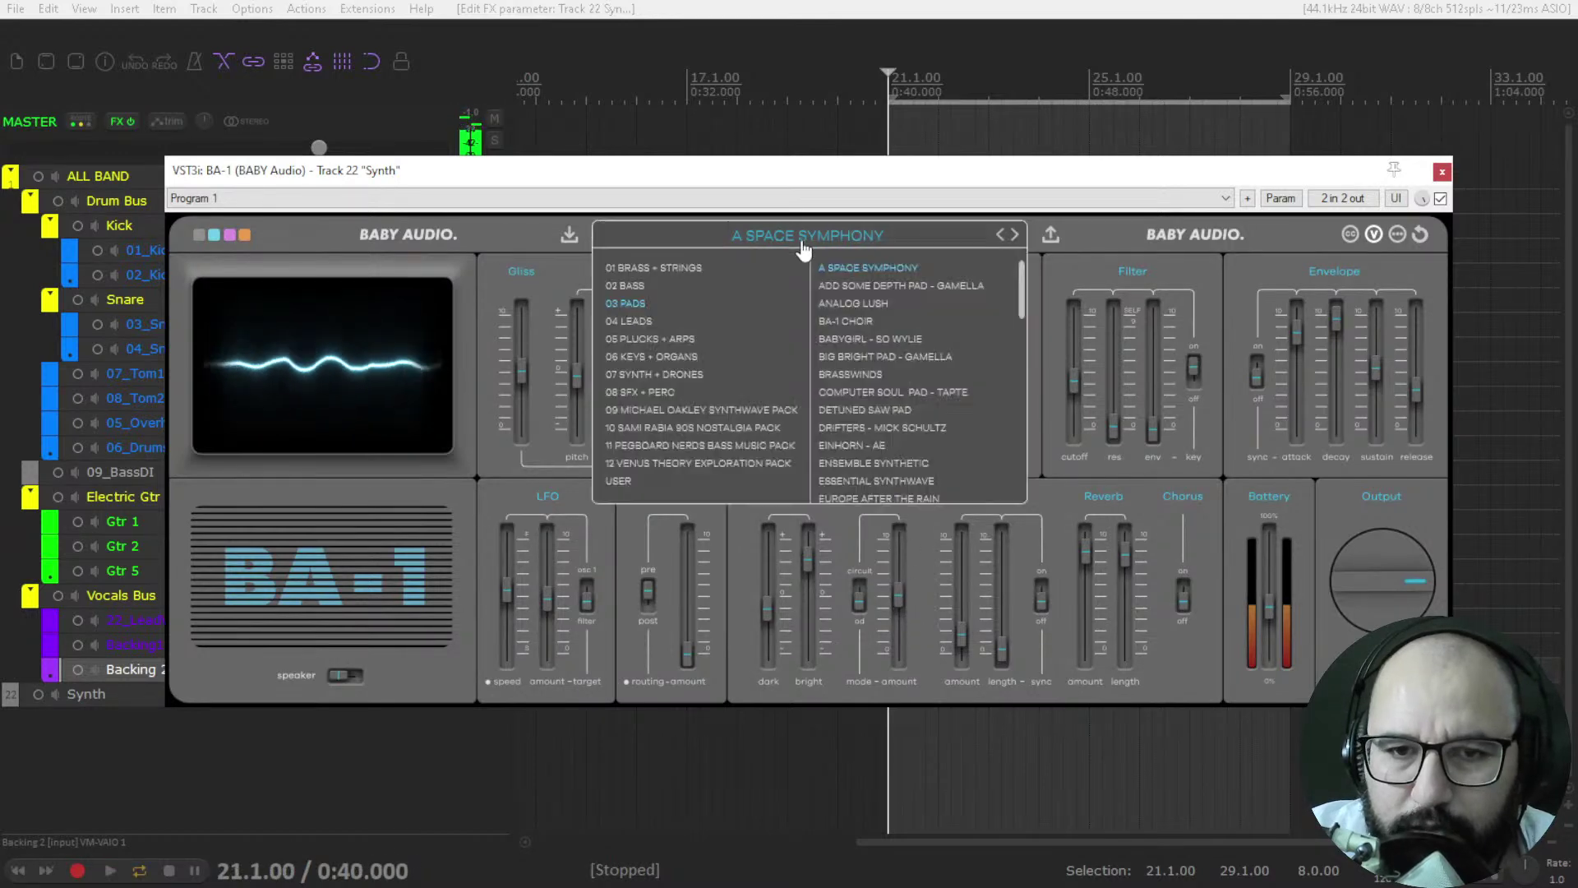
left_click(877, 341)
key("space")
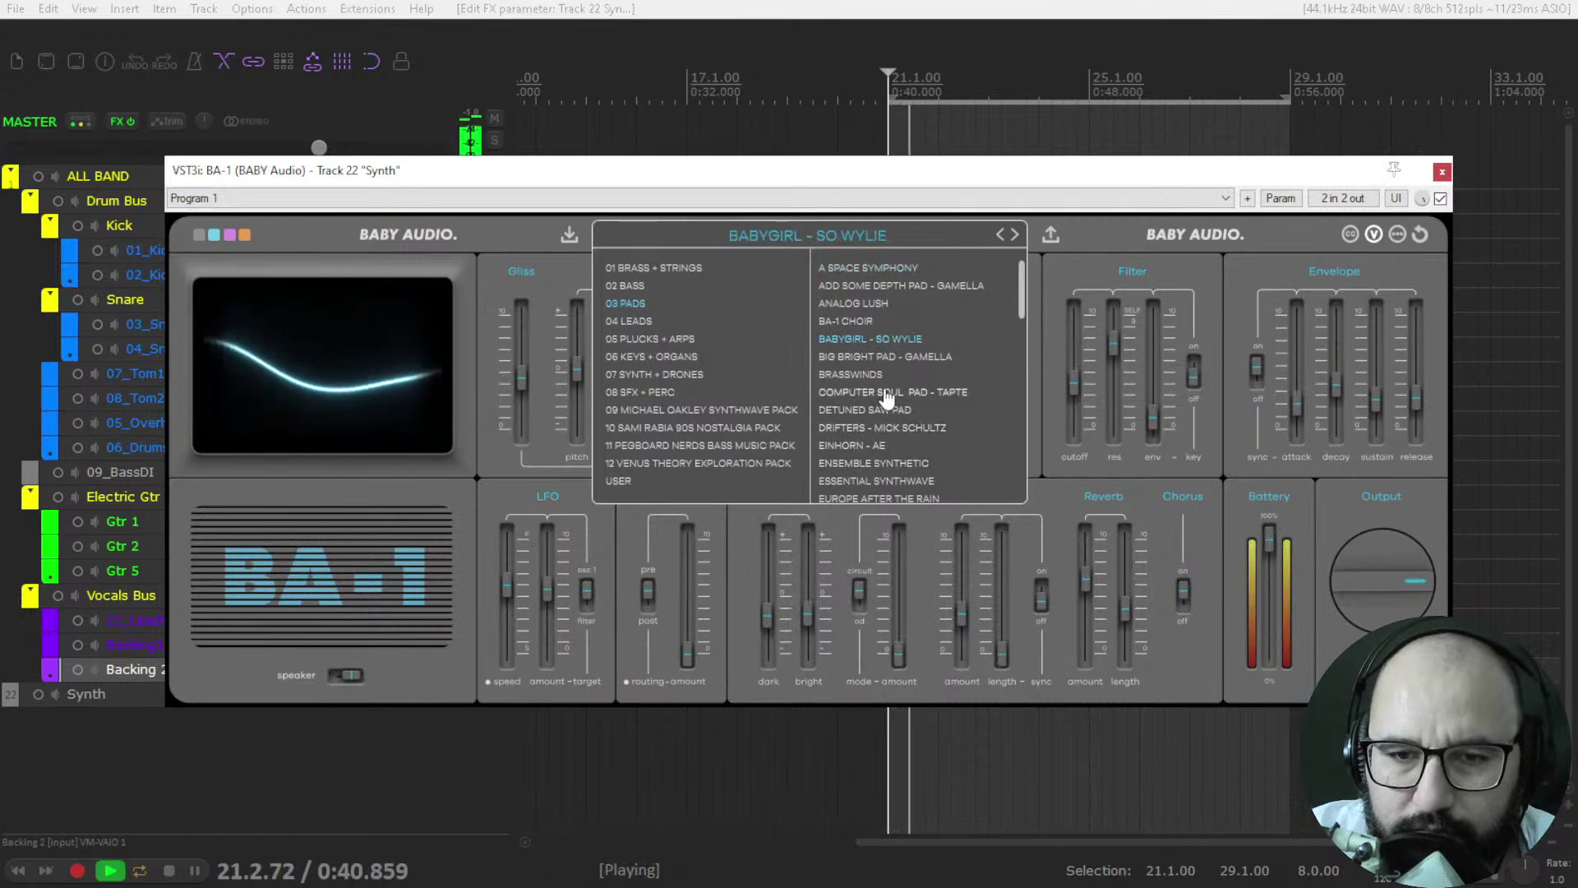
left_click(859, 376)
left_click_drag(1382, 580, 1382, 620)
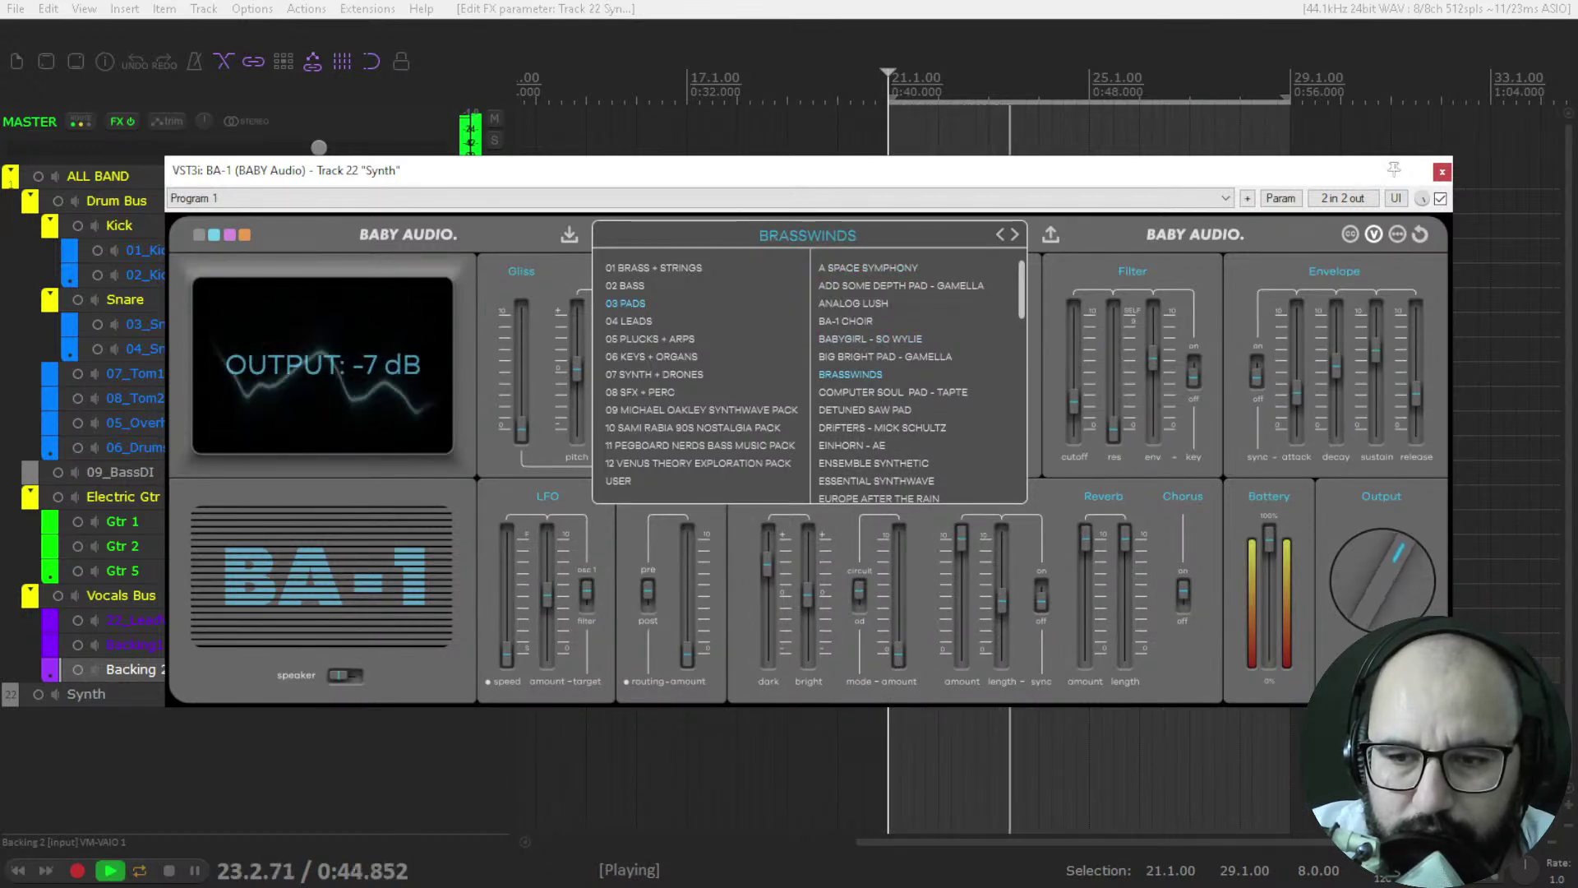
left_click(874, 653)
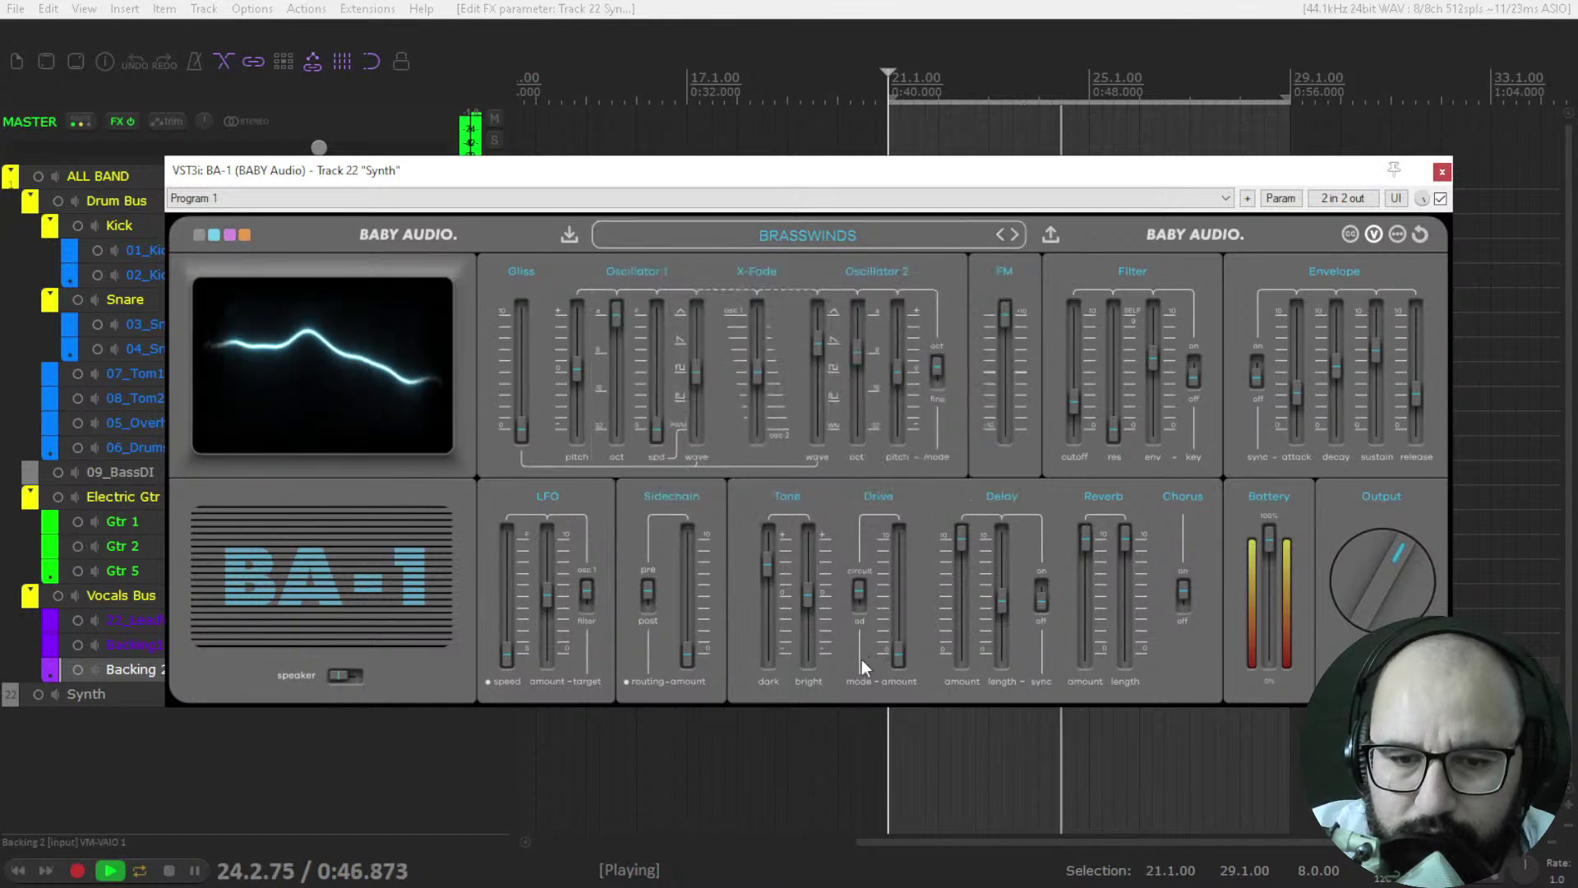
- On Brasswinds, lower the dark tone to near minimum, set Bright to +52, raise Drive to slightly below mid-range, and stop playback
left_click_drag(780, 579, 810, 566)
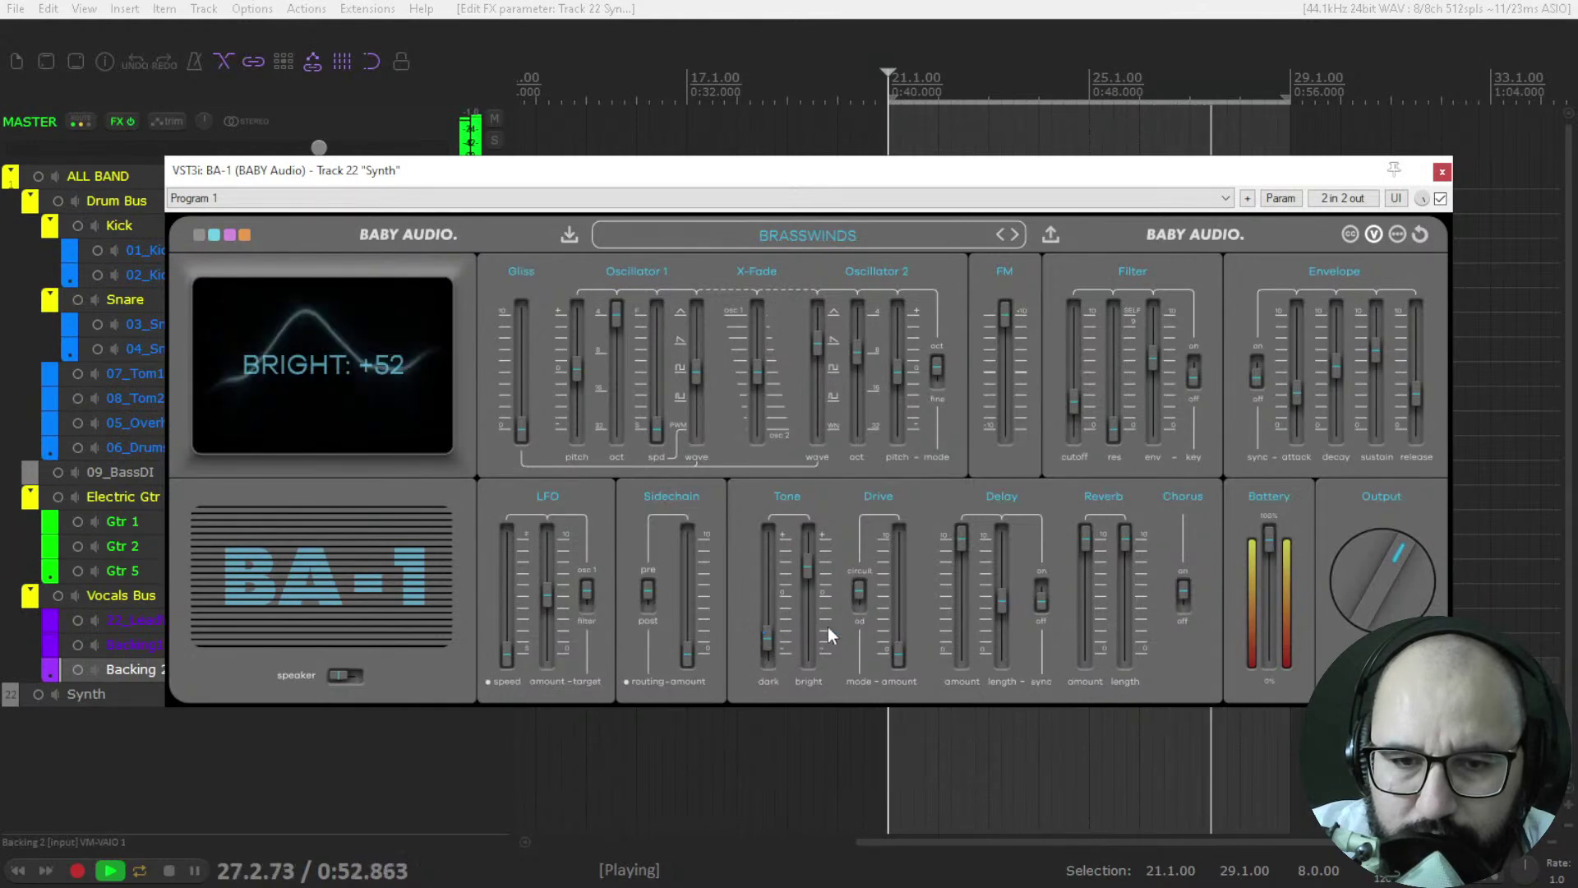
left_click_drag(910, 657, 909, 592)
key("space")
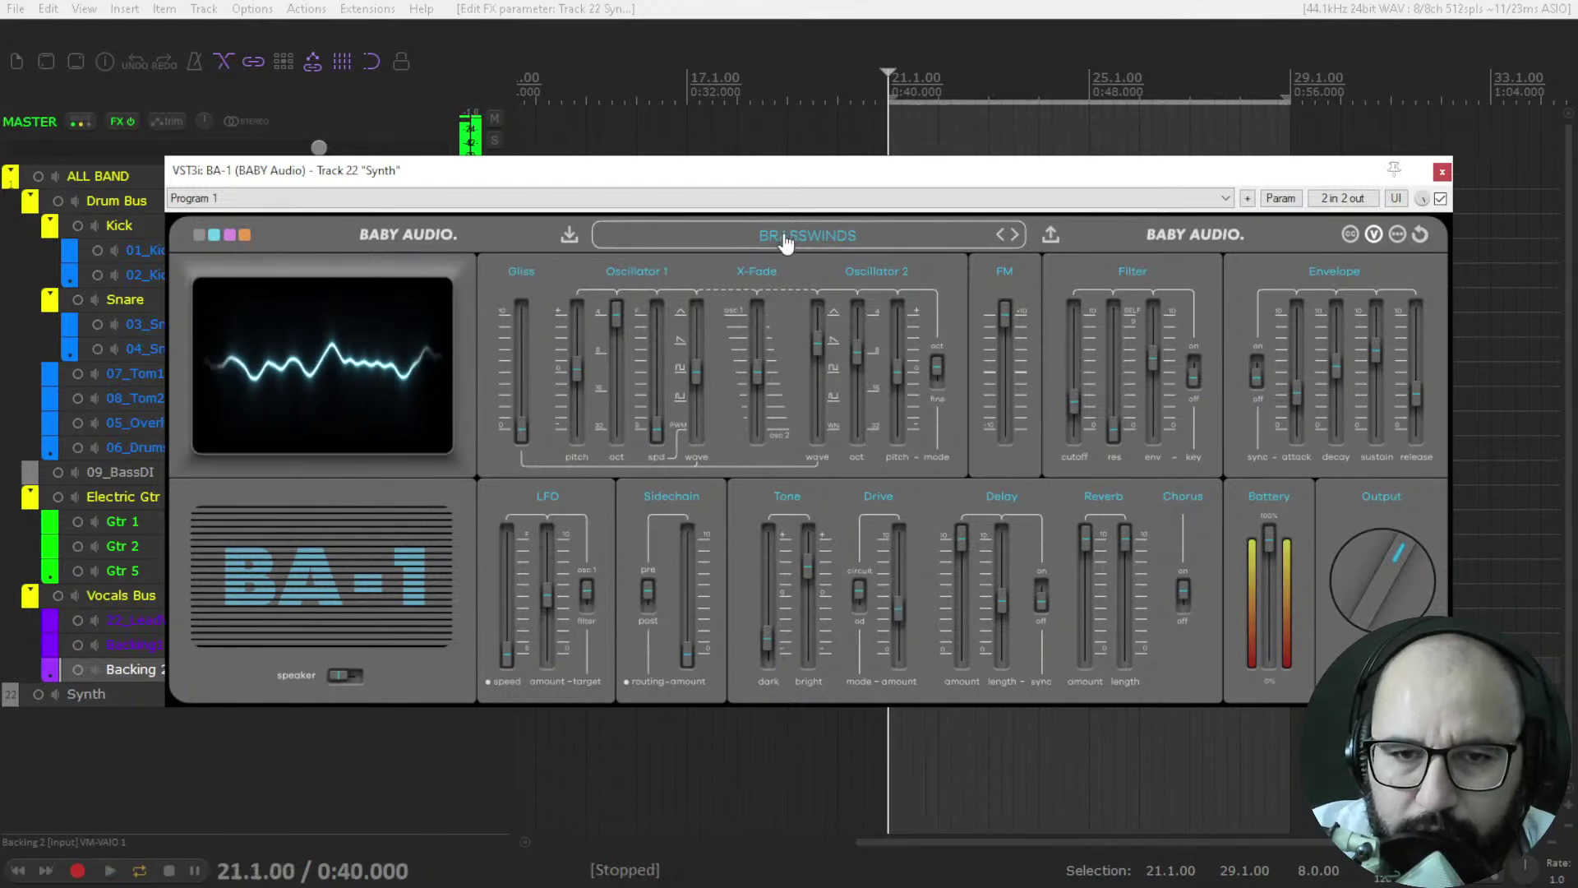
- Audition Babygirl - So Wylie, Cold World - Epic B and Dark Lights from Synth + Drones, raising the output
left_click(785, 240)
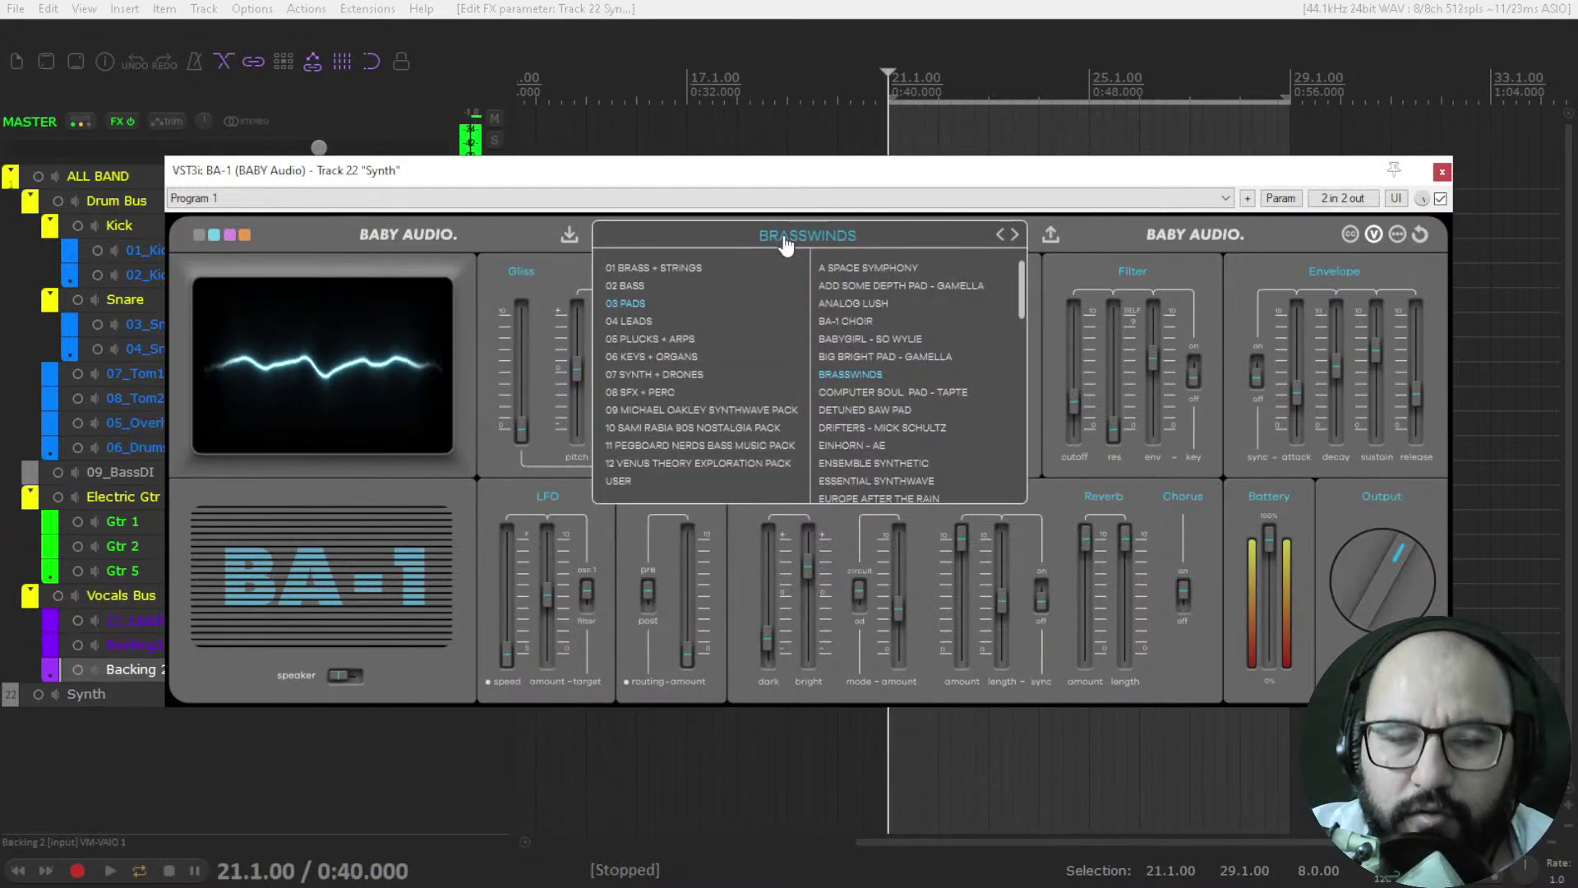
left_click(662, 375)
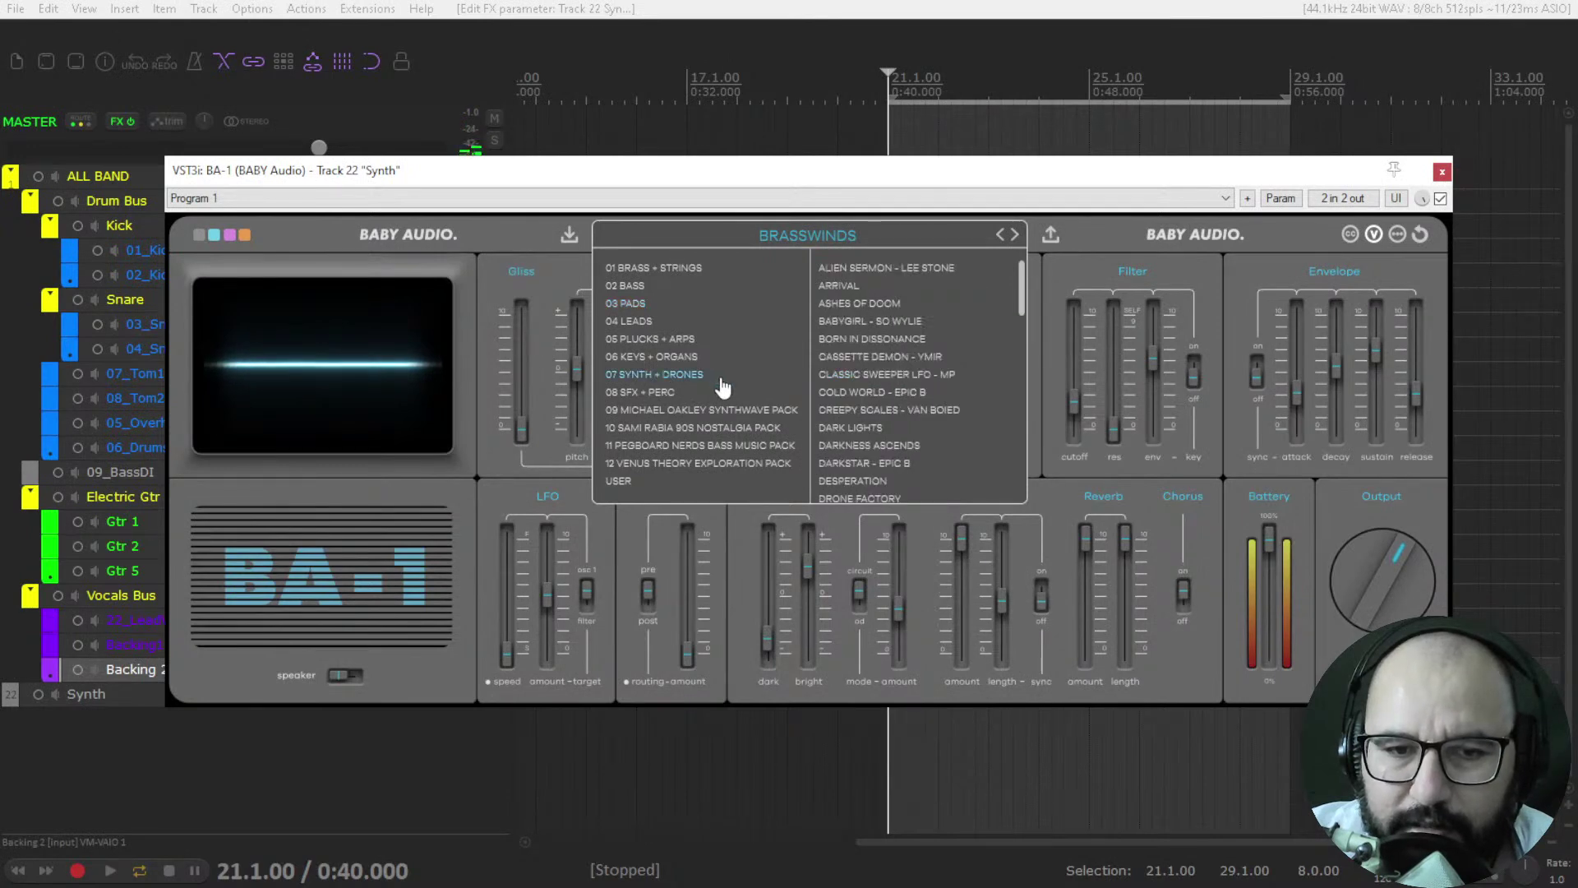
left_click(849, 321)
key("space")
left_click(876, 393)
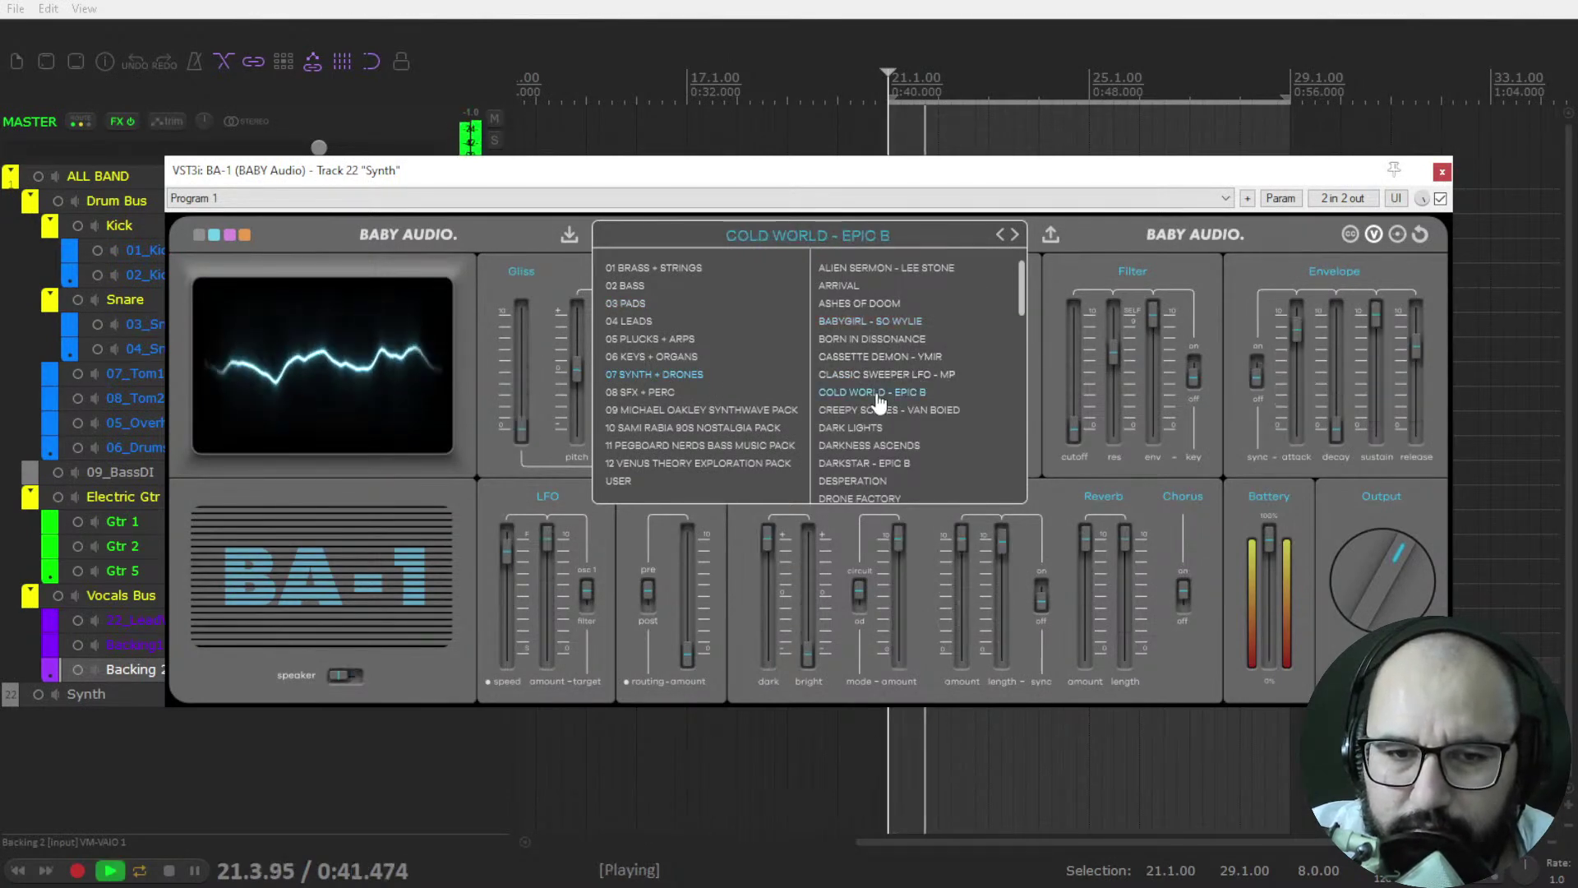
left_click(881, 429)
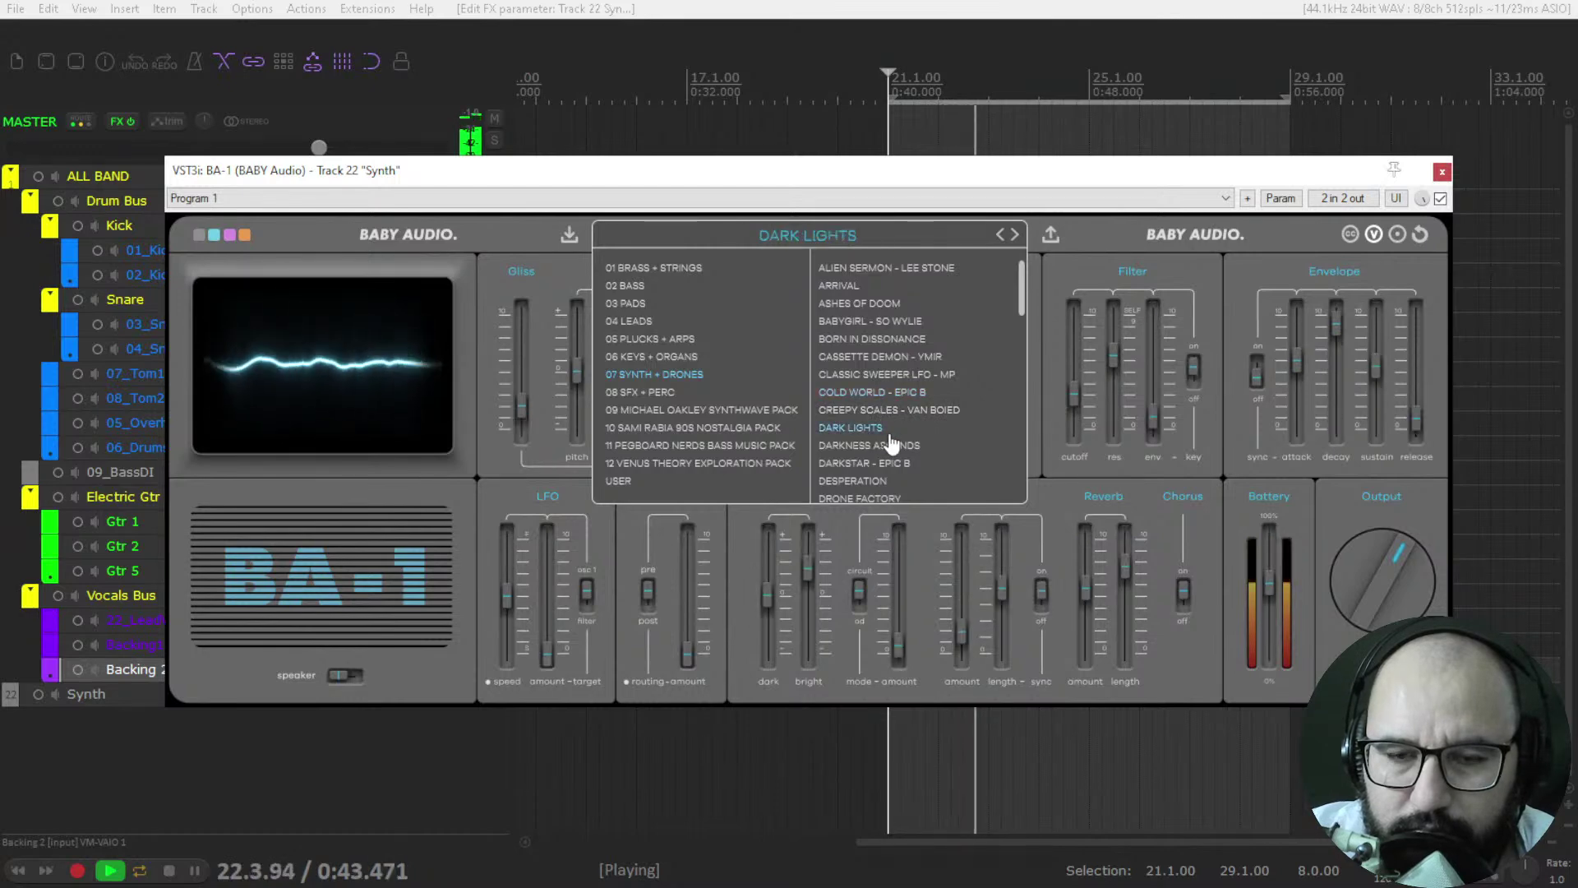
mouse_move(1395, 567)
left_mouse_down()
mouse_move(1391, 599)
mouse_move(1396, 558)
left_mouse_up()
key("space")
key("space")
key("space")
- Audition the bass presets Aetzend 01 - AE and Bass Organ, raising Bass Organ's Bright tone and Drive amount during playback
left_click(626, 286)
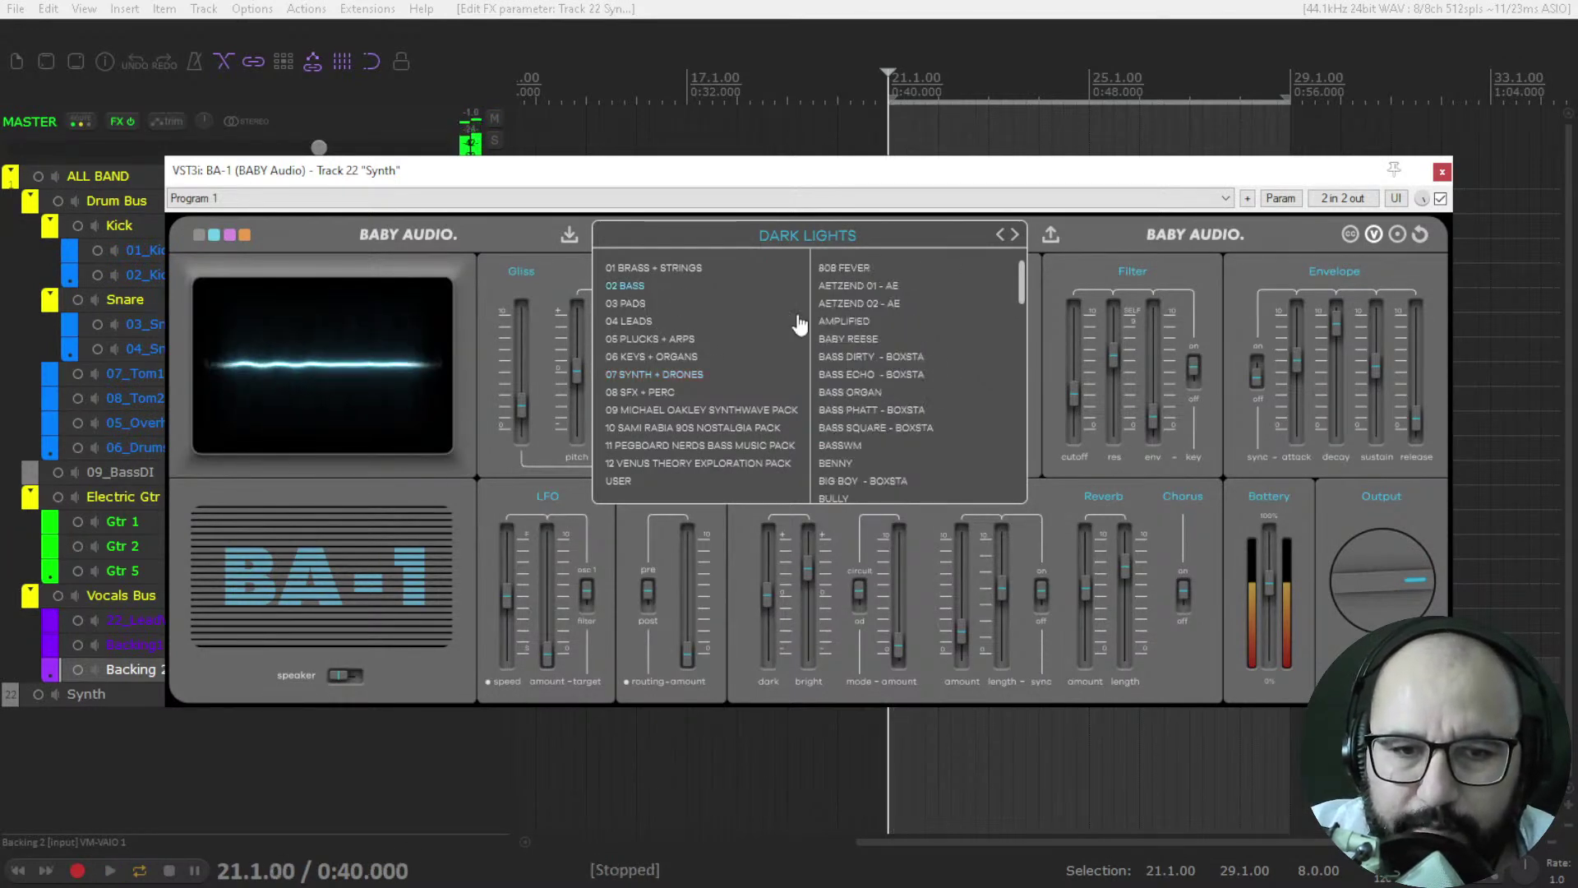
left_click(845, 289)
key("space")
left_click(854, 393)
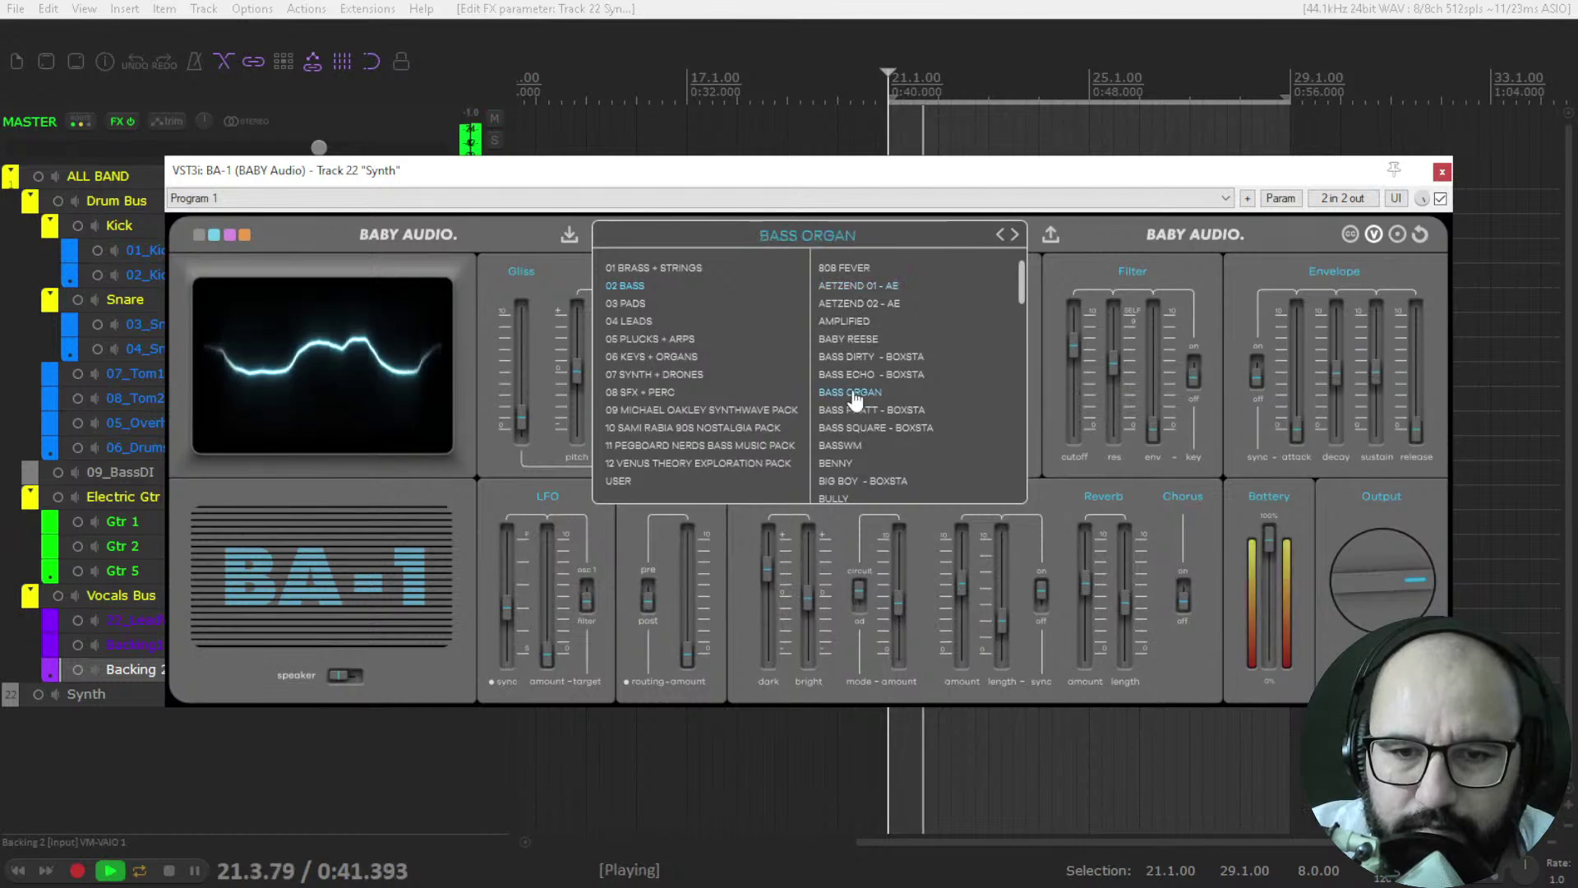
left_click_drag(811, 604, 809, 571)
left_click_drag(893, 608, 900, 570)
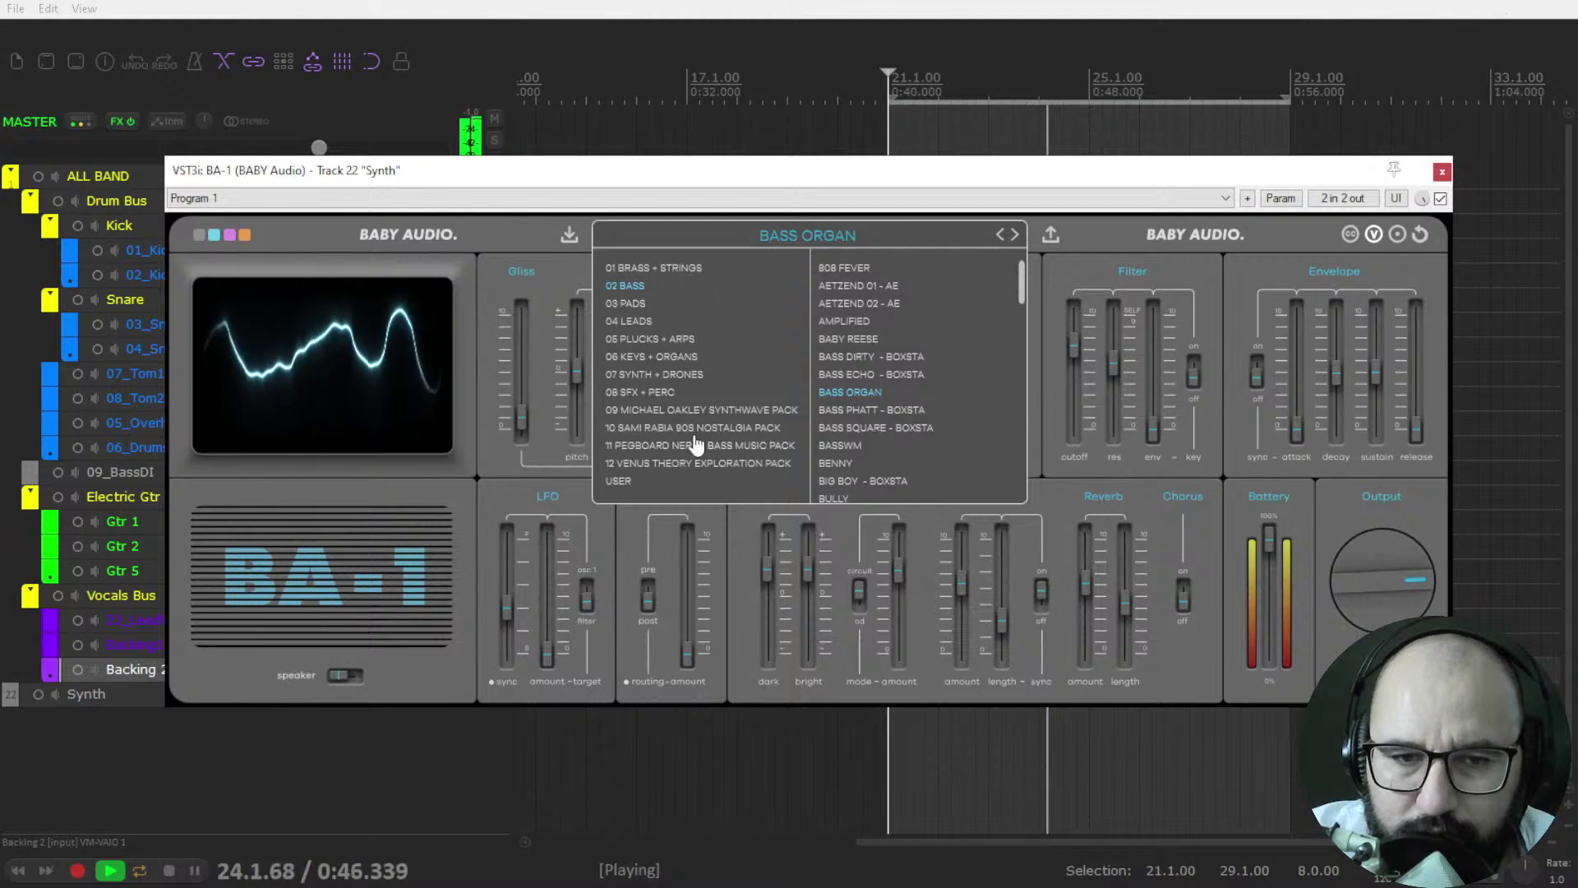
- Audition the Ah! Kosmos Arpeggiator preset from Plucks + Arps with the output lowered slightly
left_click(665, 339)
left_click(883, 303)
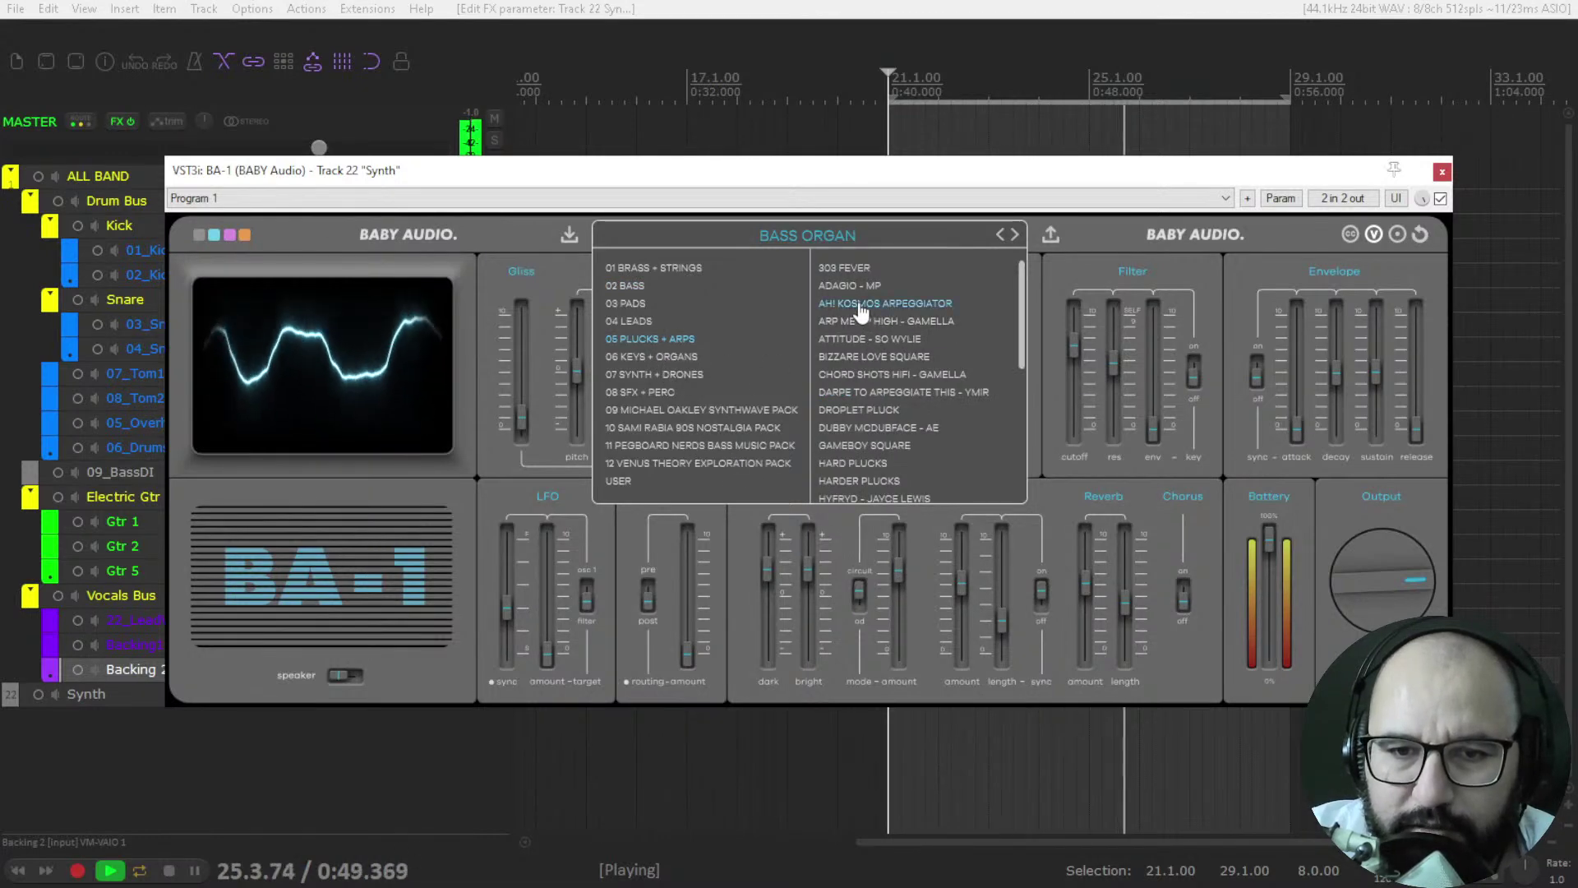
left_click_drag(1374, 578, 1379, 585)
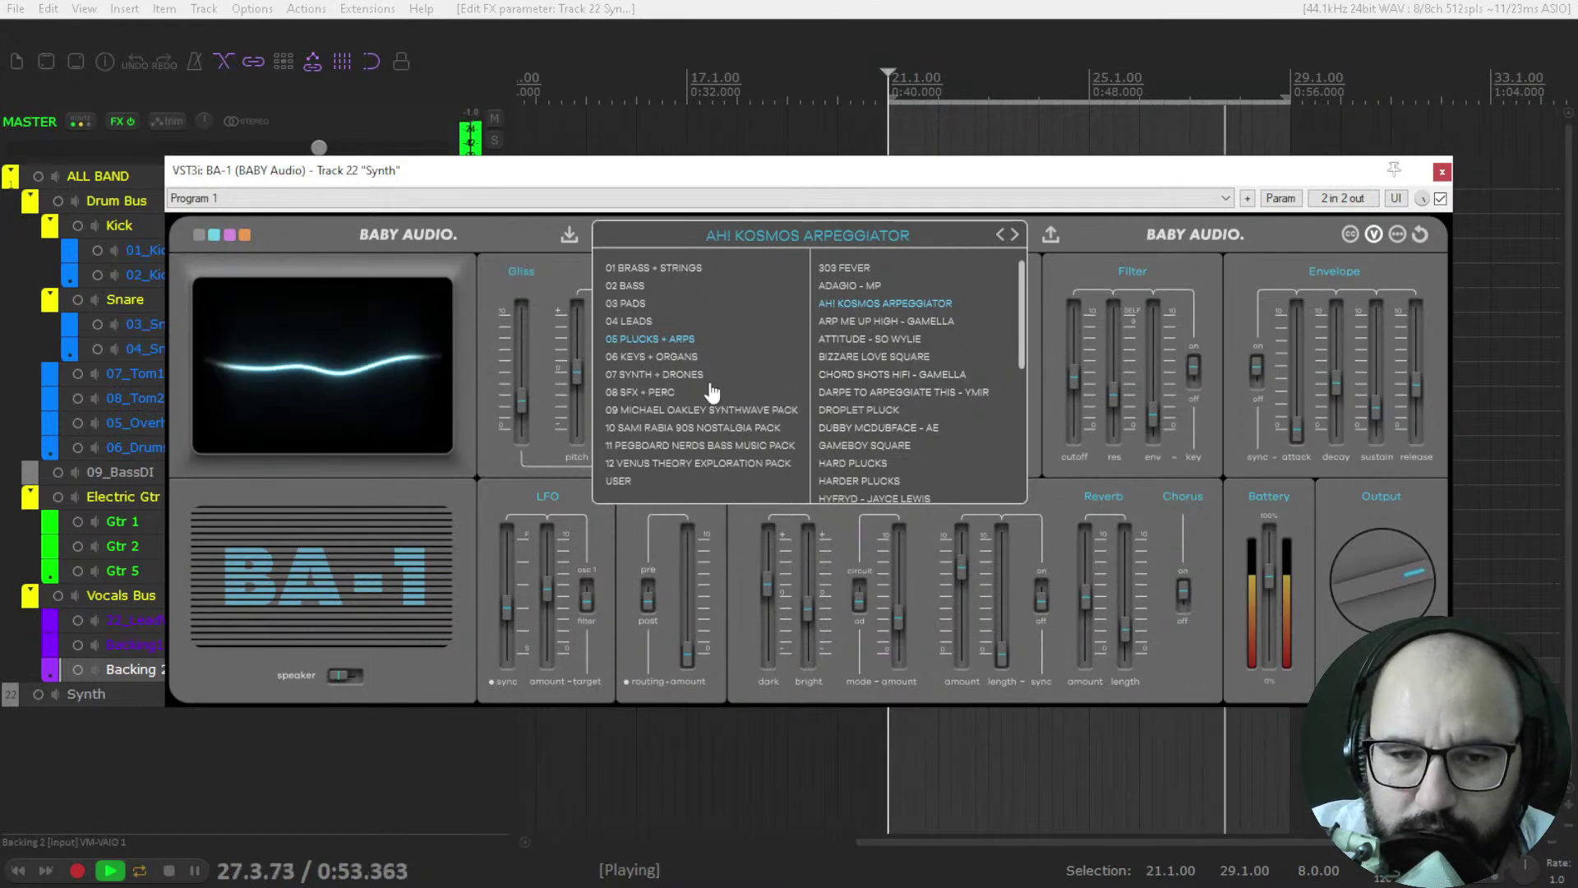
key("space")
- Audition the Dirty Organ preset from Keys + Organs, setting the output to -4 dB and the envelope attack to 99
left_click(679, 358)
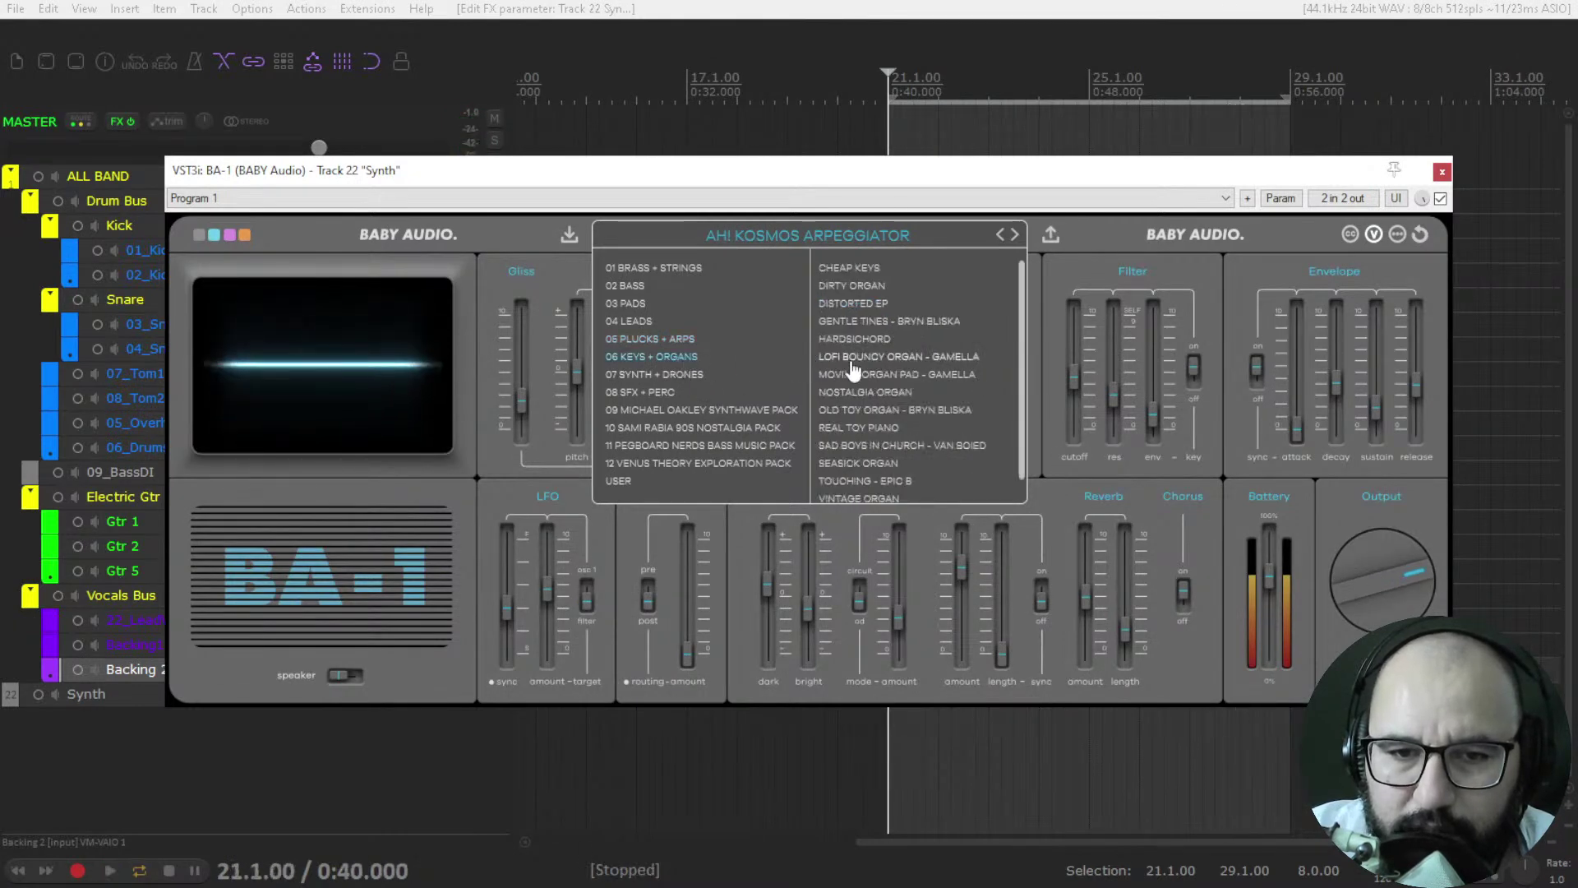
key("space")
left_click(855, 287)
left_click_drag(1389, 577, 1391, 618)
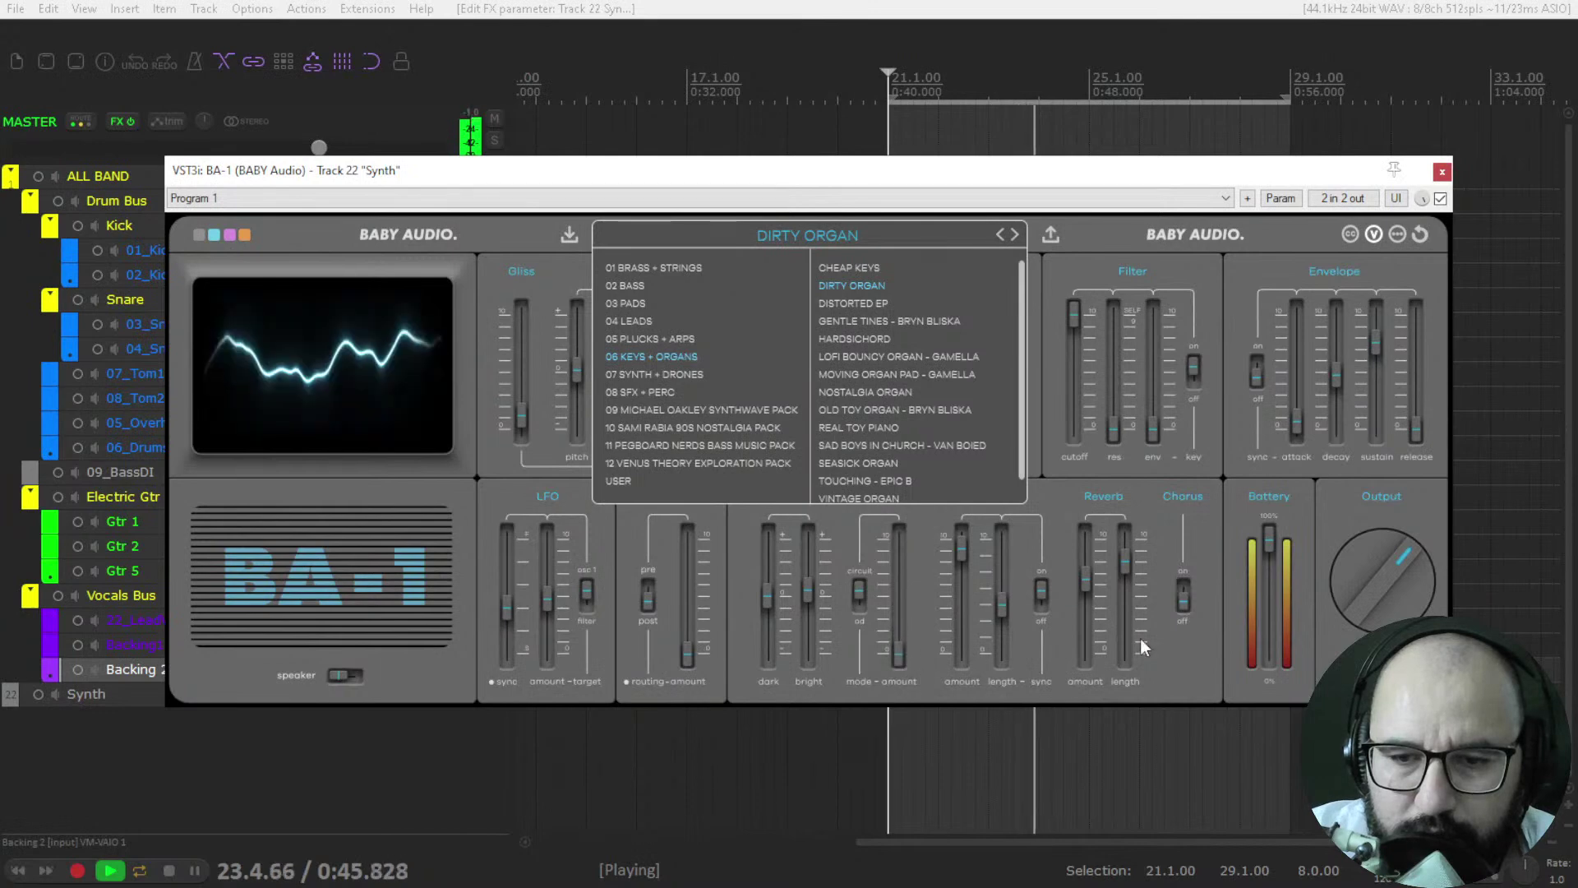
left_click_drag(1402, 590, 1403, 566)
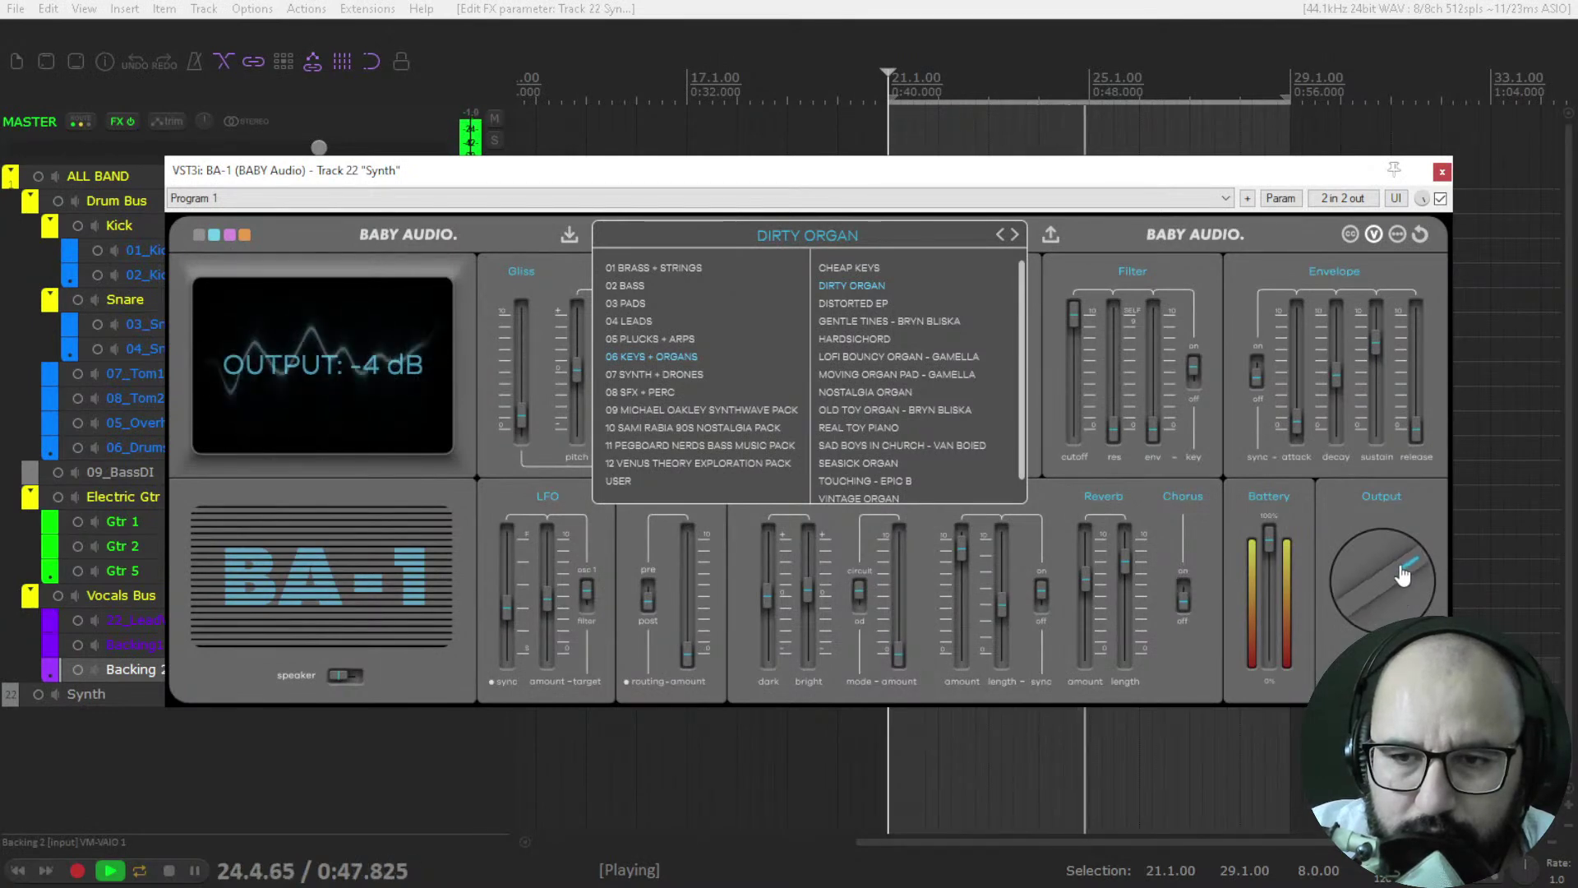
left_click_drag(1305, 440, 1303, 309)
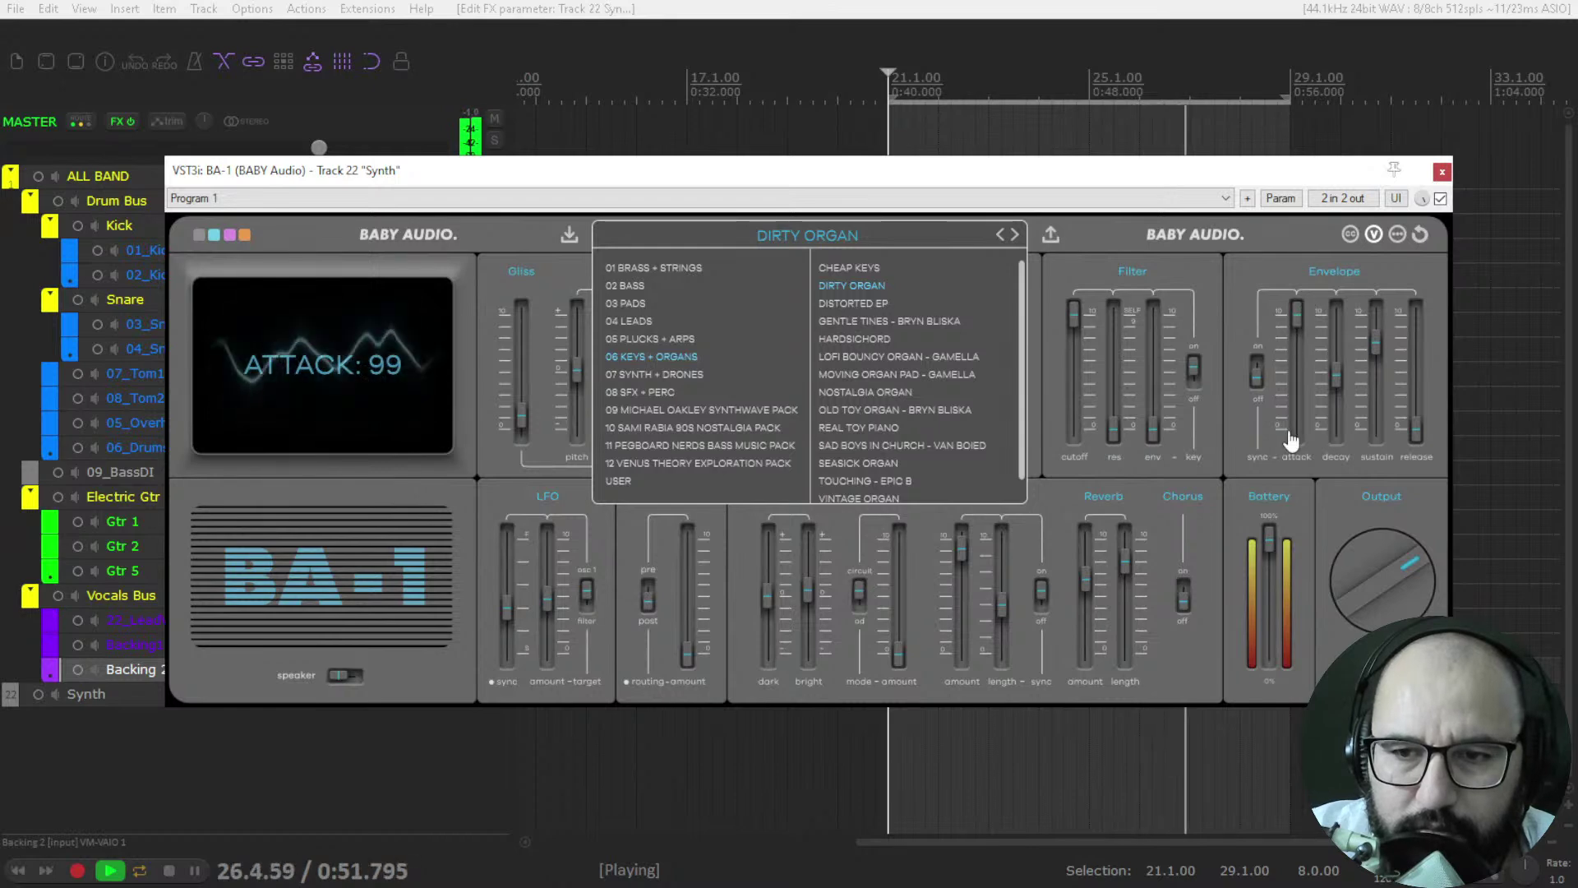
- Audition the Agent of Destruction preset from SFX + Perc with the output raised, and stop playback
left_click(648, 393)
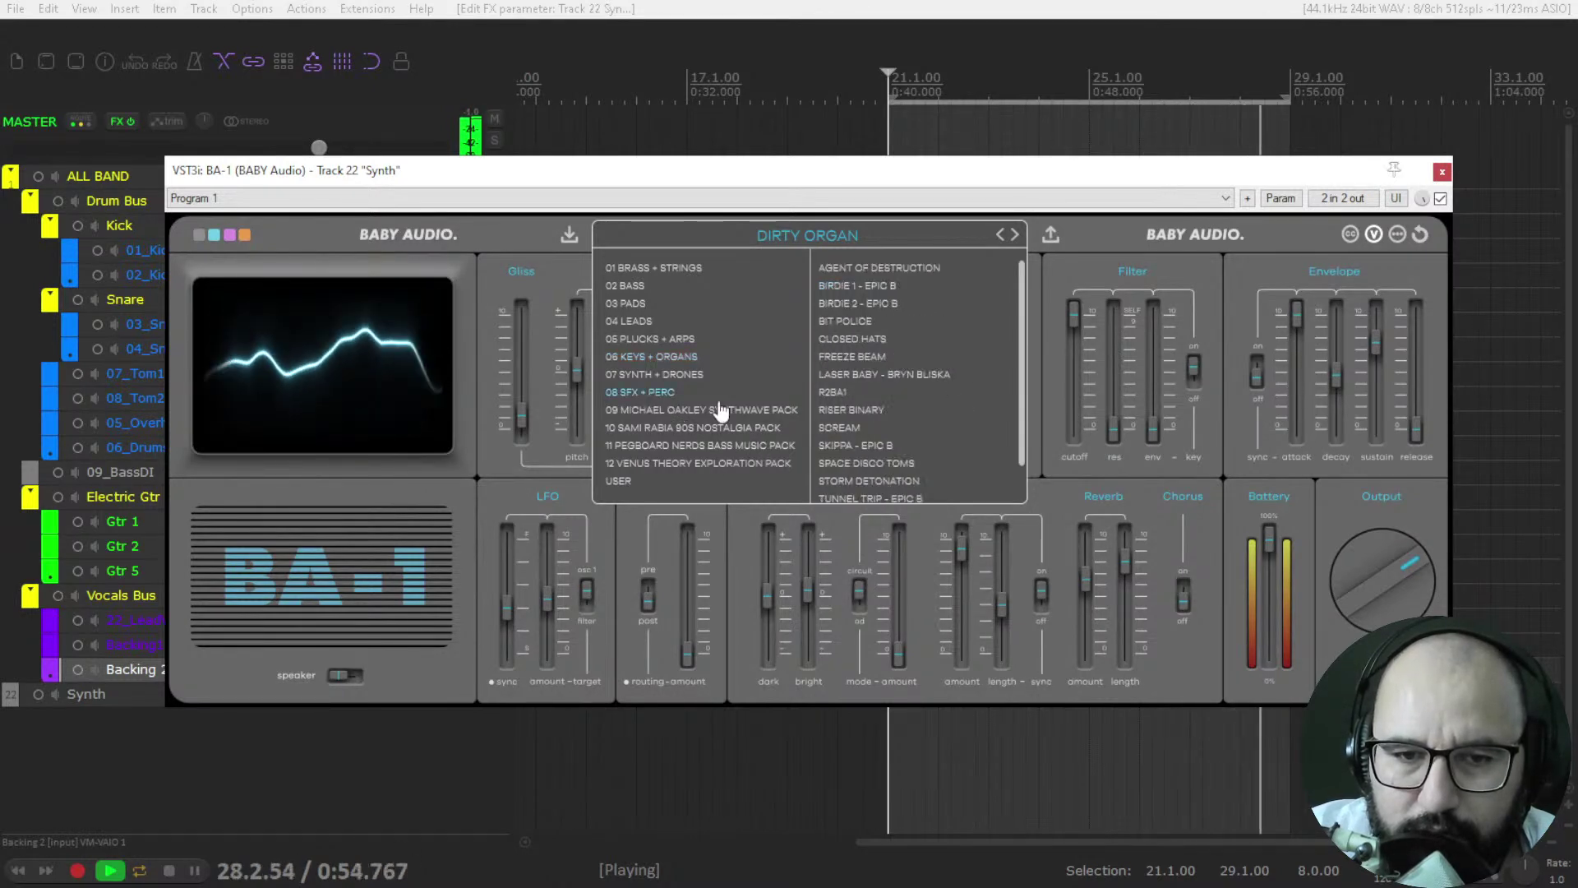
left_click(855, 269)
left_click_drag(1373, 587, 1373, 541)
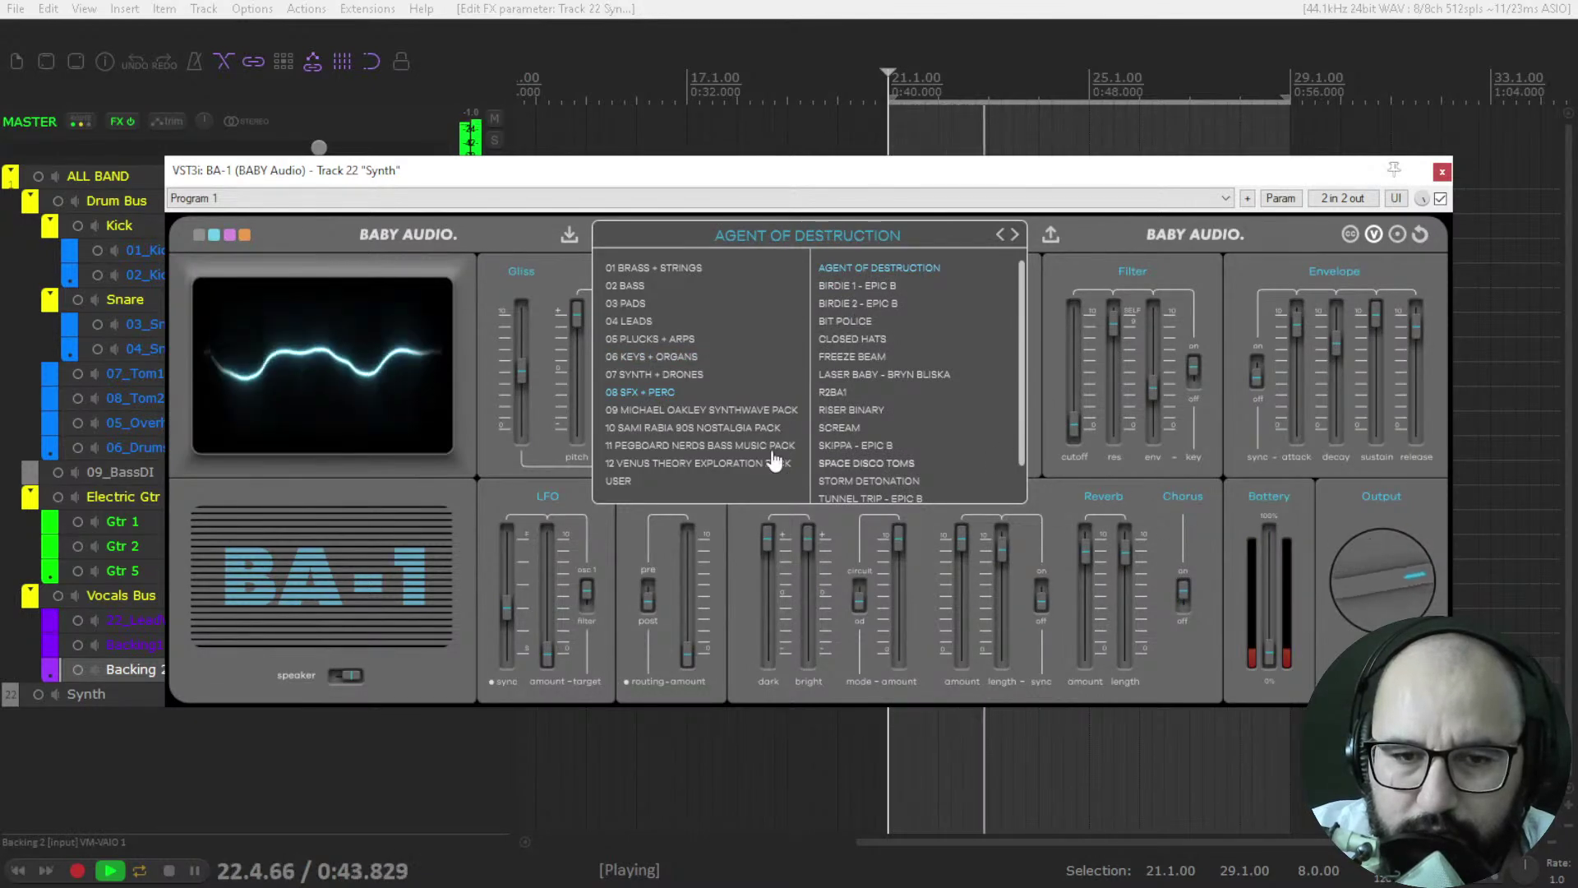
key("space")
- Audition BA Machina and FX Dust Storm from the Sami Rabia 90s Nostalgia Pack with the output at -1 dB
left_click(681, 434)
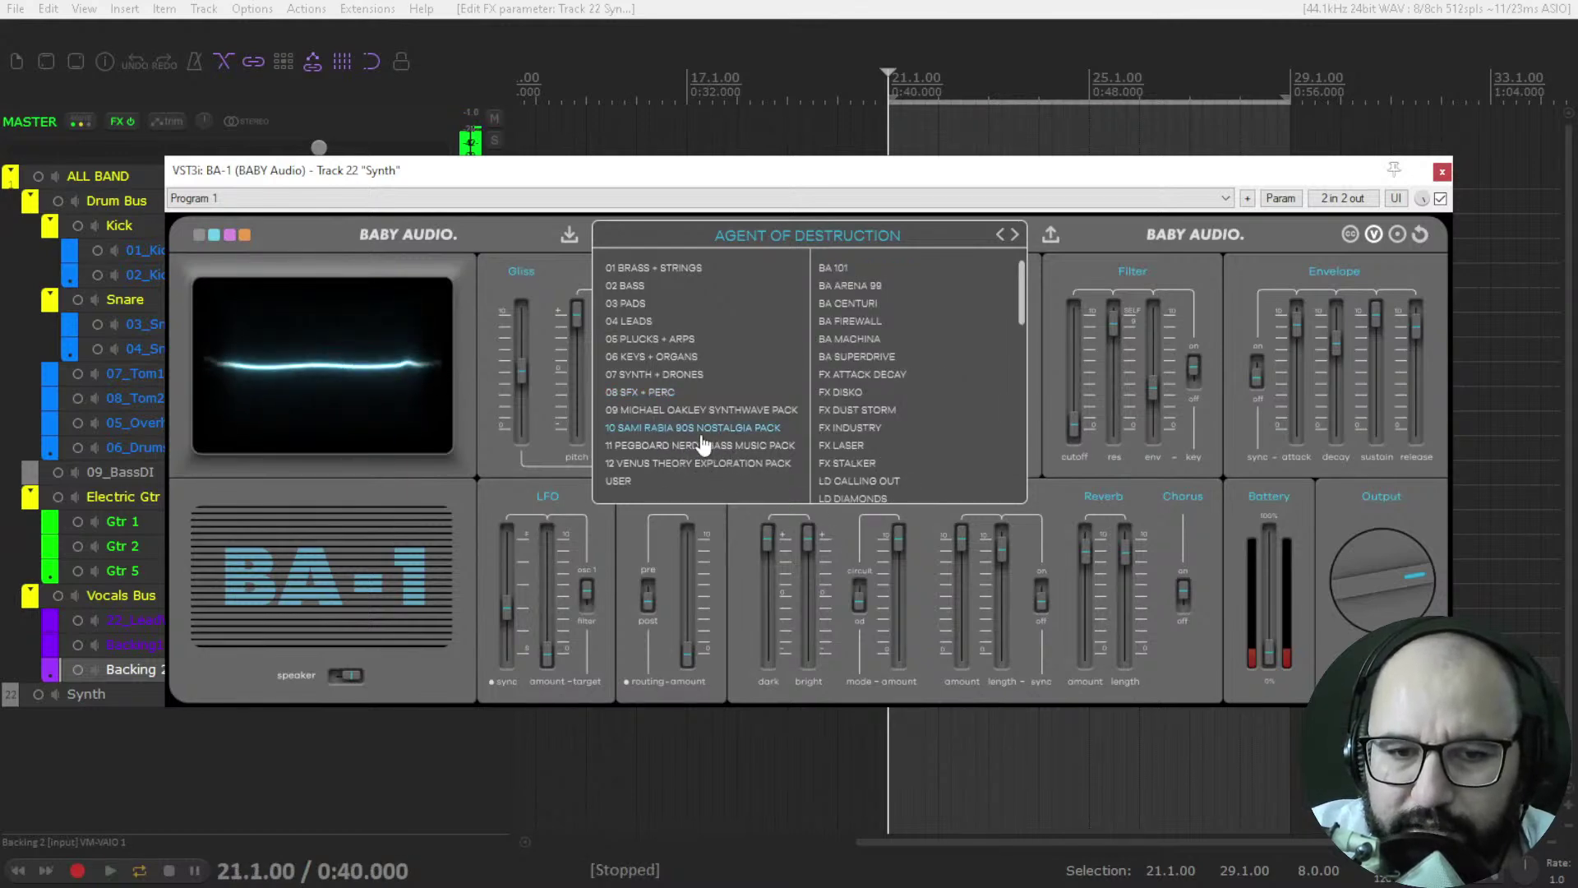
key("space")
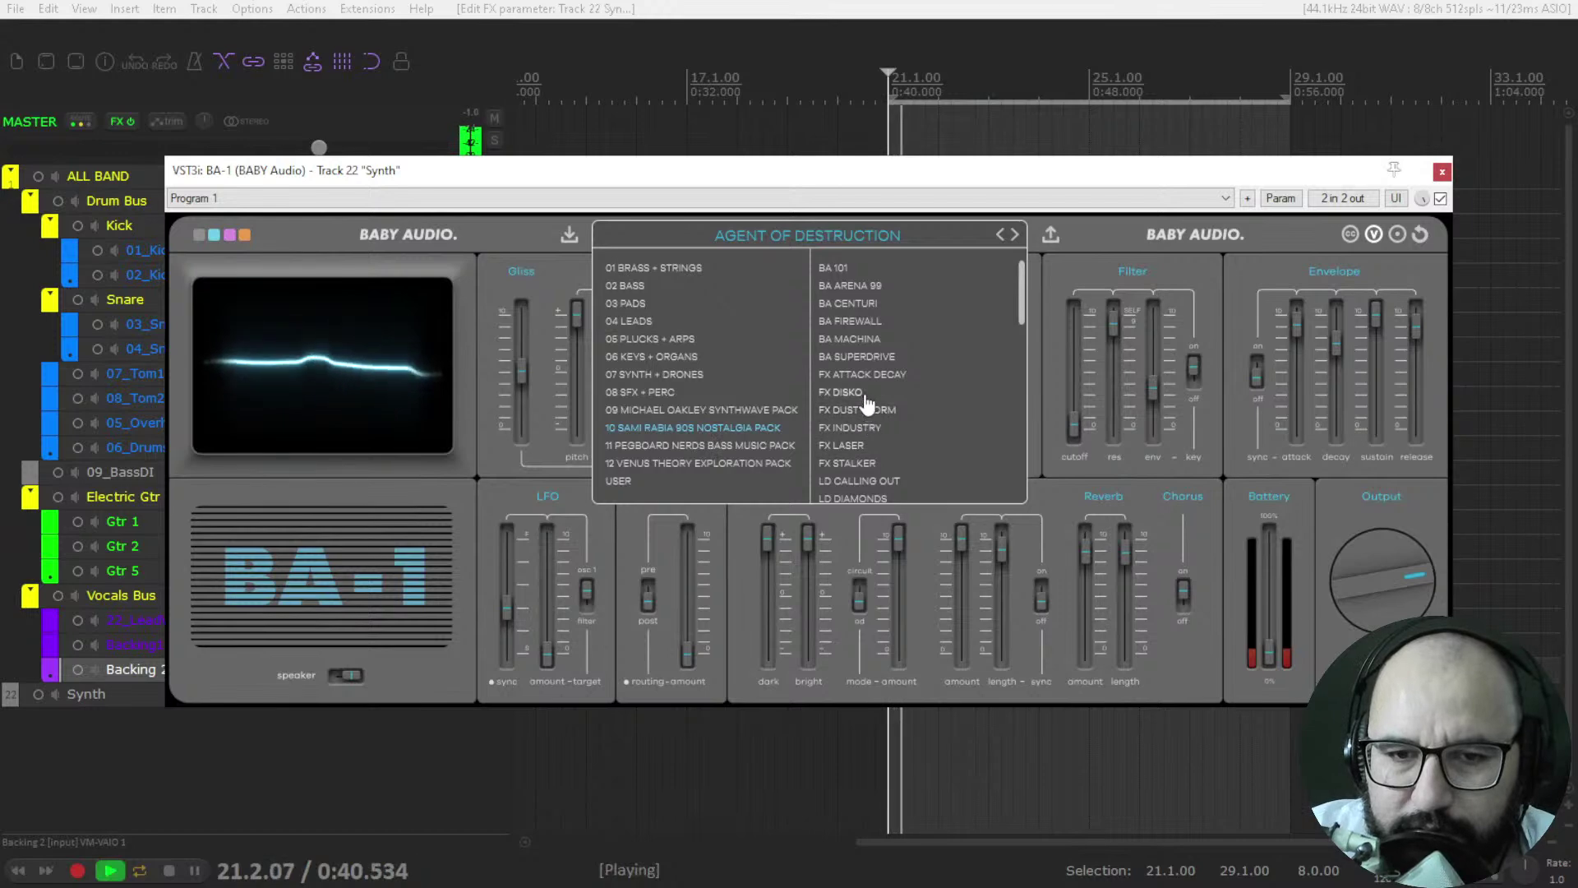
left_click(854, 339)
mouse_move(1389, 585)
left_mouse_down()
mouse_move(1391, 566)
mouse_move(1366, 591)
left_mouse_up()
left_click(857, 410)
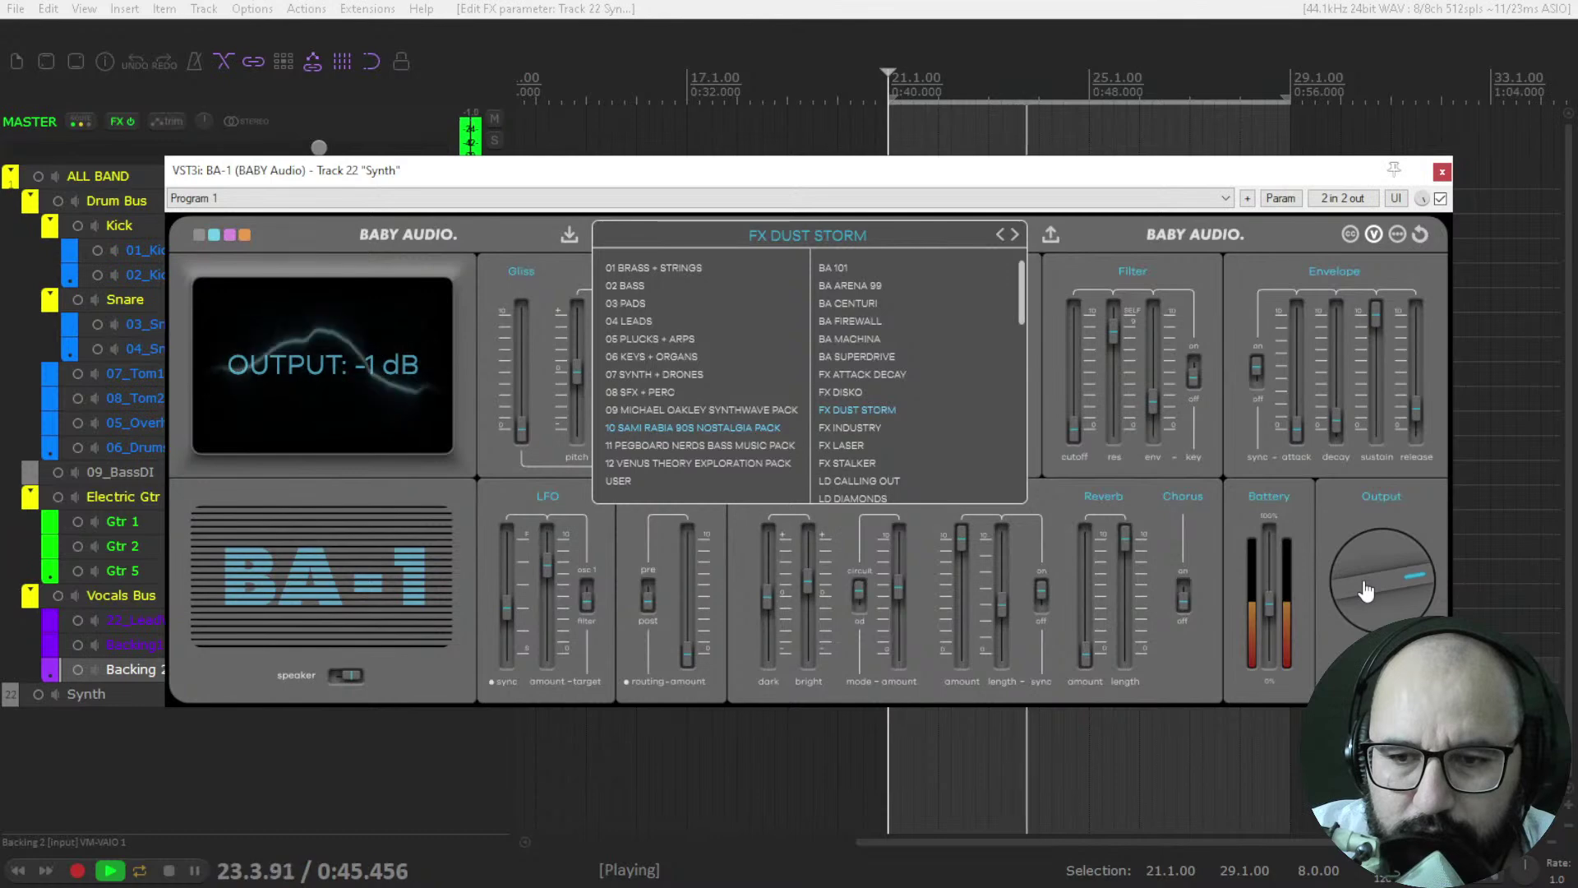
- Audition [BA] Hit Me One More Time from the Pegboard Nerds Bass Music Pack with the output at -1 dB
left_click(723, 445)
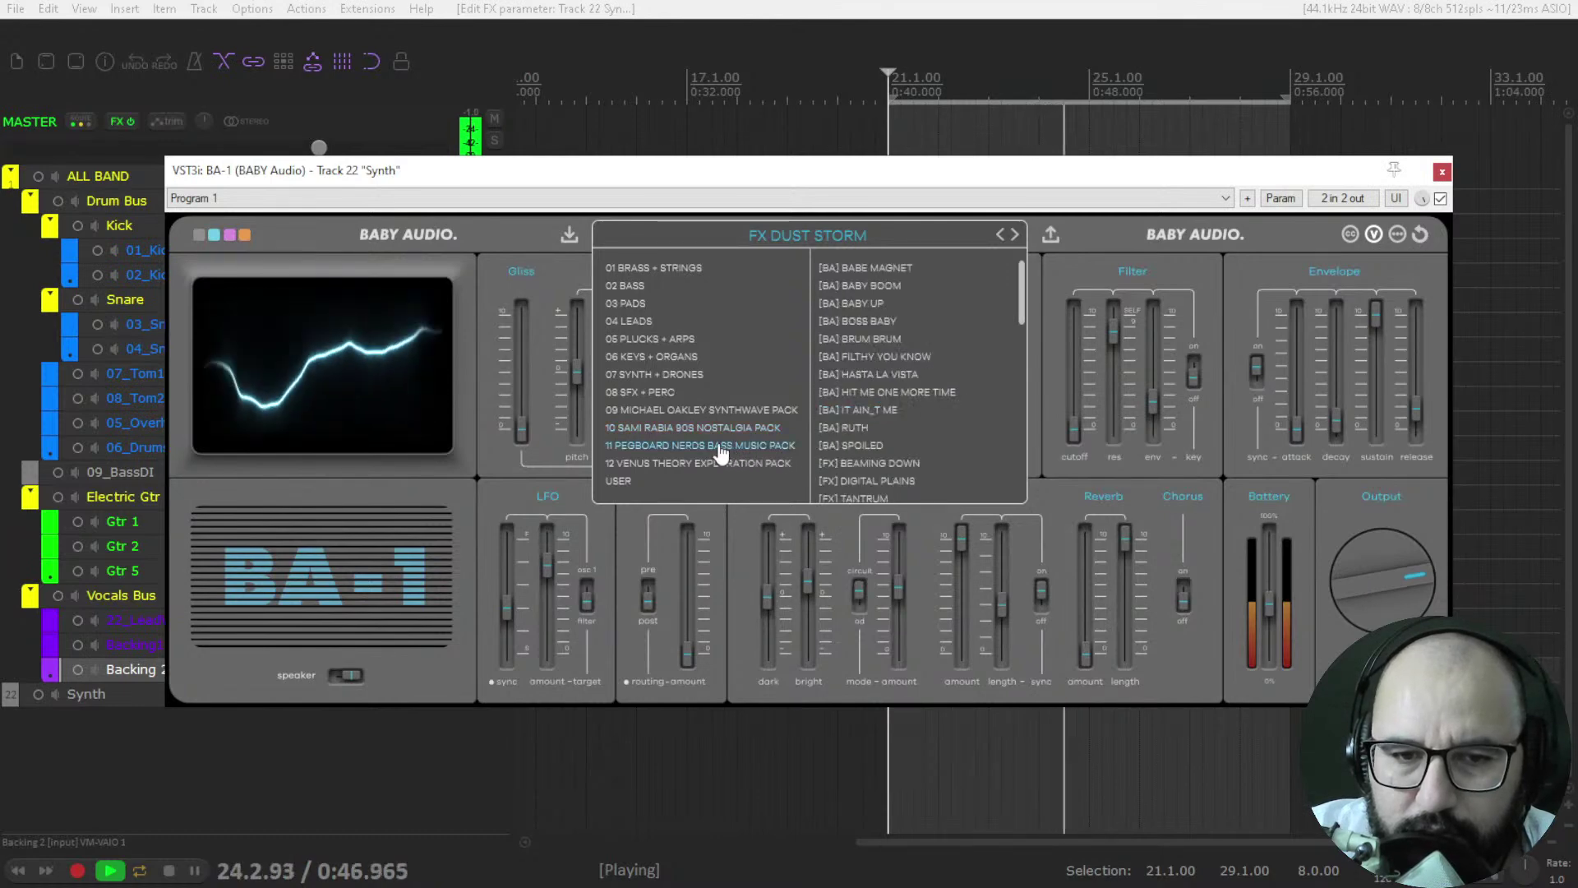
left_click(863, 392)
left_click_drag(1332, 549, 1368, 583)
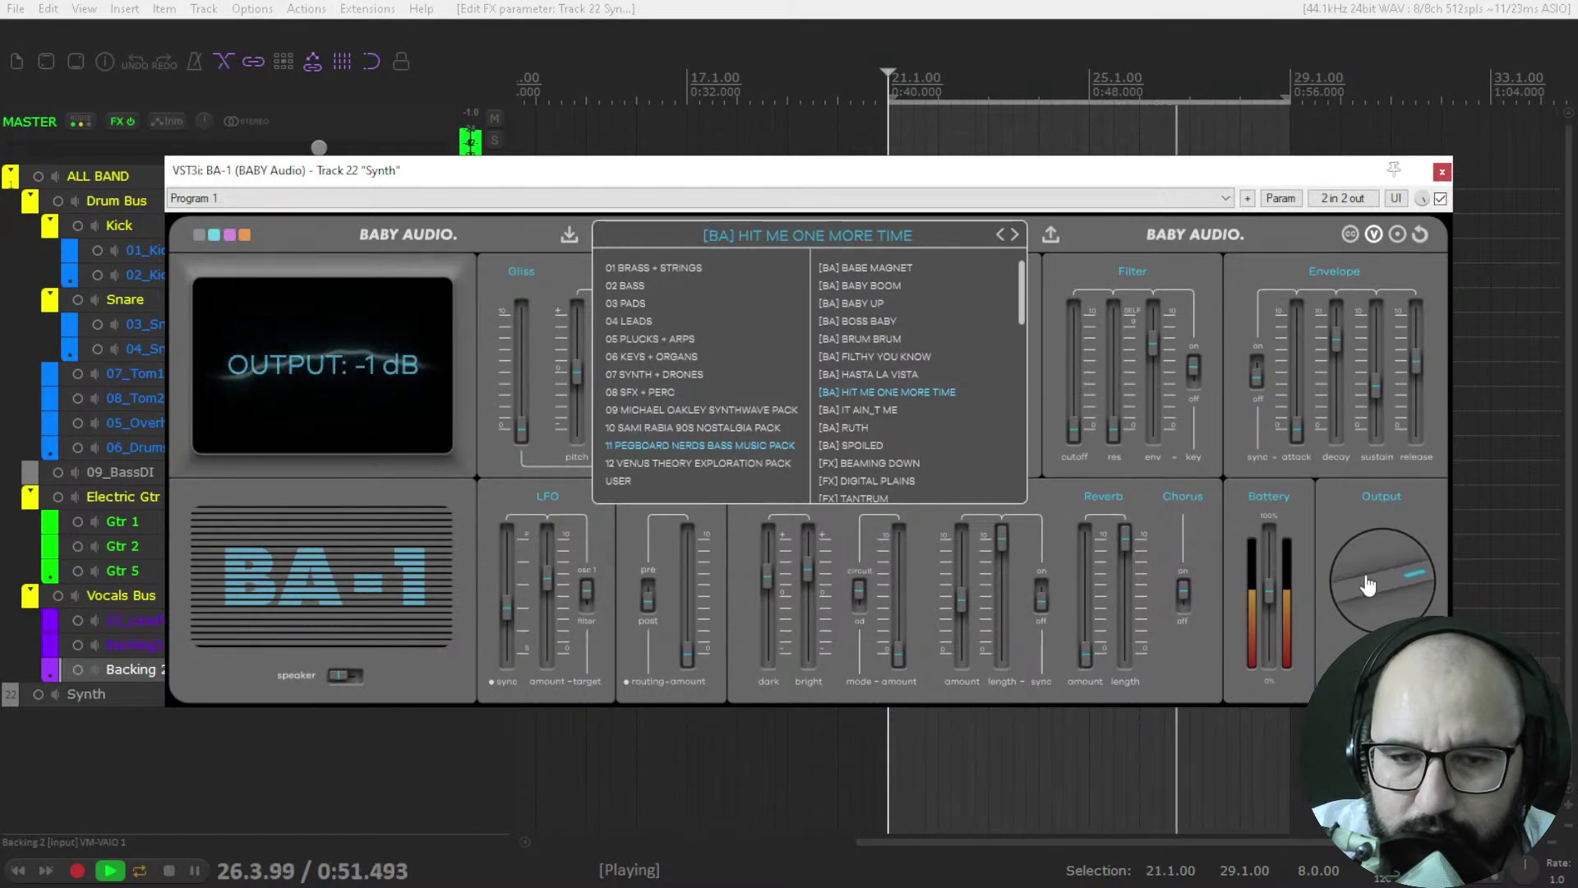
- Audition Contlea and Poseidon from the Venus Theory Exploration Pack, and load Tempertea with the output at -4 dB
left_click(758, 463)
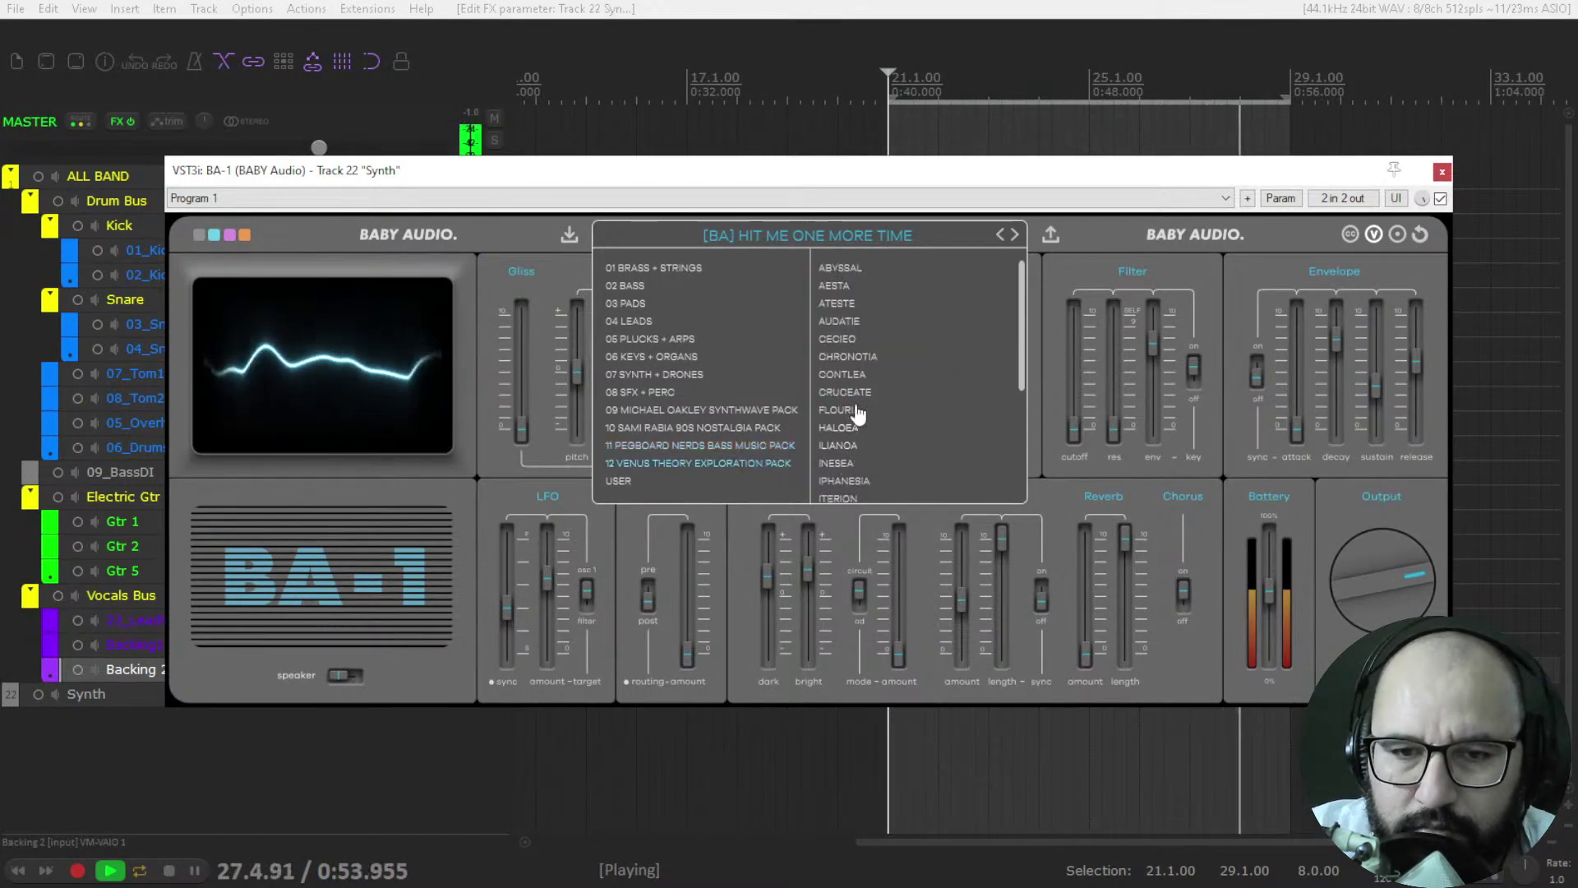
left_click(843, 374)
left_click_drag(1355, 582, 1361, 605)
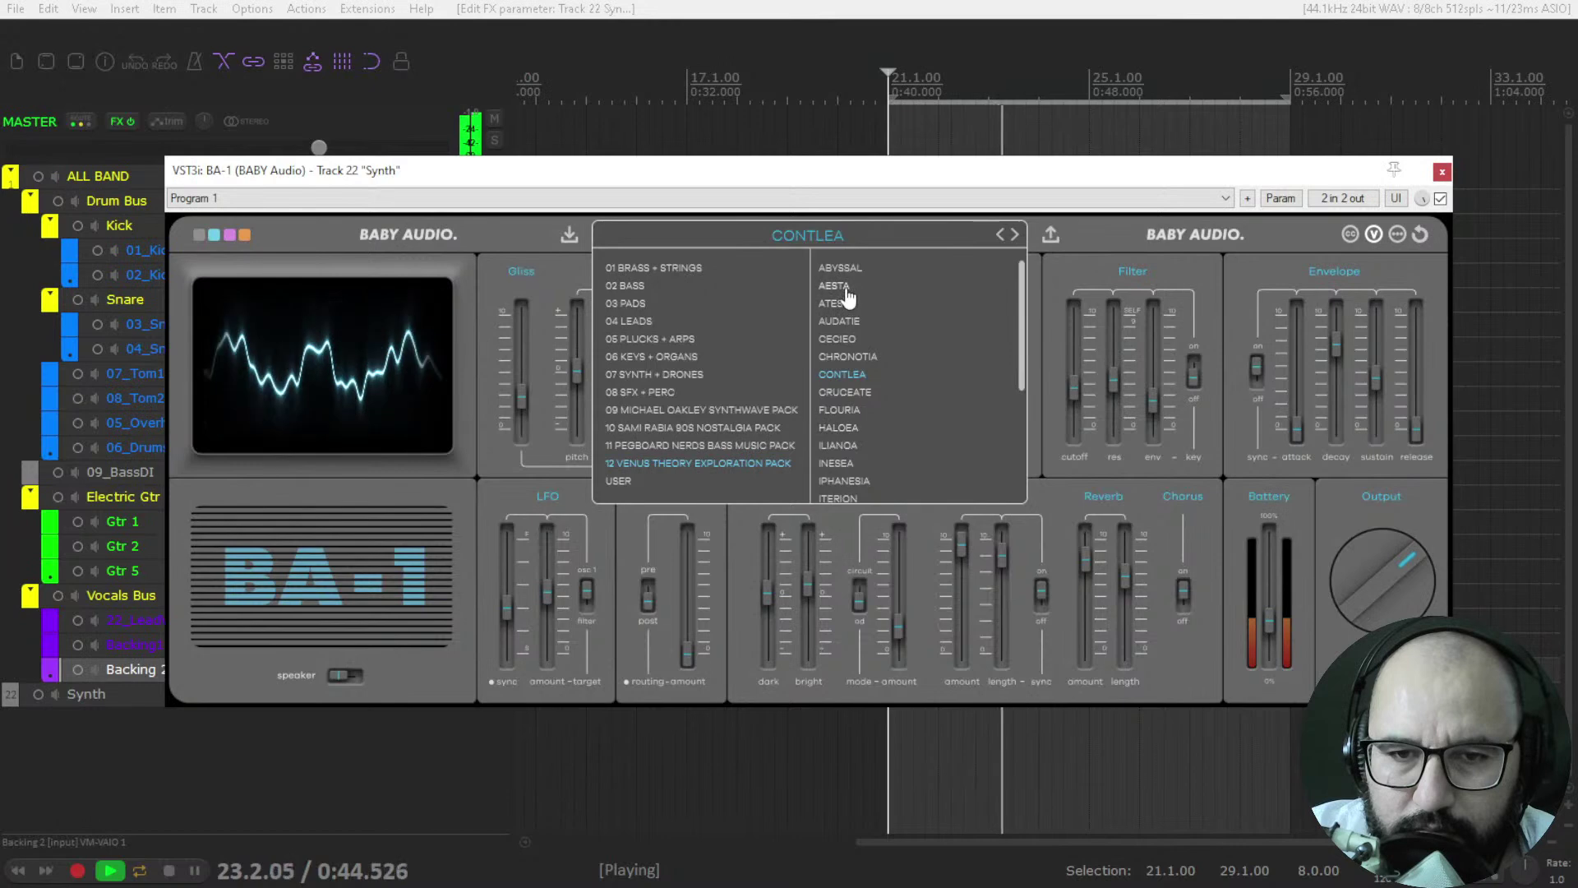
scroll(909, 380, "down", 4)
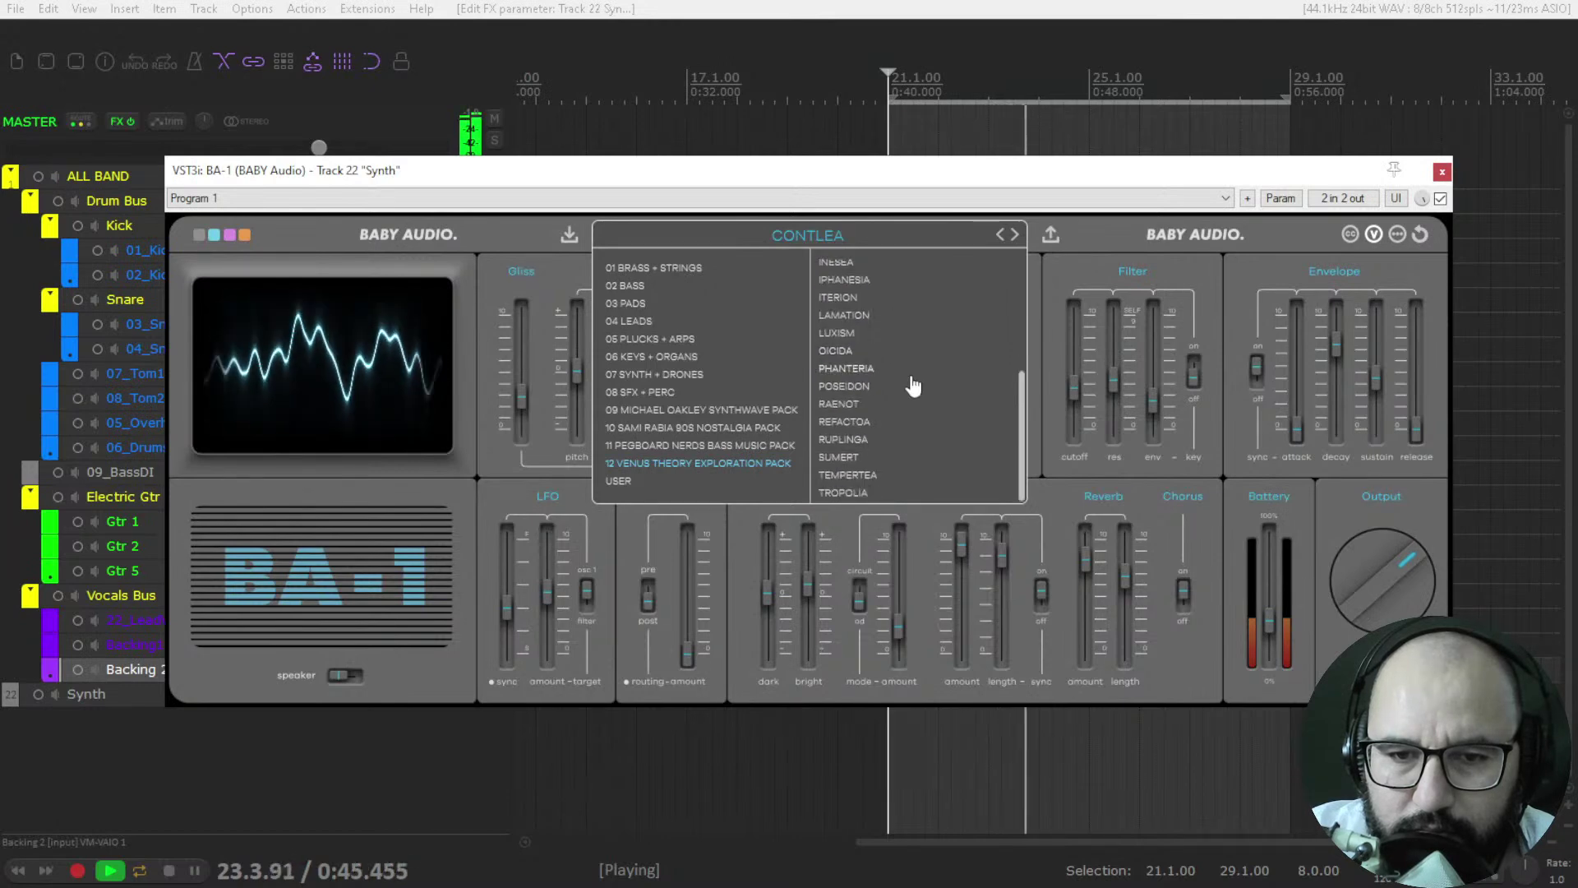
left_click(846, 386)
left_click_drag(1339, 605, 1365, 654)
left_click(859, 476)
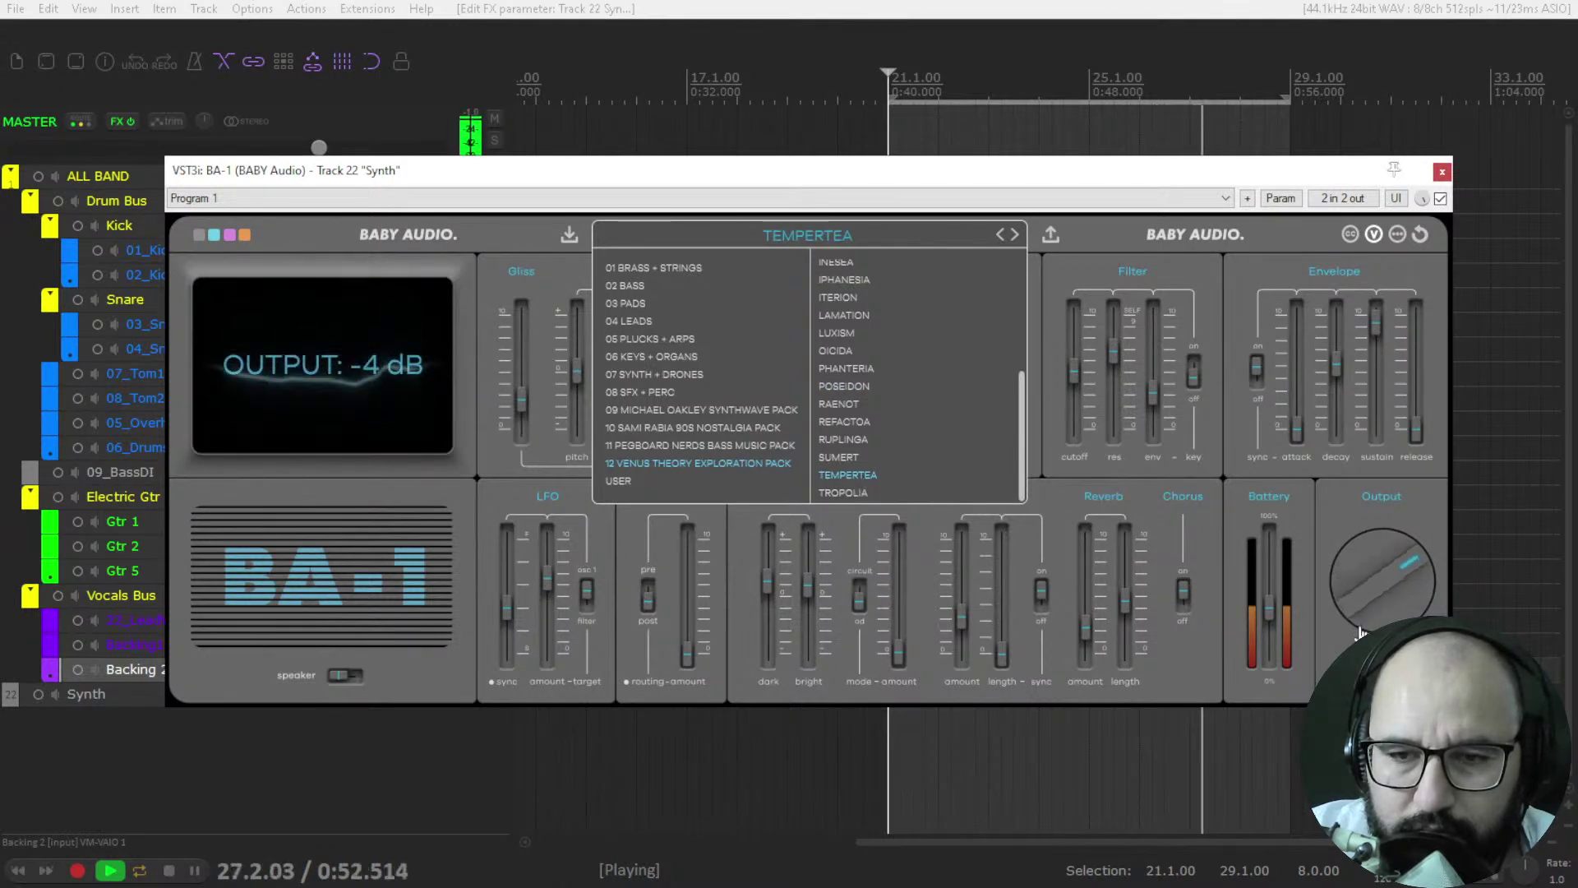
- Raise Tempertea's Drive amount slightly and try the chorus settings during playback, and stop playback
left_click(1097, 263)
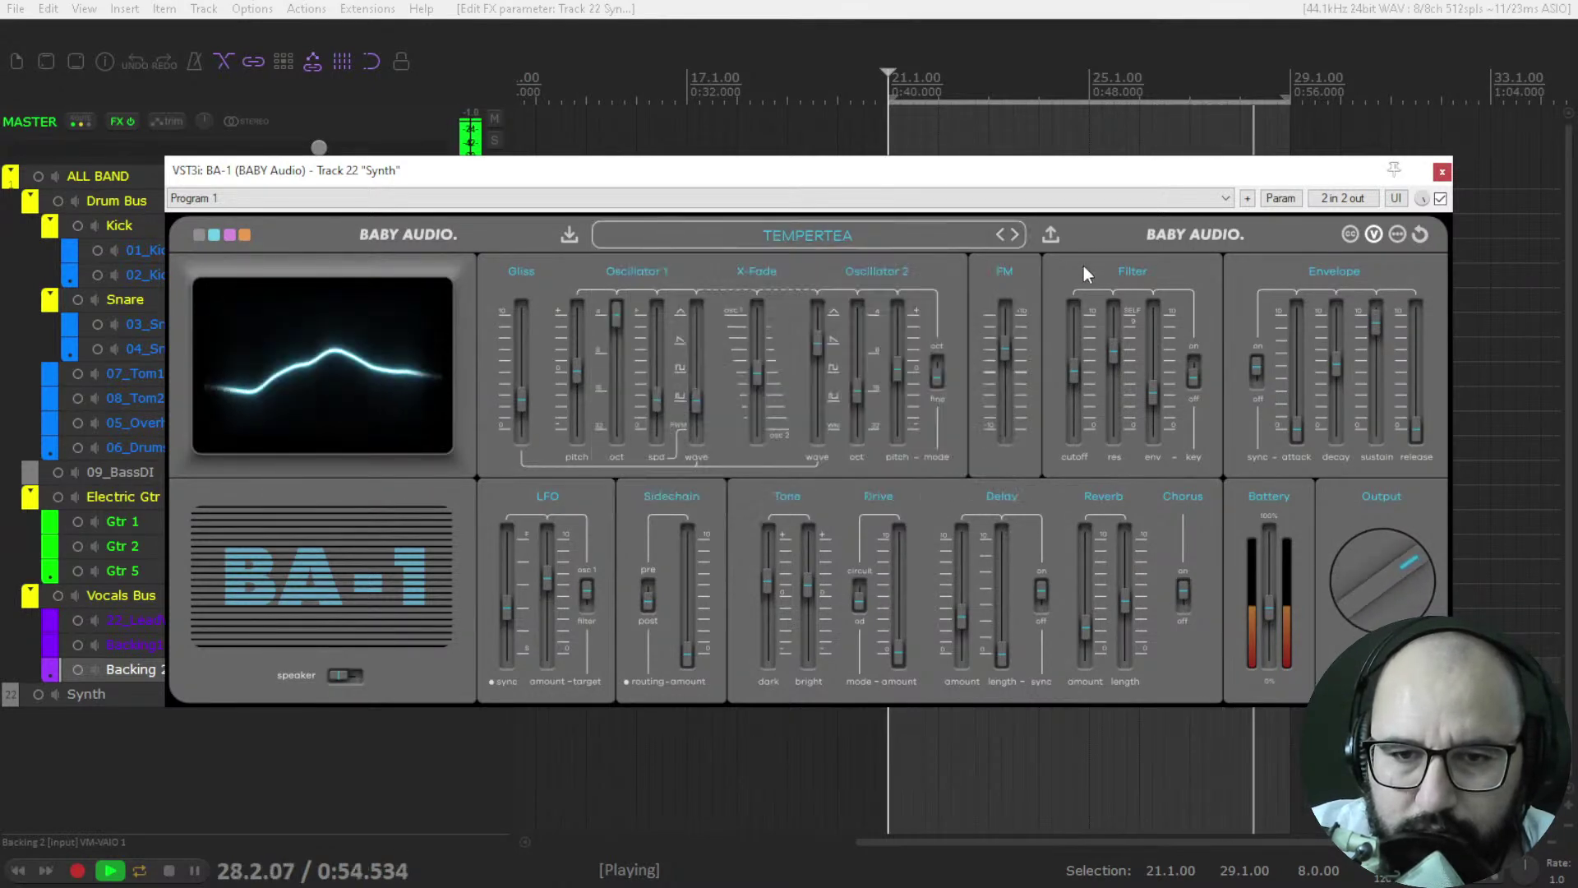
mouse_move(899, 653)
left_mouse_down()
mouse_move(916, 600)
mouse_move(900, 657)
left_mouse_up()
left_click(1185, 604)
left_click(1183, 599)
left_click(1191, 594)
key("space")
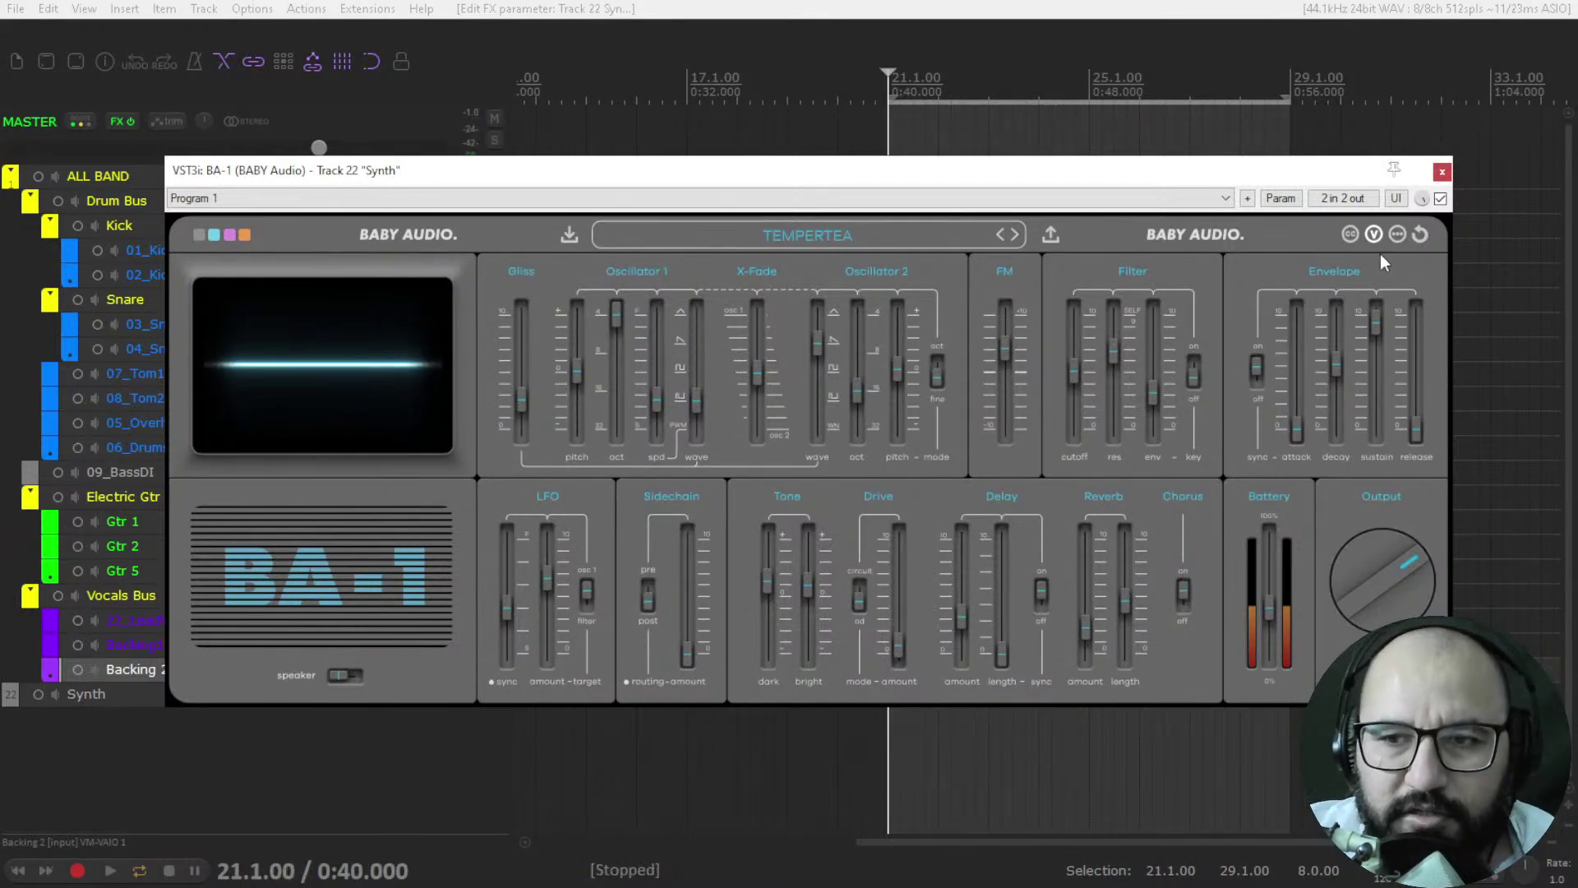
- Close the BA-1 window and place the edit cursor at 6.1.00 within the band recording
left_click(1441, 172)
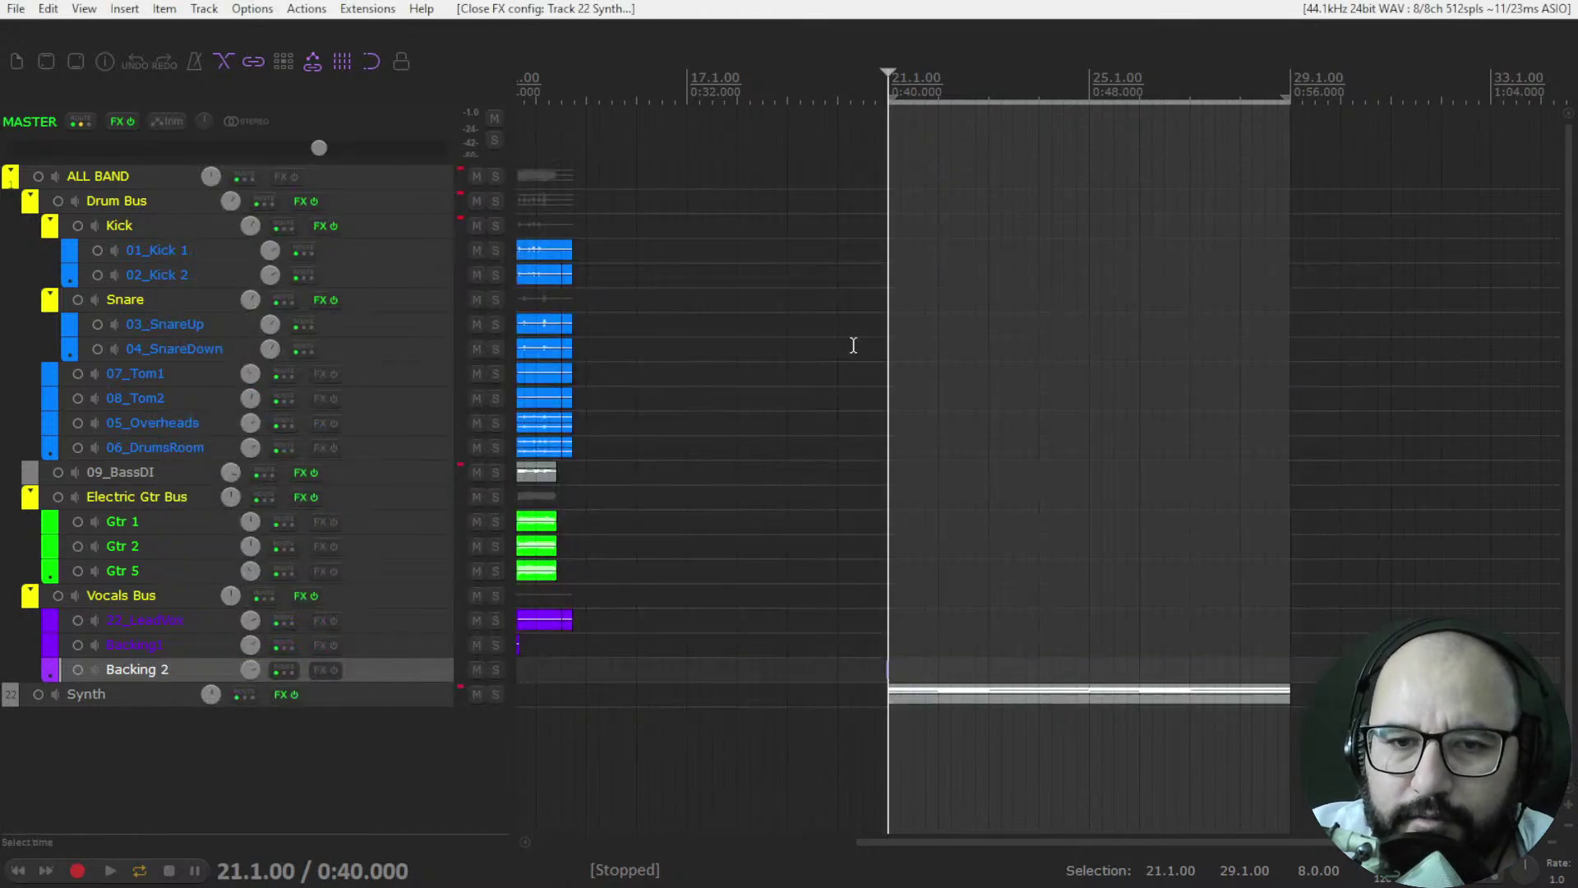
scroll(853, 345, "down", 4)
left_click(562, 143)
scroll(556, 165, "up", 3)
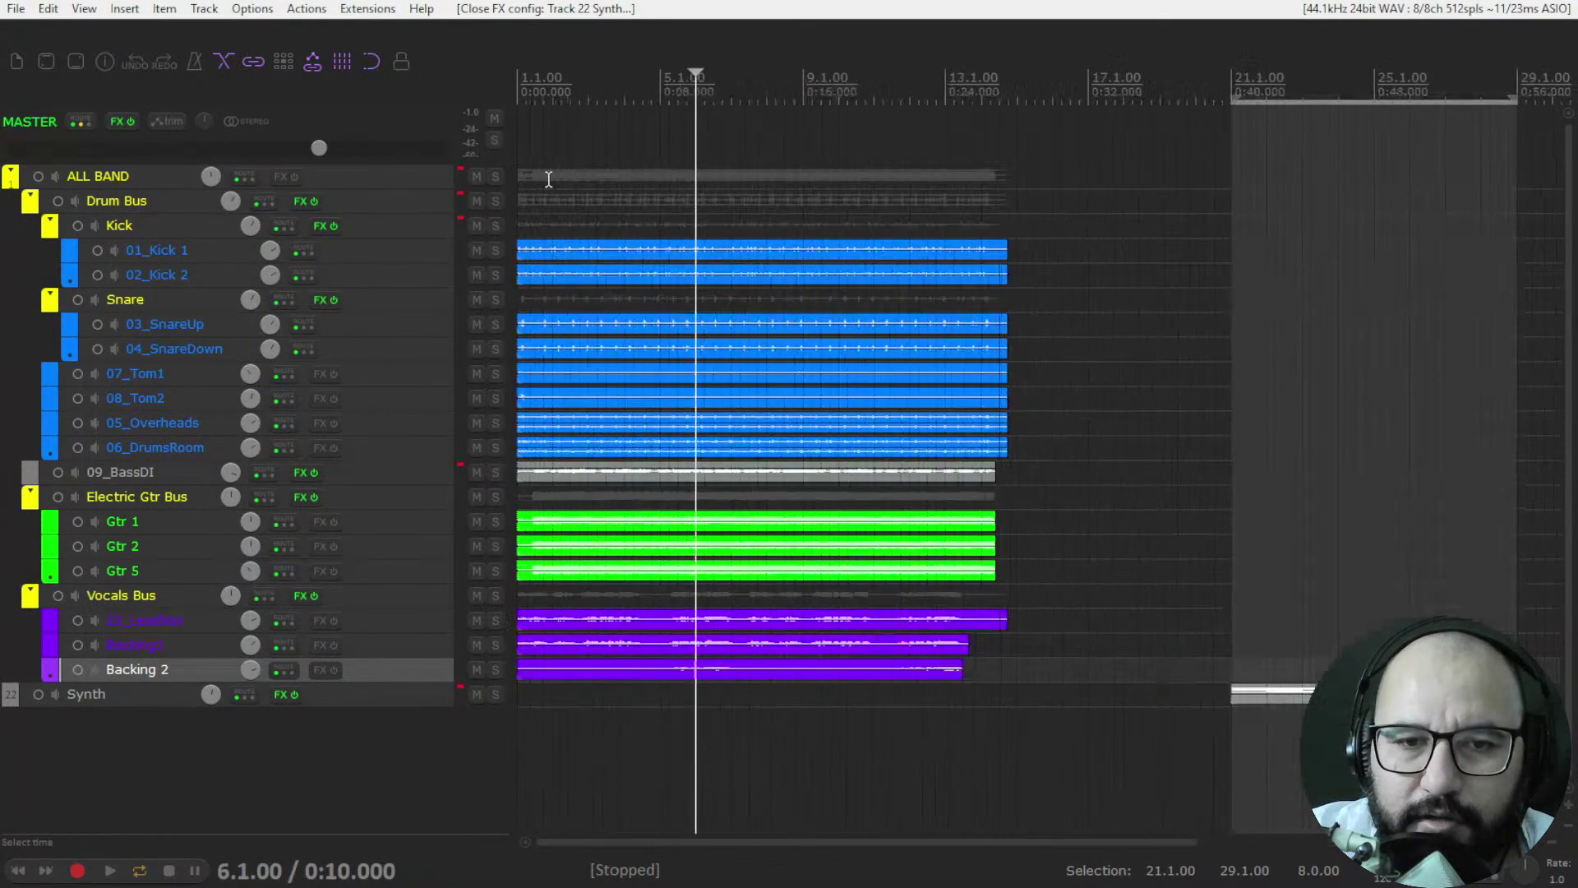
- Set the time selection over the whole band recording, from 1.1.00 to 14.4.00
left_click_drag(559, 102, 946, 97)
left_click_drag(563, 98, 519, 98)
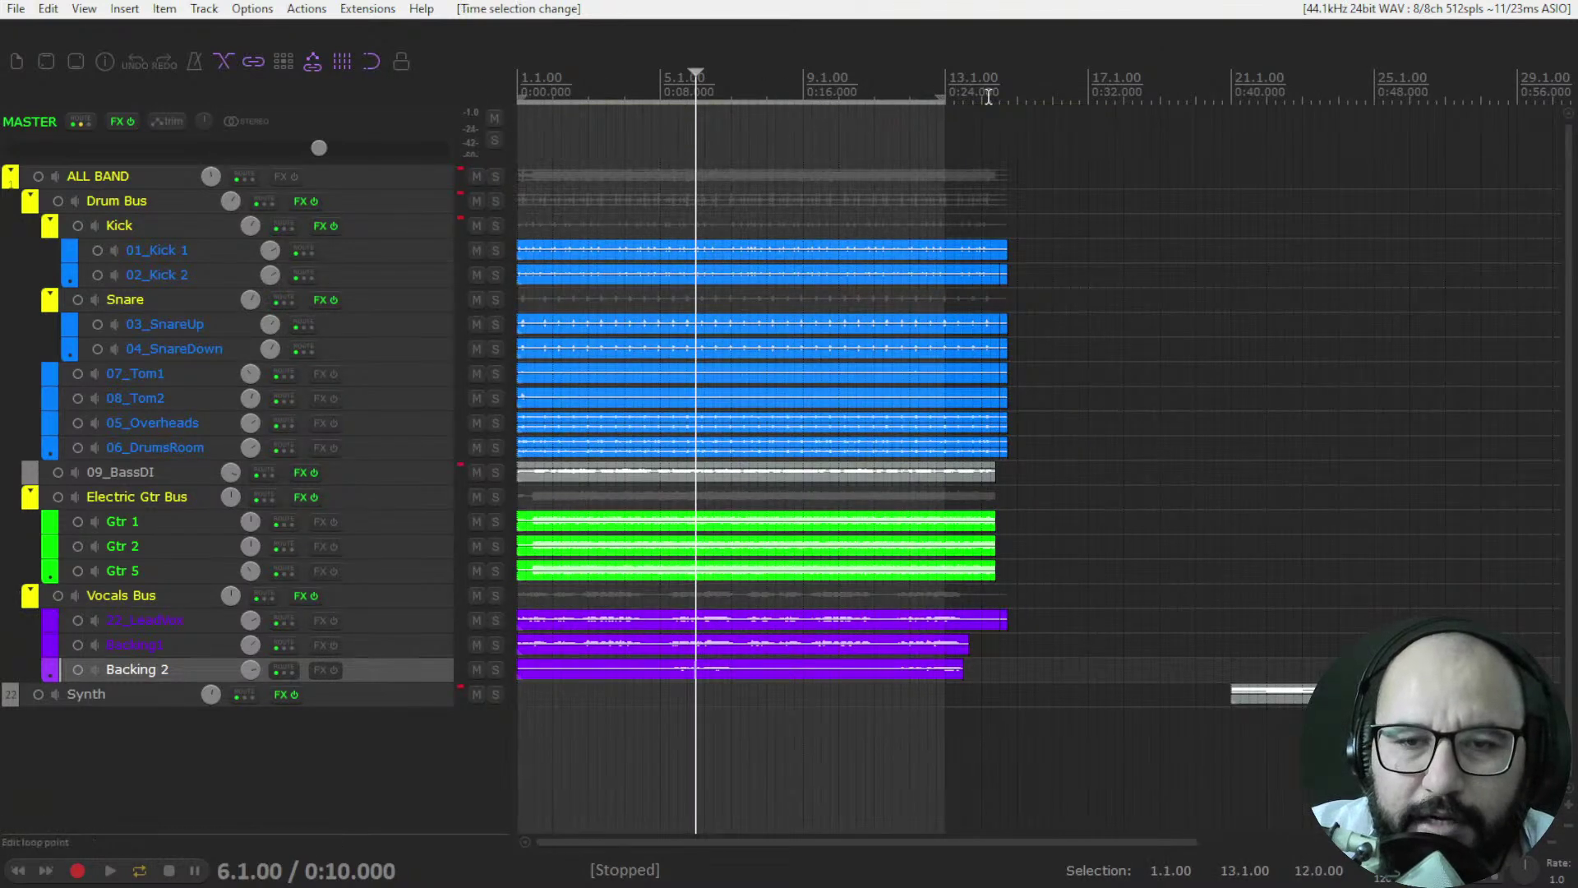
left_click_drag(945, 101, 1008, 102)
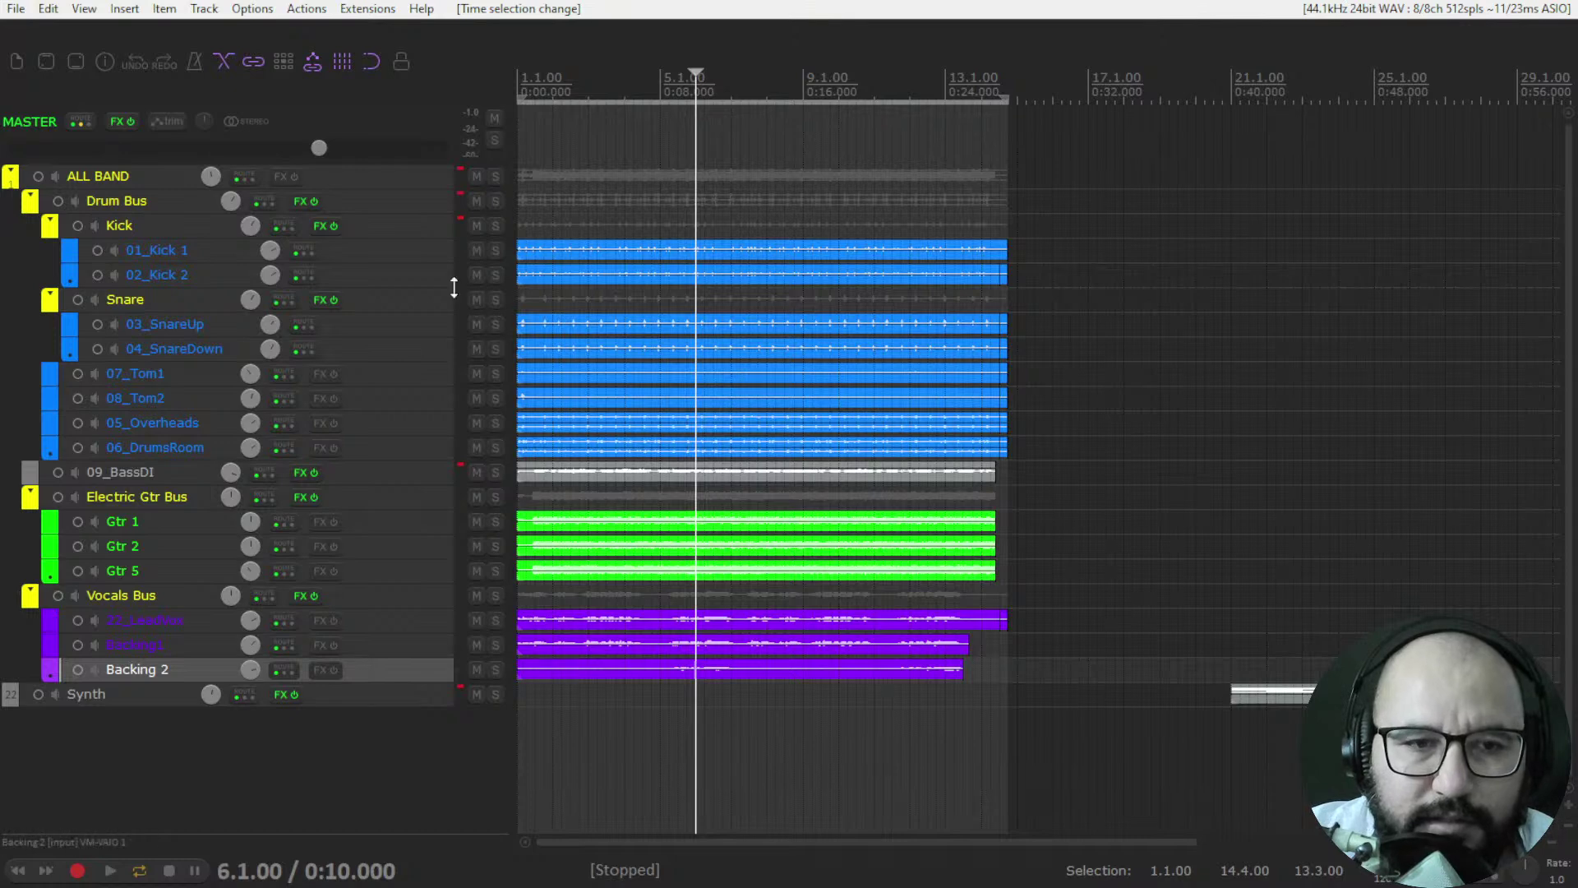
- Open the bypassed Neutron 4 instances on the Drum Bus and the Kick folder track
right_click(297, 207)
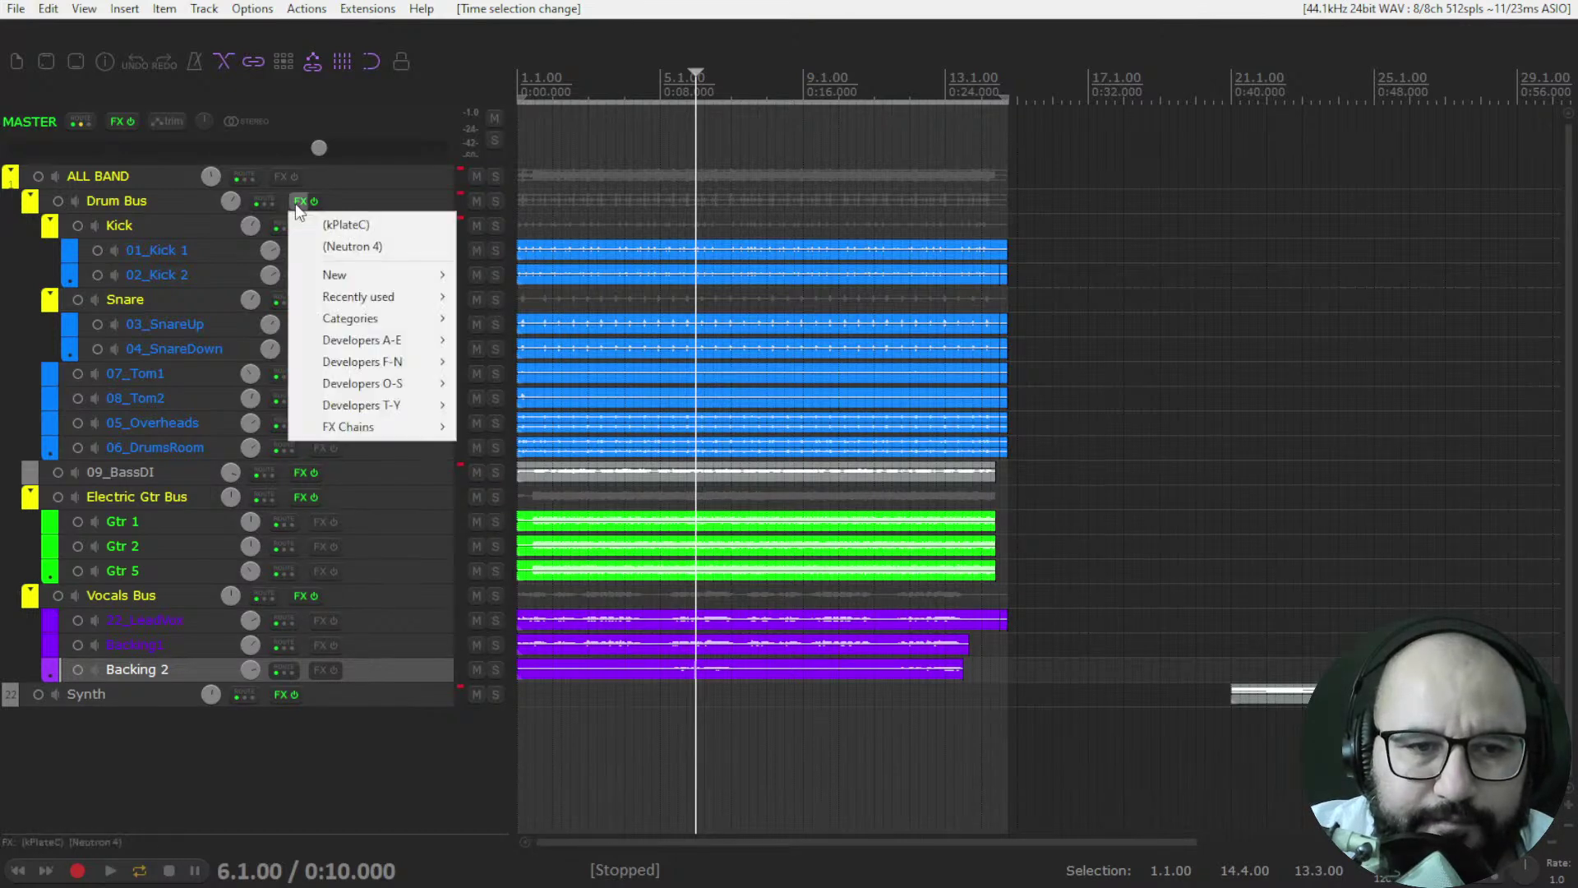
left_click(328, 239)
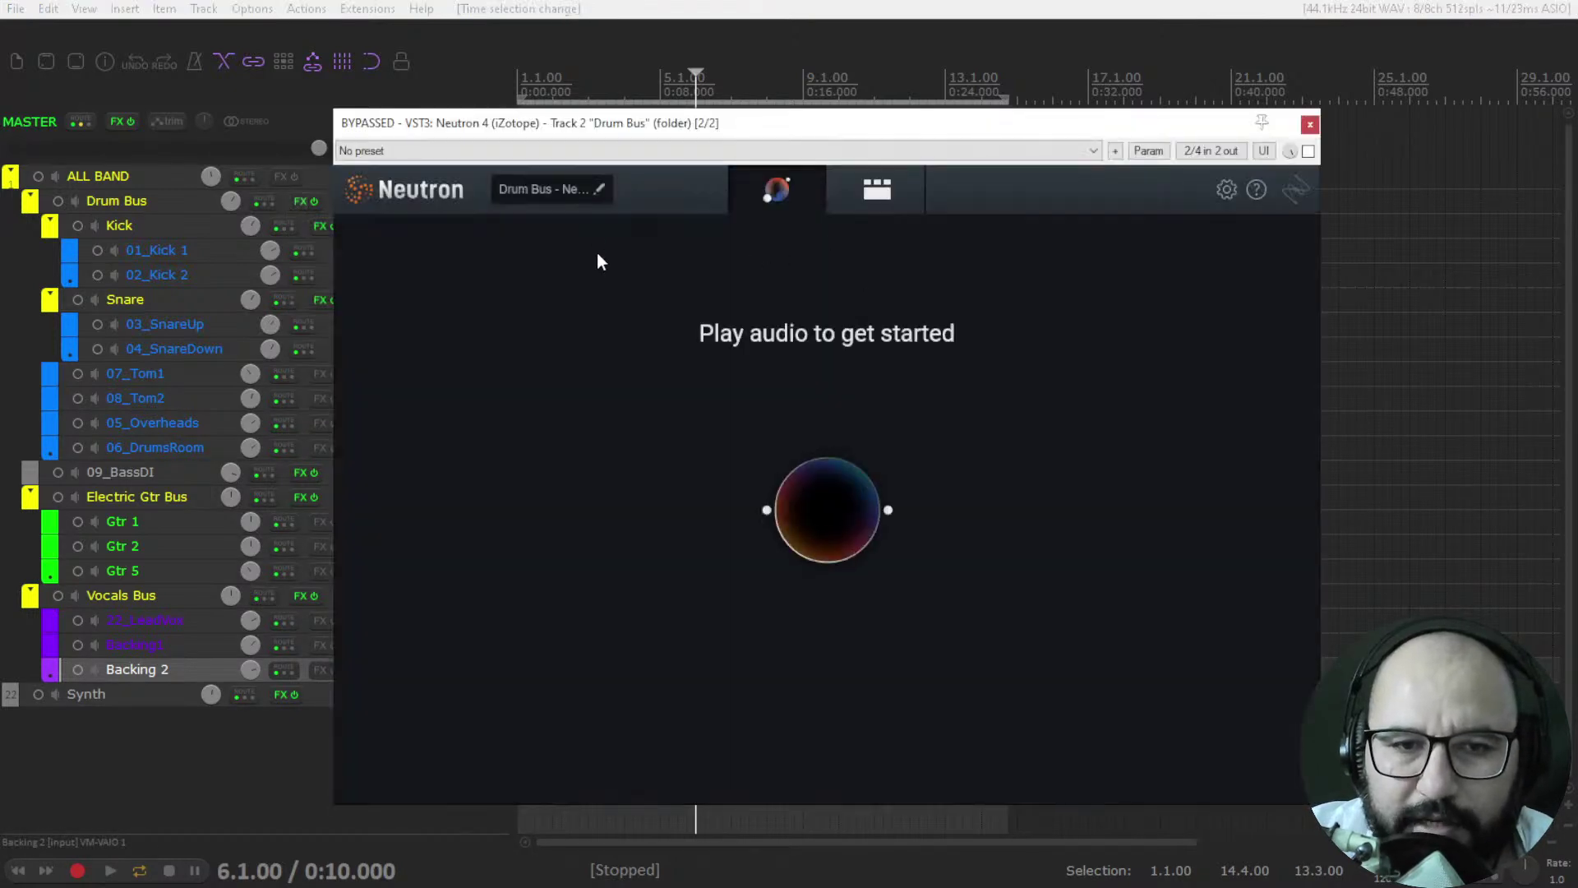
right_click(320, 233)
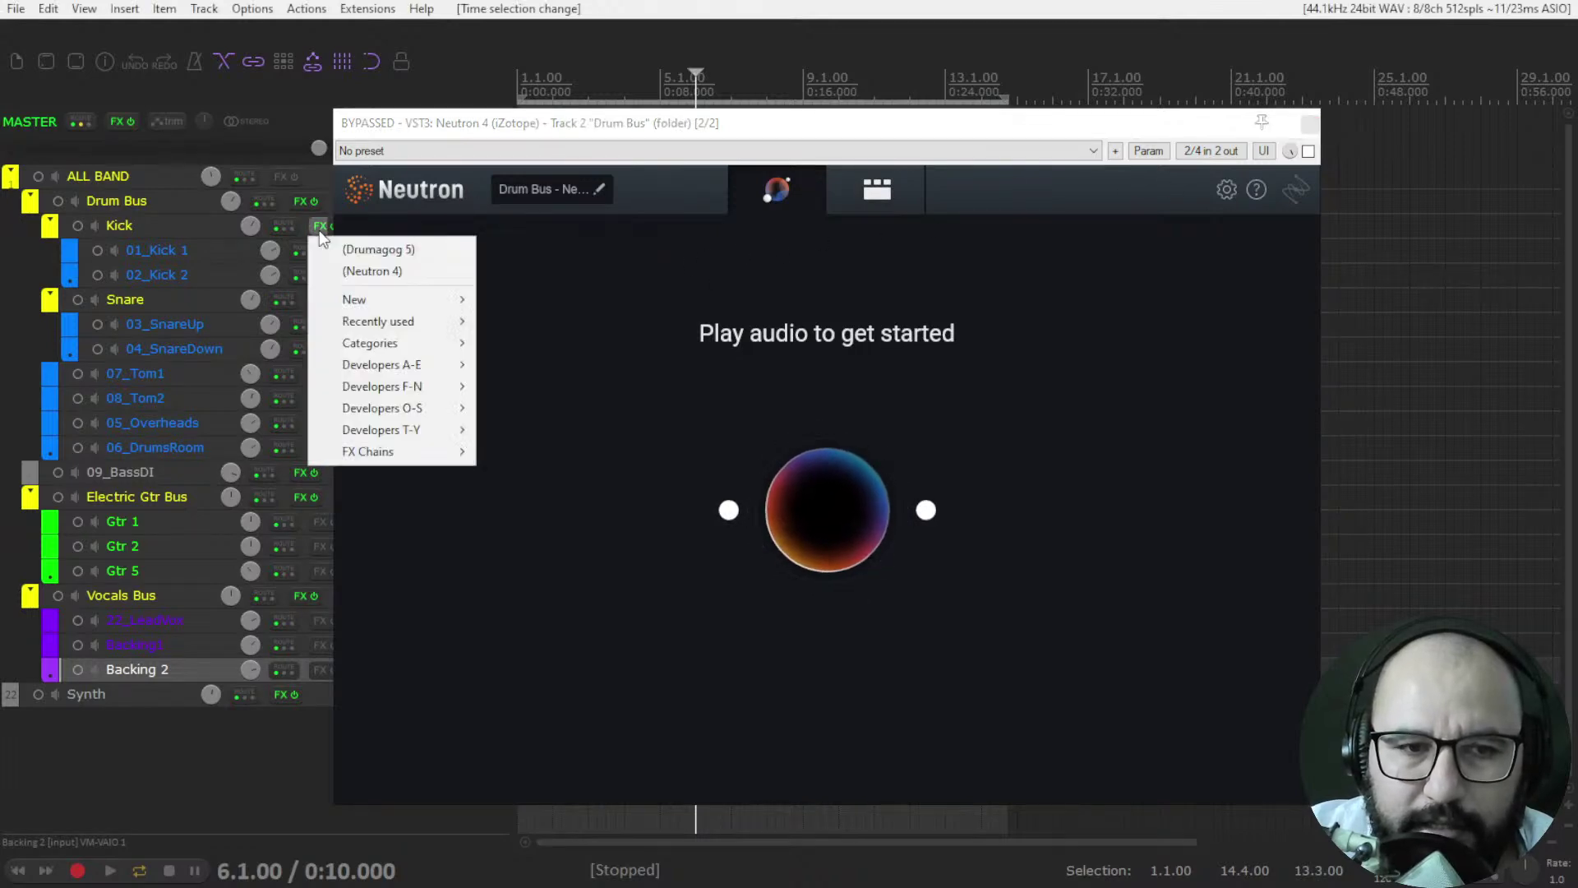
left_click(363, 272)
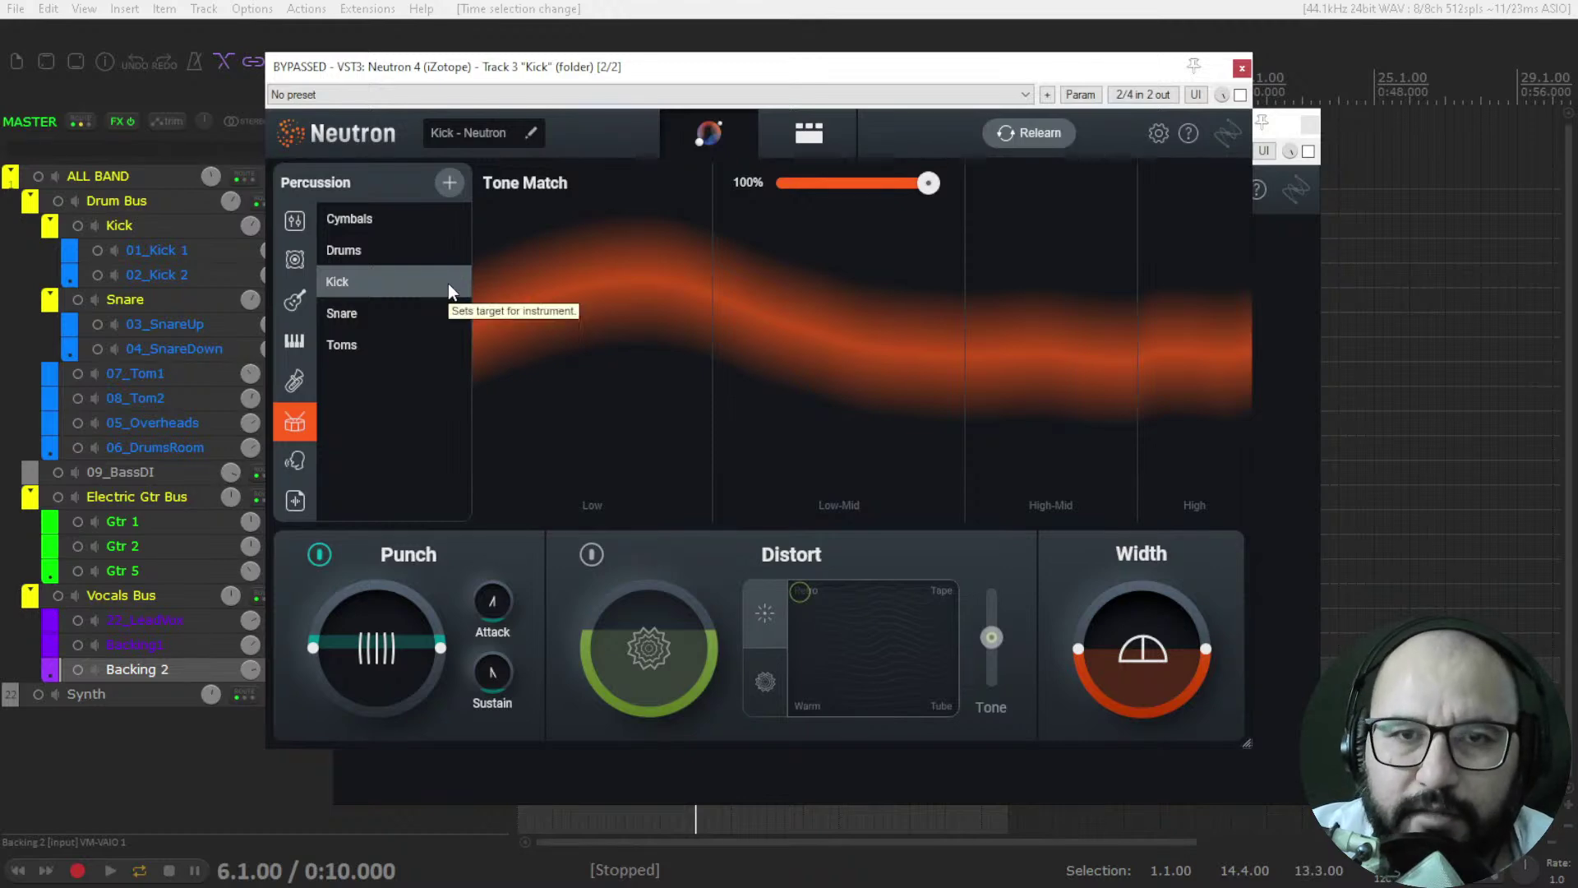
- Browse the Kick instance's Tone Match targets in the Orchestral, Keys, guitar and Voice categories
left_click(294, 378)
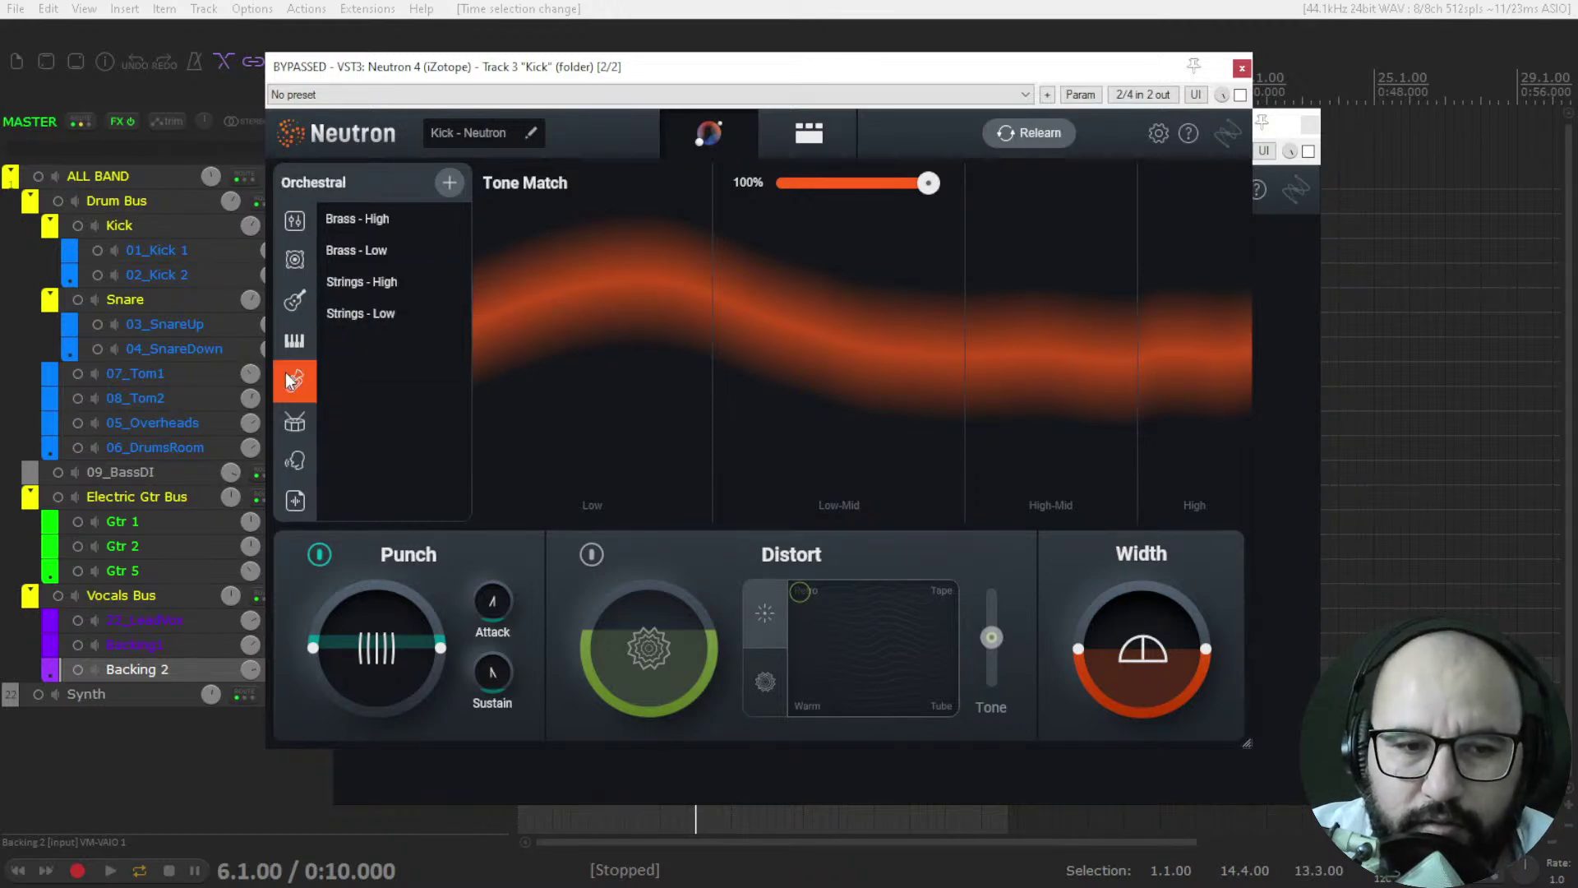
left_click(296, 352)
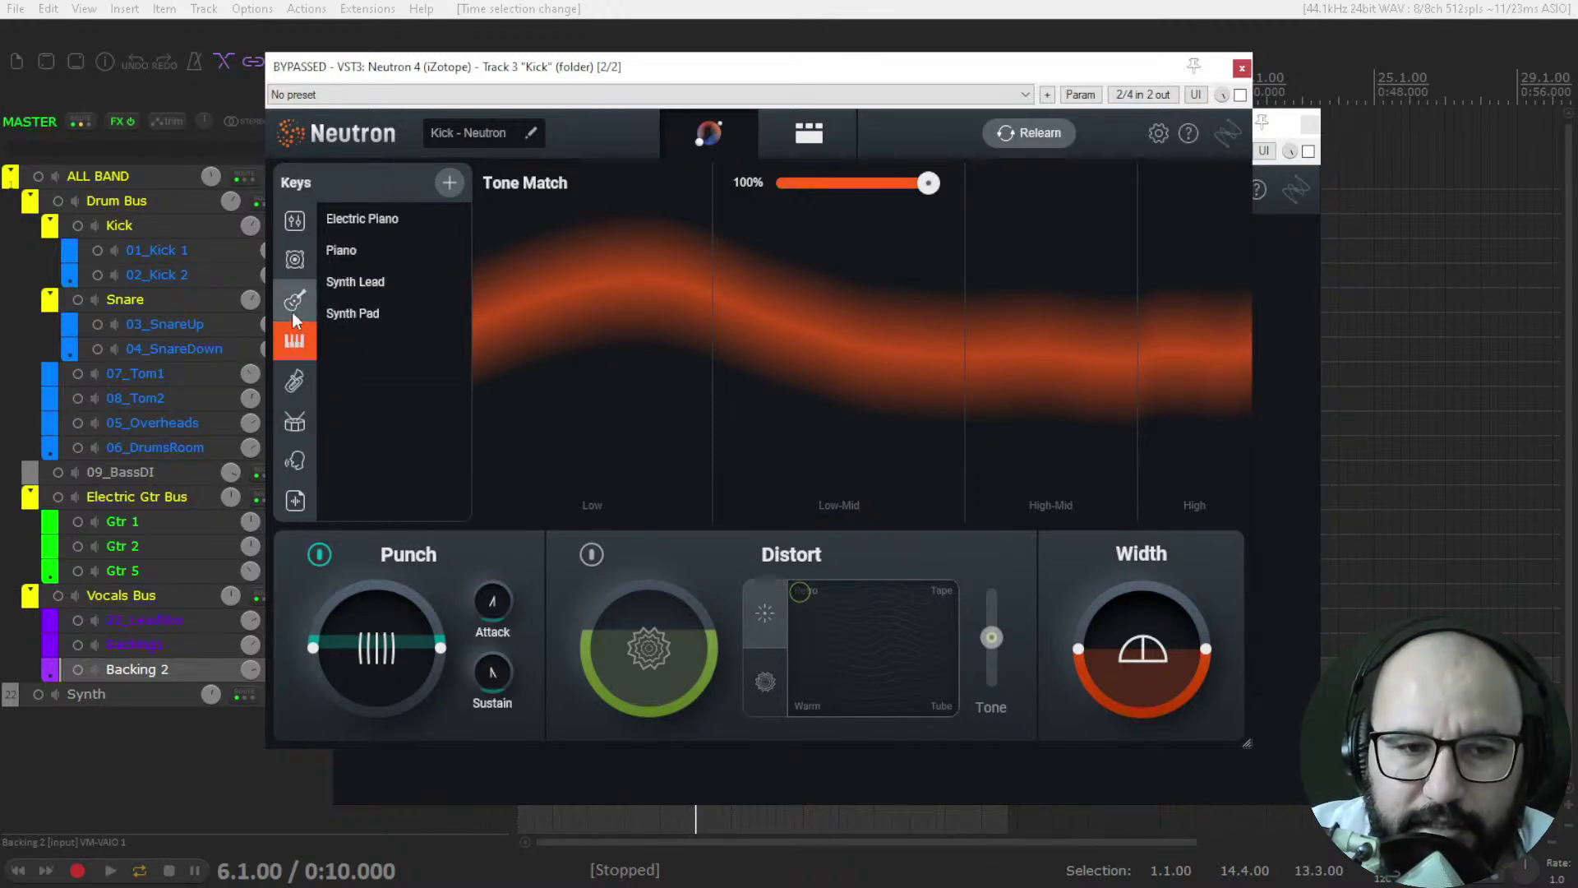
left_click(295, 312)
left_click(296, 463)
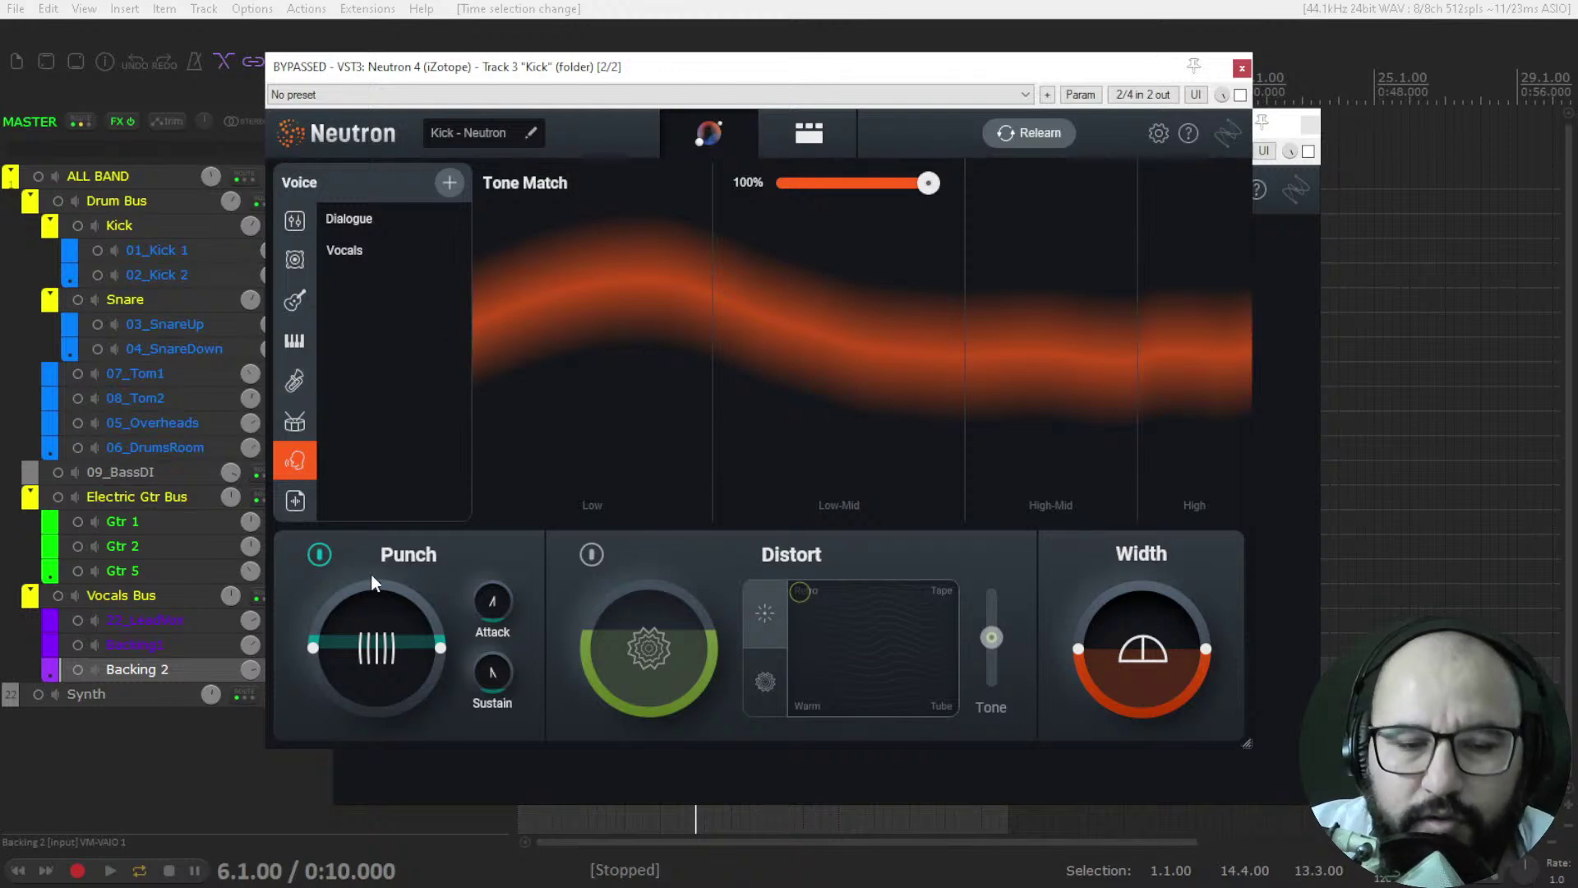
- Reduce Punch to near neutral on the Kick instance, and enable Distort at about half amount, centred between Retro, Tape, Warm and Tube
mouse_move(400, 646)
left_mouse_down()
mouse_move(410, 555)
mouse_move(414, 787)
mouse_move(414, 666)
left_mouse_up()
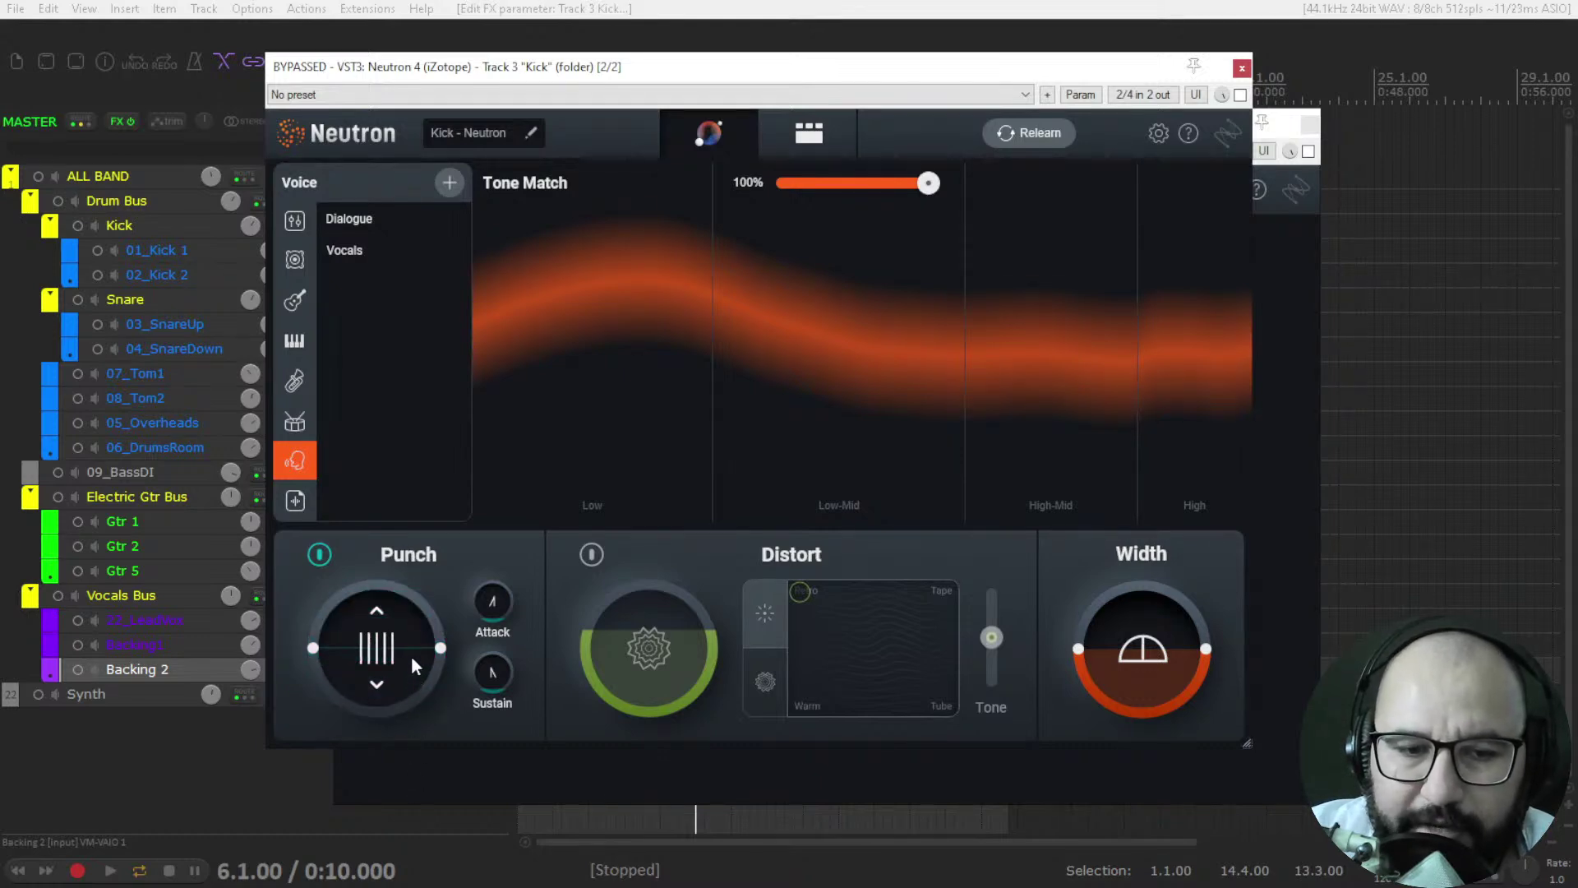
left_click(492, 604)
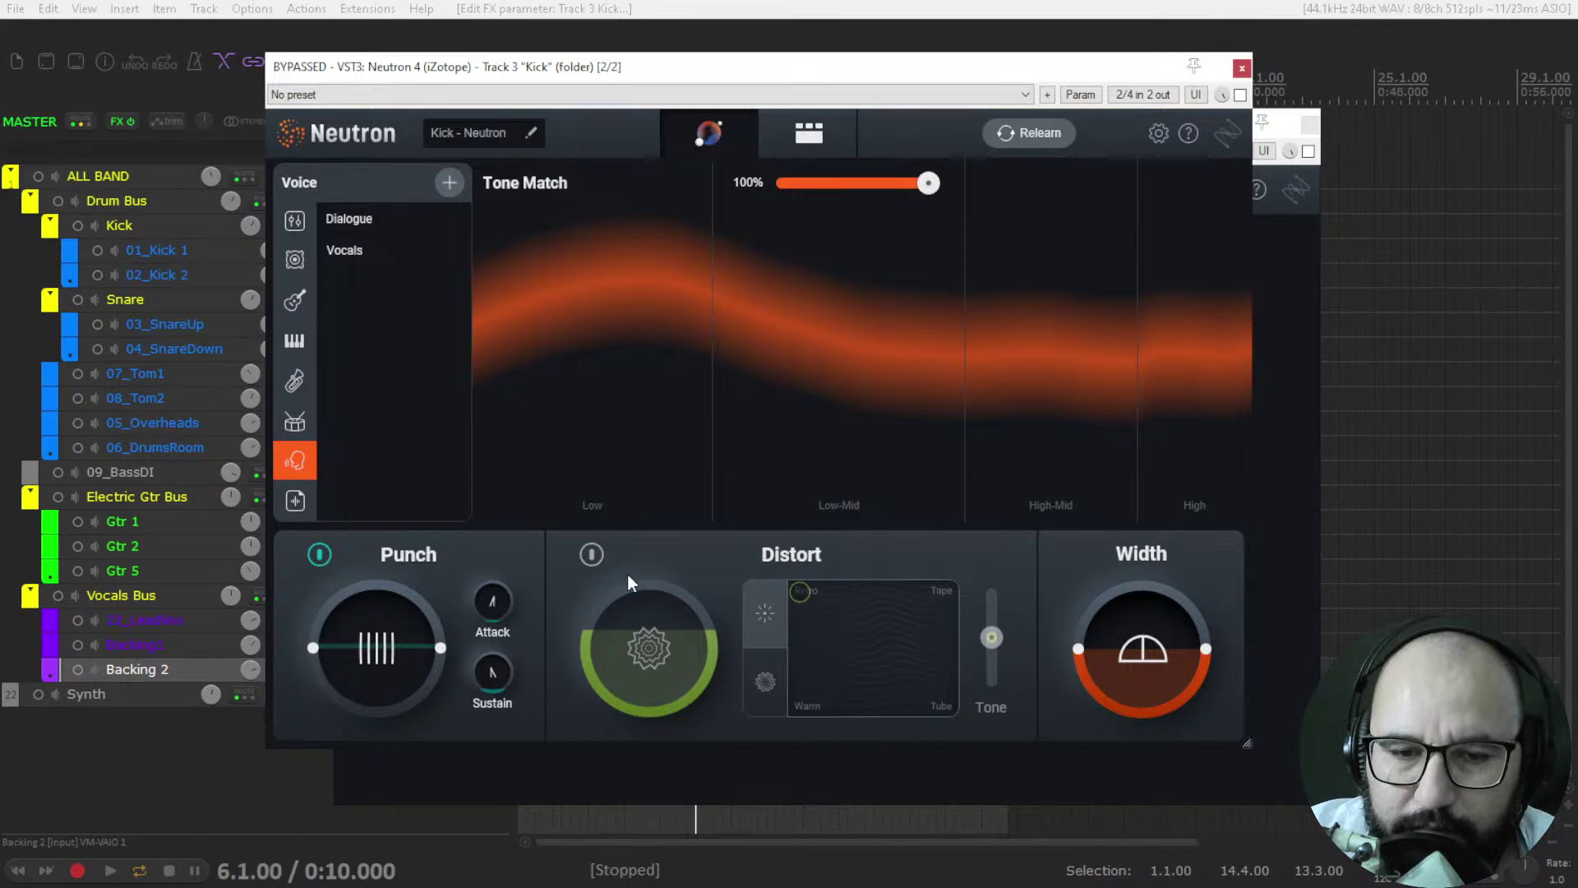
left_click(591, 555)
left_click_drag(805, 608, 884, 655)
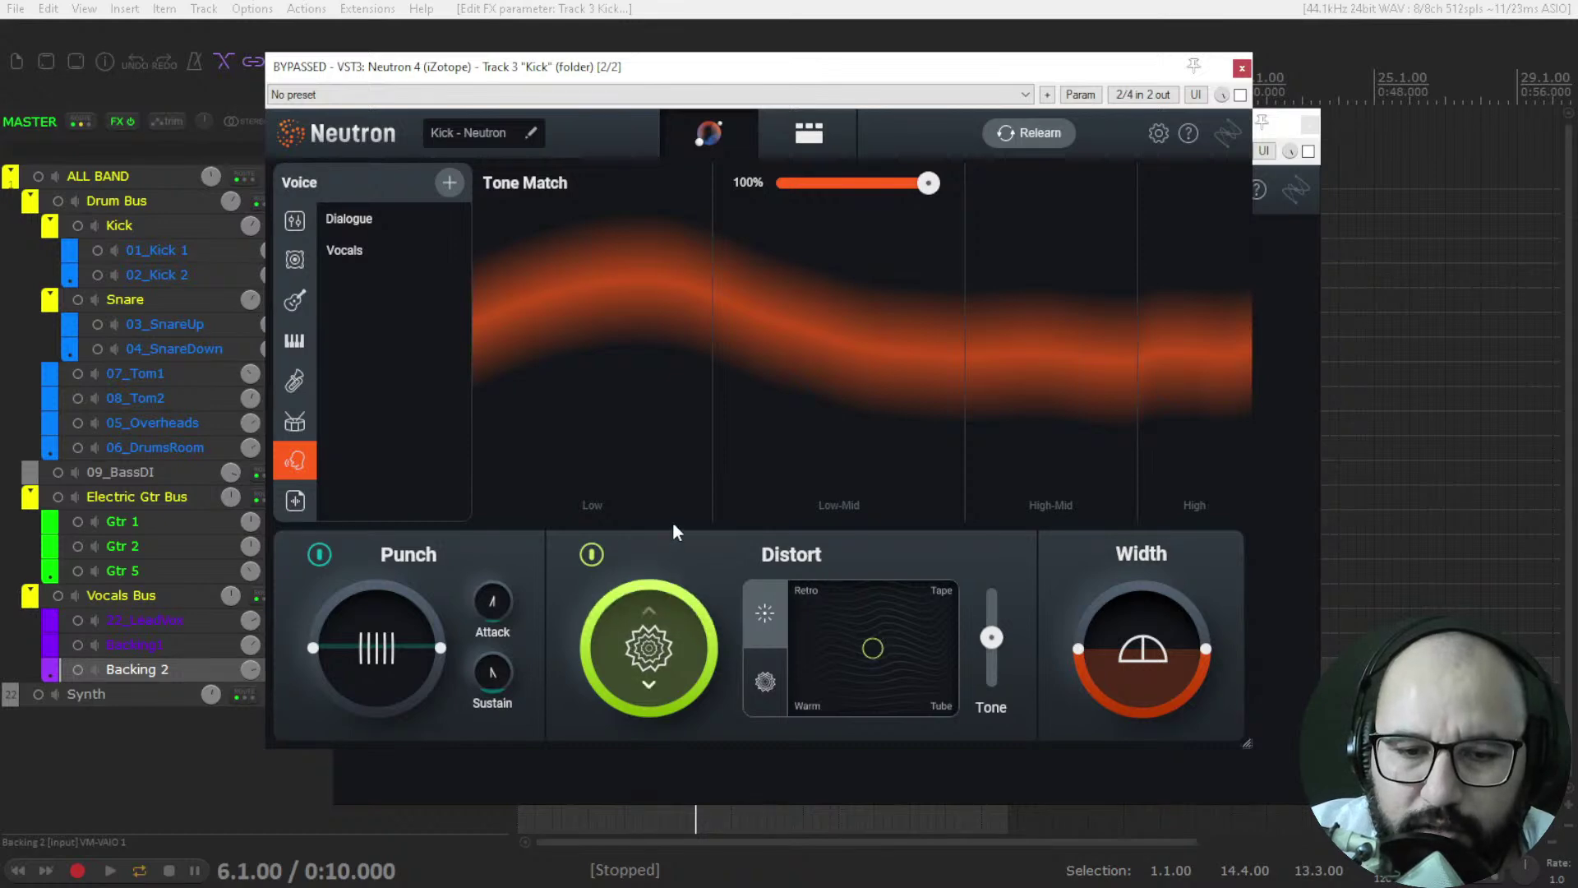
left_click_drag(675, 630, 677, 638)
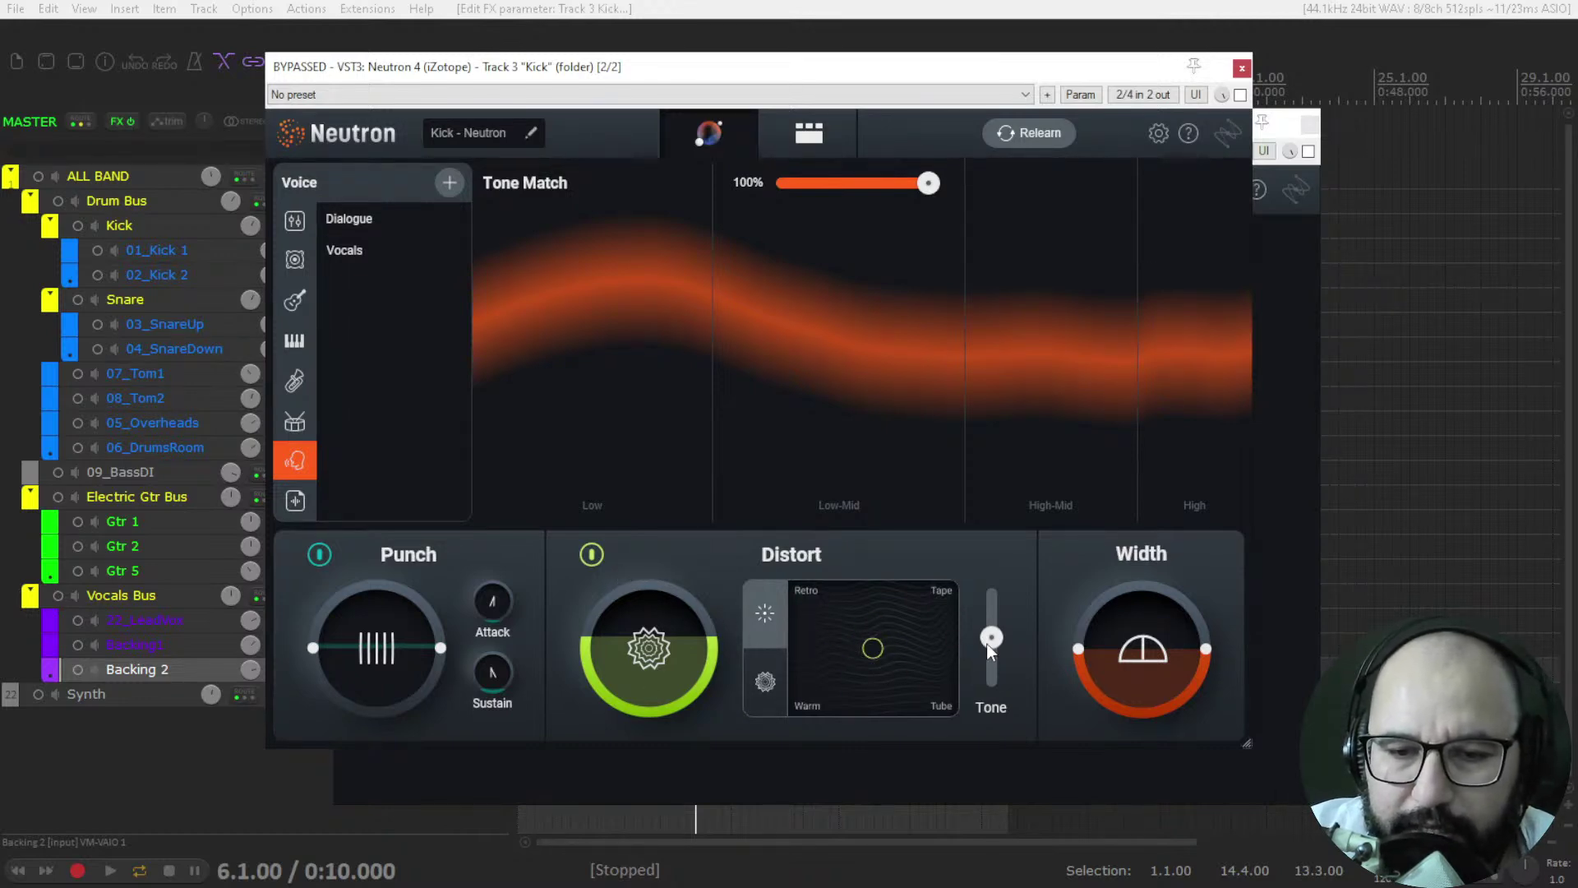
left_click_drag(988, 645, 992, 613)
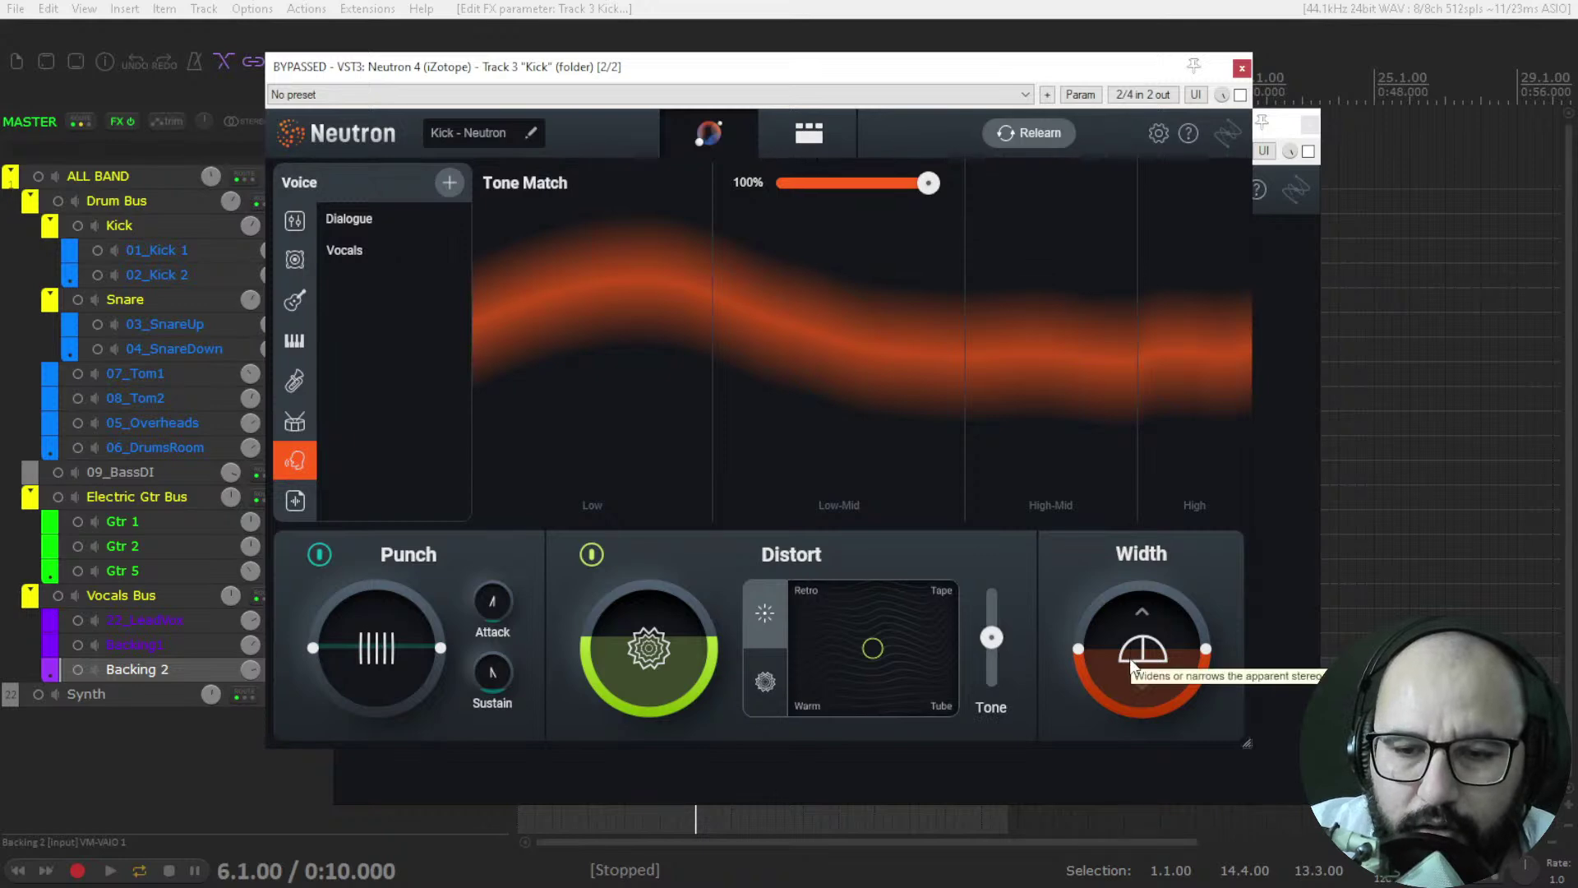
- Try the Kick instance's Width at its widest and narrowest, and leave it slightly below neutral
left_click_drag(1133, 662, 1149, 508)
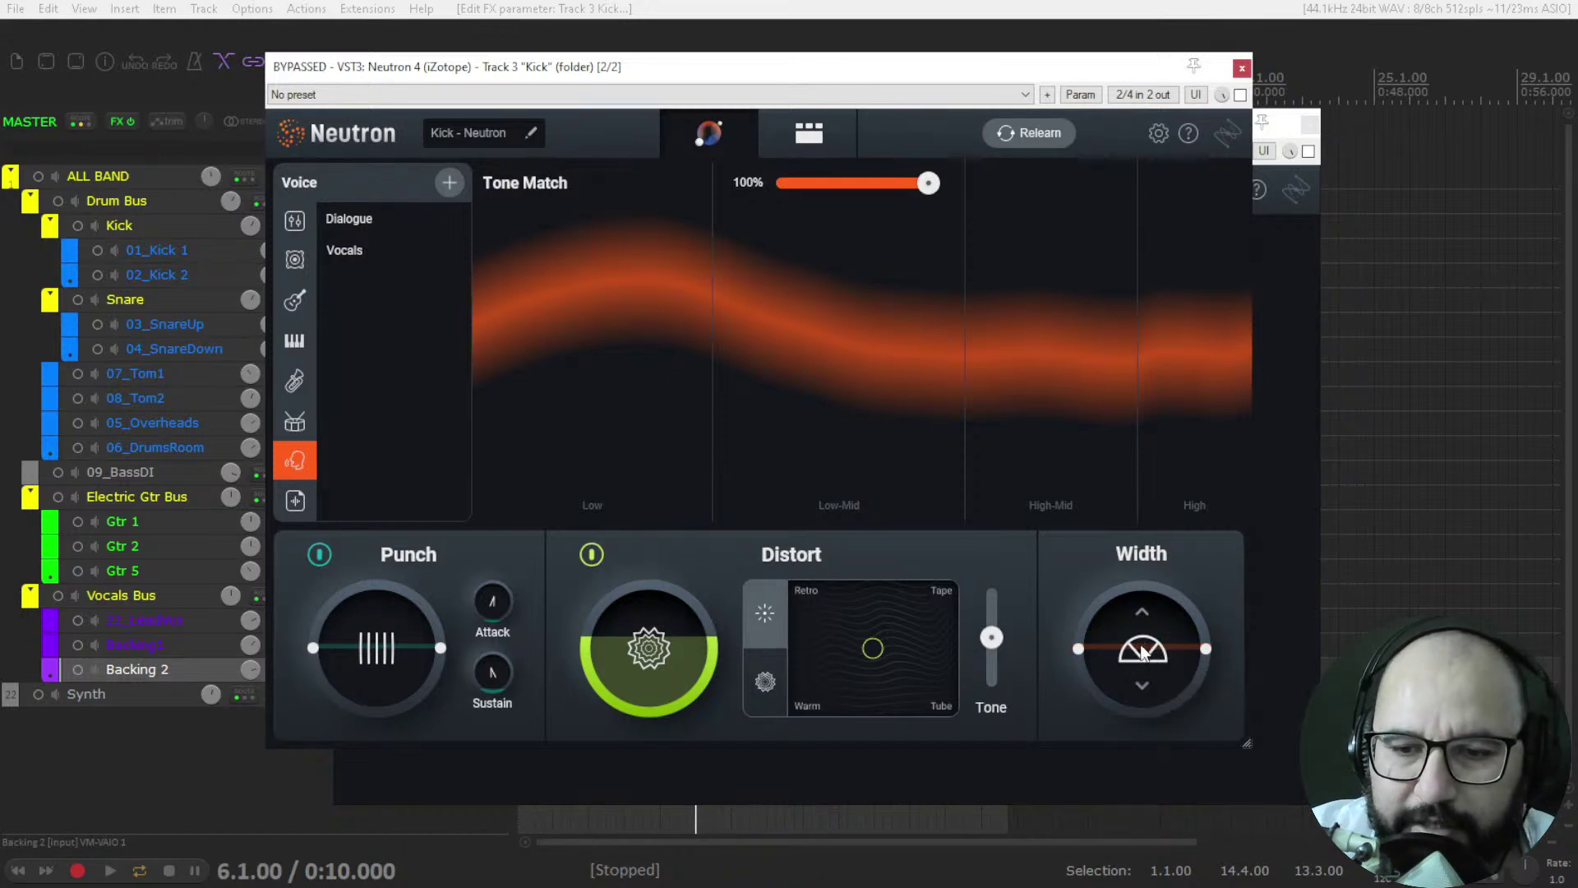
left_click_drag(1142, 651, 1151, 519)
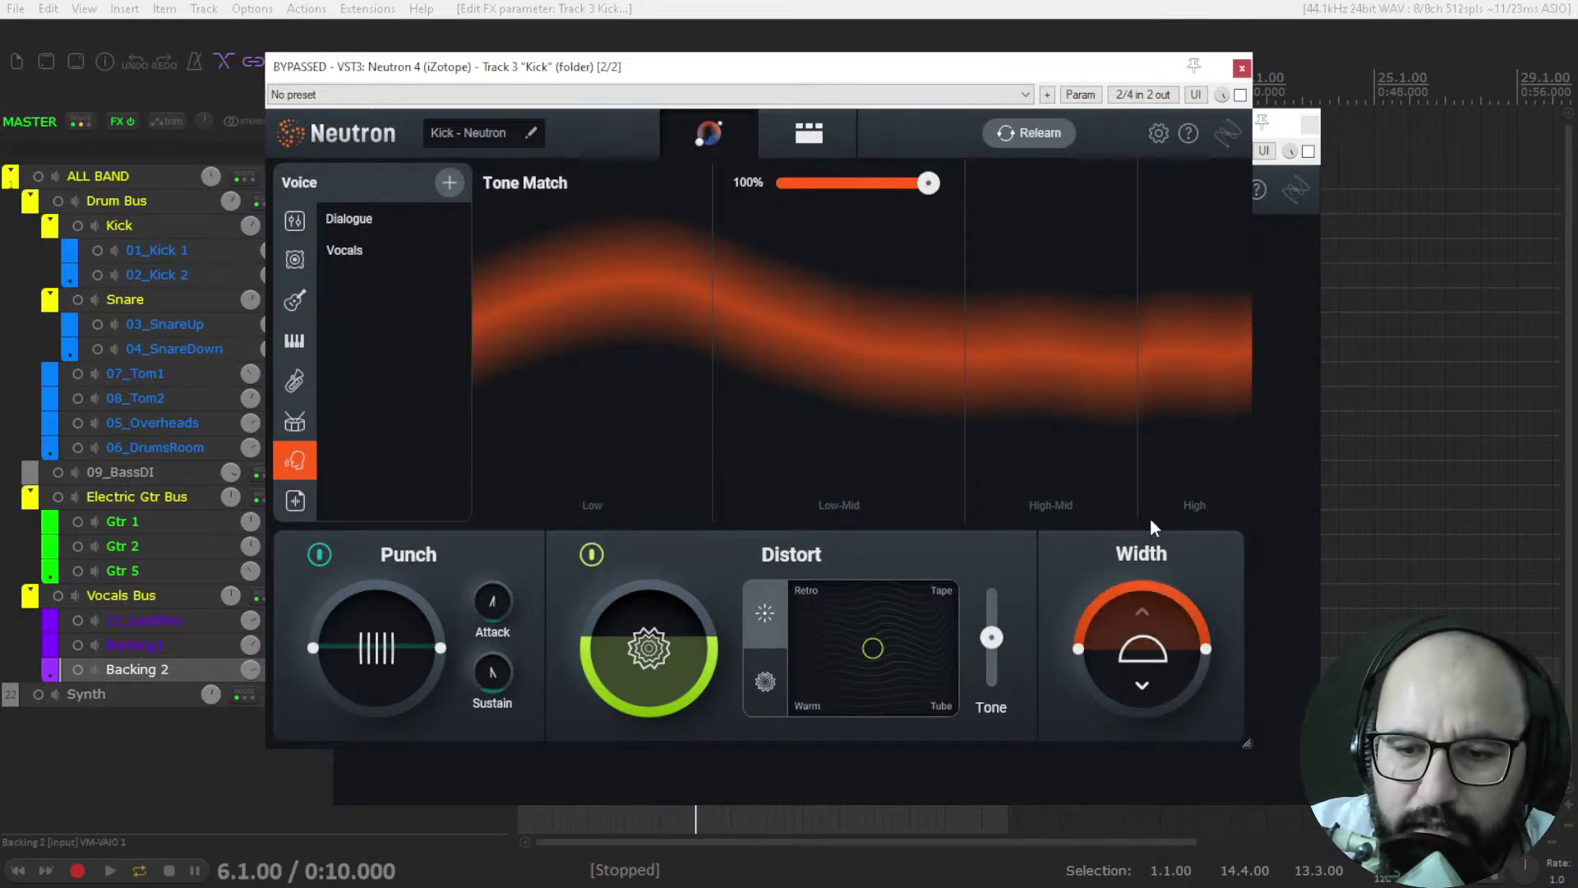
mouse_move(1135, 631)
left_mouse_down()
mouse_move(1136, 678)
mouse_move(1141, 648)
left_mouse_up()
left_click_drag(1156, 564, 1169, 823)
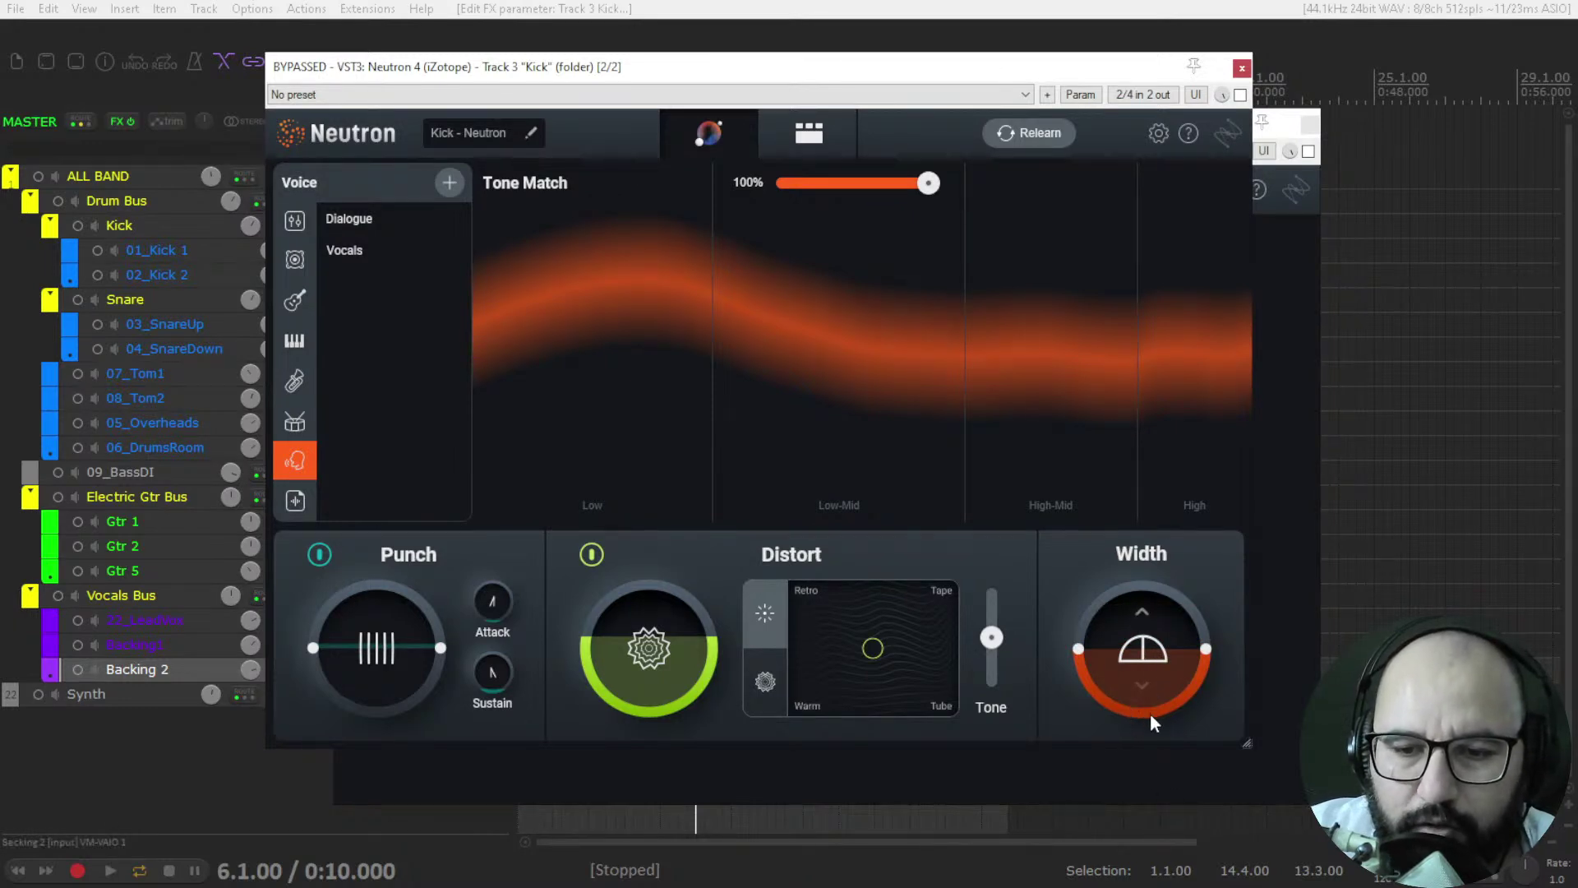
left_click_drag(1140, 645, 1098, 590)
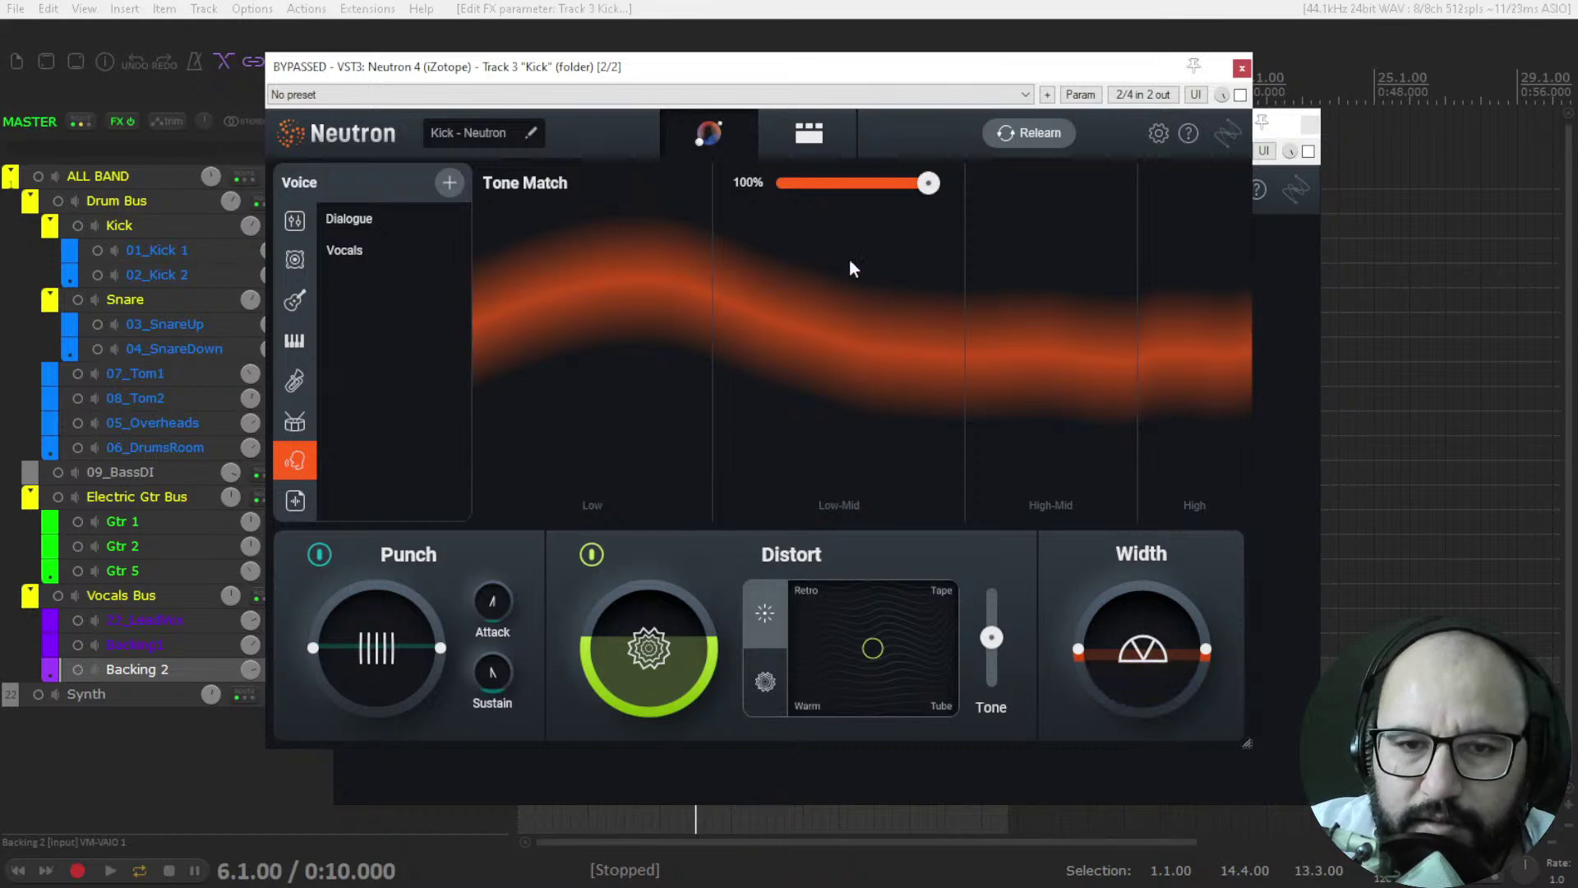
- Try Kick's Tone Match at 30%, 0% and 100%, leave it at 37%, and close that Neutron window
left_click_drag(922, 187, 828, 189)
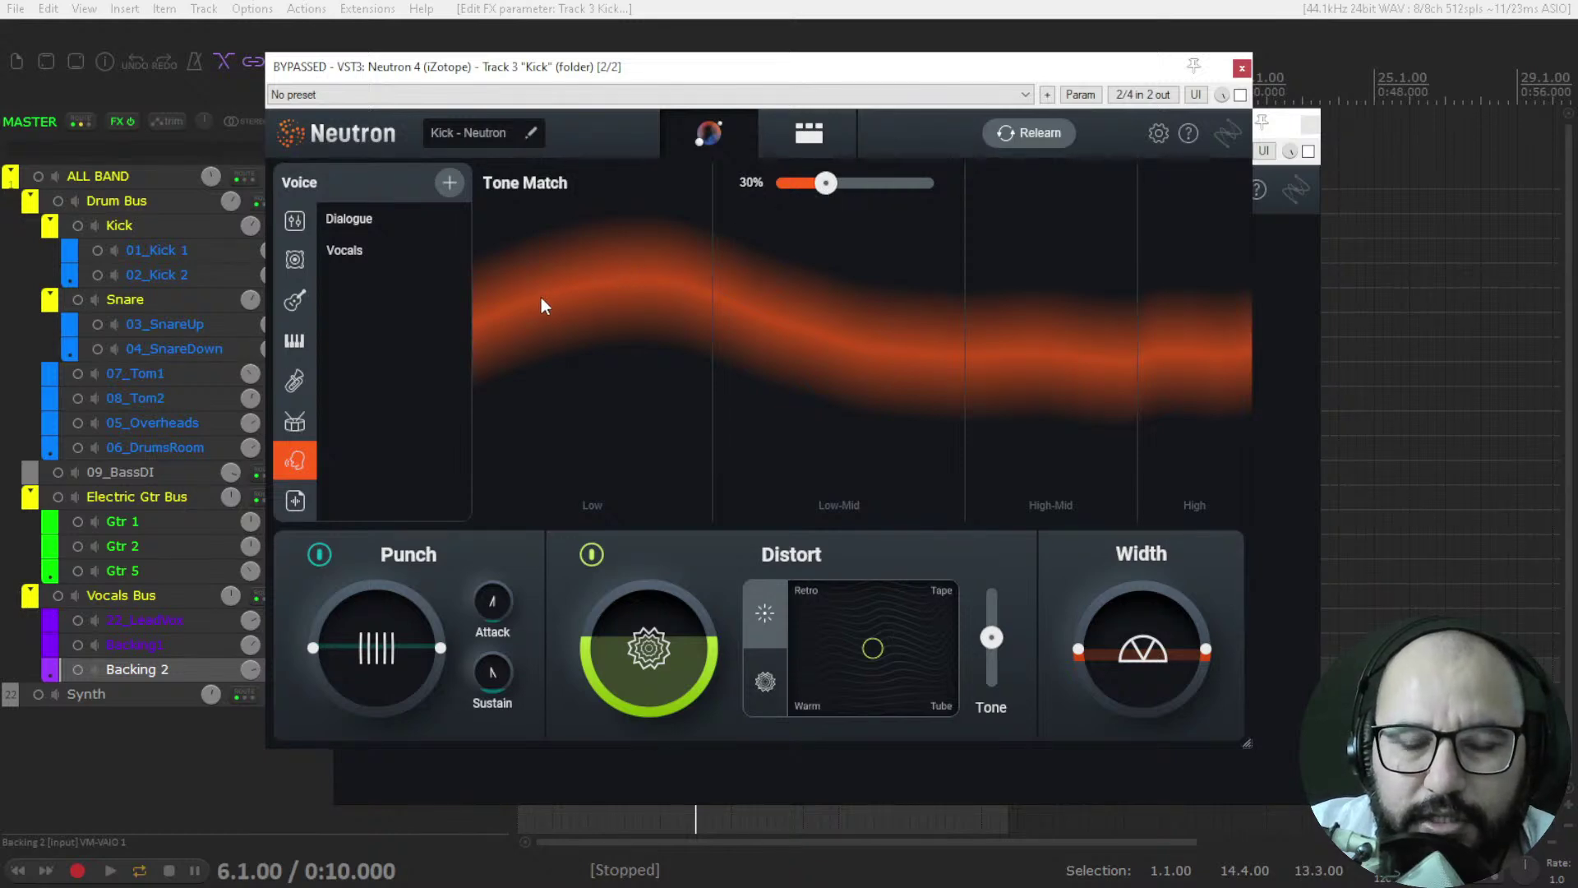
left_click_drag(830, 189, 870, 196)
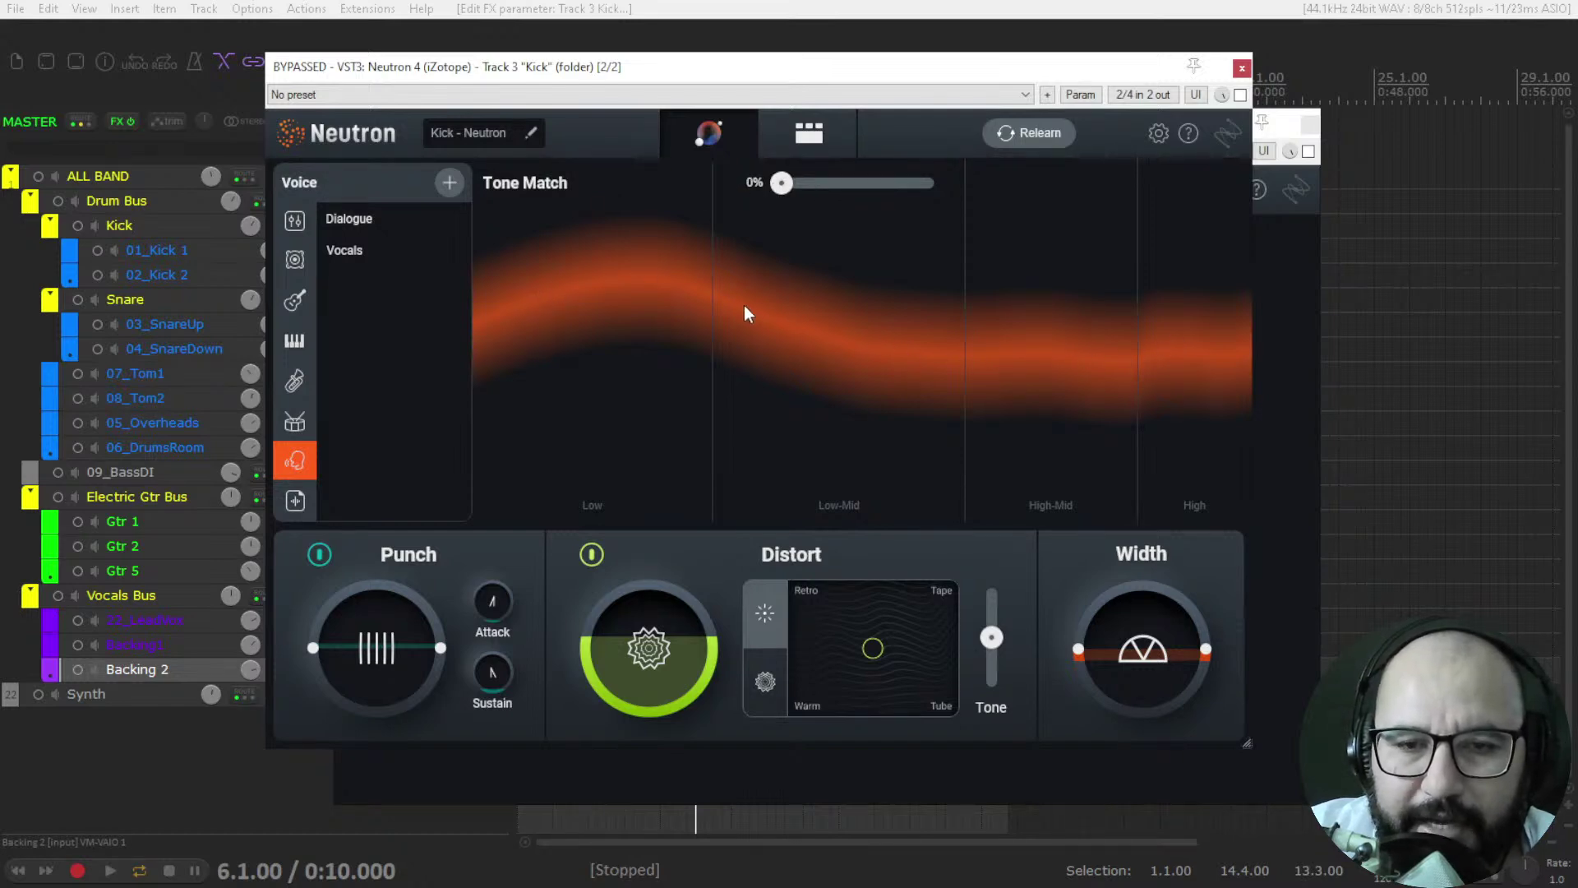
left_click_drag(795, 191, 961, 191)
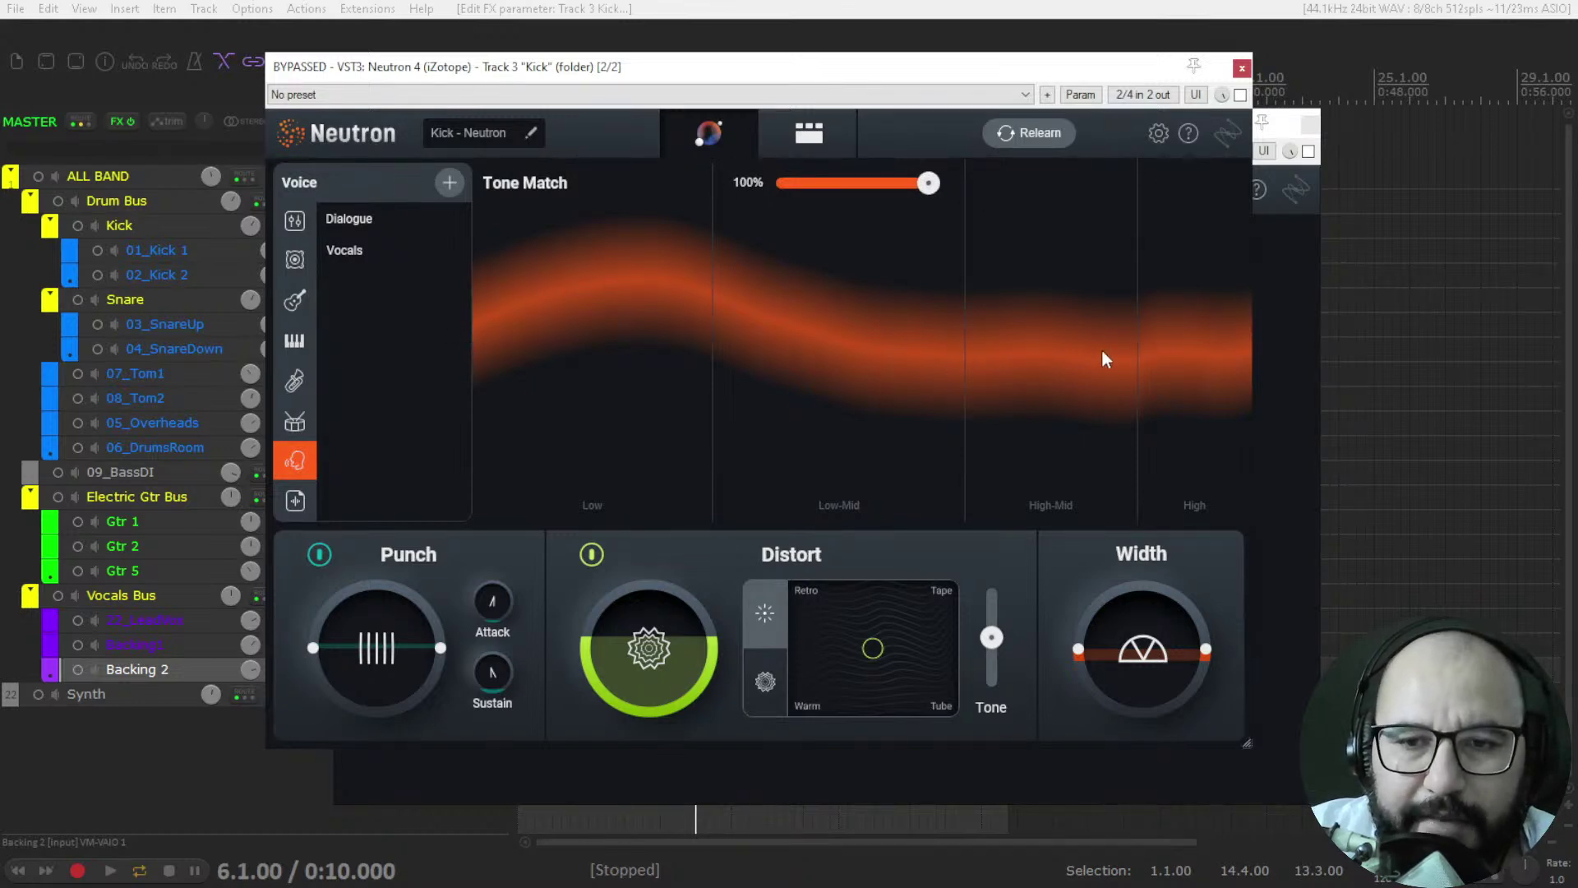
left_click_drag(843, 188, 837, 187)
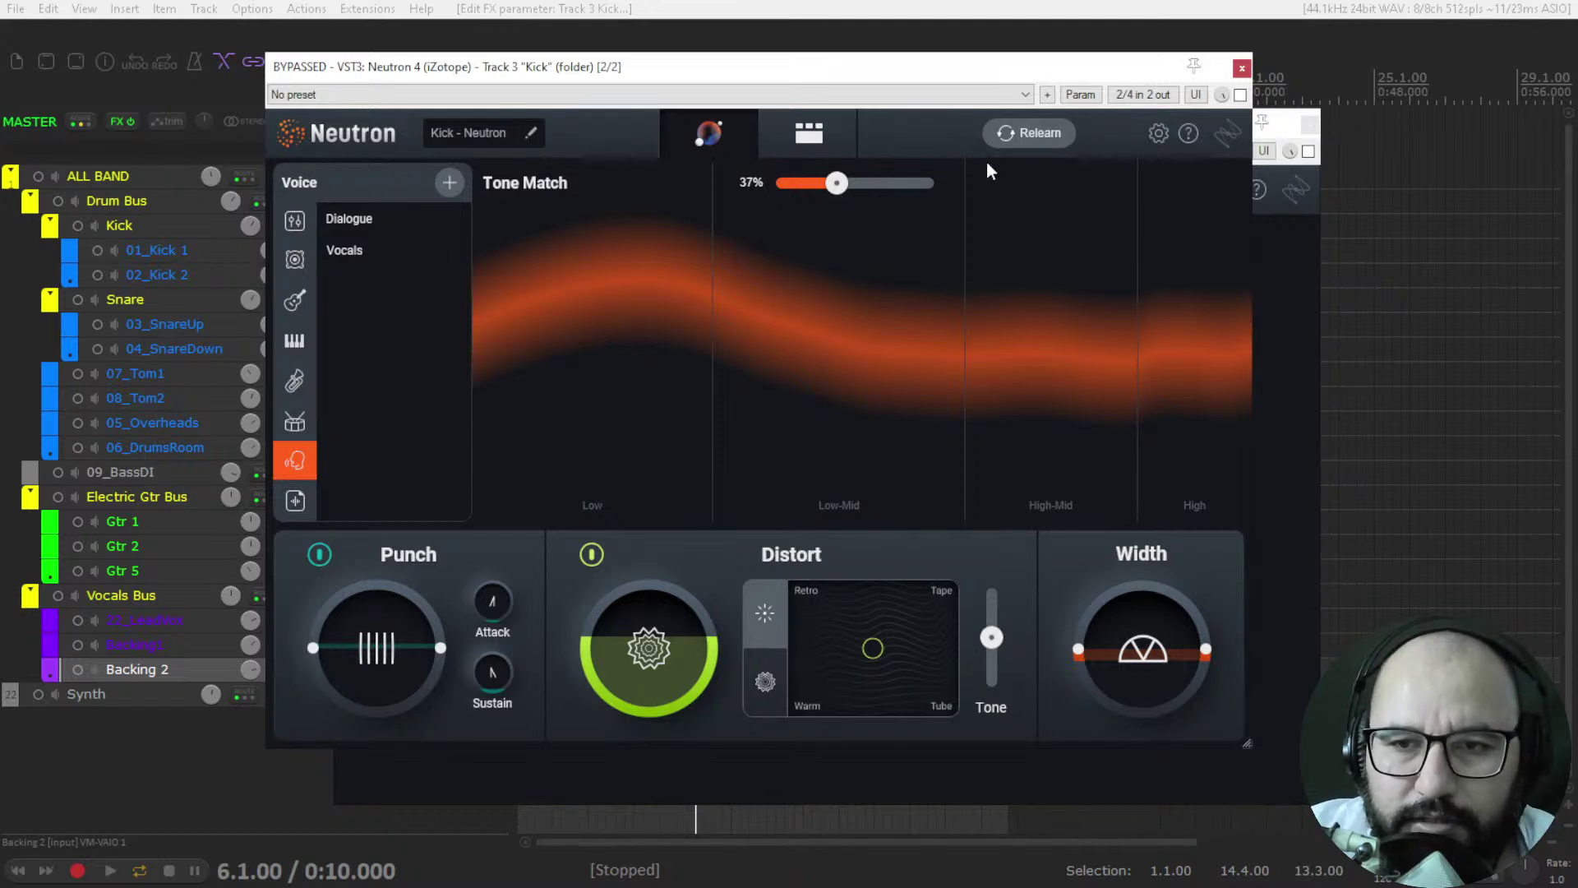
left_click(1242, 67)
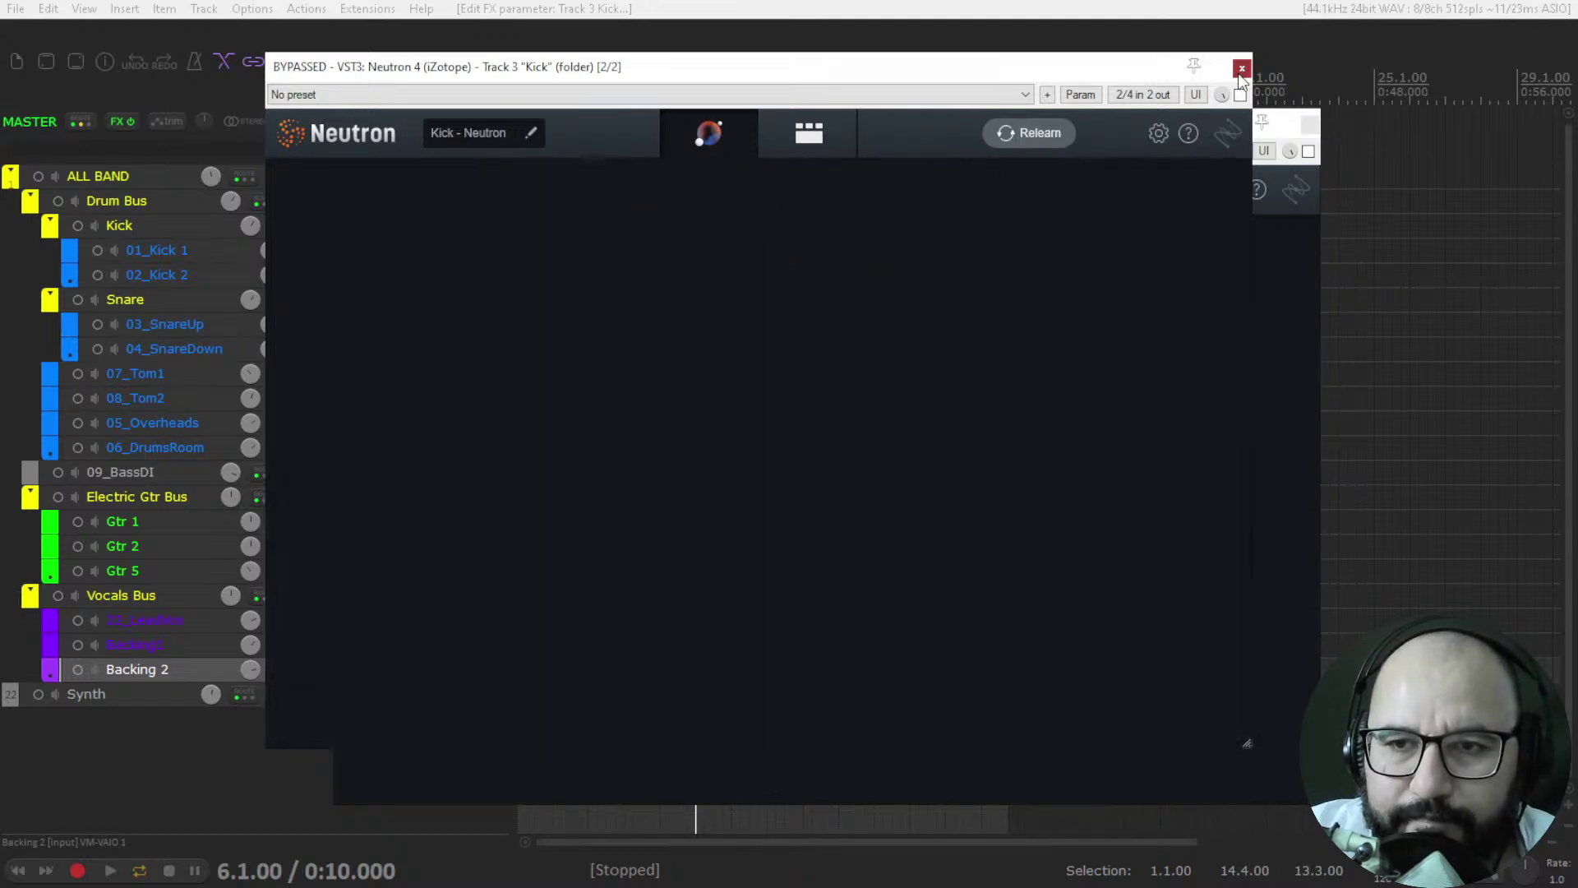
- Solo the Drum Bus and take its Neutron 4 instance out of bypass
left_click_drag(828, 130, 1063, 118)
left_click(495, 200)
left_click_drag(930, 113, 650, 129)
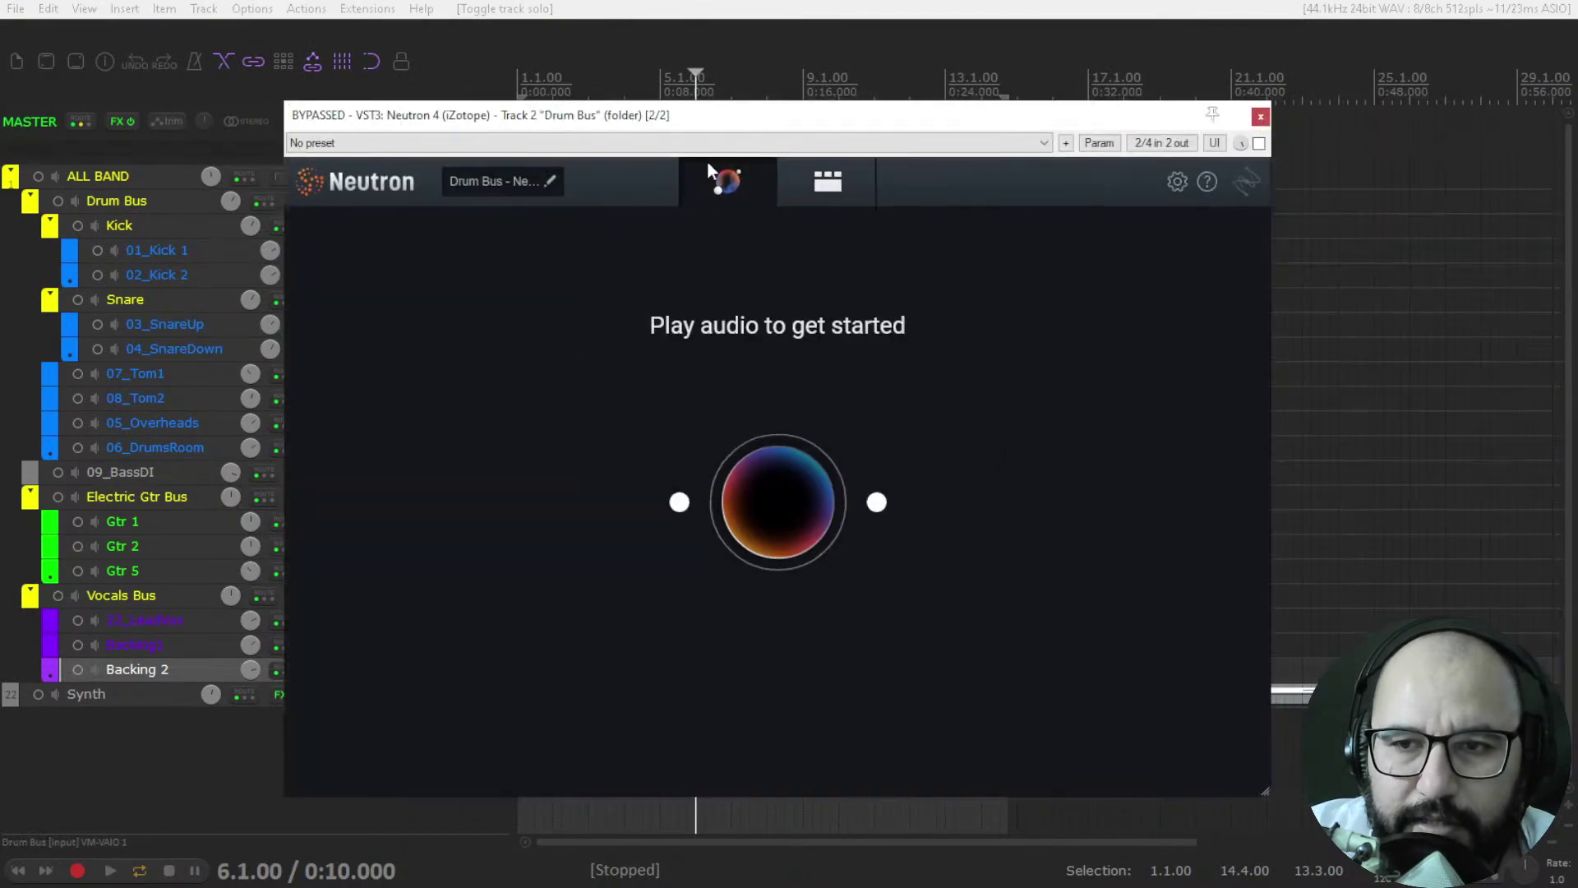
left_click(1258, 143)
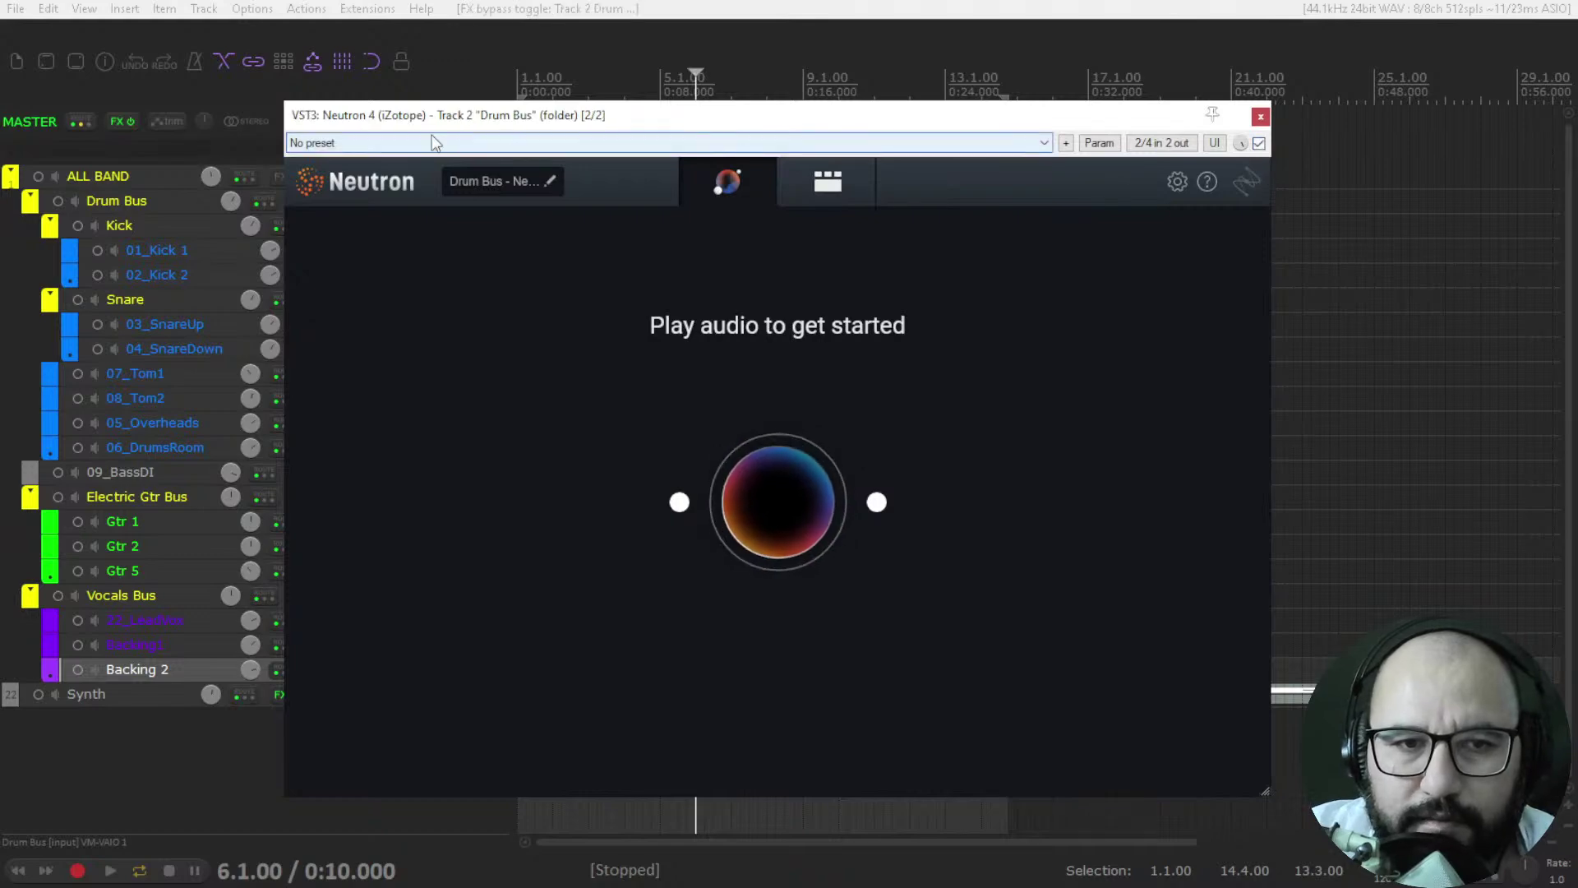
mouse_move(847, 121)
left_mouse_down()
mouse_move(876, 133)
mouse_move(861, 130)
left_mouse_up()
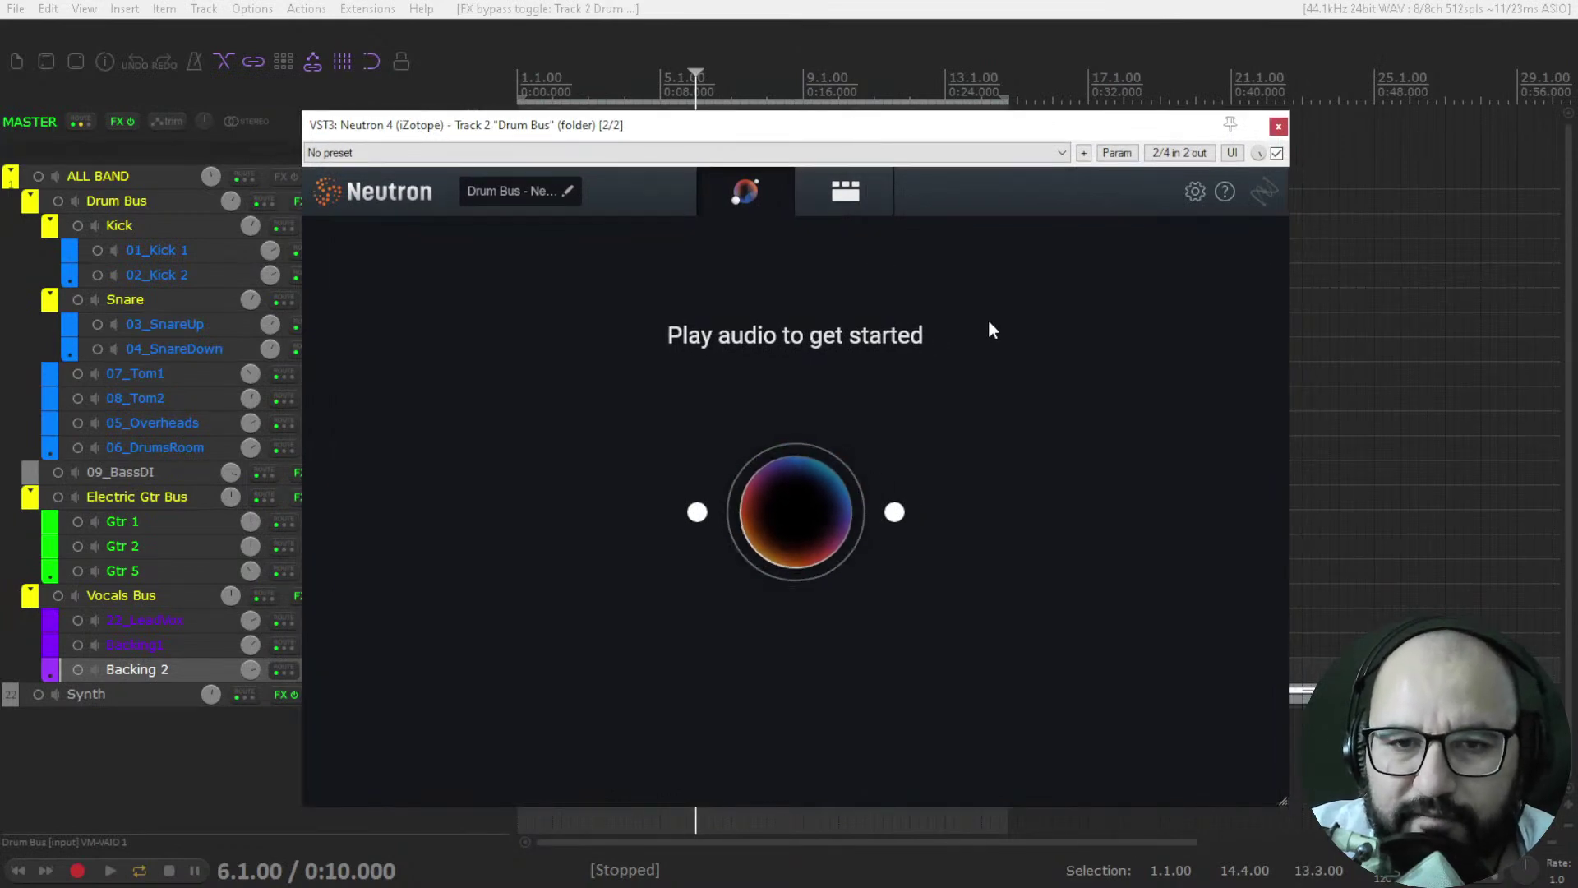
- Play the drums from the project start so Neutron's assistant can analyse the Drum Bus
left_click(17, 871)
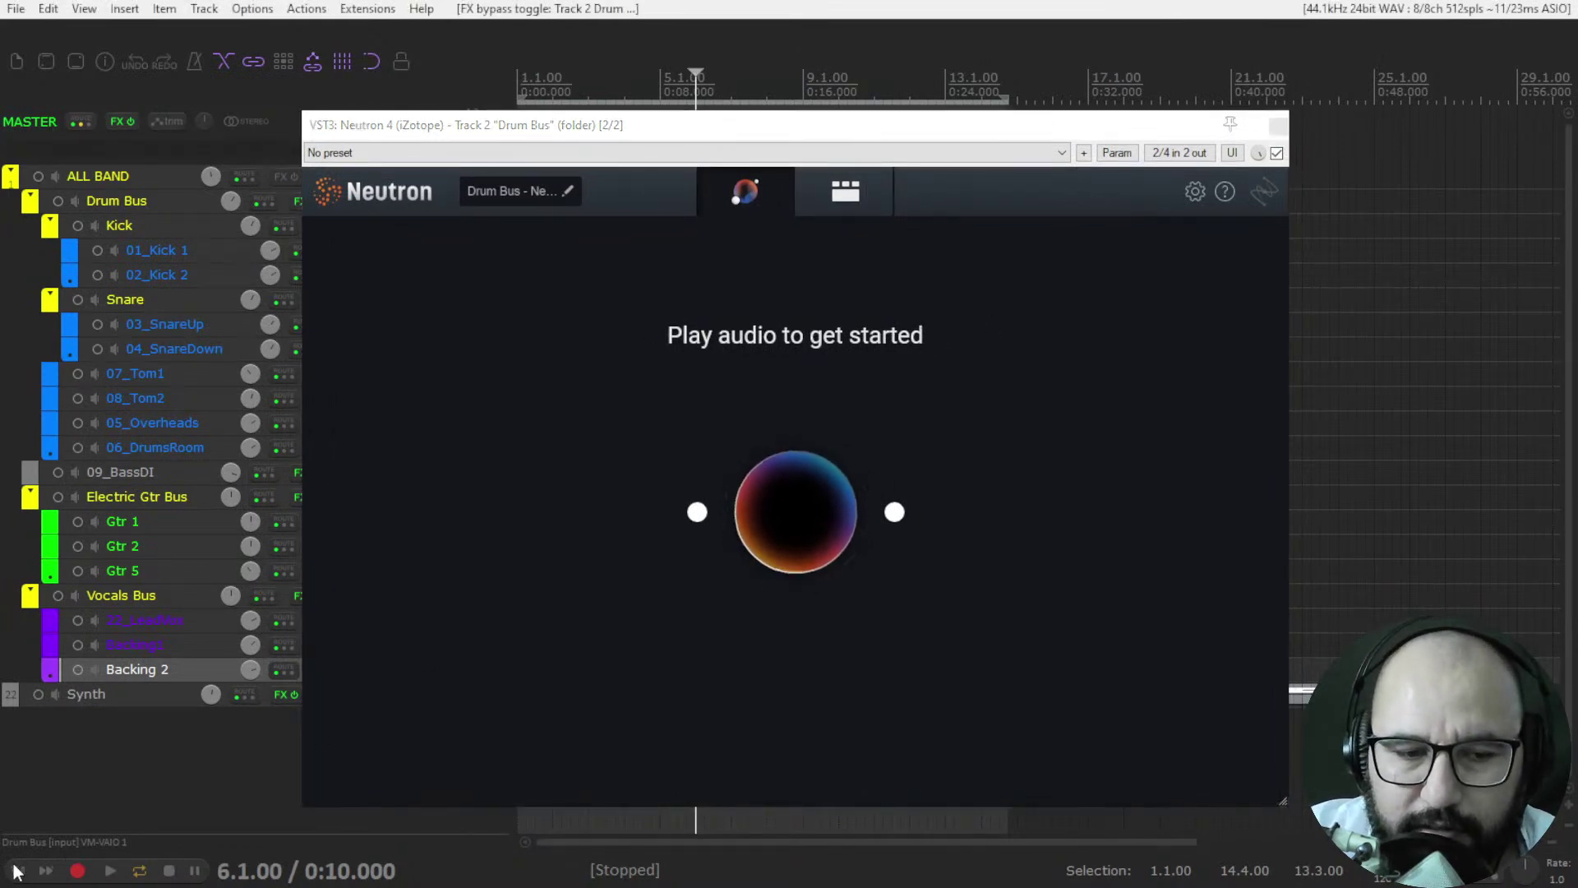
key("space")
left_click(748, 547)
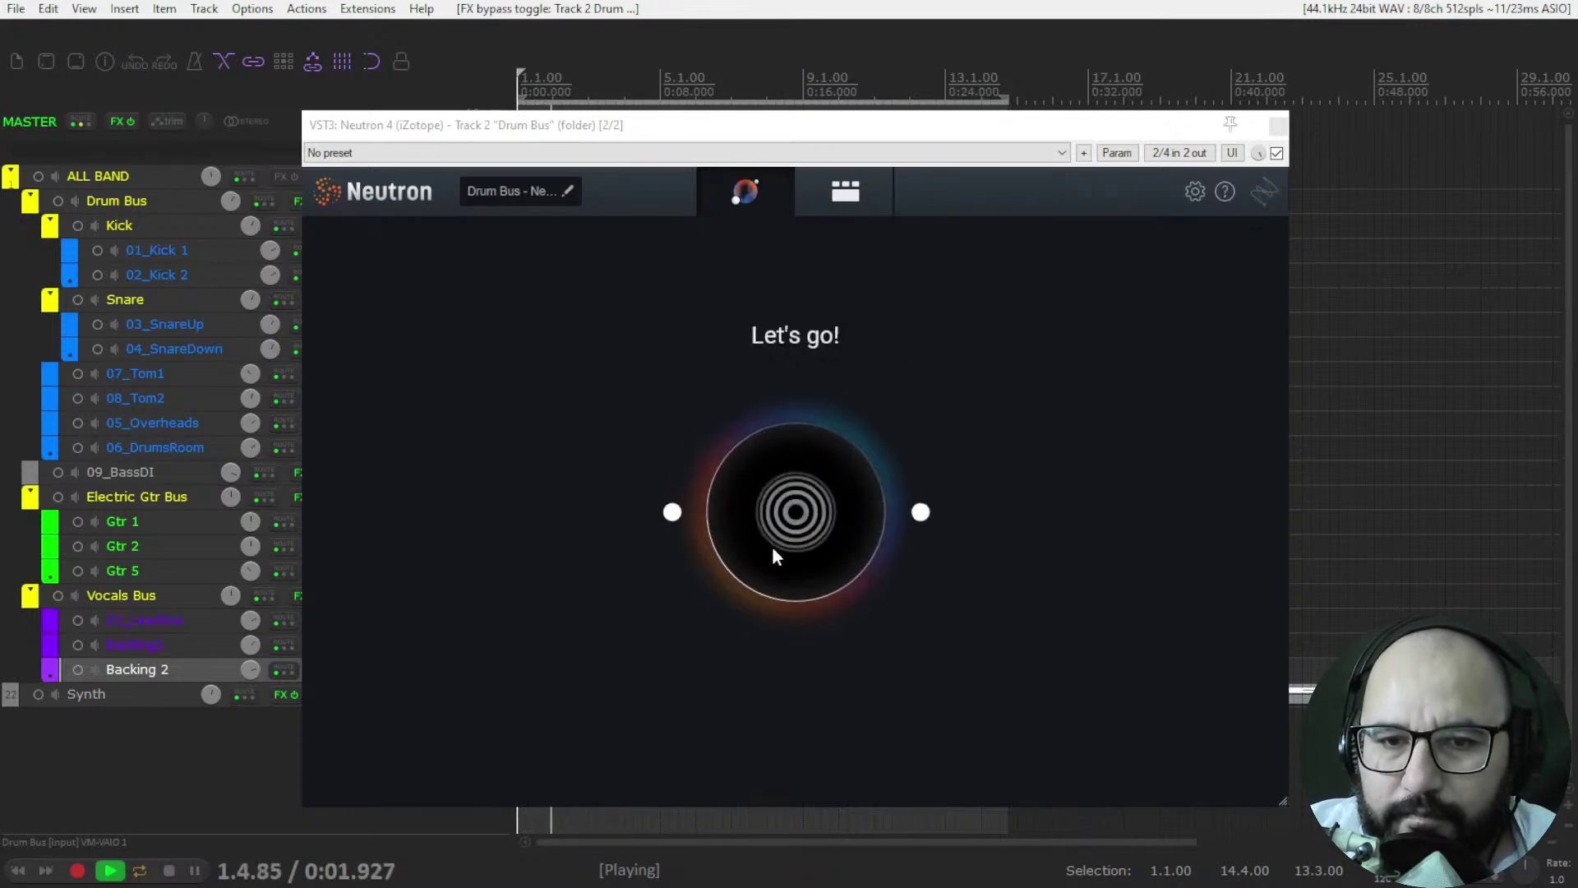
left_click(801, 344)
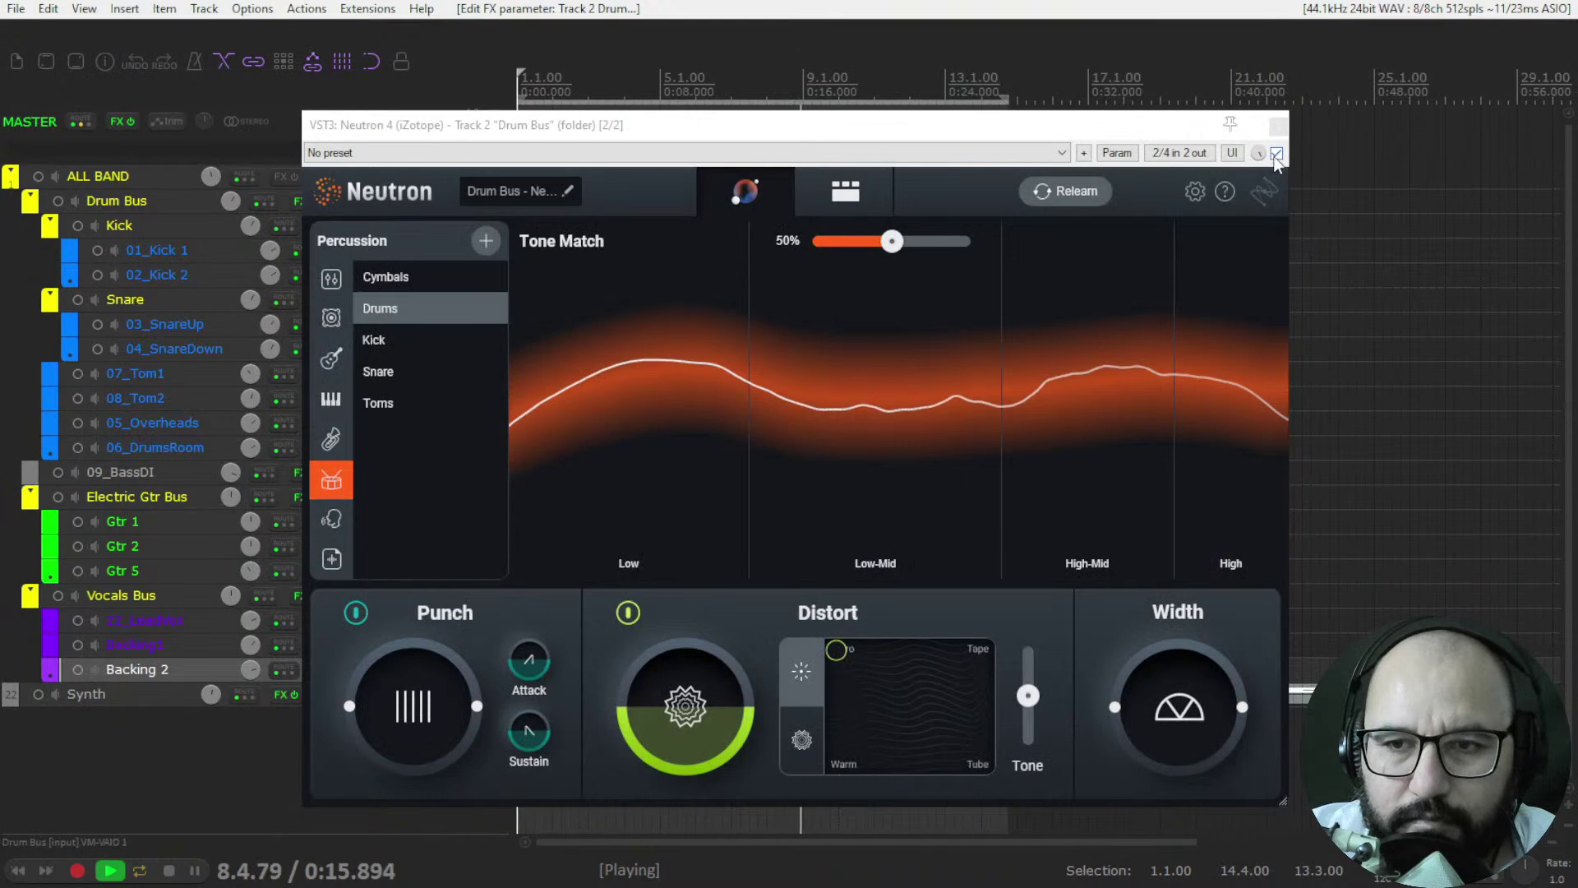
- Compare the drums with Neutron bypassed and active, and stop playback
left_click(1276, 153)
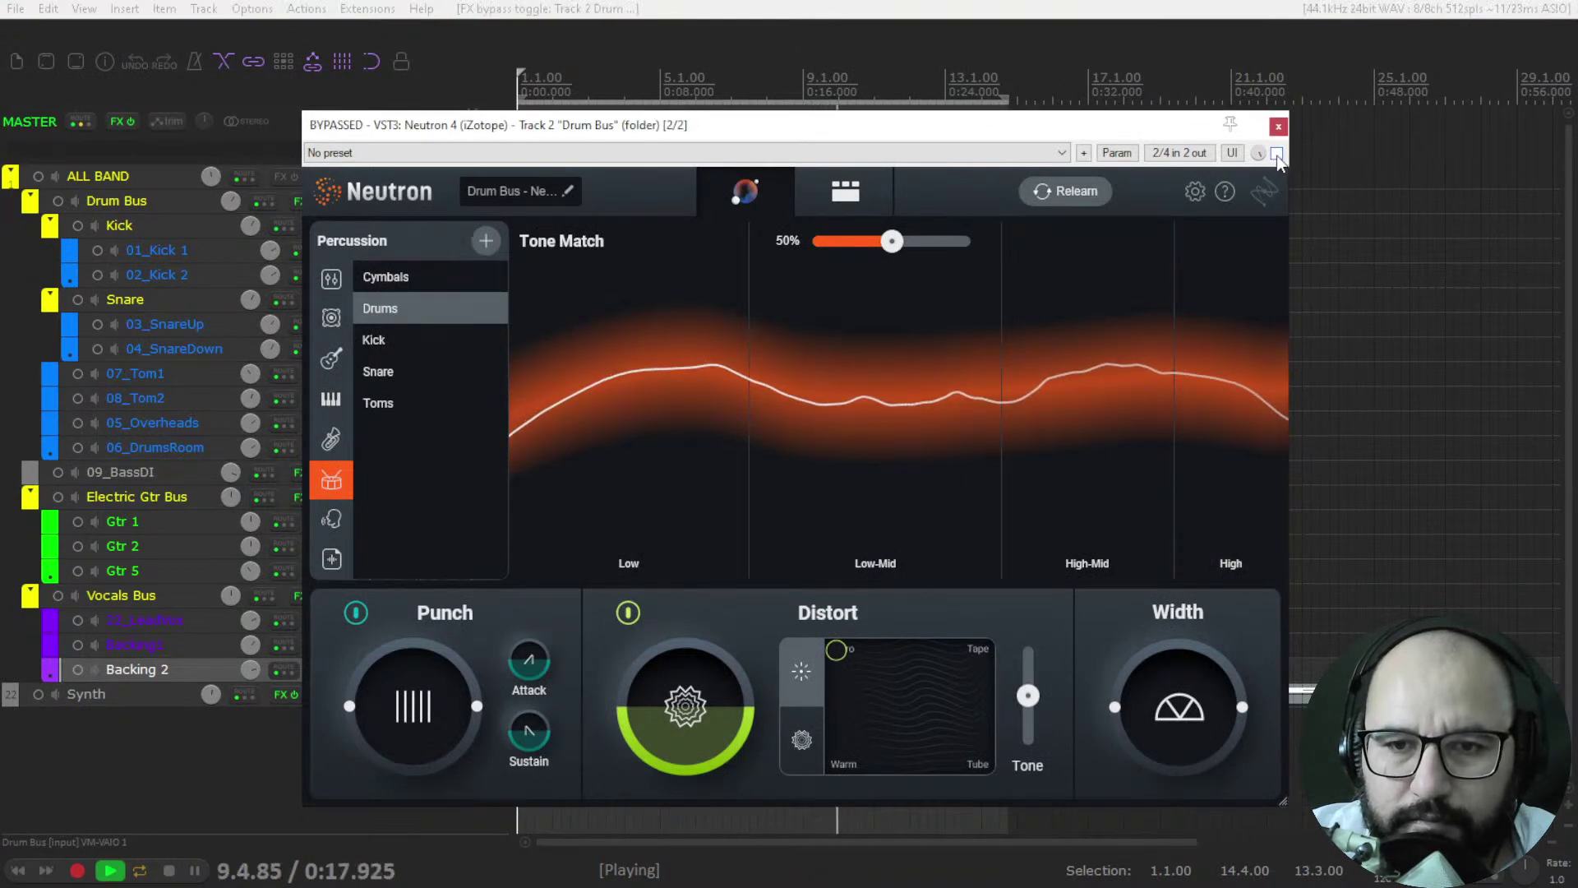
left_click(1277, 154)
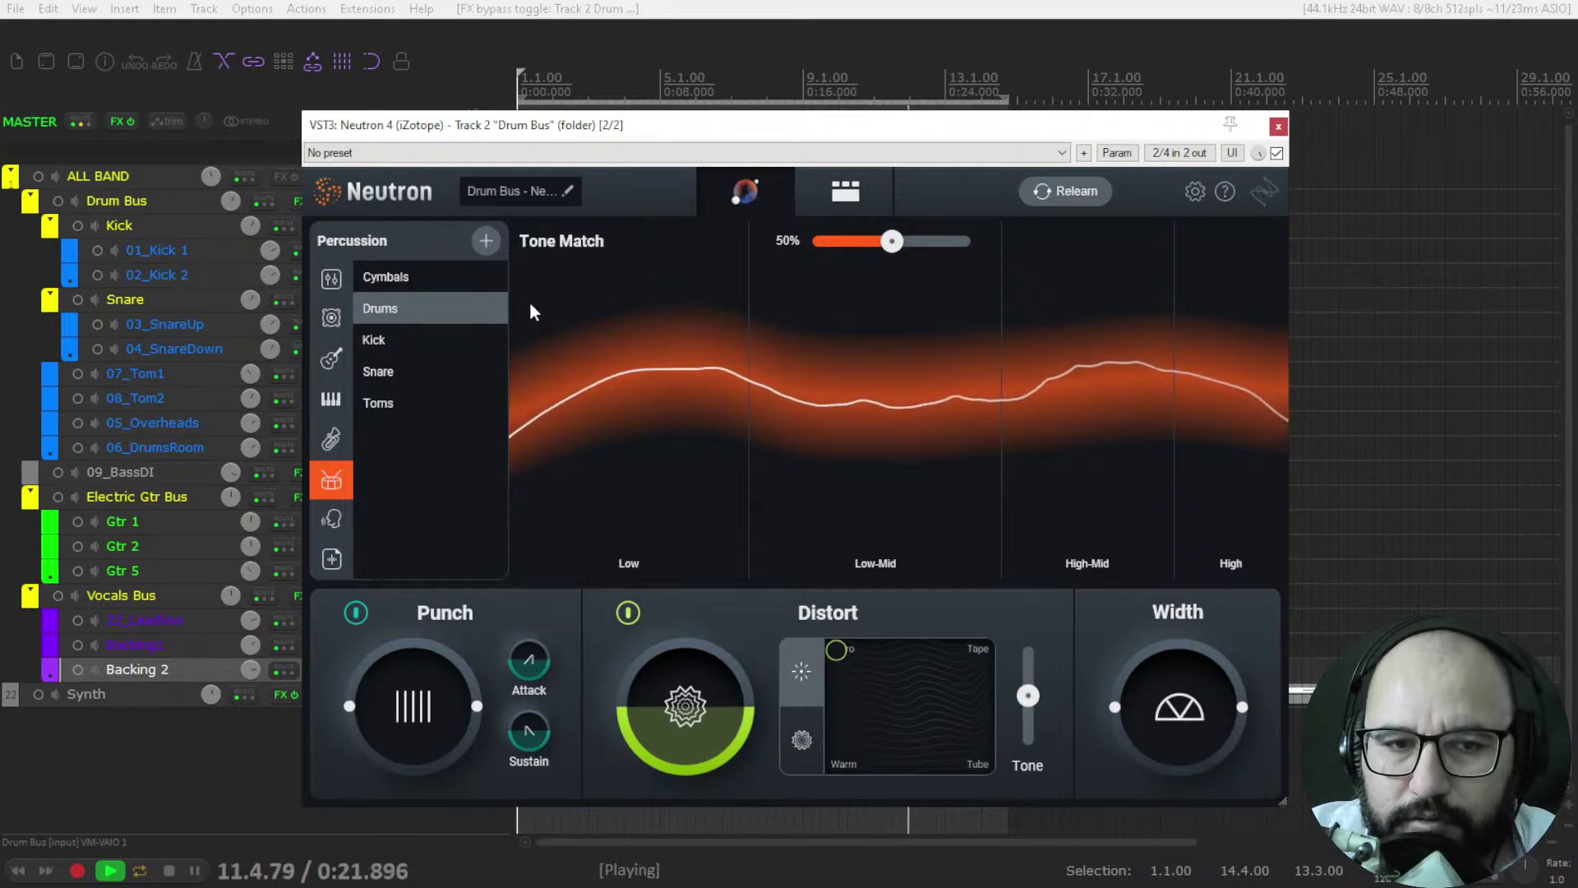
key("space")
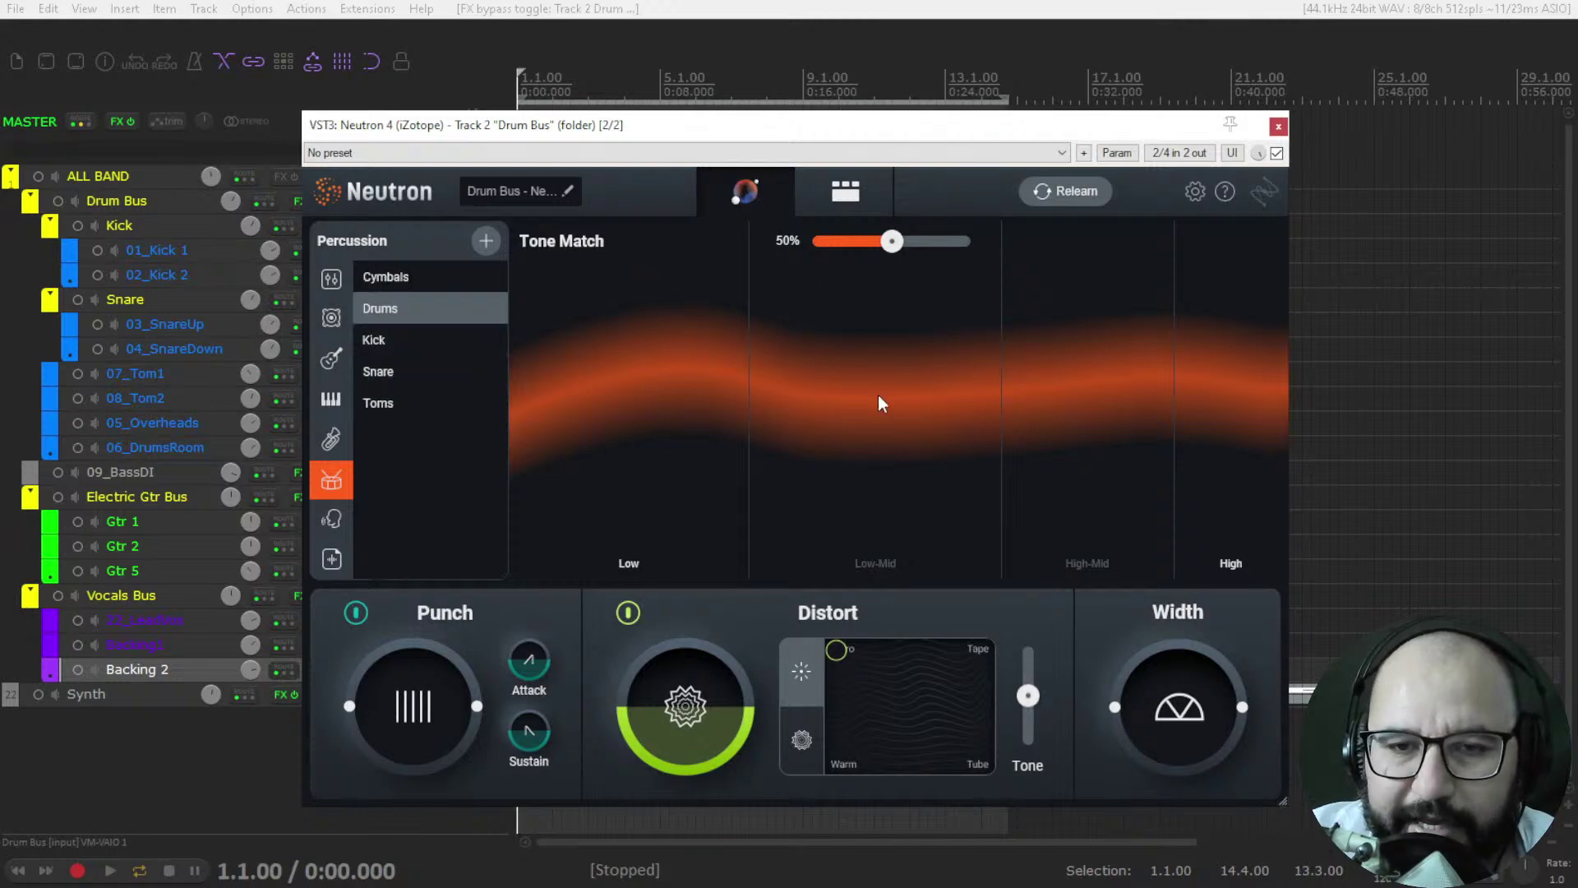
- Audition the Drum Bus Tone Match at 100% and 0% during playback, and set it to 46%
left_click_drag(892, 241, 989, 240)
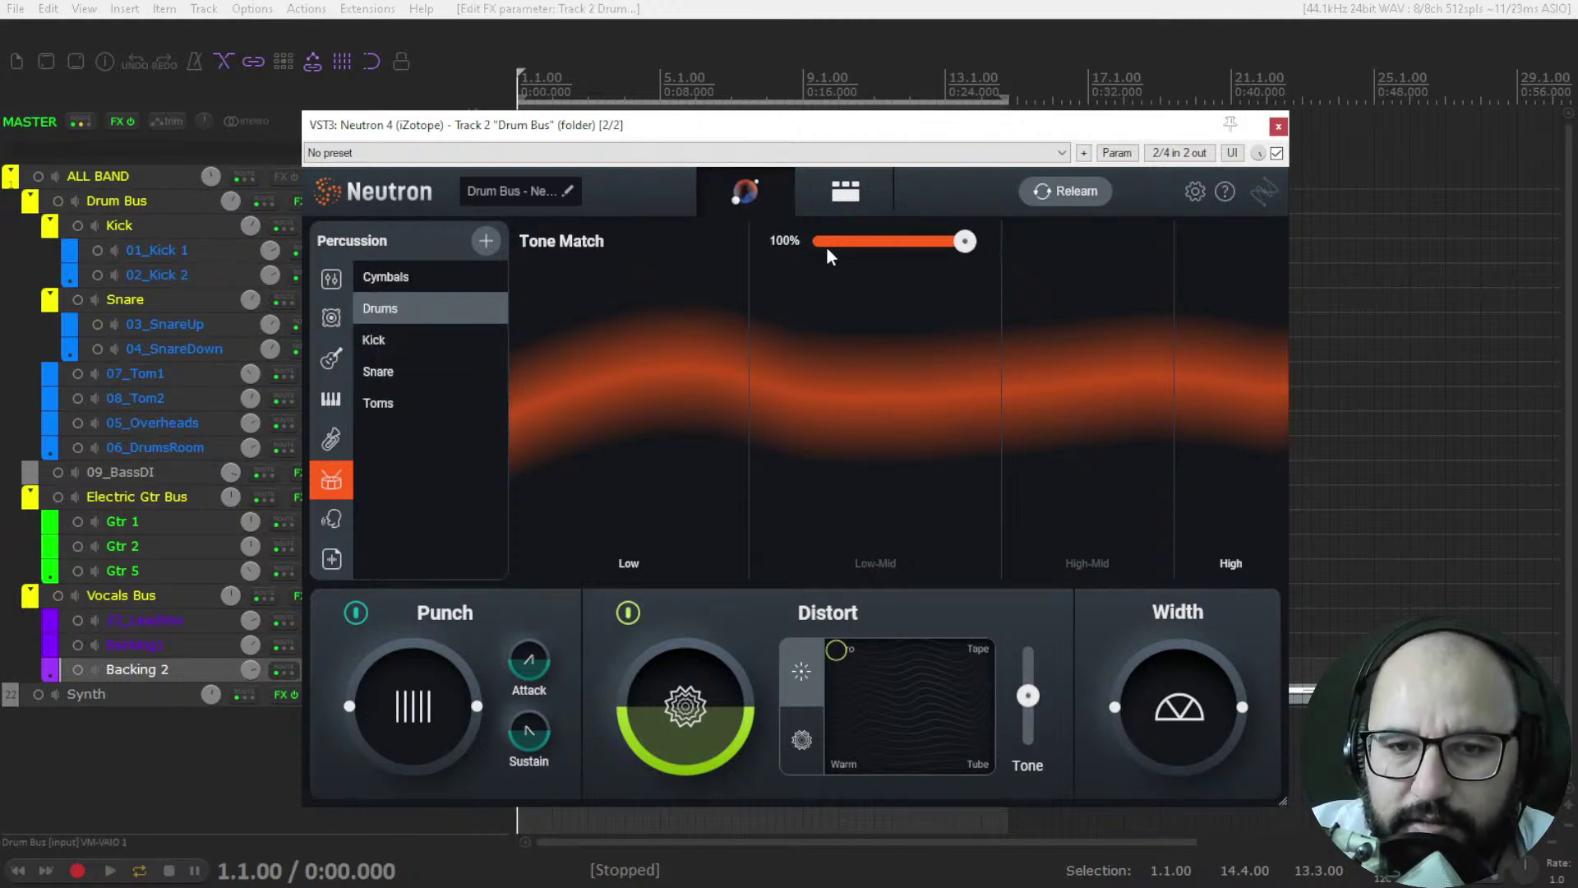
key("space")
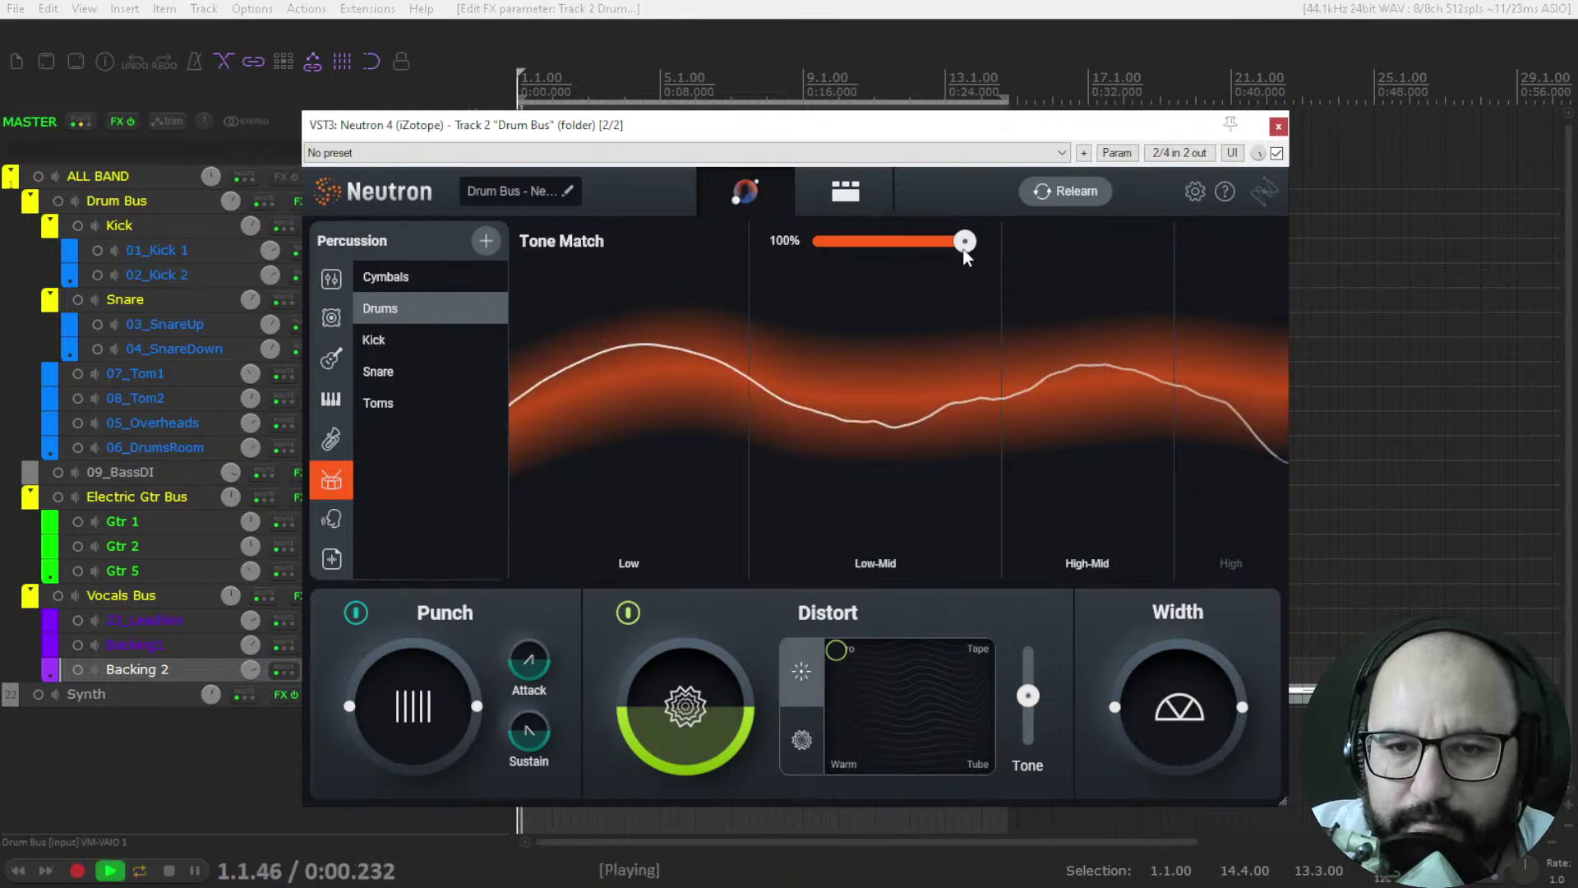
left_click_drag(963, 245, 708, 244)
left_click_drag(818, 240, 887, 248)
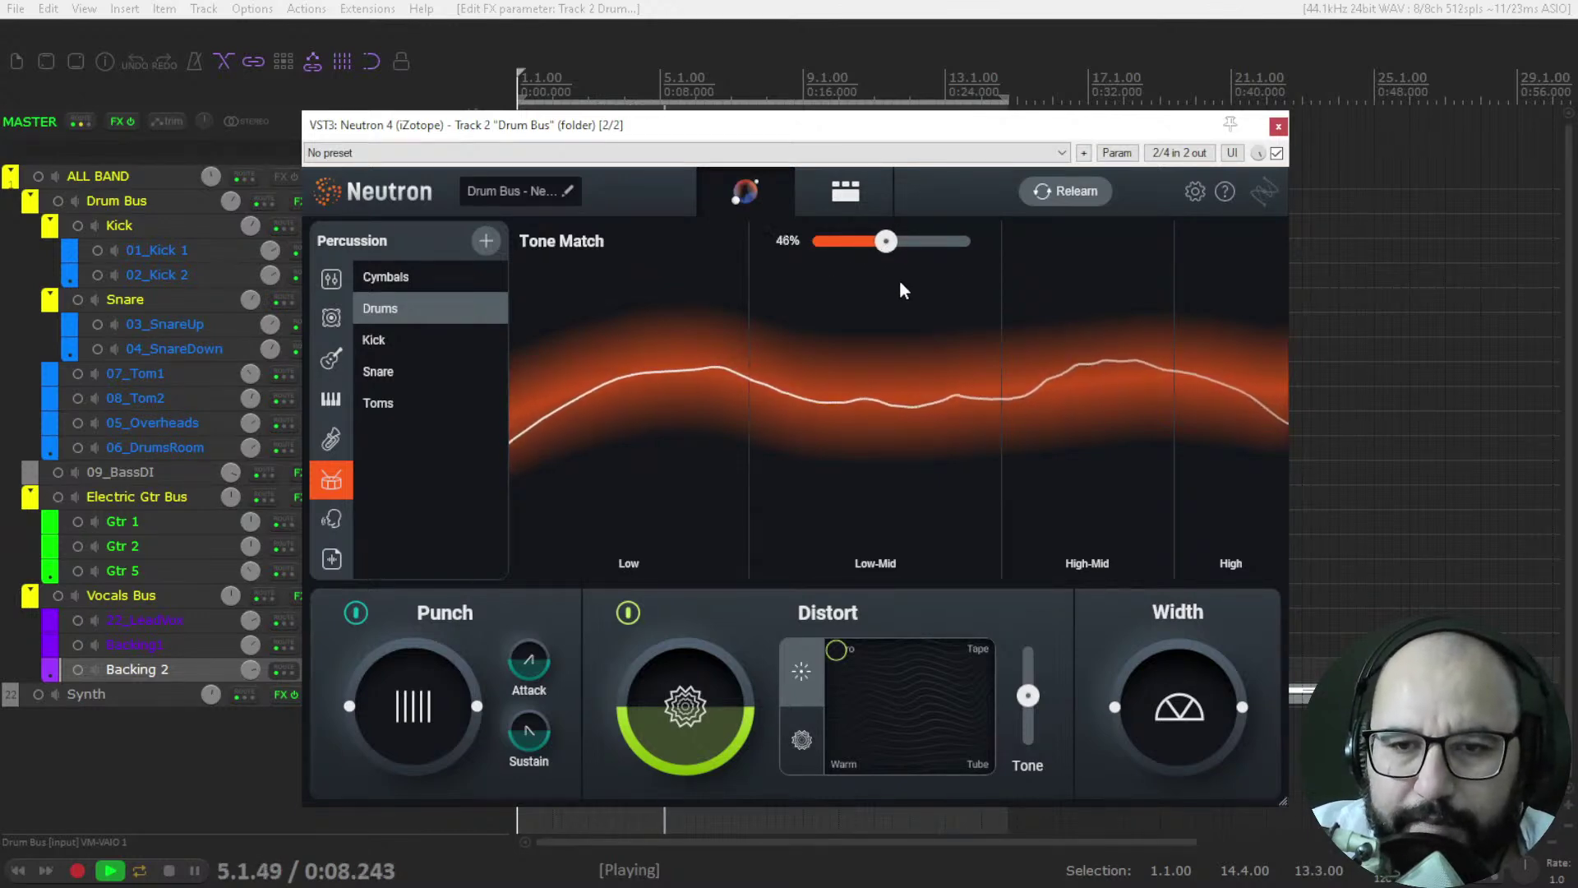
- Audition the Drum Bus with Neutron bypassed and re-enabled at the current Tone Match amount, and stop playback
left_click(1276, 154)
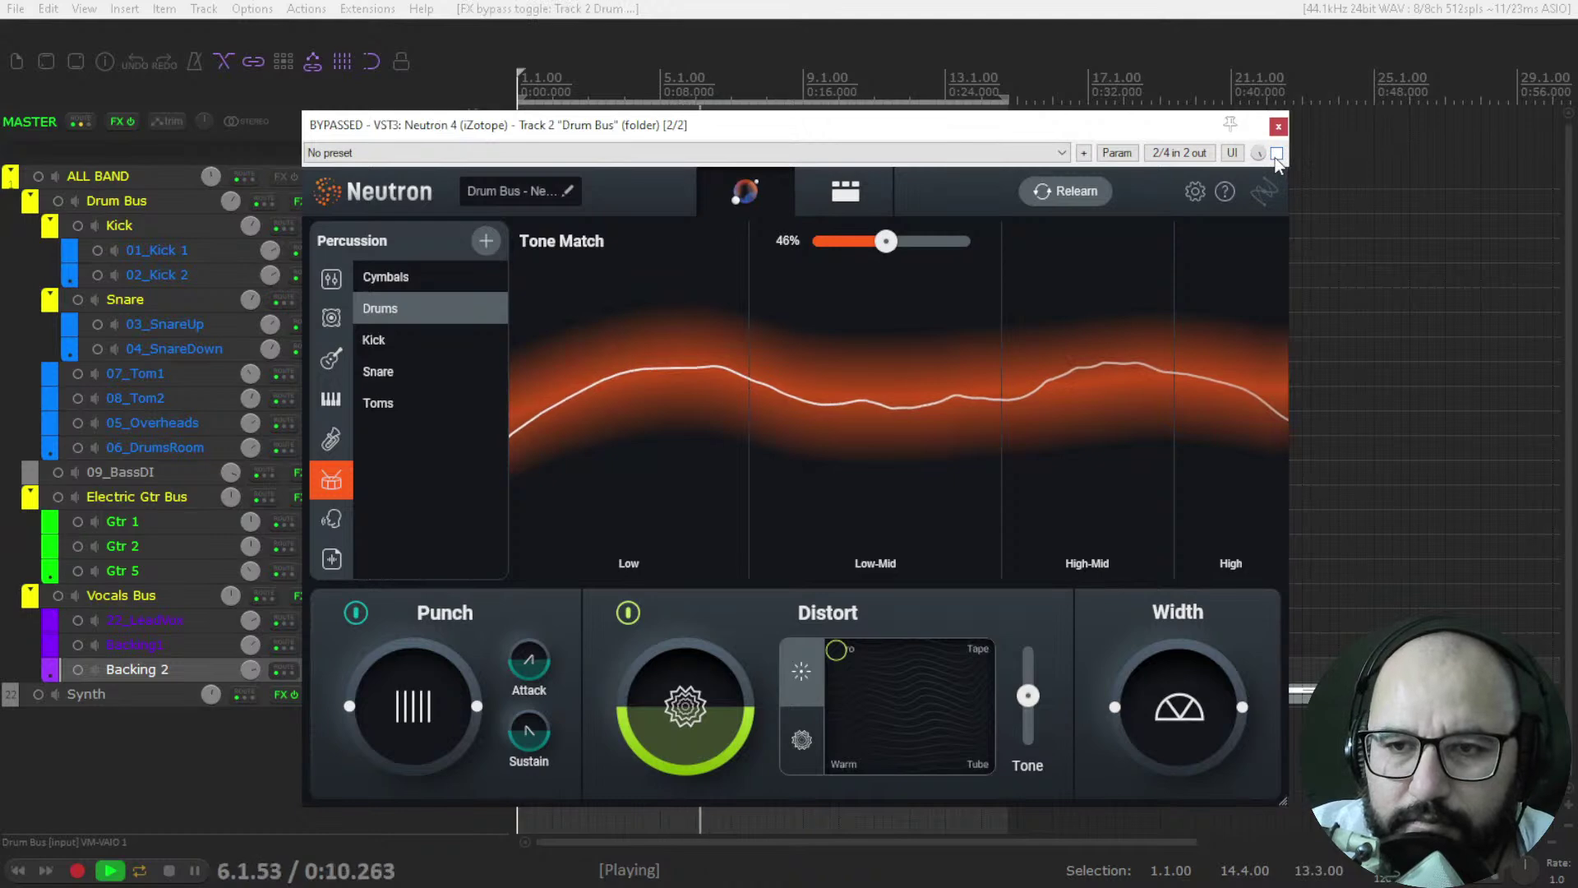
left_click(1276, 154)
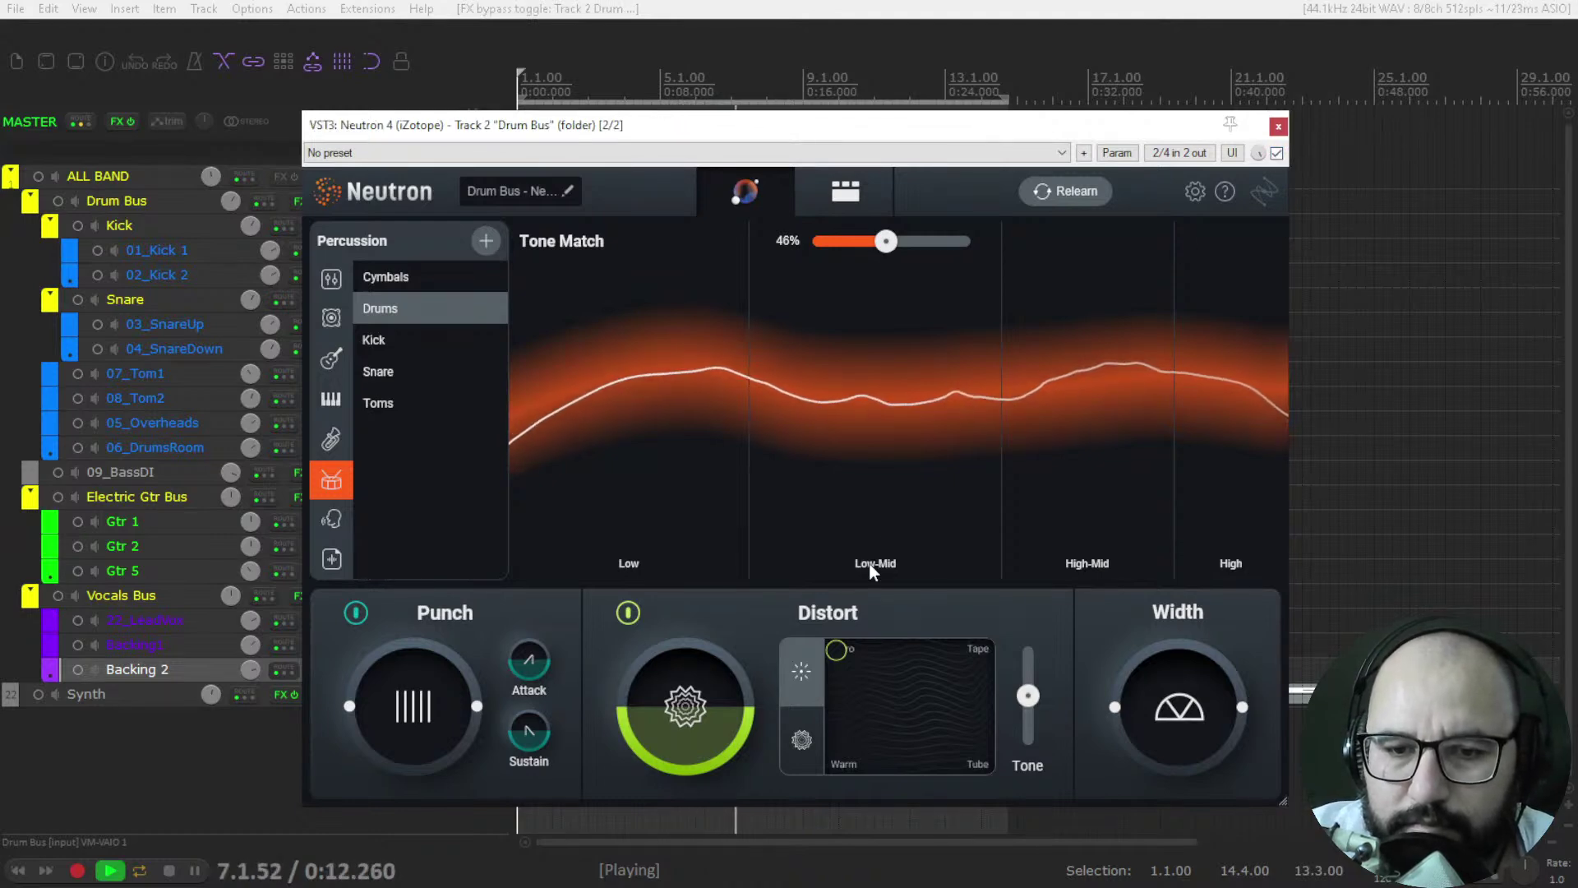
key("space")
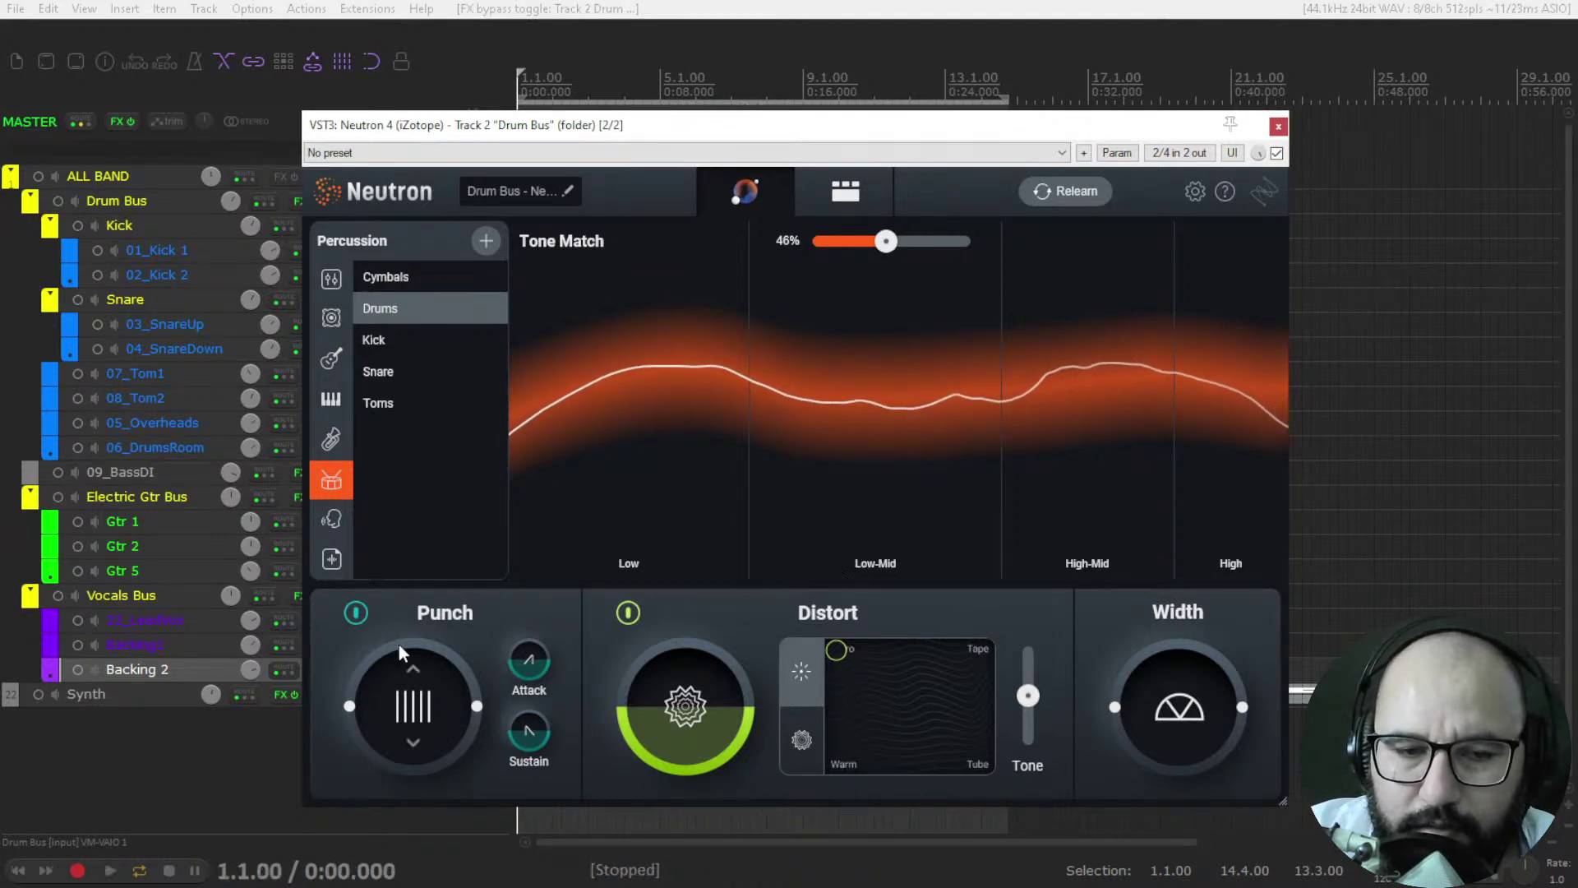
- Raise Neutron's Punch amount slightly on the Drum Bus and adjust its Attack and Sustain while the drums play
key("space")
left_click_drag(454, 702, 524, 768)
mouse_move(446, 718)
left_mouse_down()
mouse_move(444, 606)
mouse_move(427, 870)
mouse_move(451, 707)
left_mouse_up()
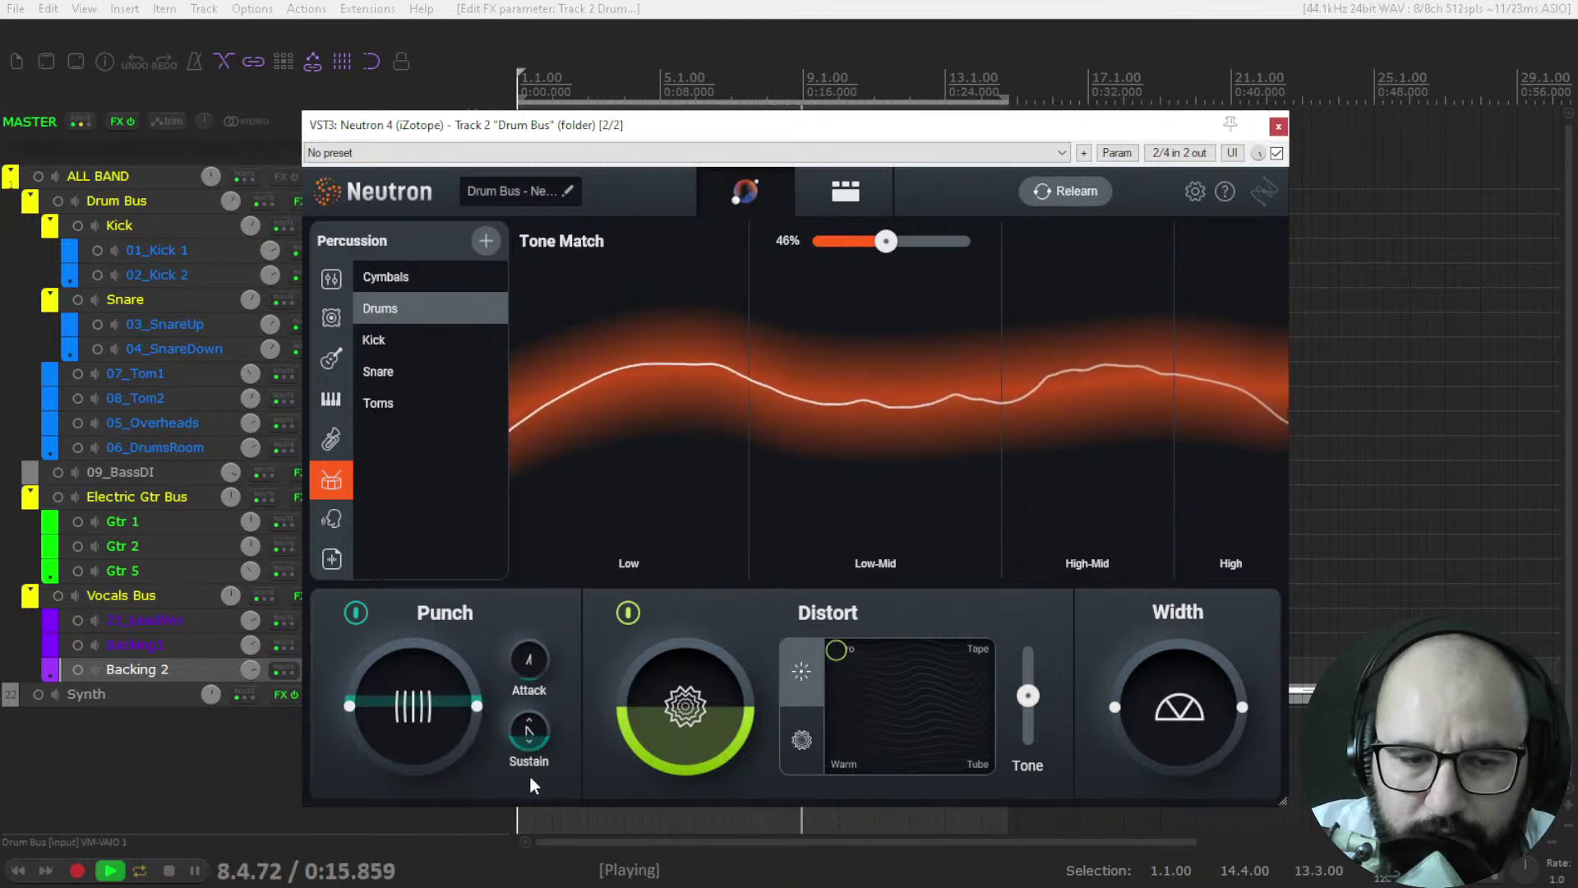
left_click_drag(527, 791, 546, 626)
mouse_move(427, 698)
left_mouse_down()
mouse_move(439, 614)
mouse_move(429, 697)
left_mouse_up()
- Lower the Distort amount and set its Tone slightly below centre, comparing the drums with Distort off and on
left_click(629, 613)
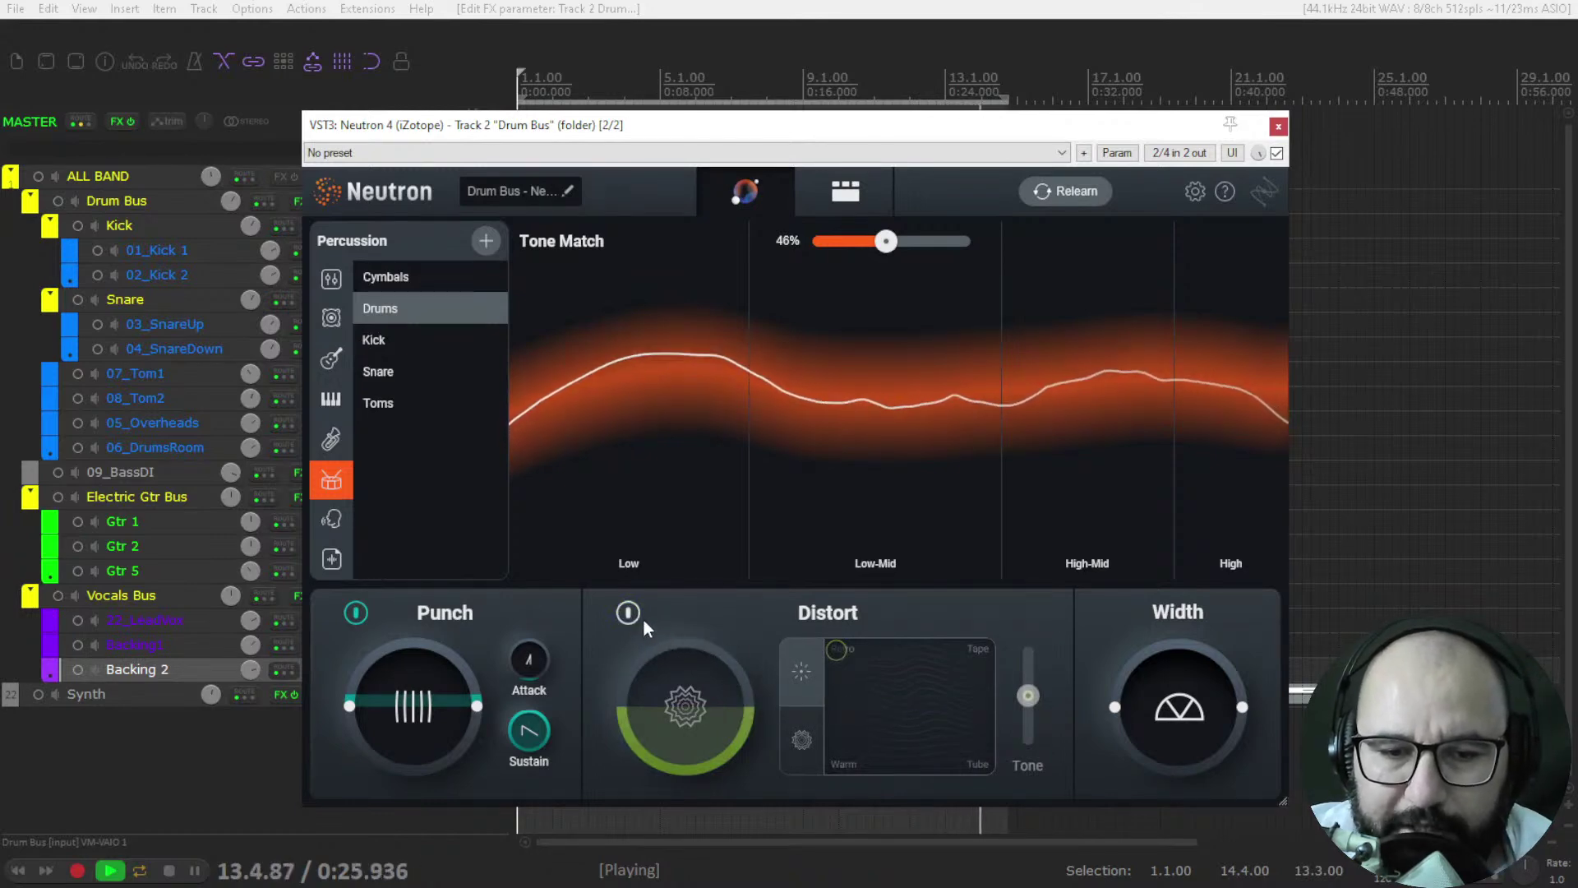
left_click(629, 614)
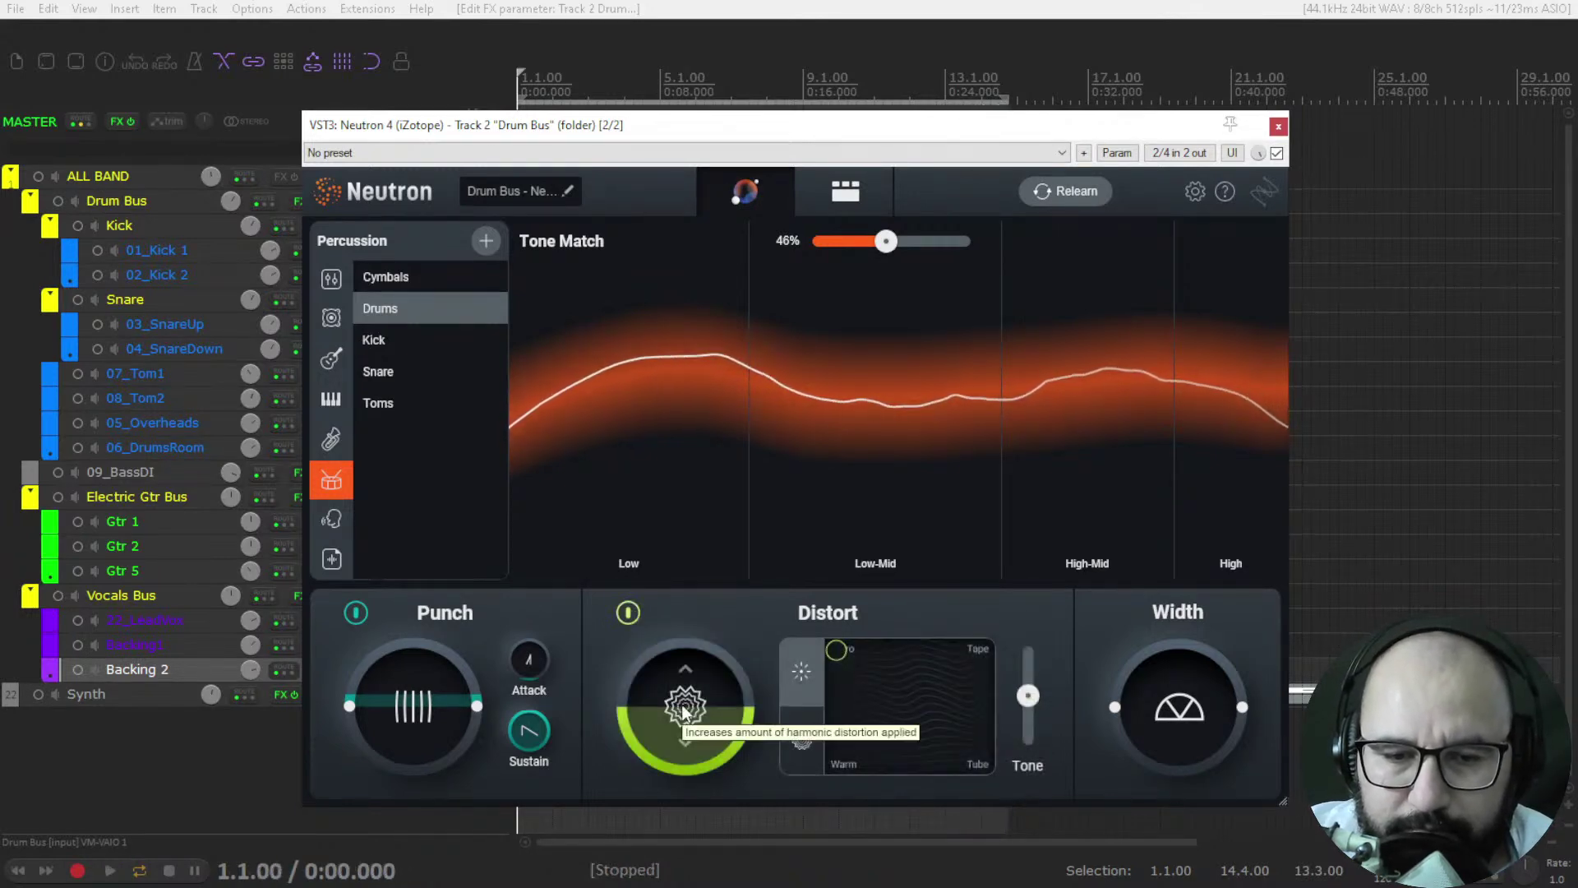
left_click_drag(682, 708, 678, 772)
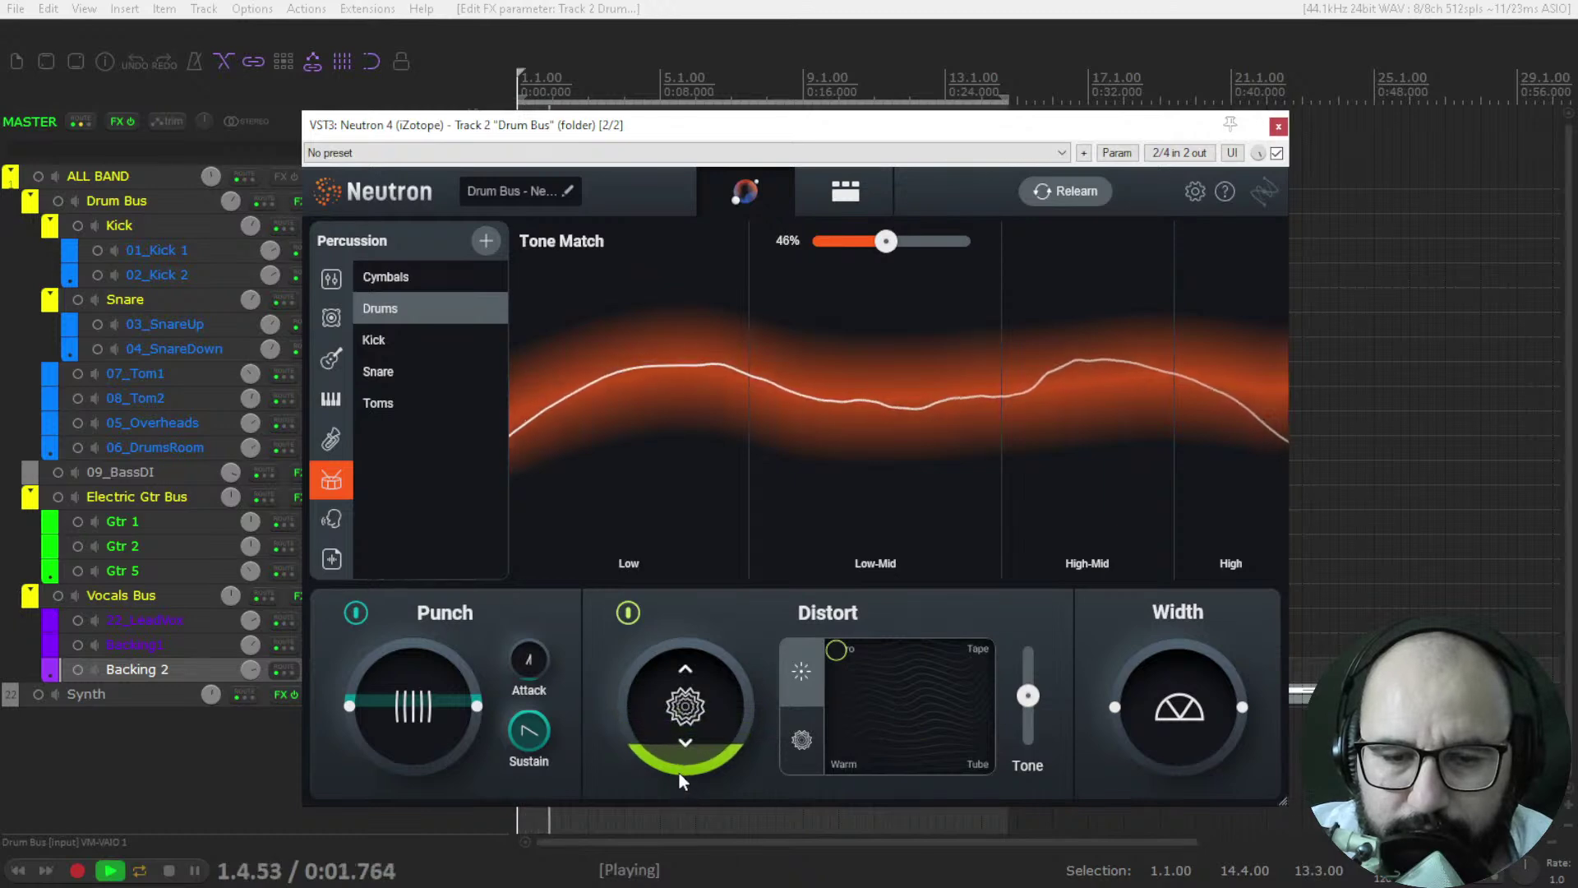
left_click_drag(1027, 695, 1028, 789)
left_click_drag(1034, 728, 1034, 718)
left_click_drag(1034, 712, 1034, 708)
left_click(631, 614)
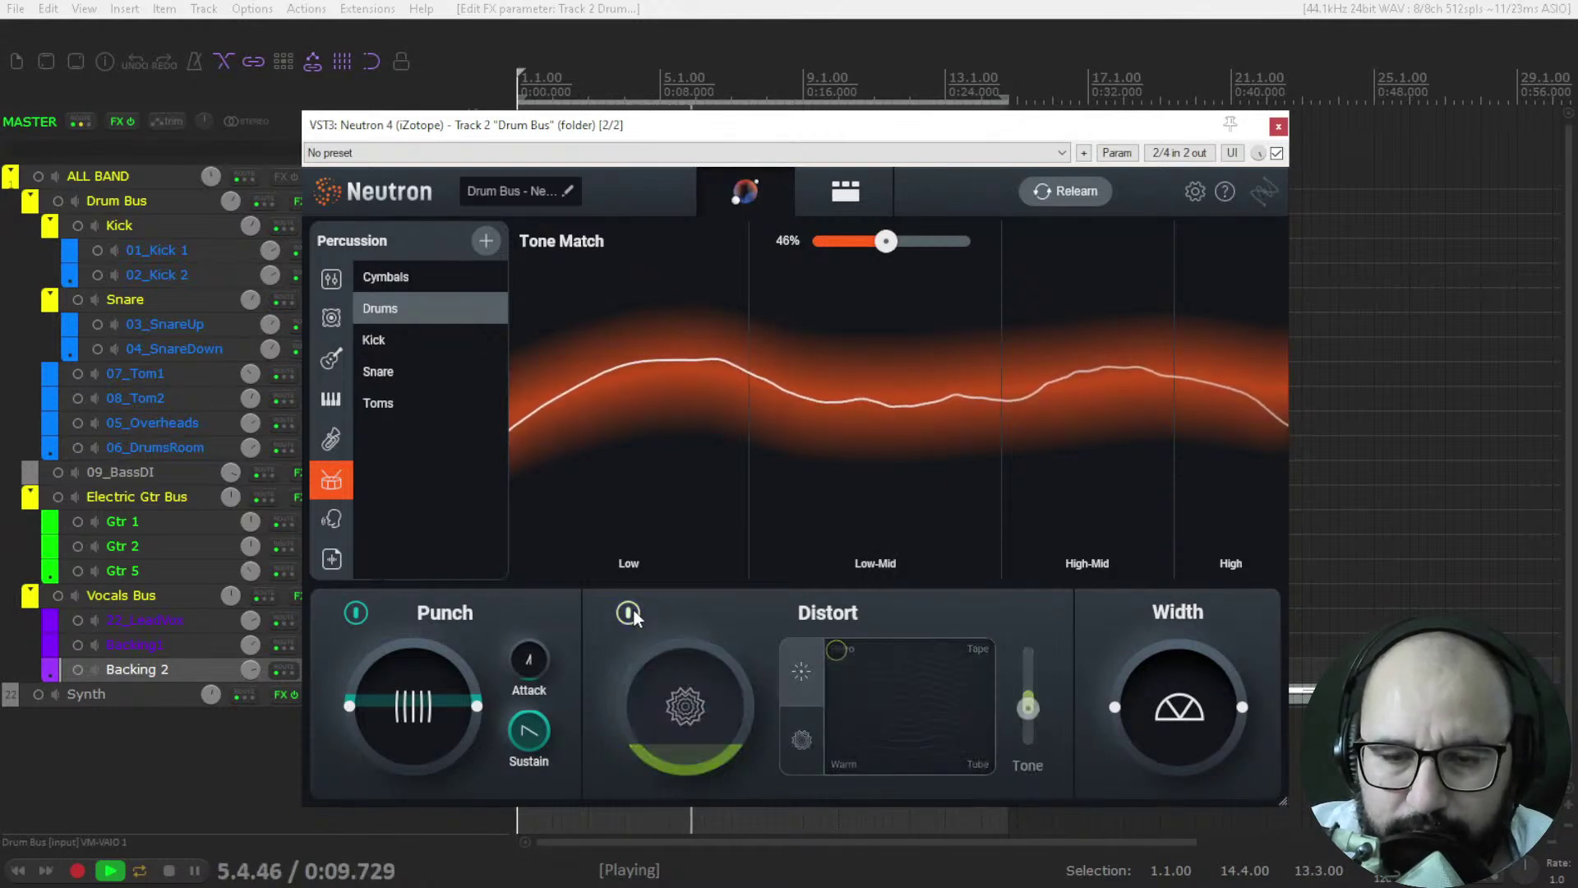
left_click(630, 614)
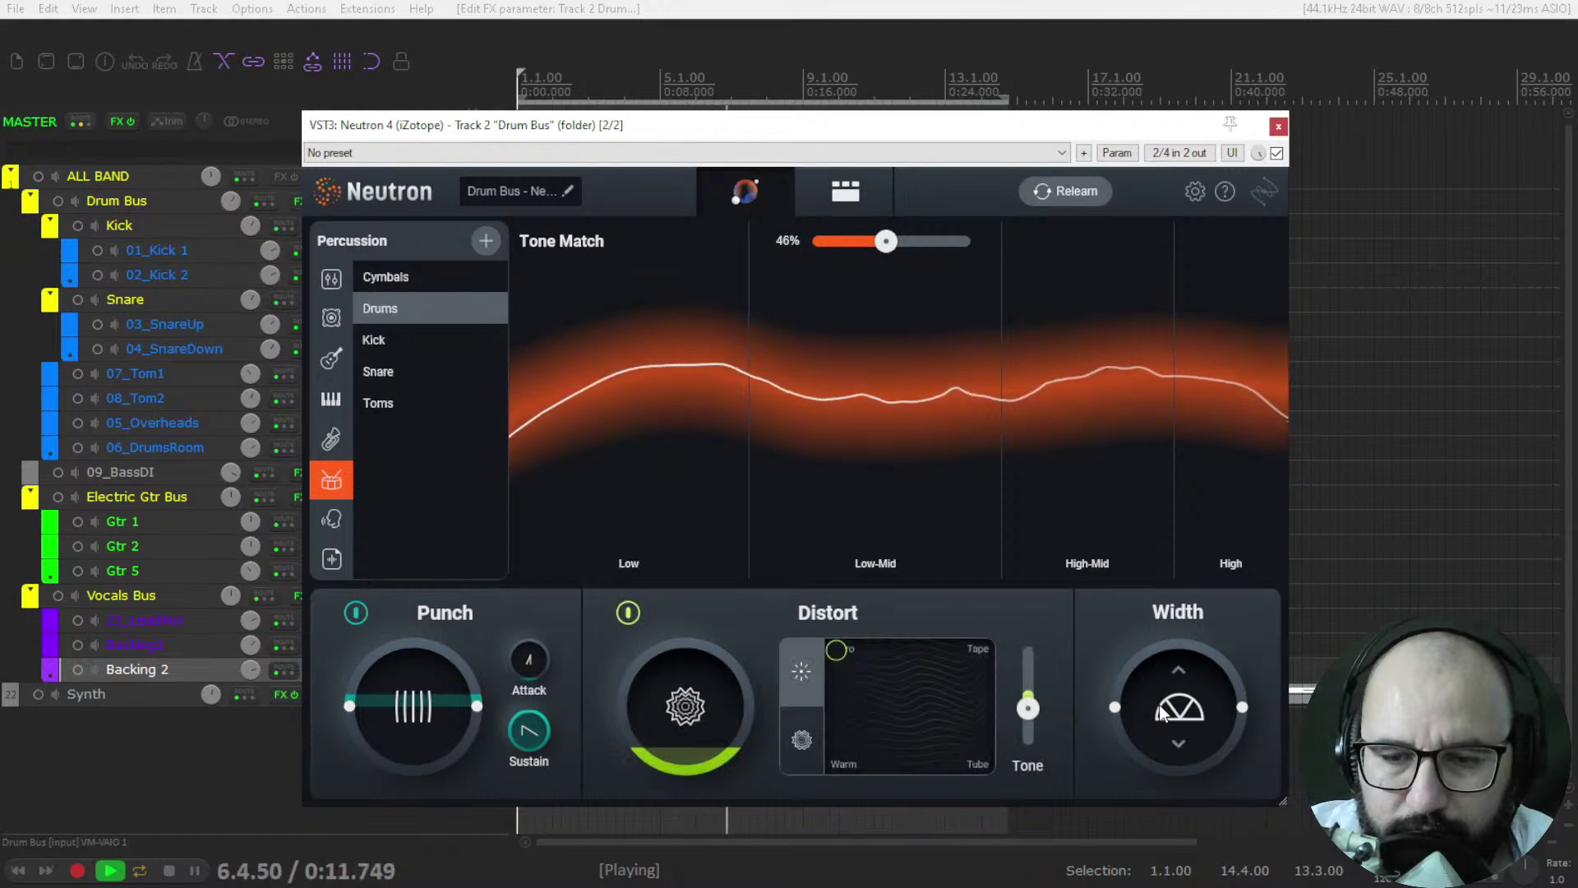
- Raise the Drum Bus Width slightly and compare the drums with Neutron bypassed and active
mouse_move(1174, 655)
left_mouse_down()
mouse_move(1167, 773)
mouse_move(1185, 630)
left_mouse_up()
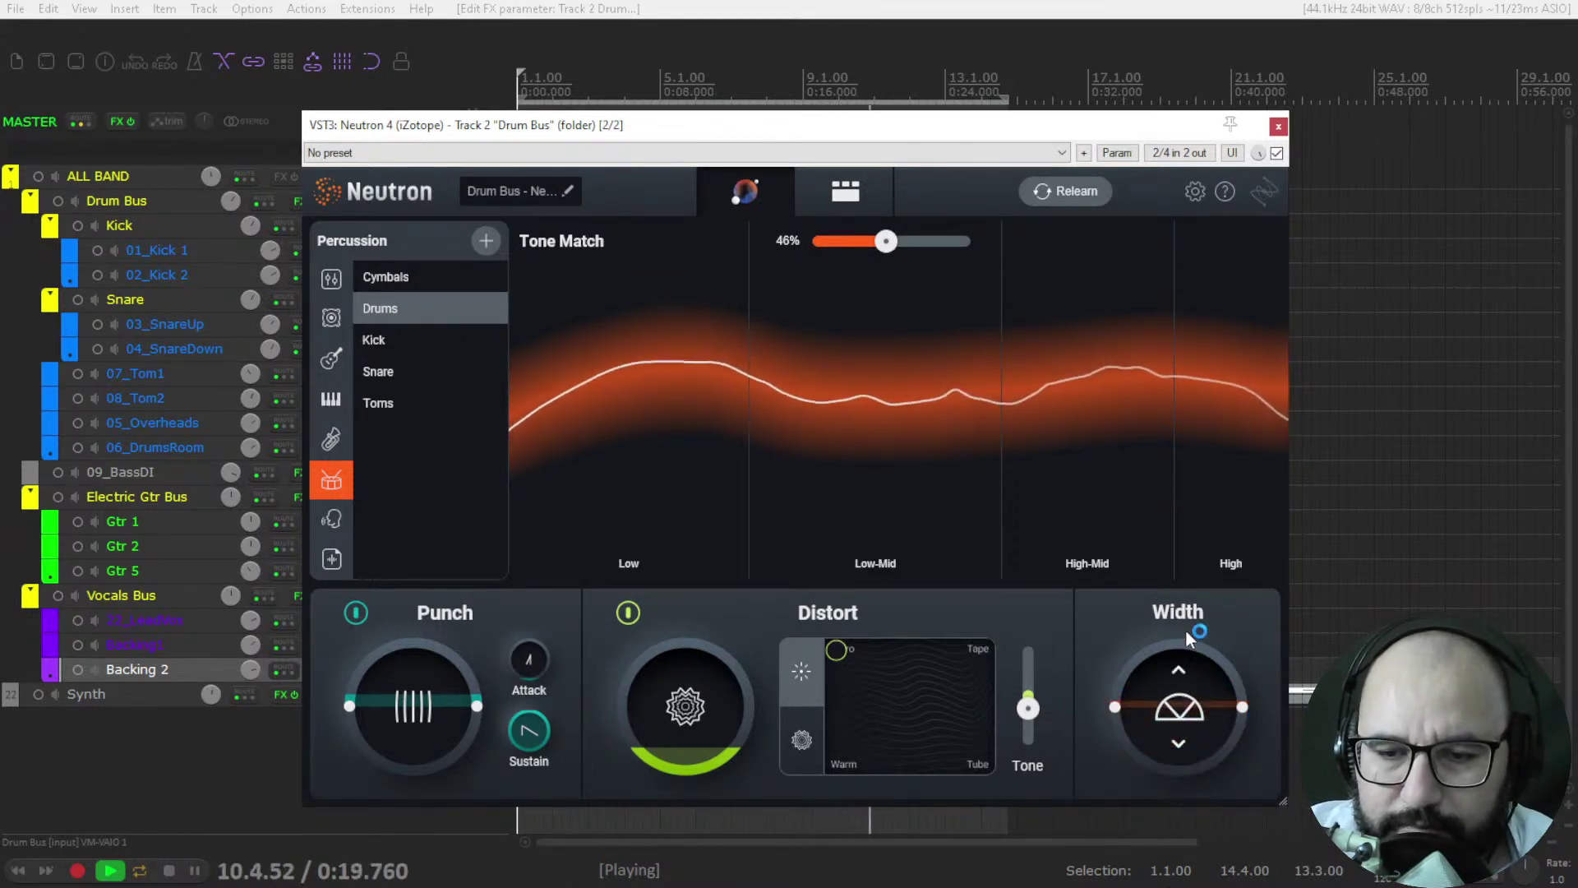
left_click(1276, 153)
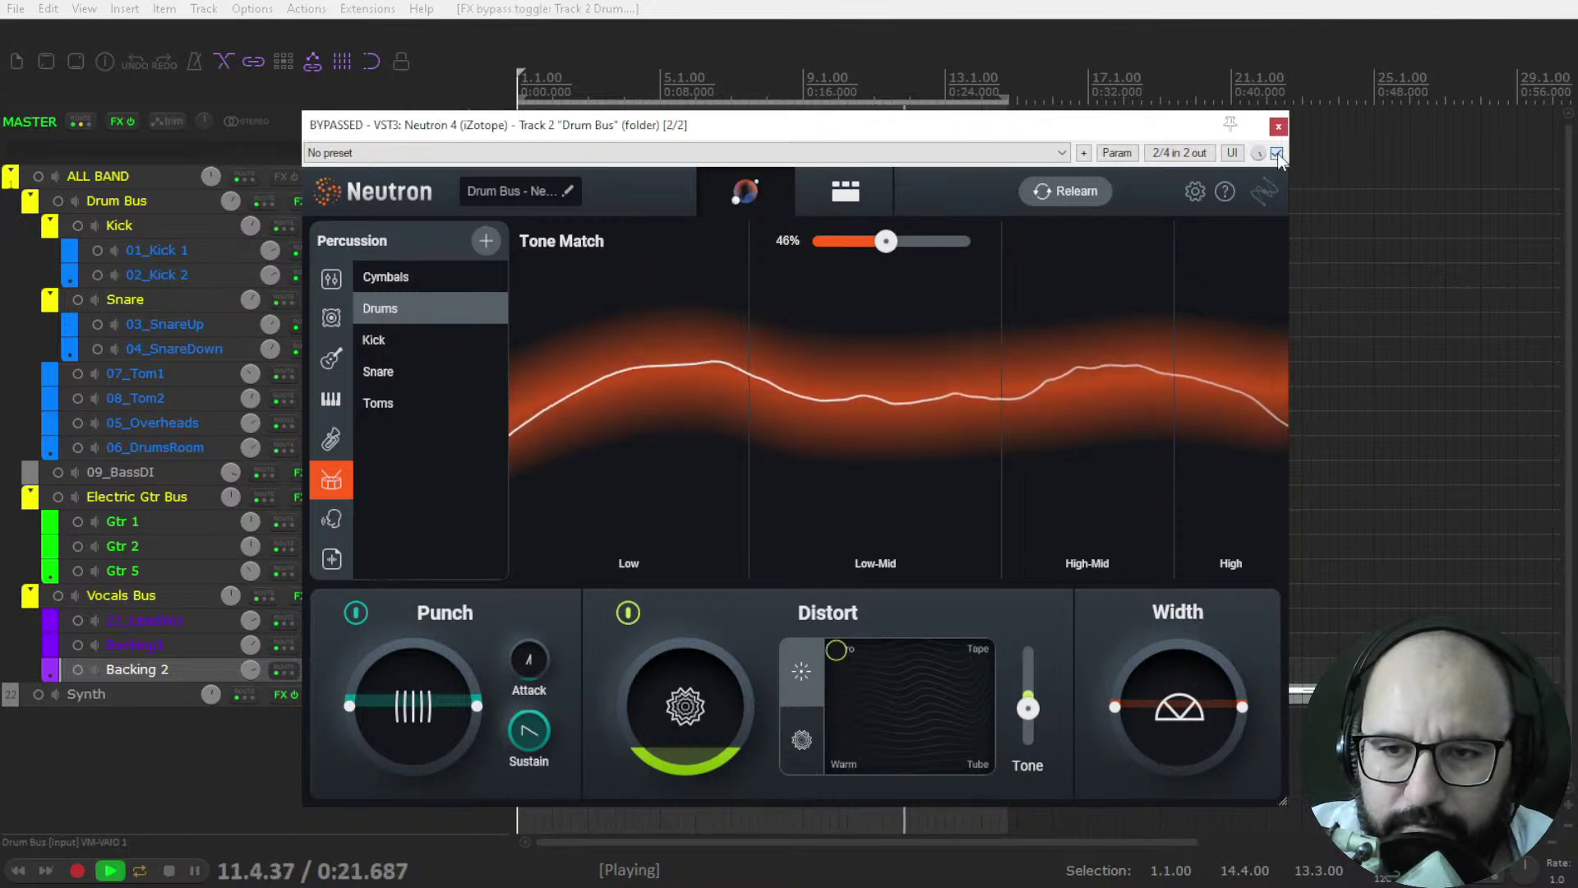
left_click(1278, 152)
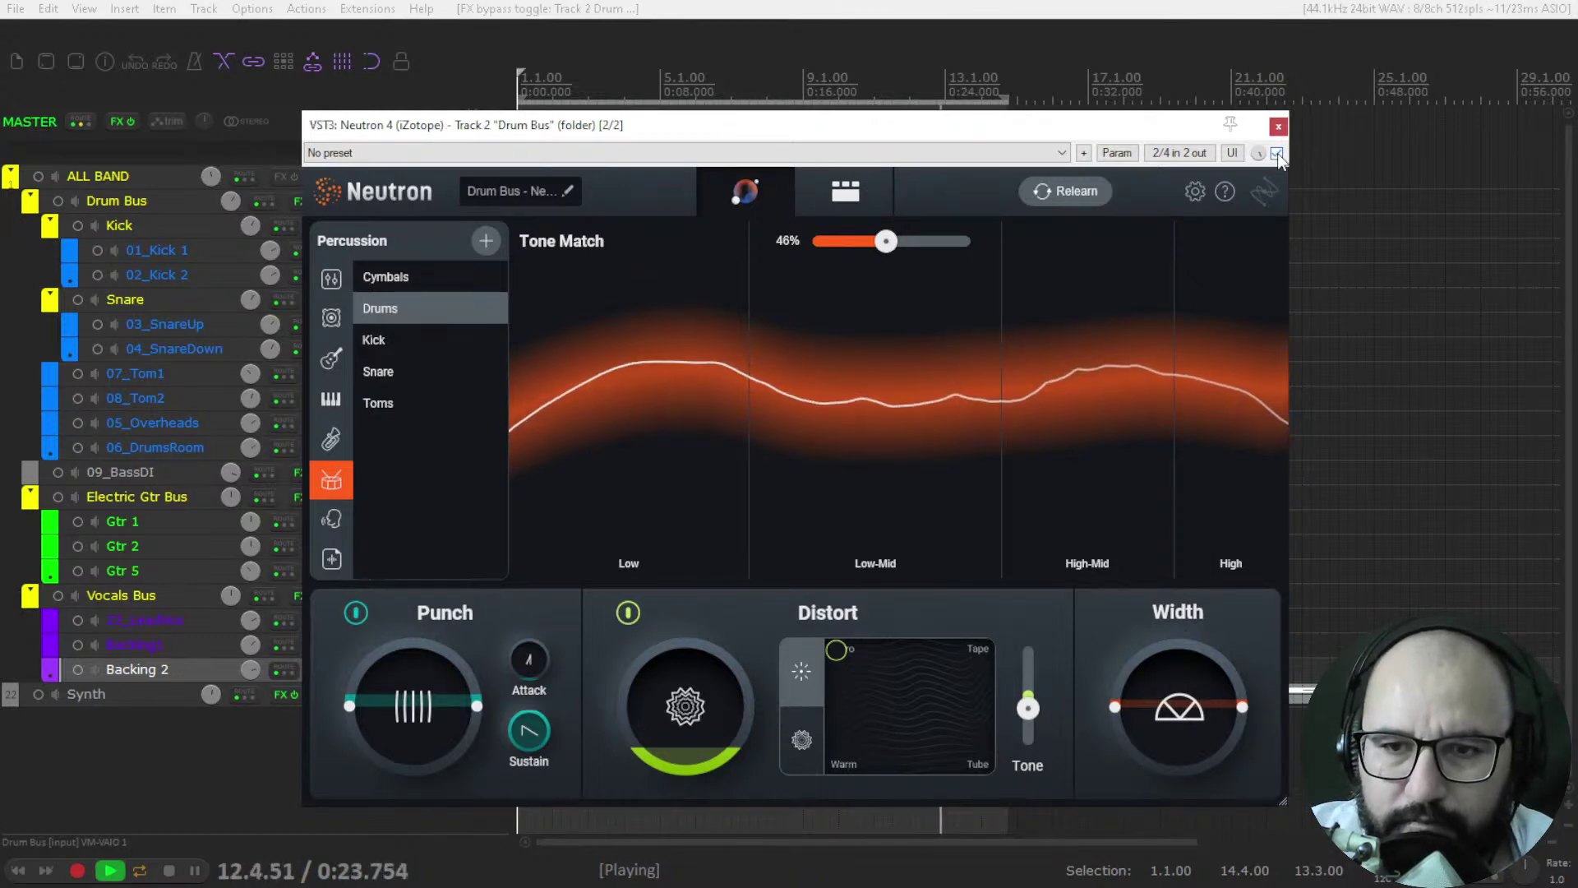
- Raise the Drum Bus Punch amount a little more, compare against bypass, and close the stopped Neutron window
left_click_drag(456, 692, 456, 678)
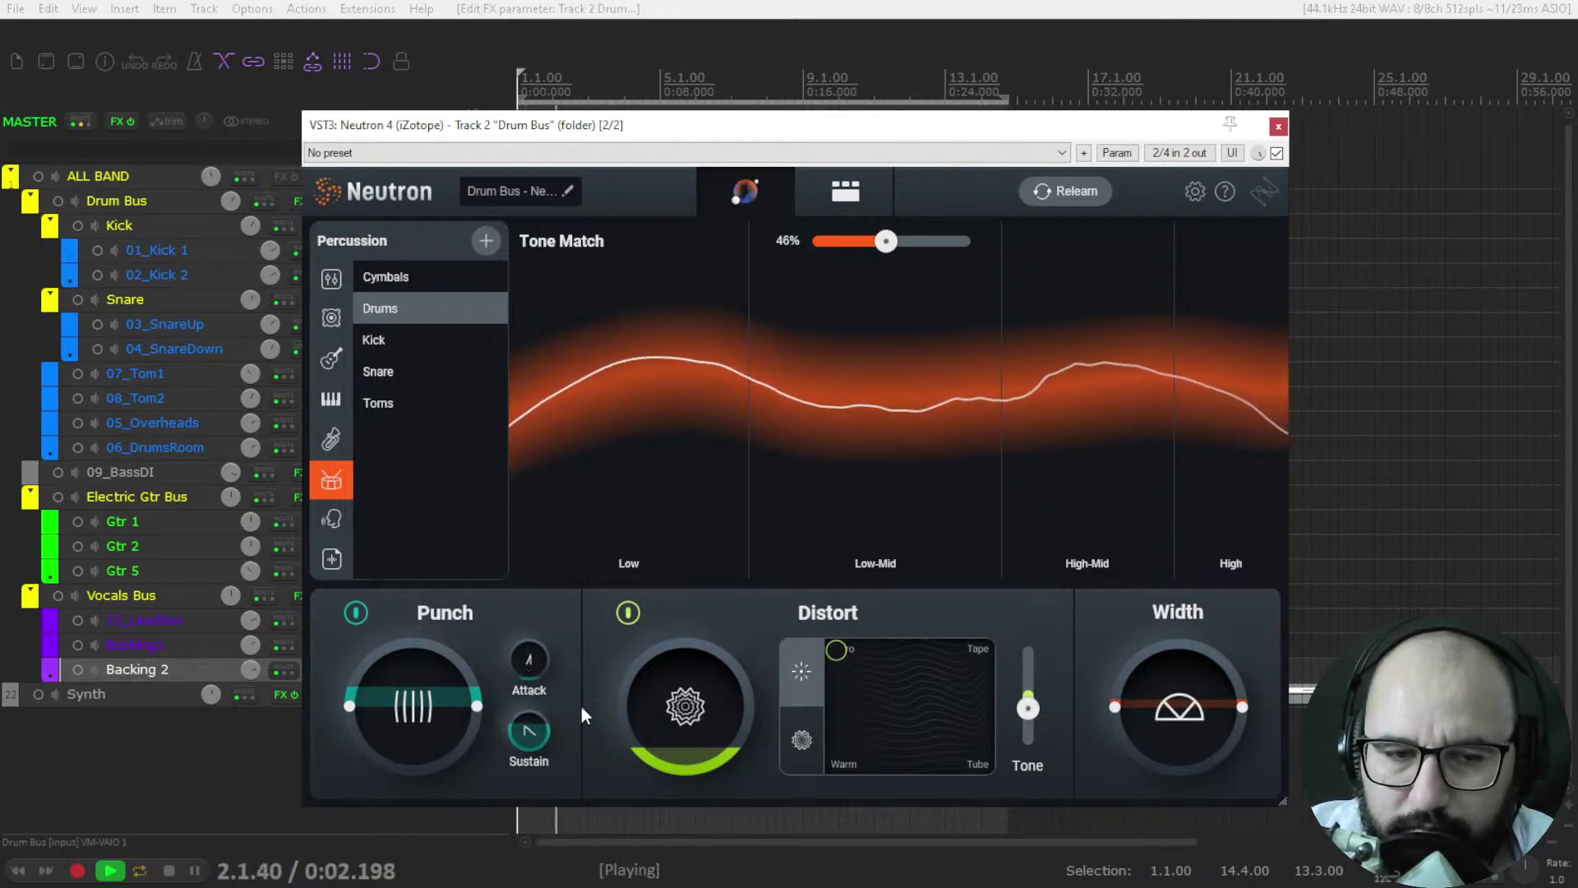
left_click(1277, 153)
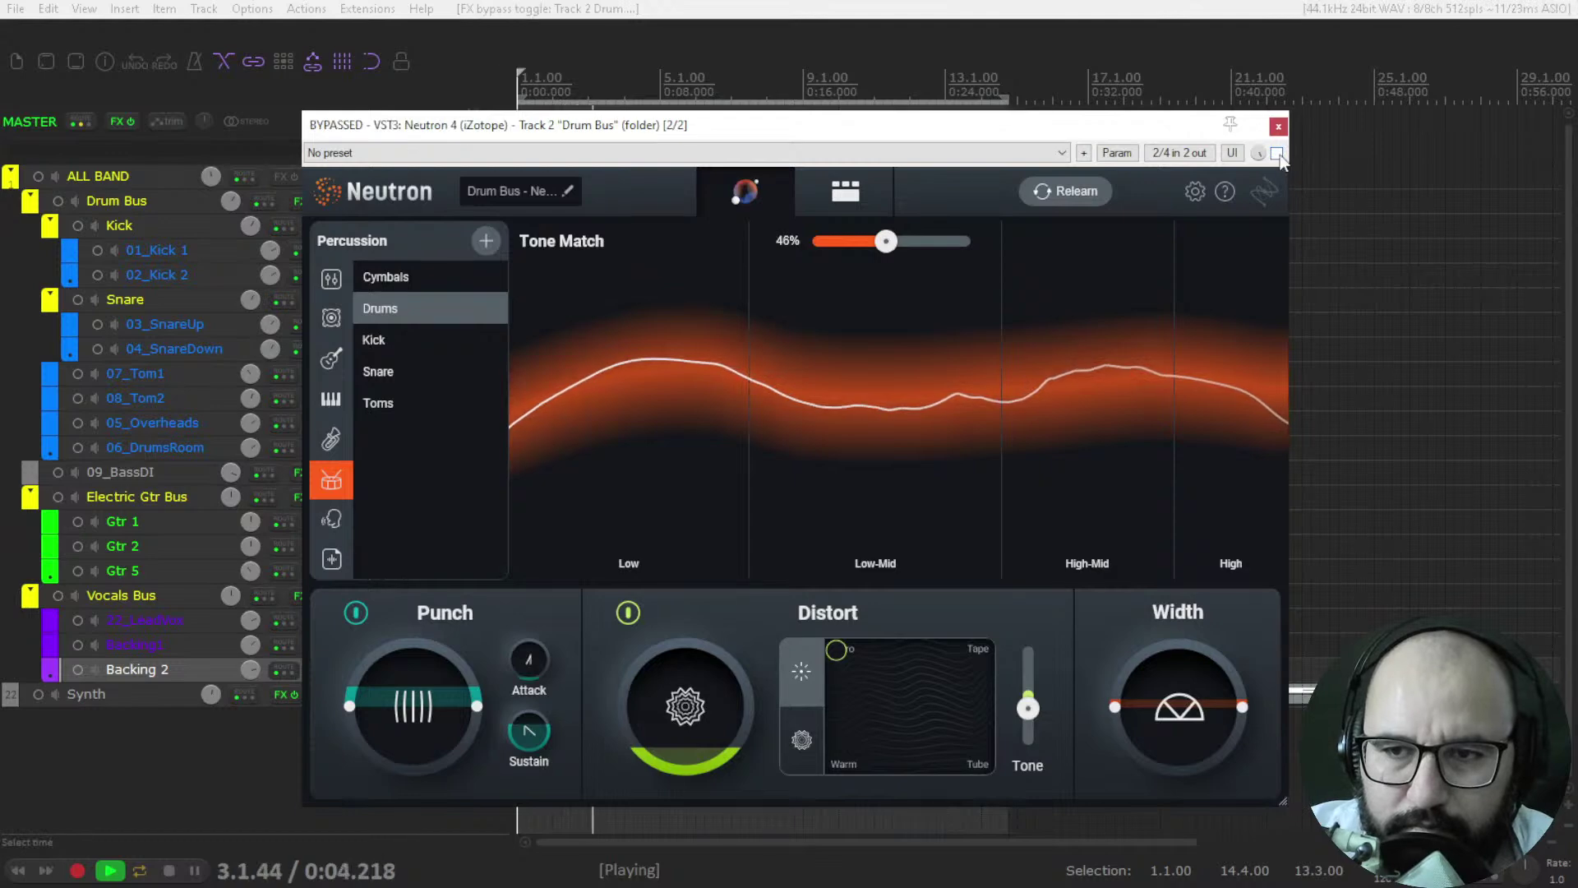
left_click(1277, 153)
key("space")
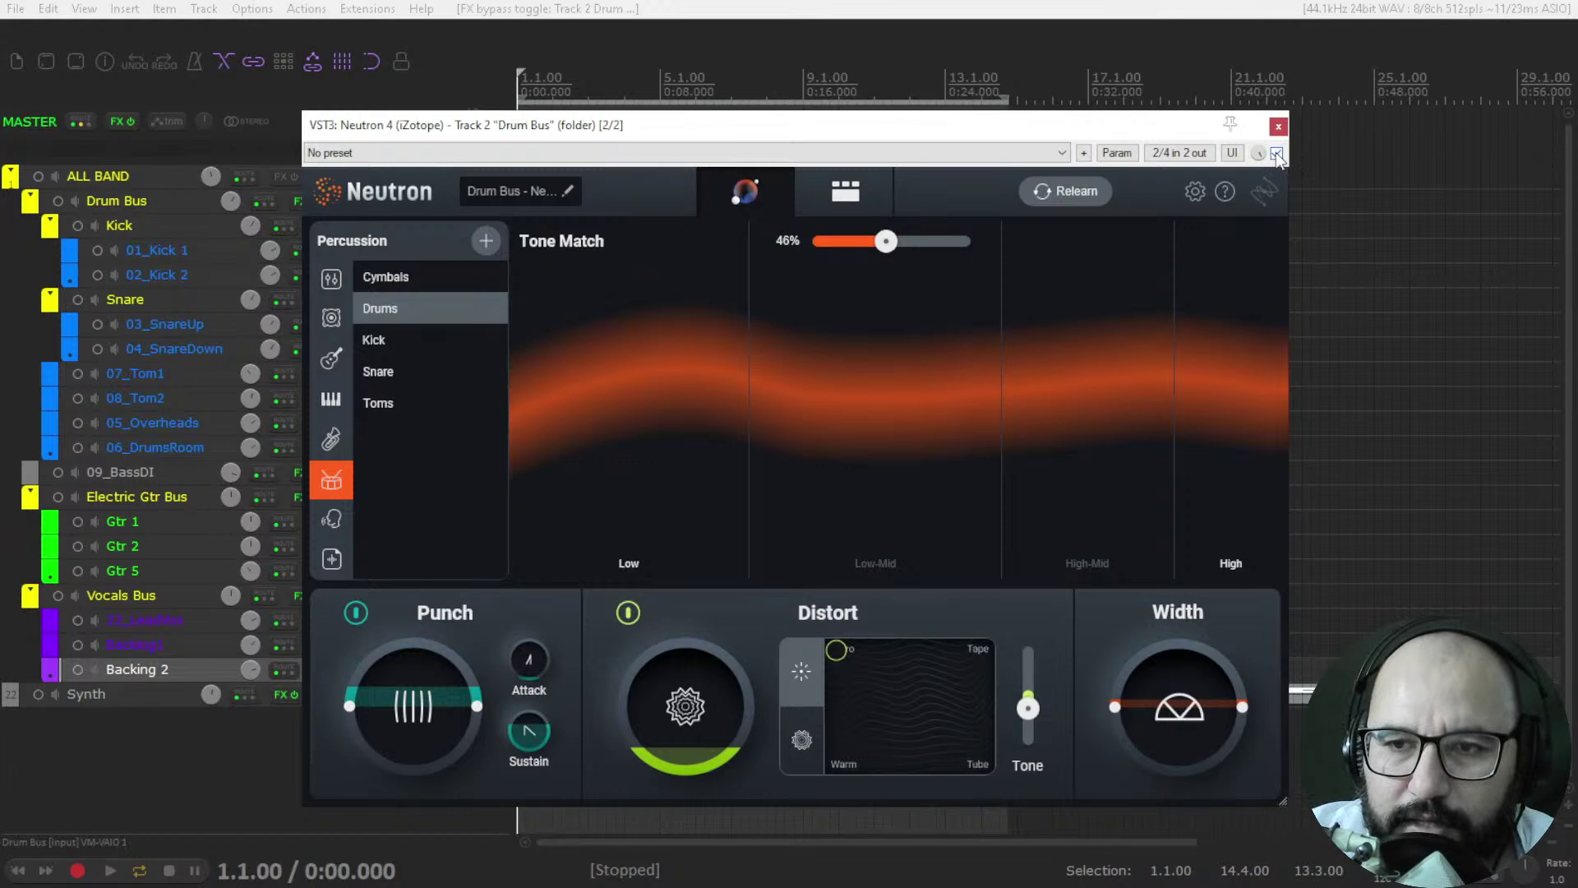
left_click(1278, 128)
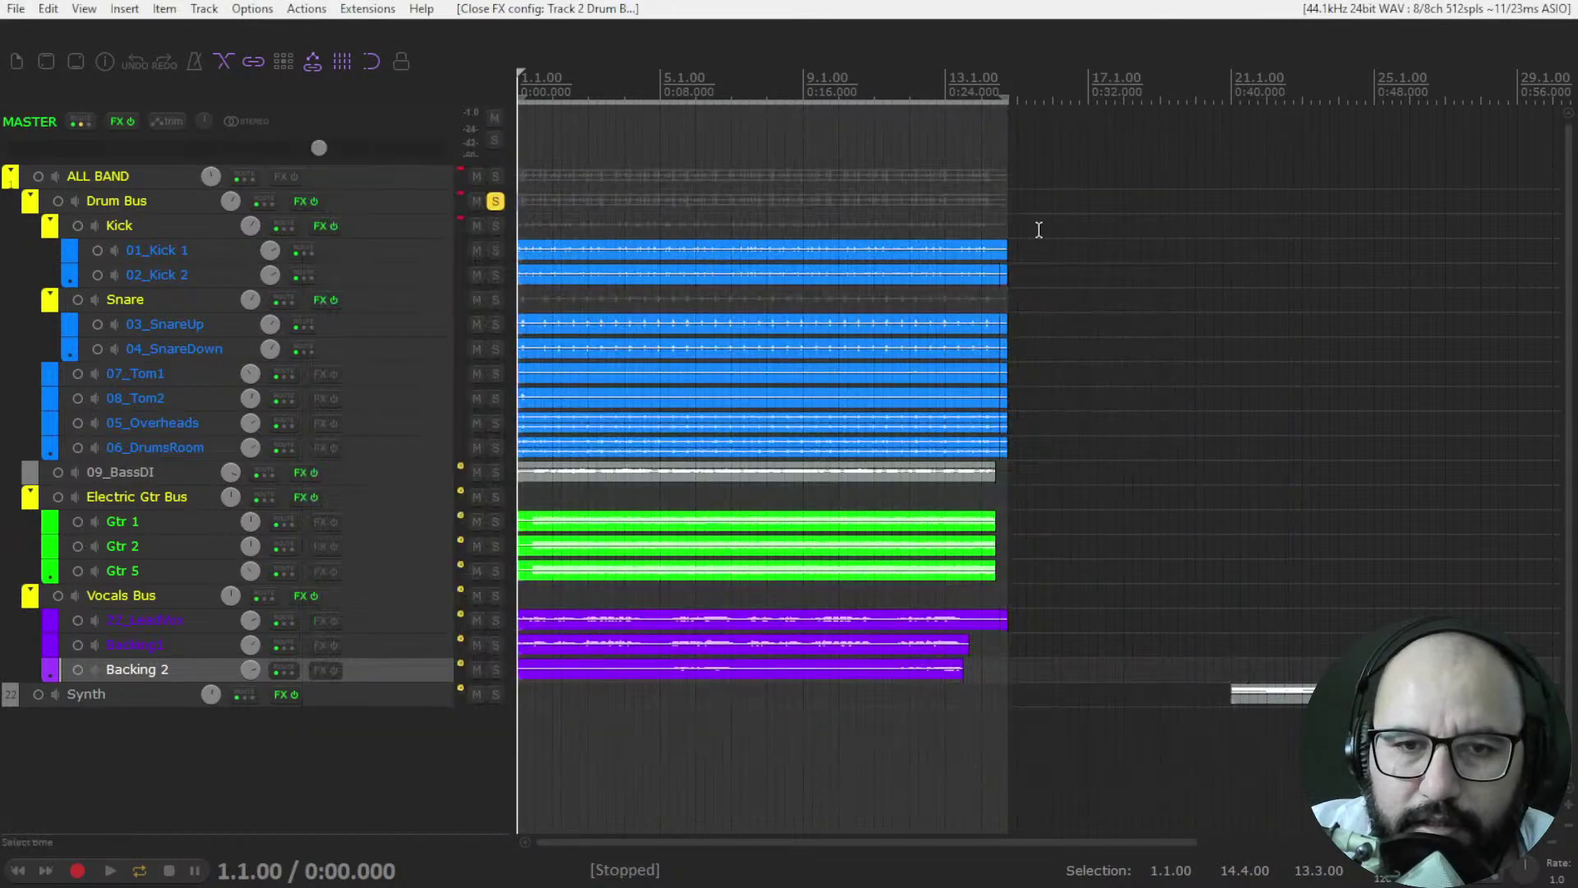
- Solo the Kick folder instead of the Drum Bus and open its Neutron 4 instance
left_click(497, 202)
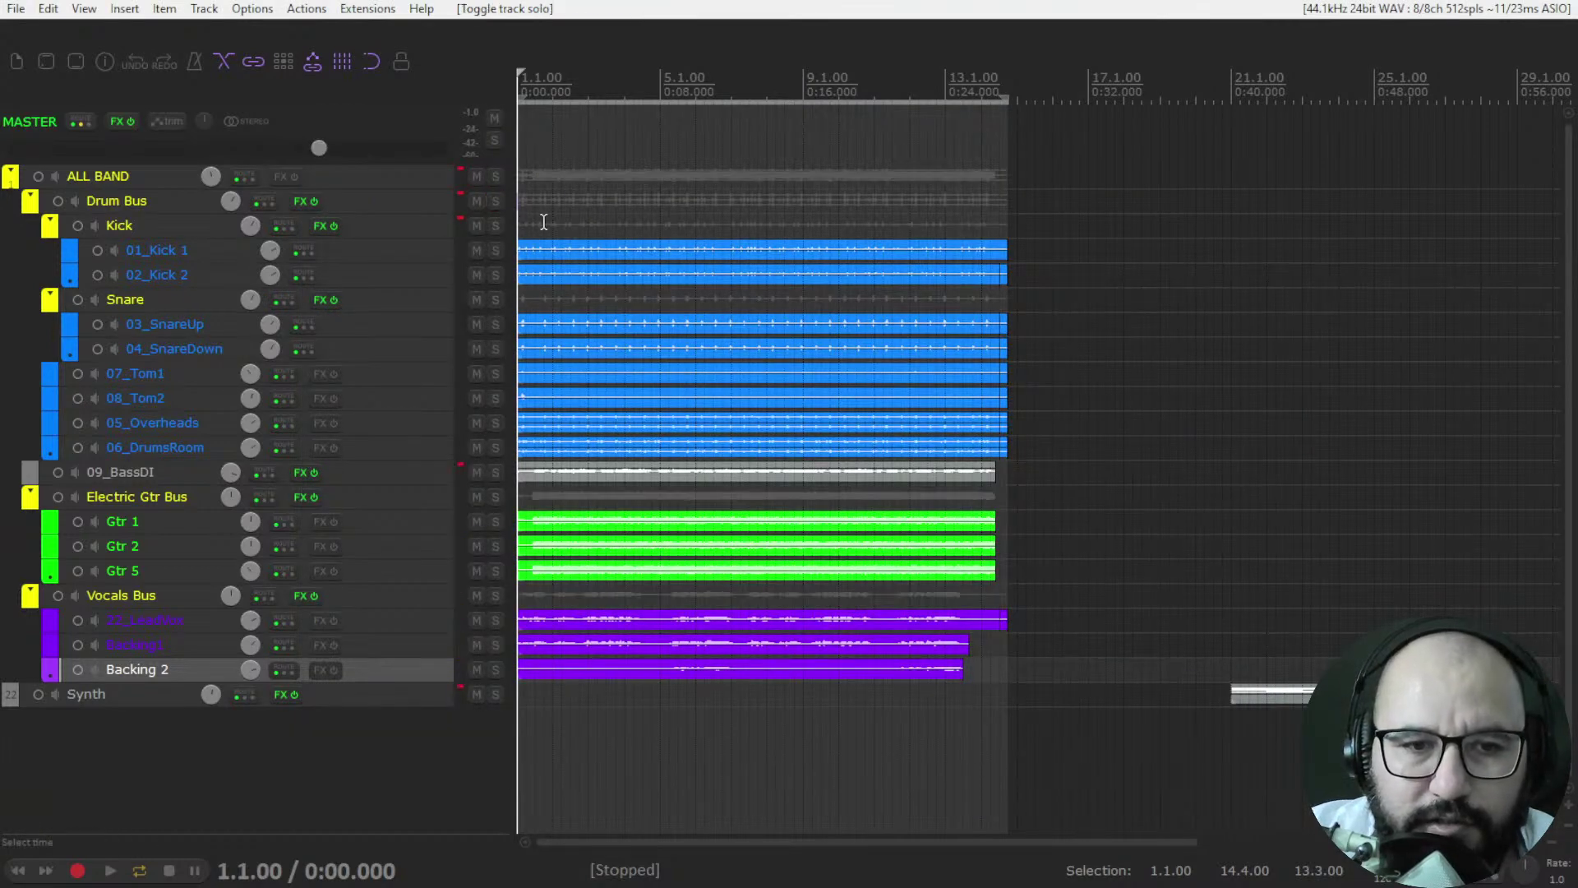
left_click(496, 226)
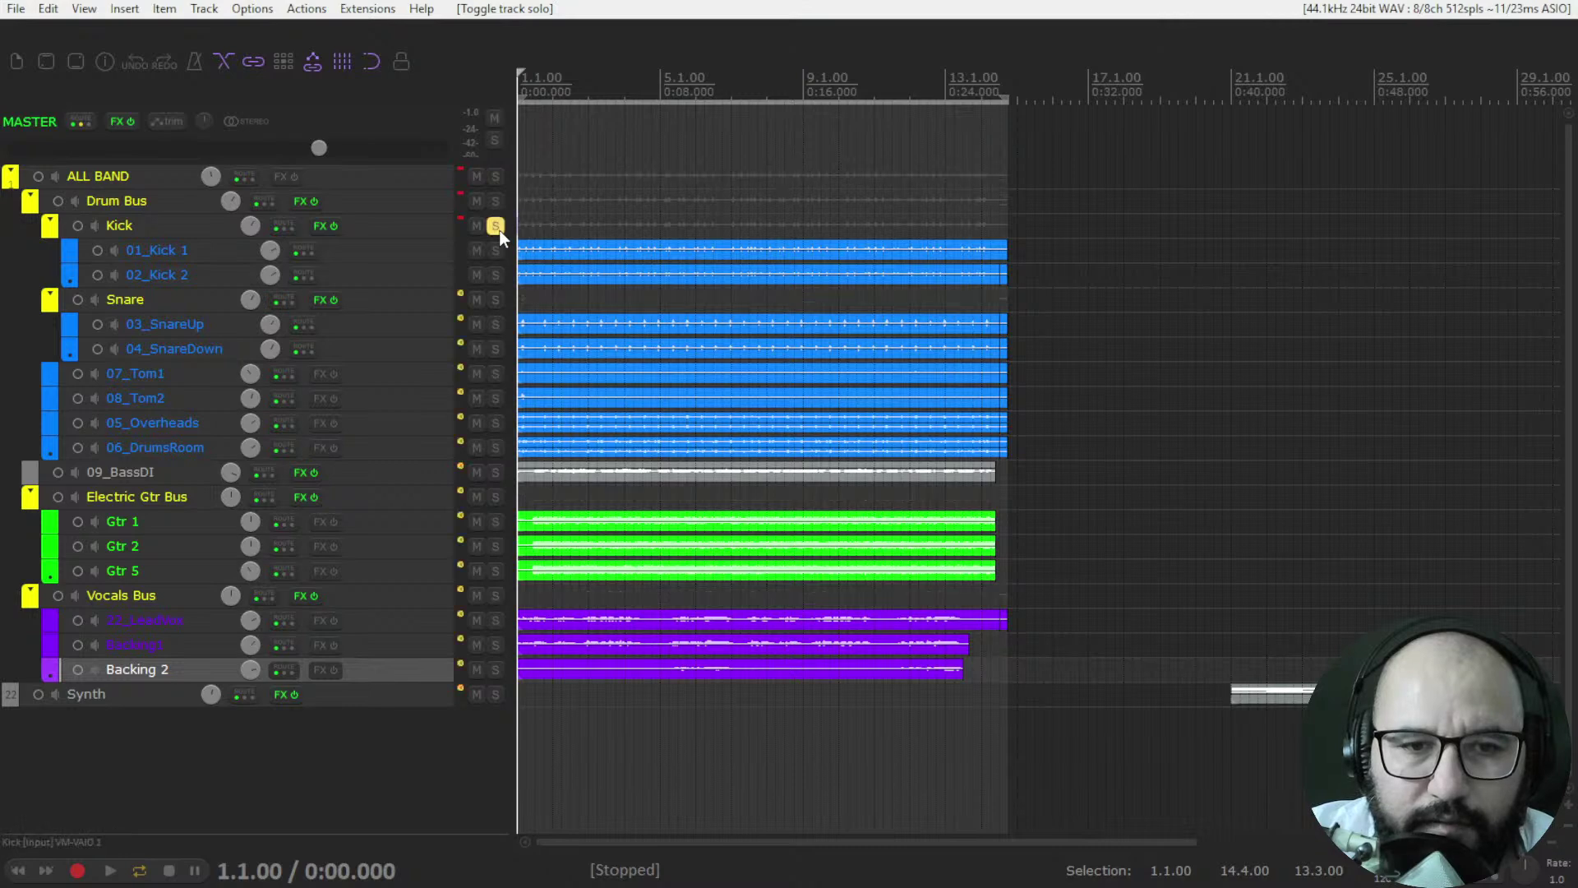
right_click(319, 230)
left_click(353, 268)
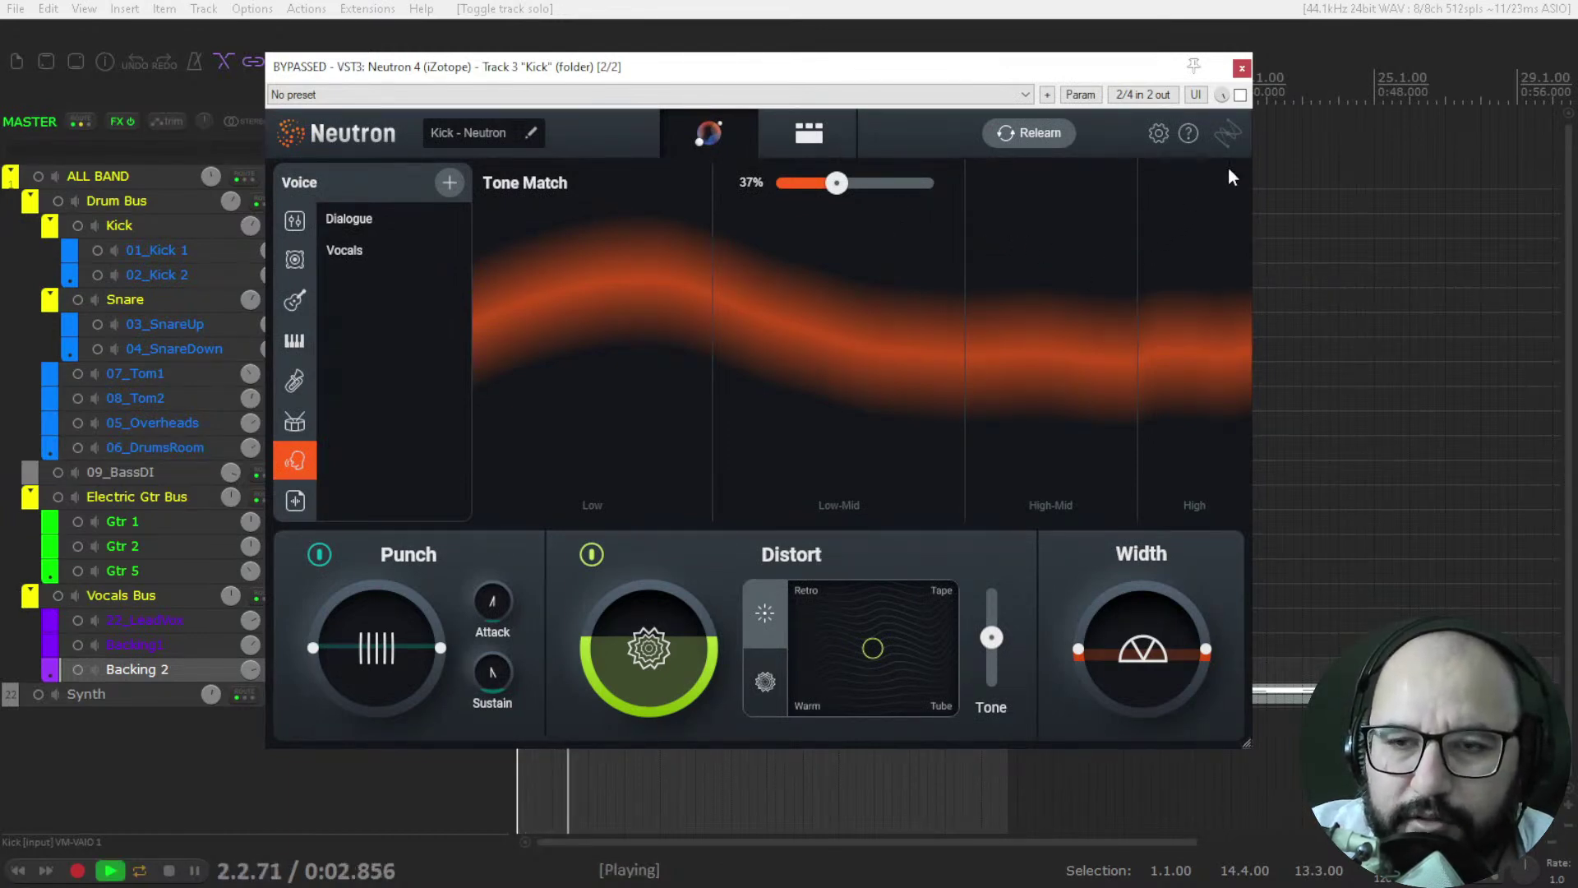
- Compare the kick with Neutron active and bypassed, leave it enabled, and close its window and stop playback
left_click(1240, 96)
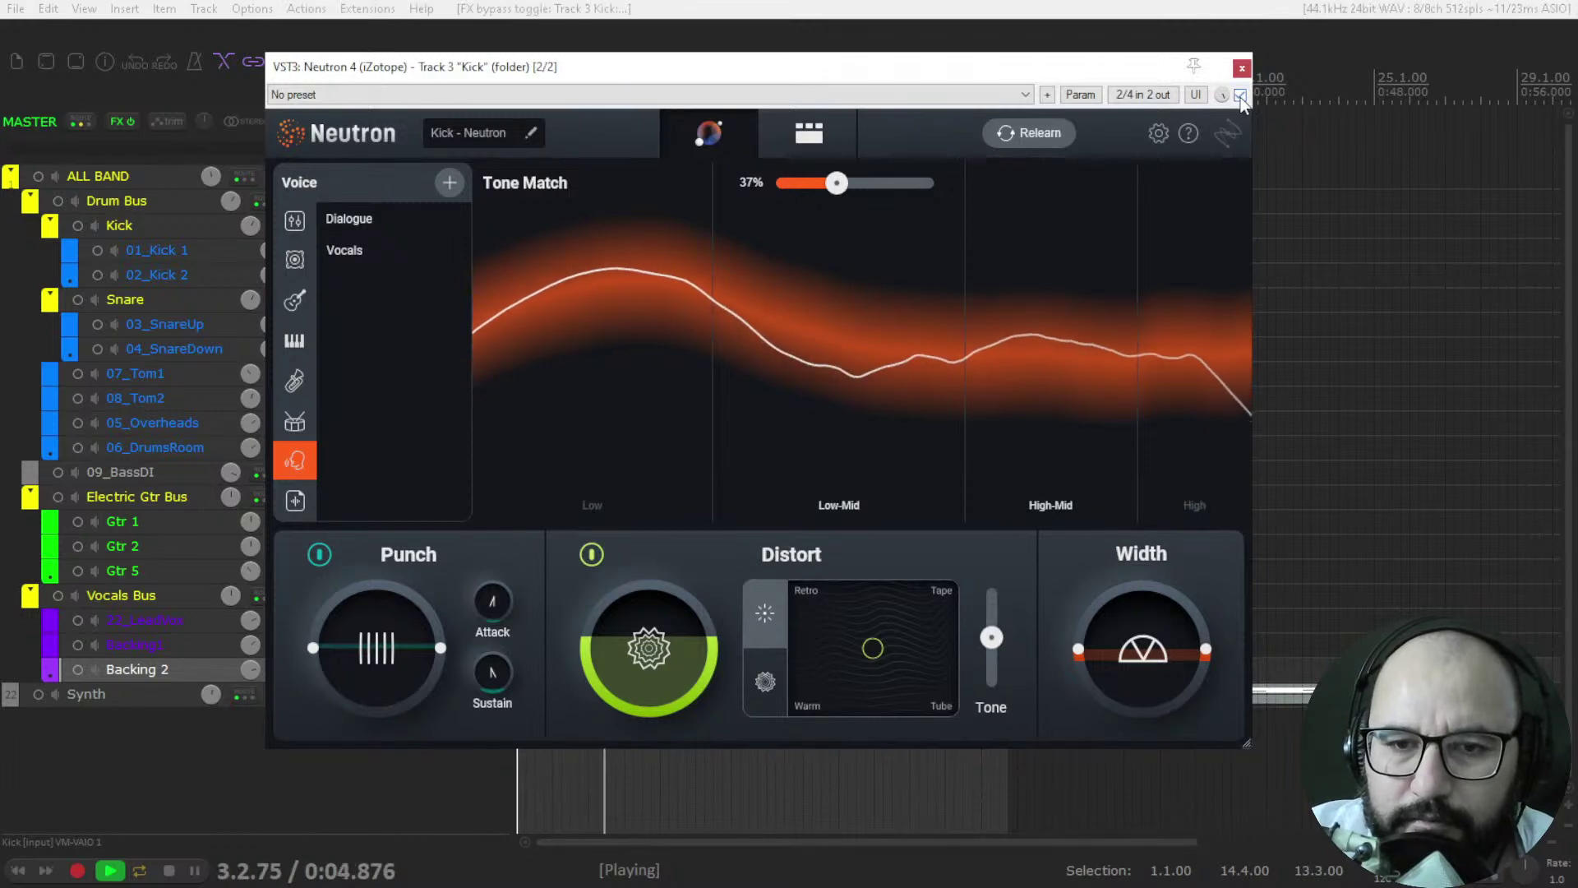
left_click(1239, 96)
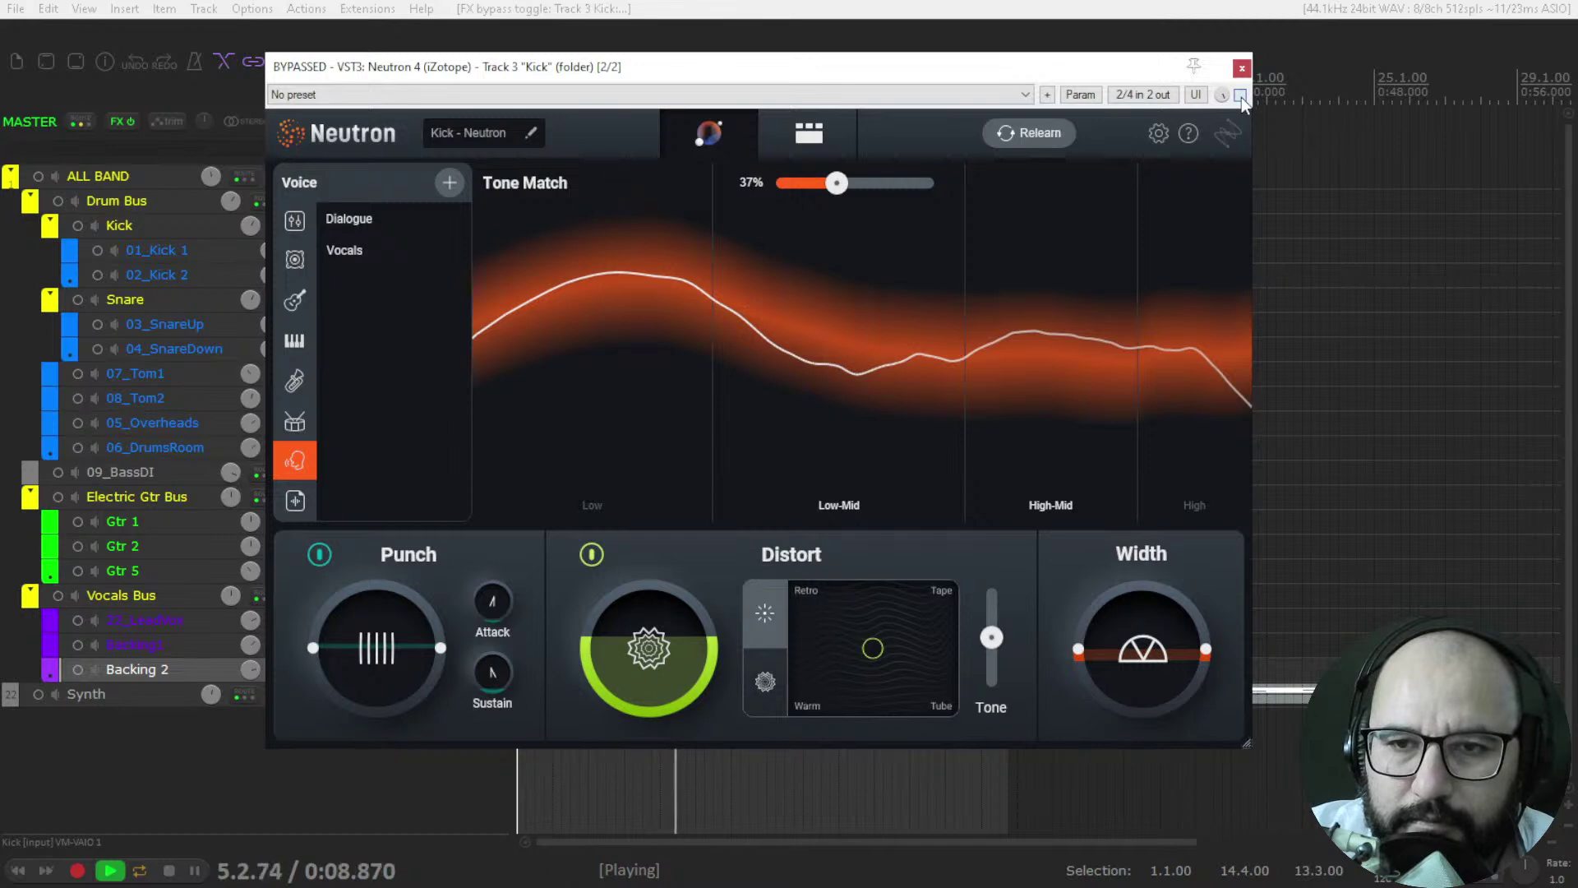
left_click(1241, 96)
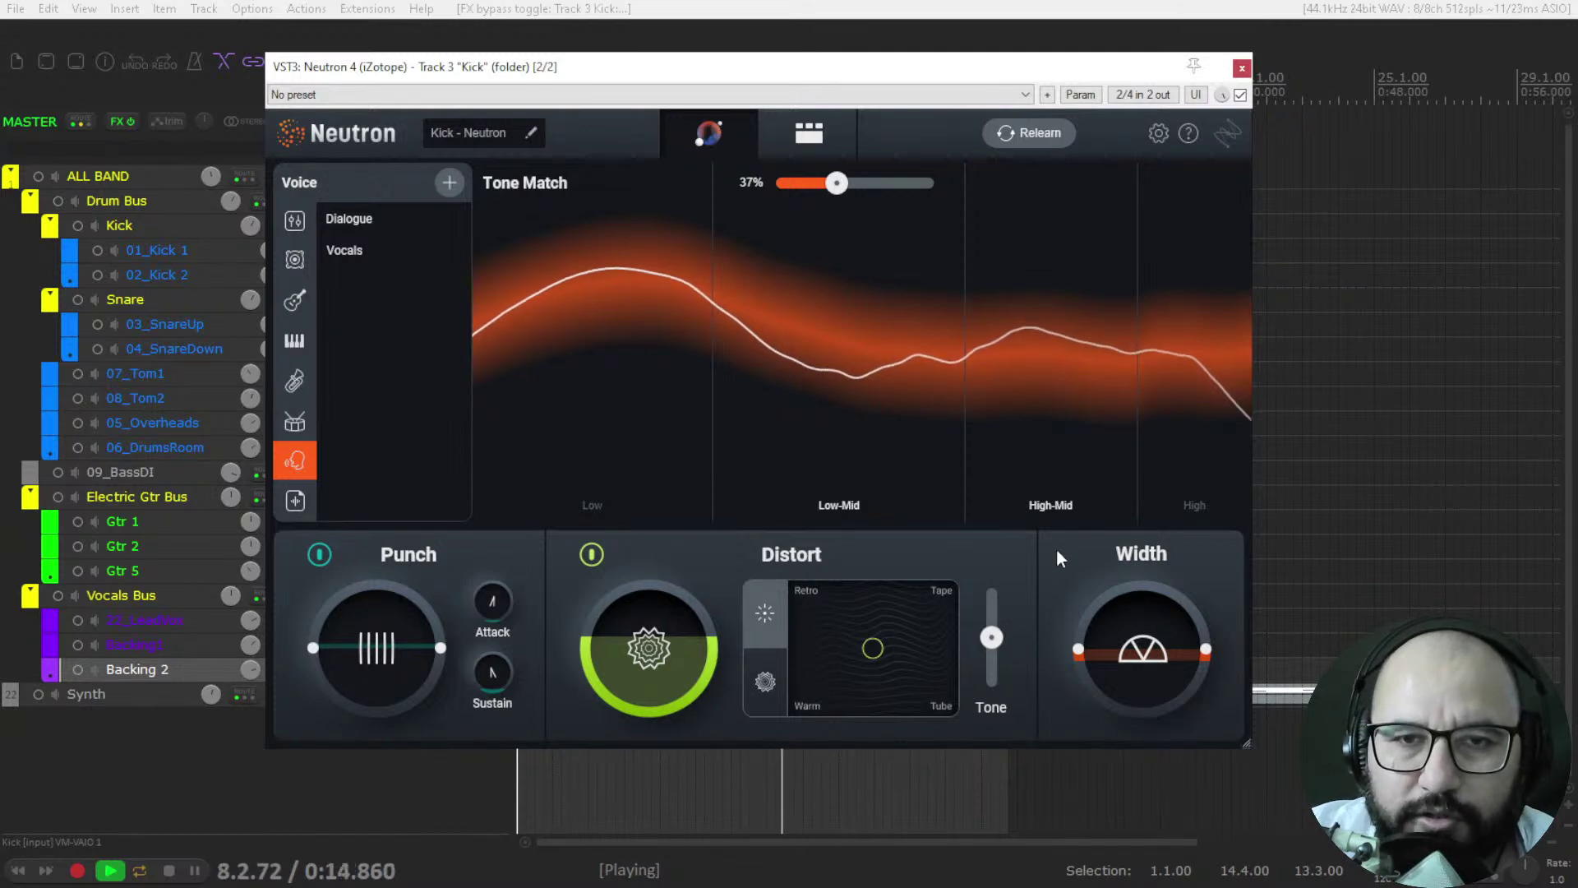
left_click(1240, 97)
left_click(1240, 96)
left_click(1241, 68)
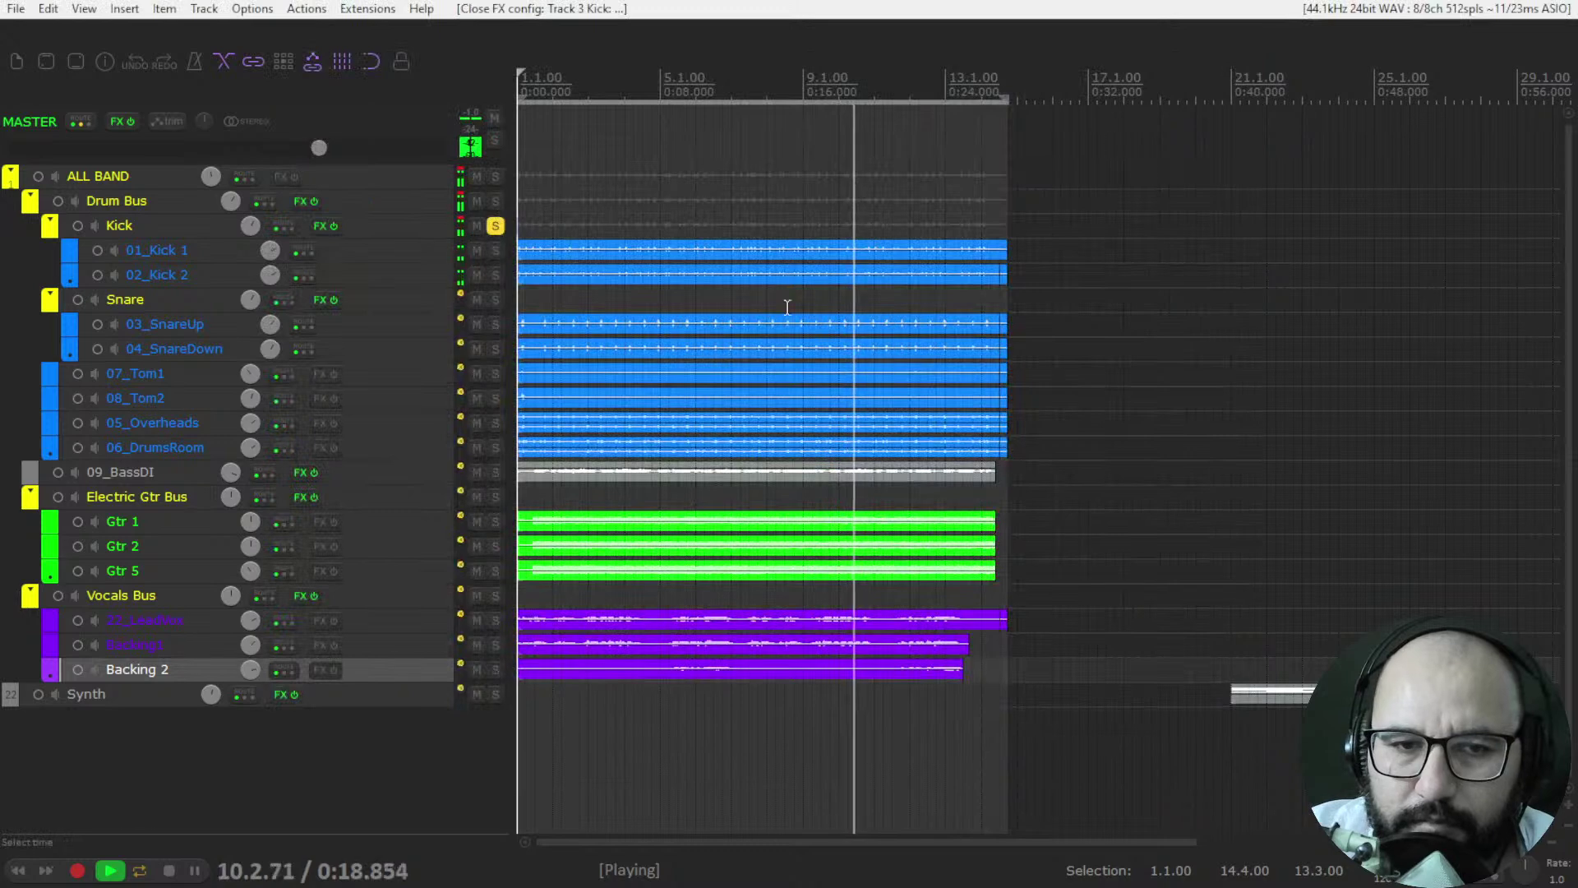
key("space")
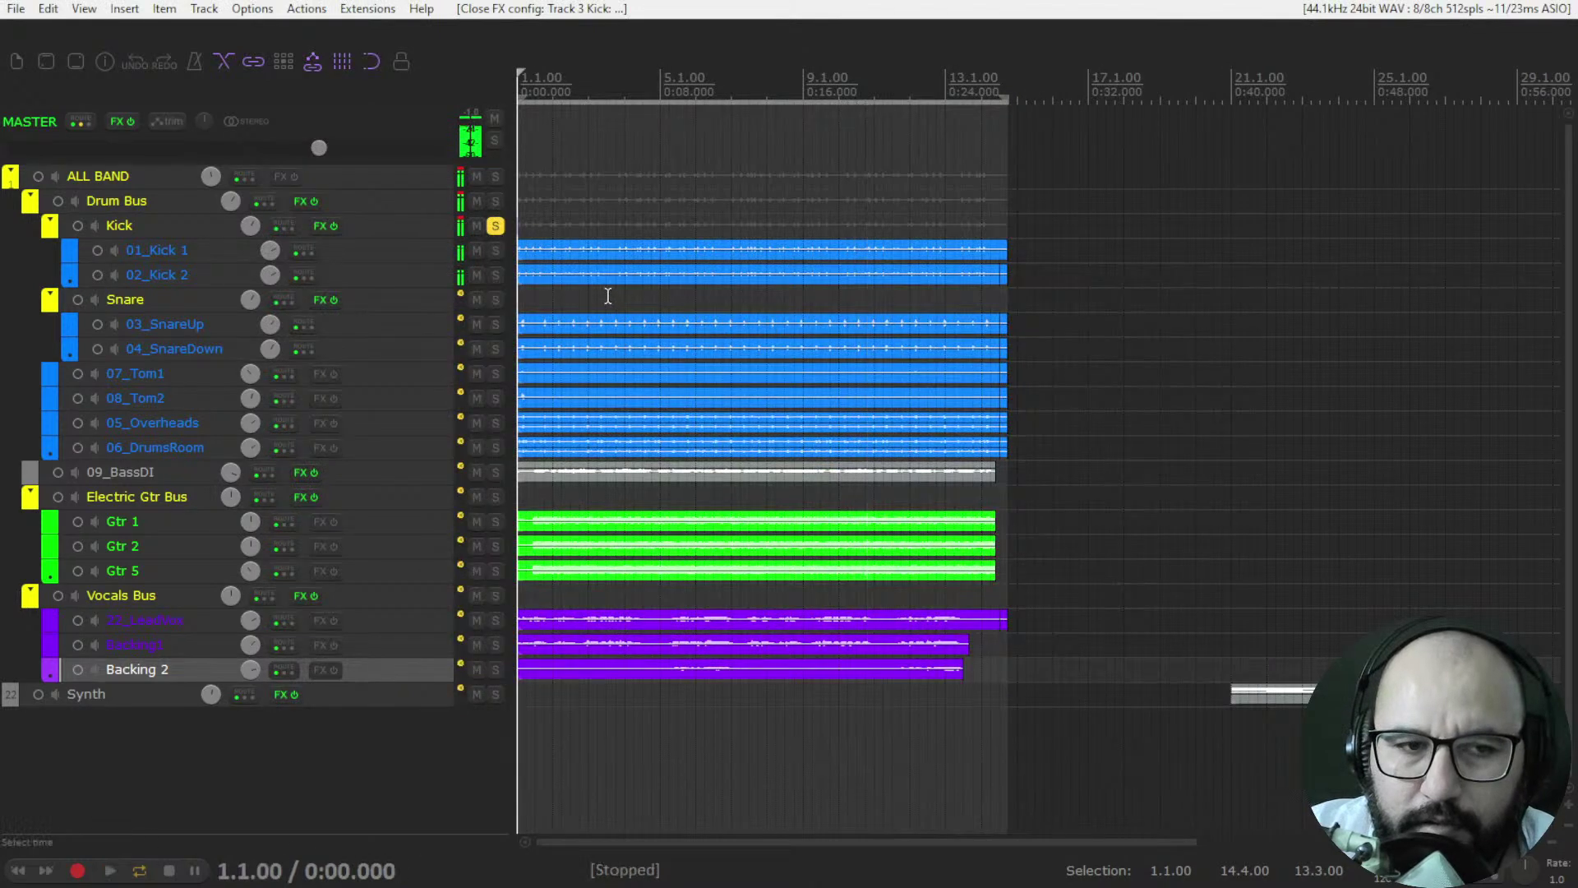
- Solo the 09_BassDI track instead of the Kick and open its Neutron 4 instance
left_click(498, 228)
left_click(496, 473)
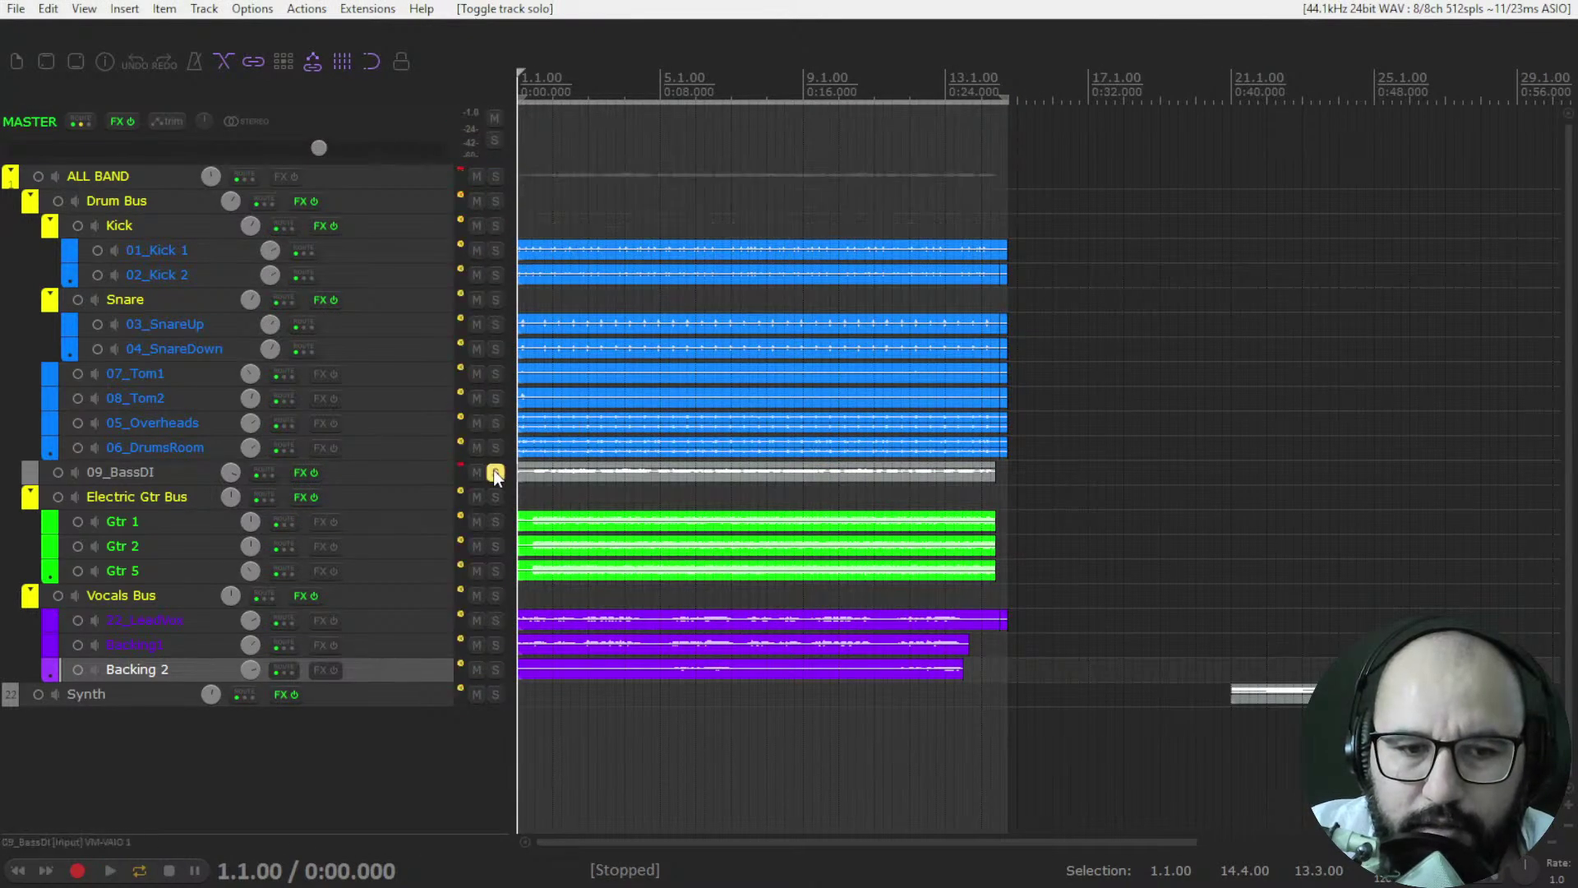
right_click(298, 472)
left_click(334, 498)
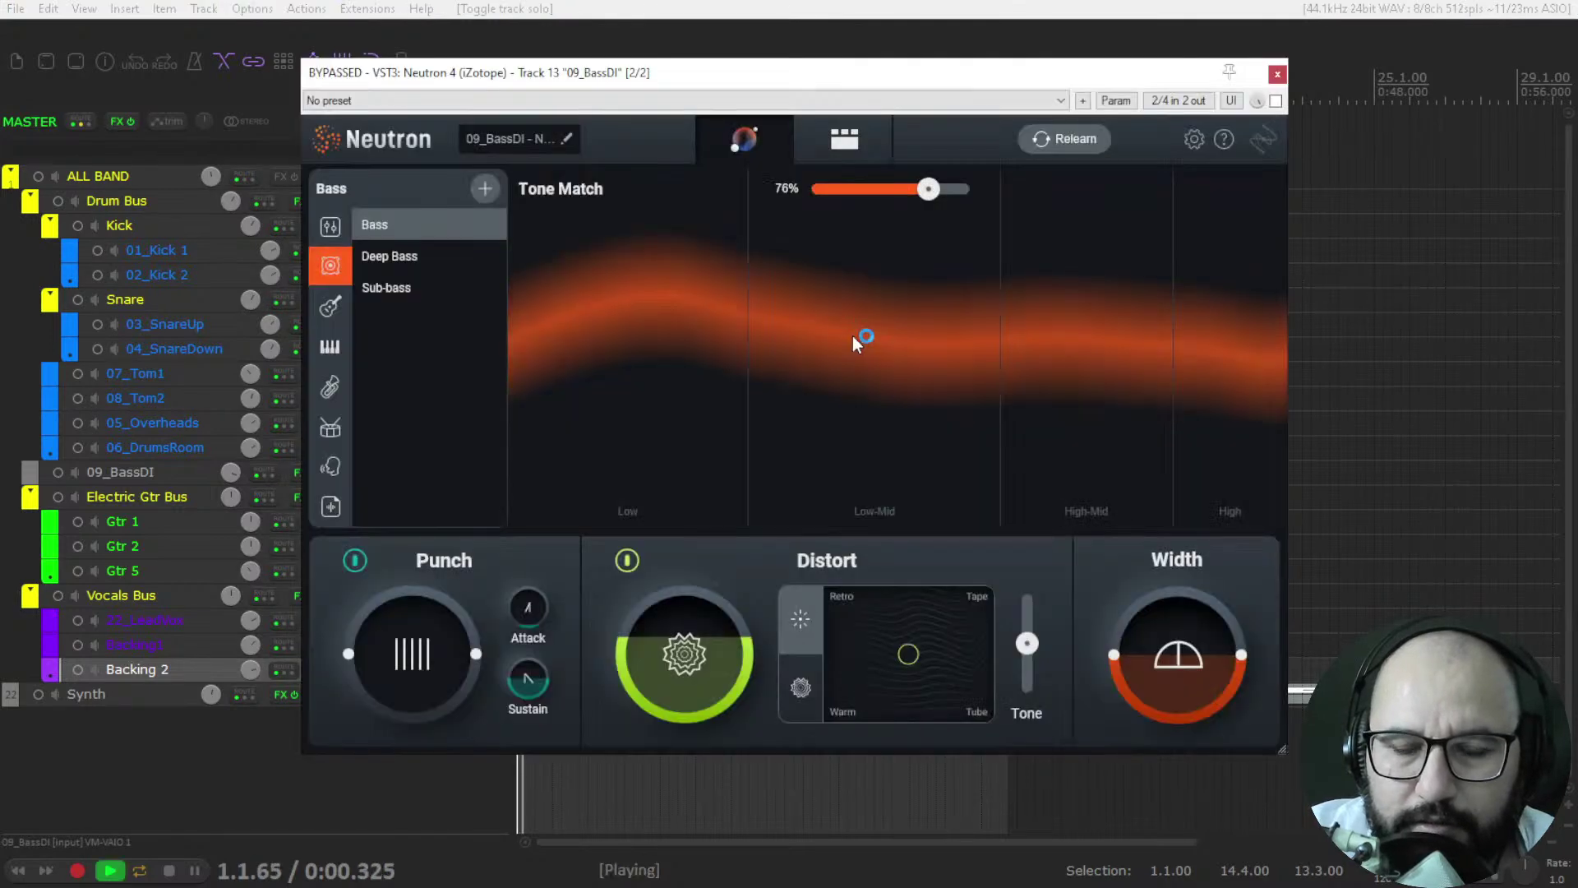
- Compare the bass with Neutron active and bypassed during playback, leaving Neutron enabled
left_click(1276, 101)
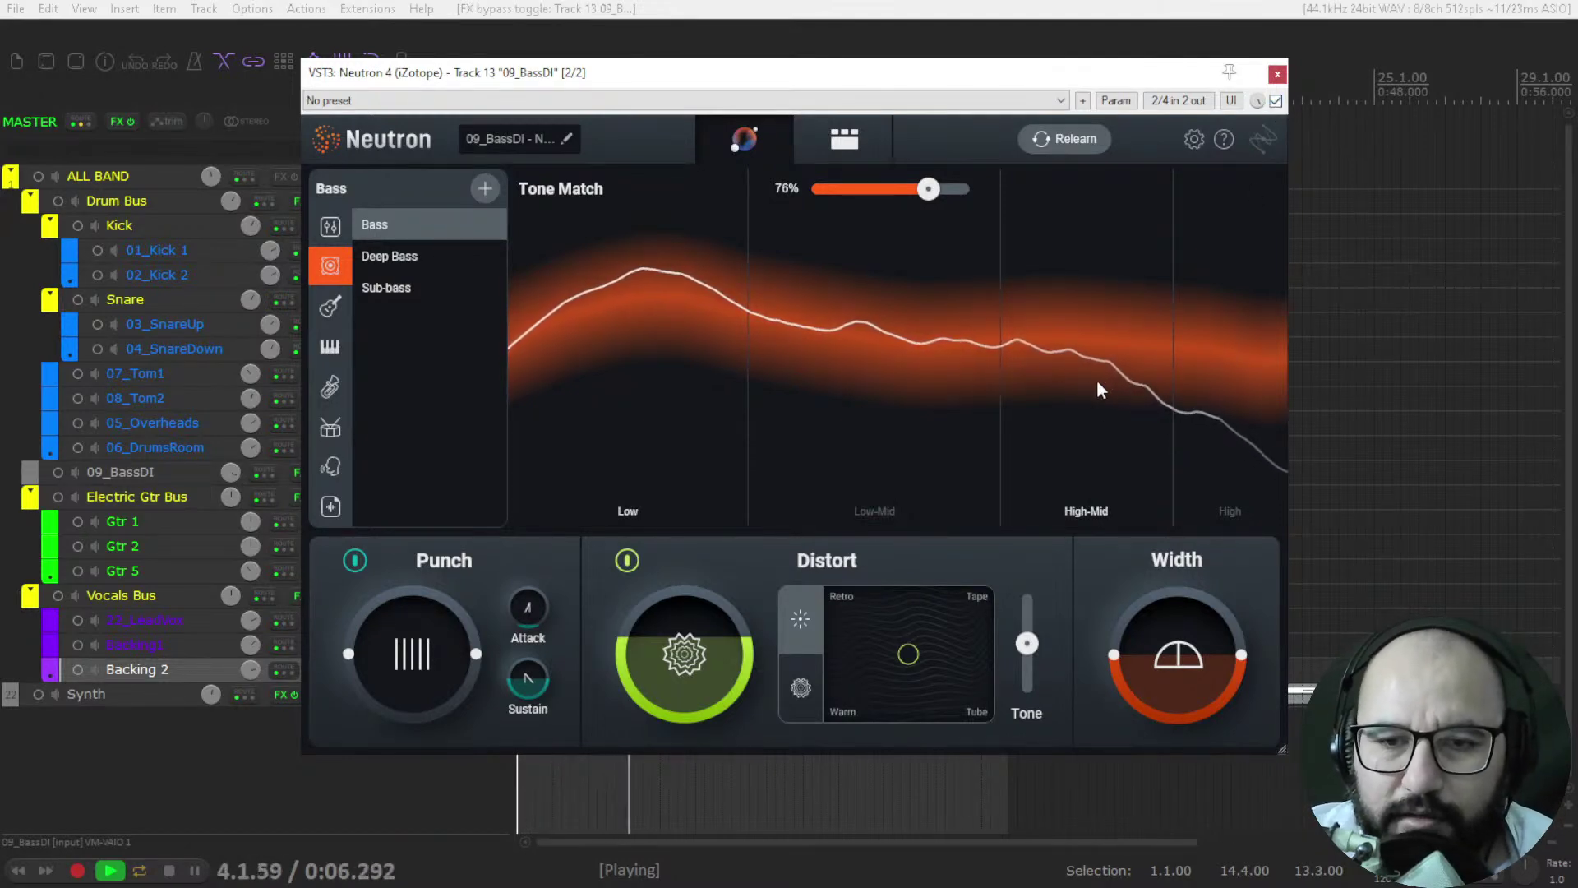
left_click(1276, 101)
left_click(1276, 102)
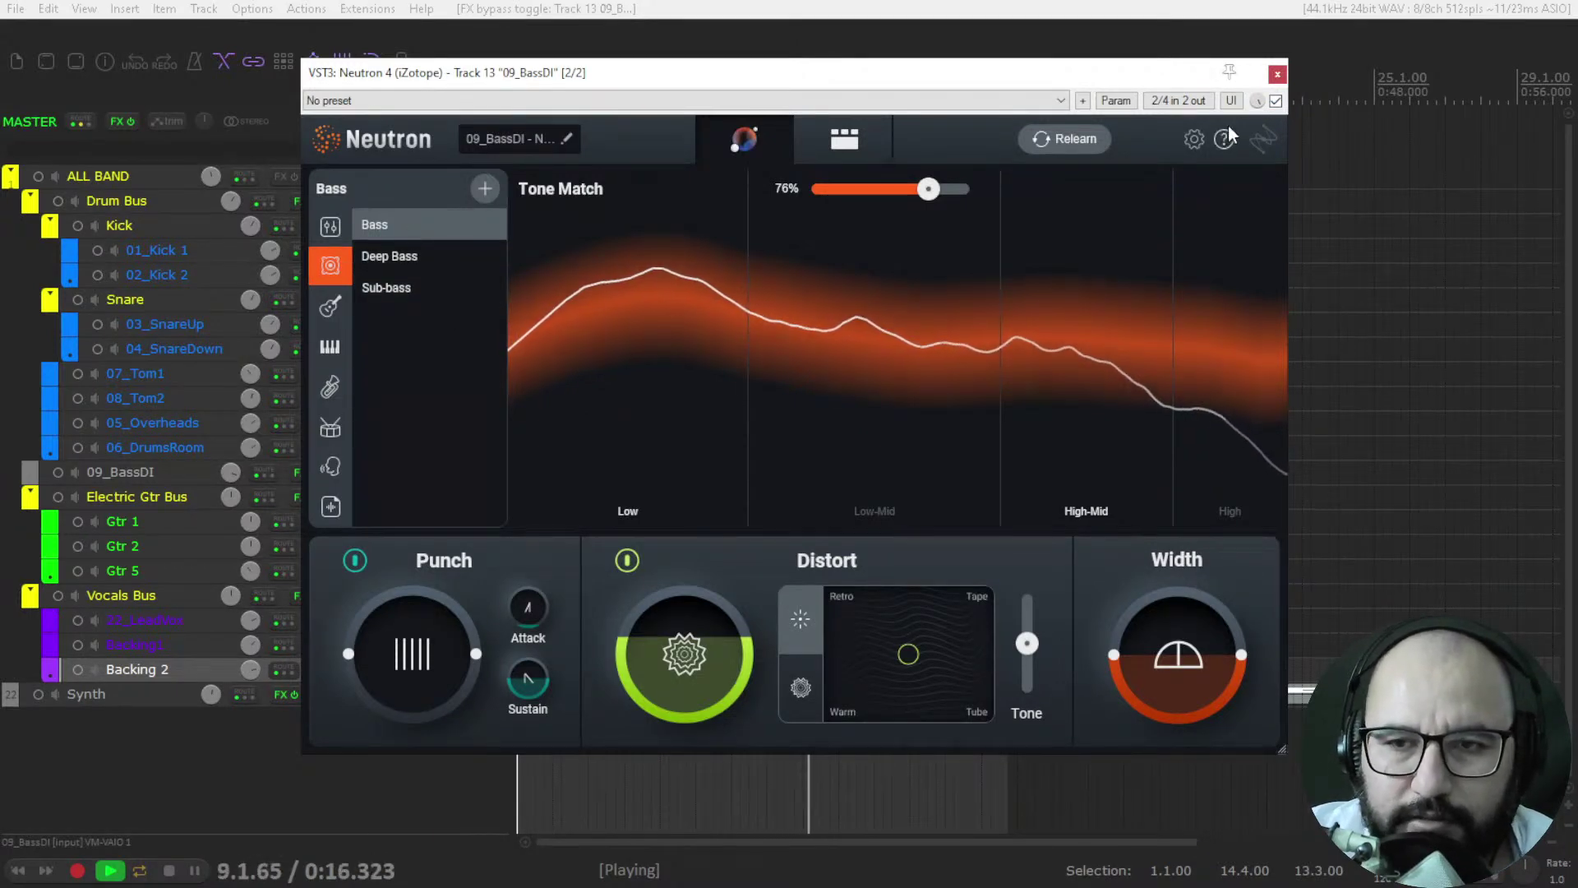
left_click(1275, 102)
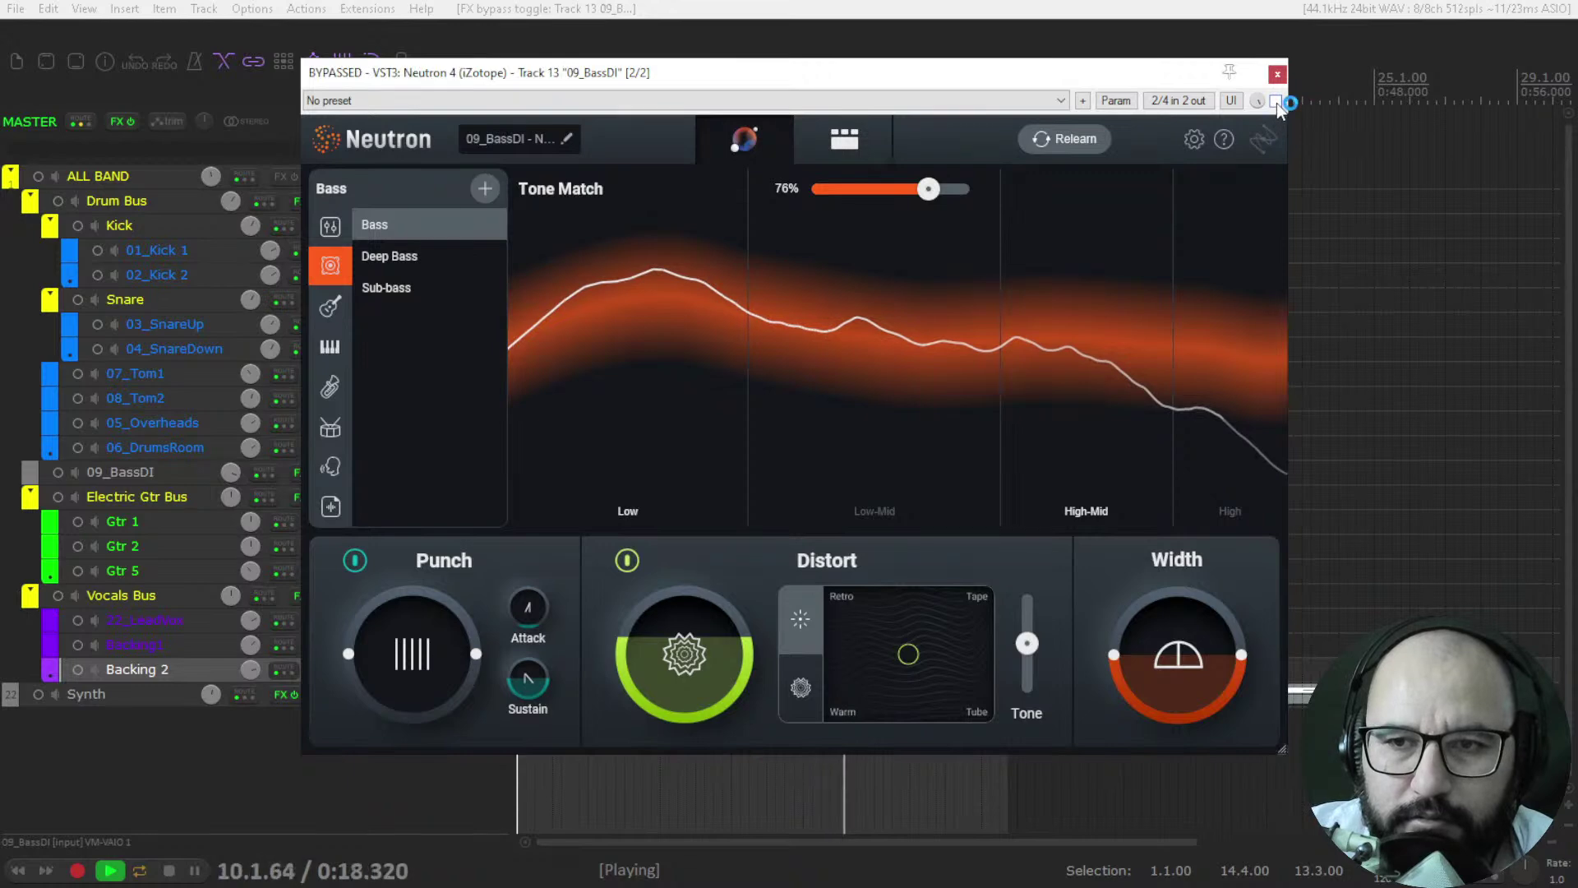
left_click(1276, 102)
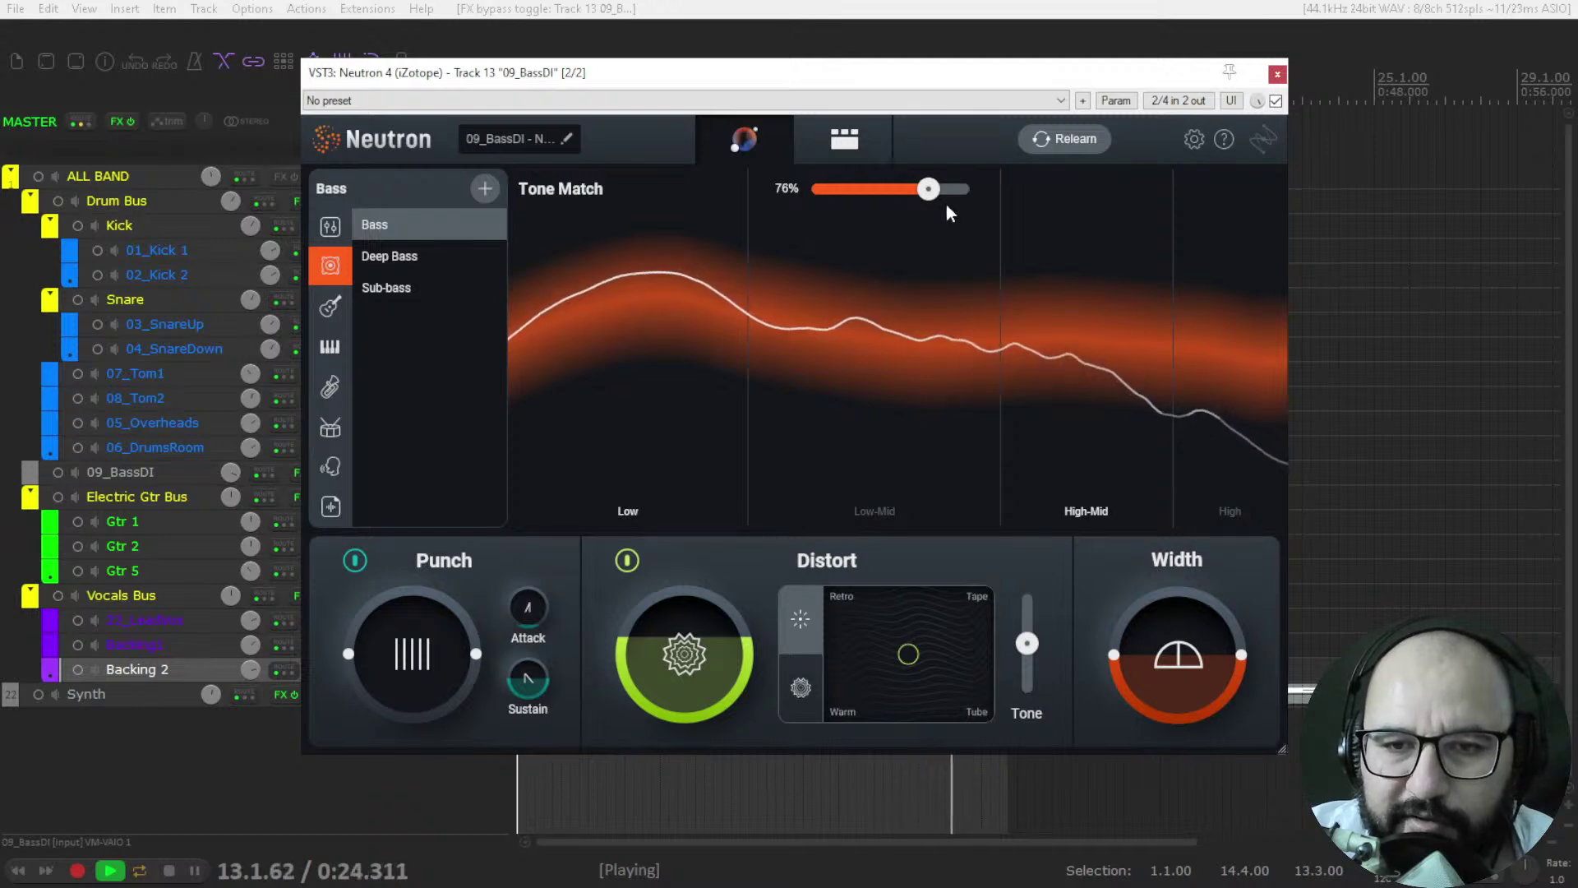
- Audition the bass Tone Match at 100%, set it to 72%, and close Neutron after stopping playback
left_click_drag(934, 192, 1014, 194)
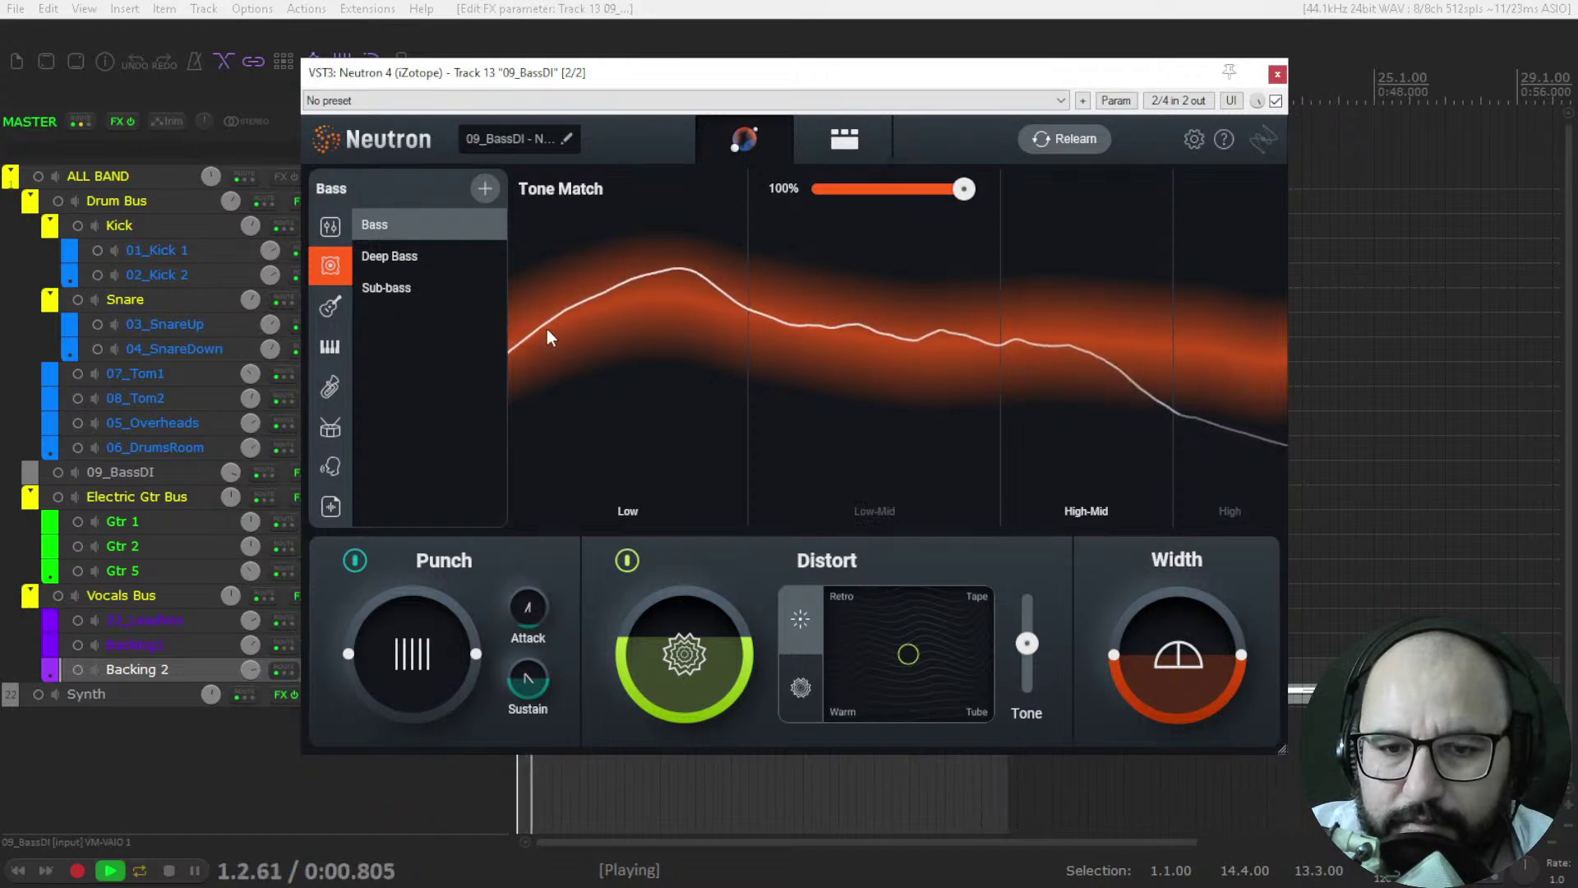
left_click_drag(964, 191, 924, 190)
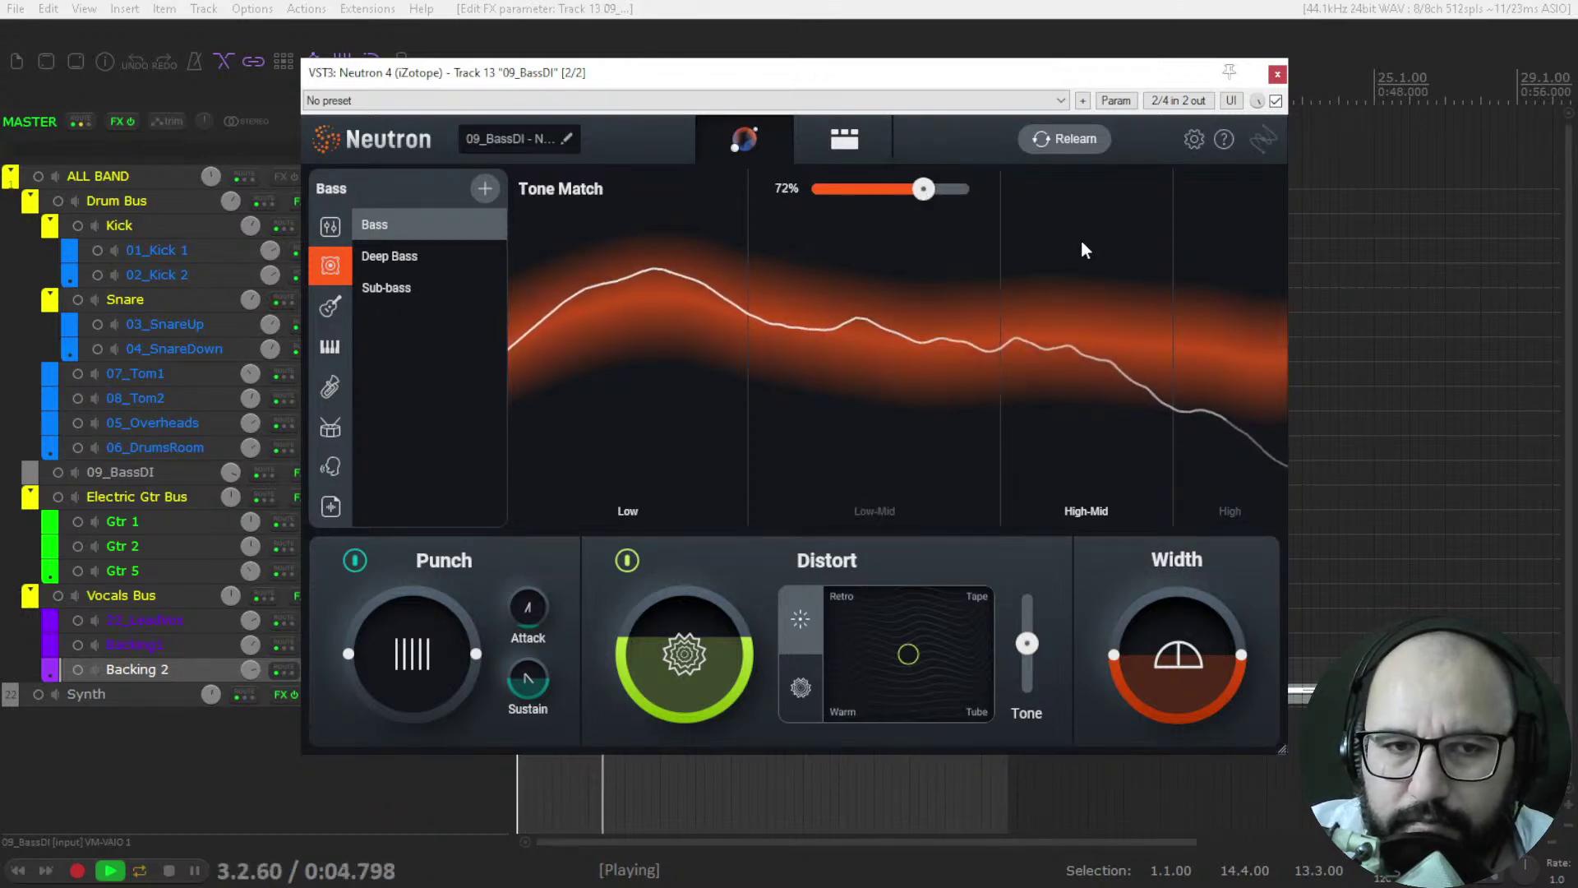
key("space")
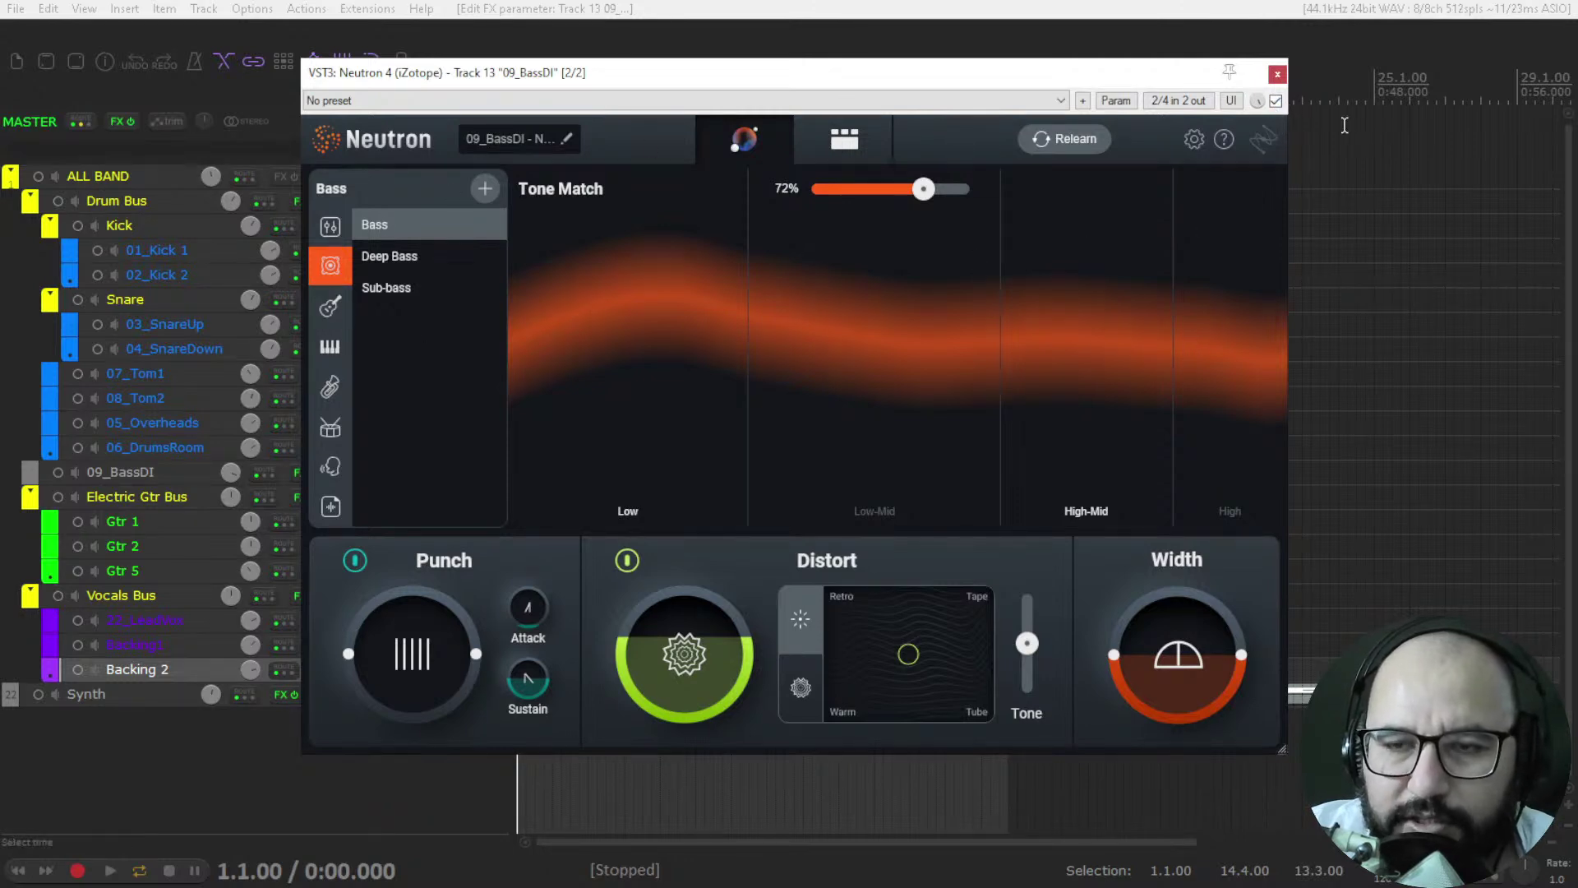
left_click(1278, 76)
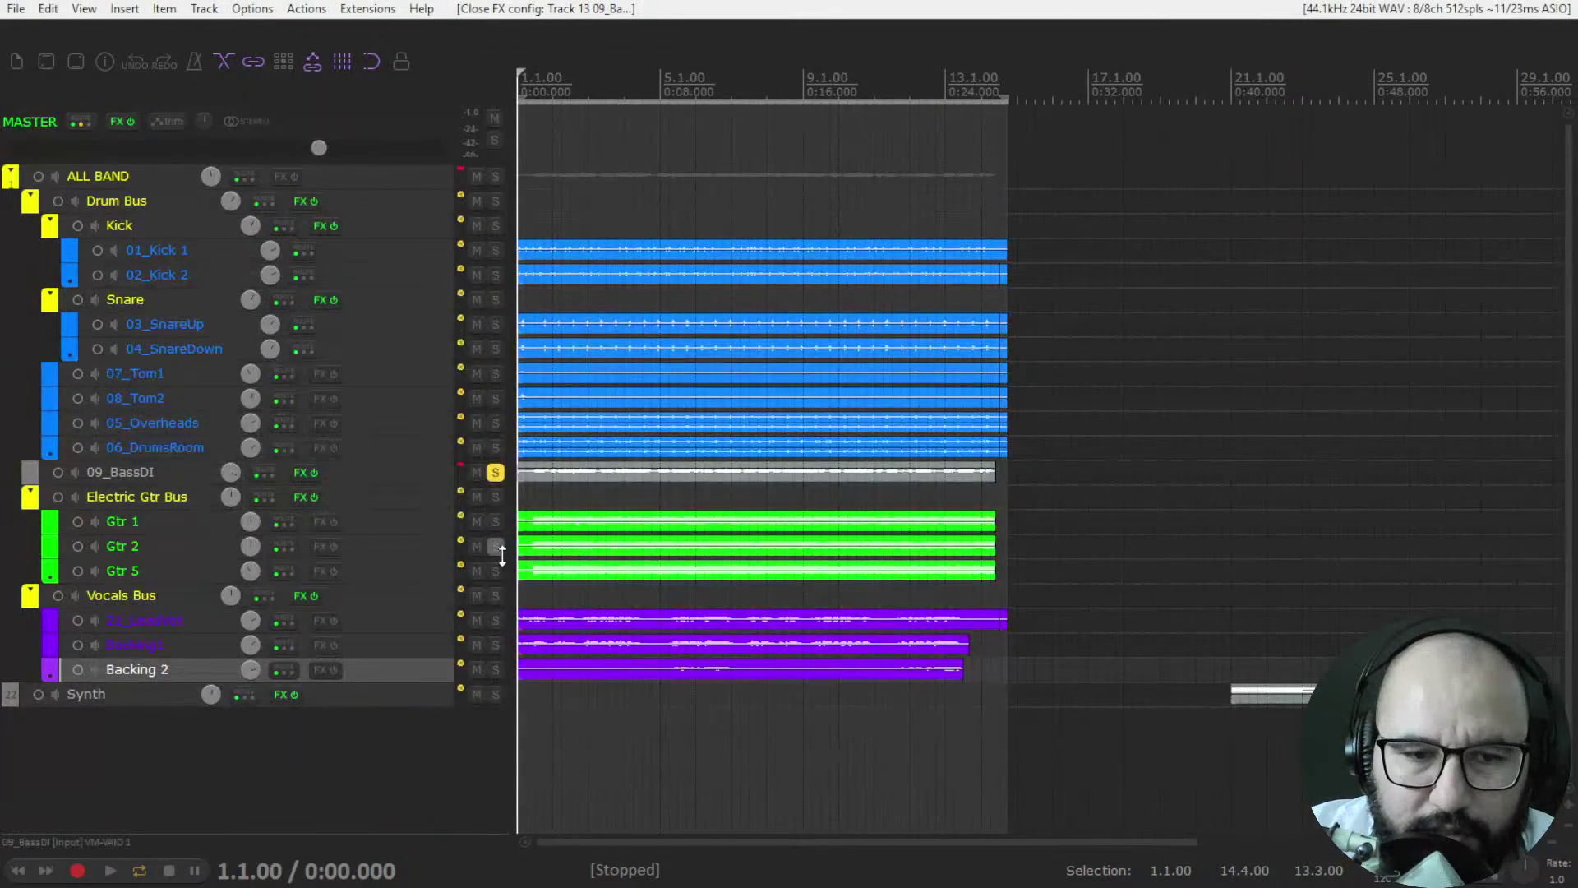
- Solo the Vocals Bus instead of 09_BassDI and play it with its Neutron 4 instance open
left_click(496, 471)
left_click(495, 621)
left_click(495, 620)
left_click(494, 595)
right_click(301, 594)
left_click(337, 641)
key("space")
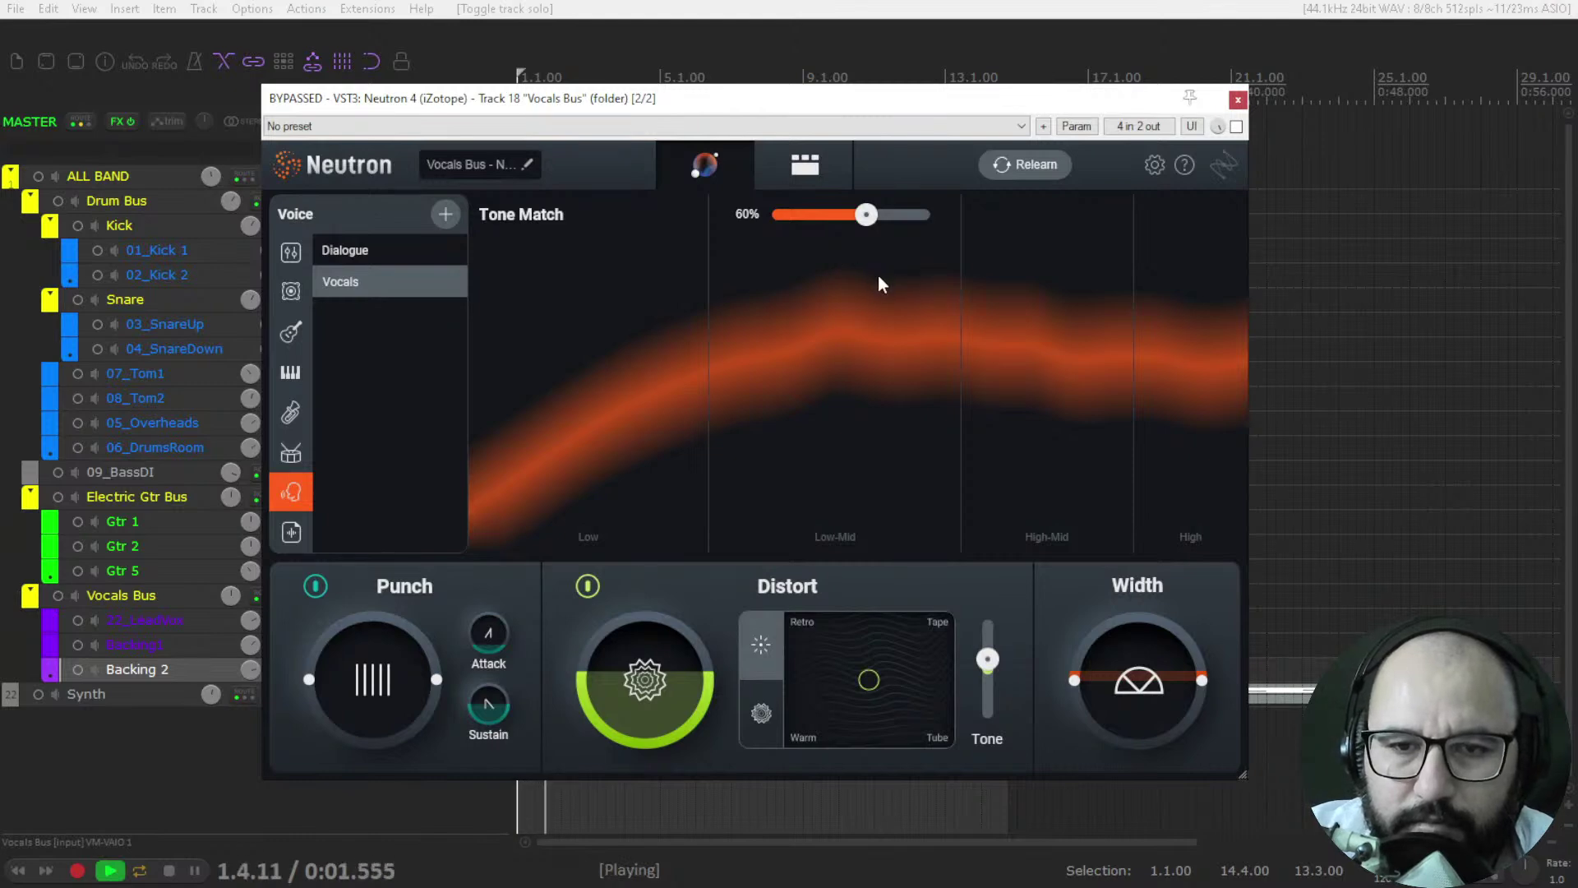
- Compare the soloed Vocals Bus with Neutron 4 active and bypassed, leave the plugin enabled, and stop playback
left_click(1237, 127)
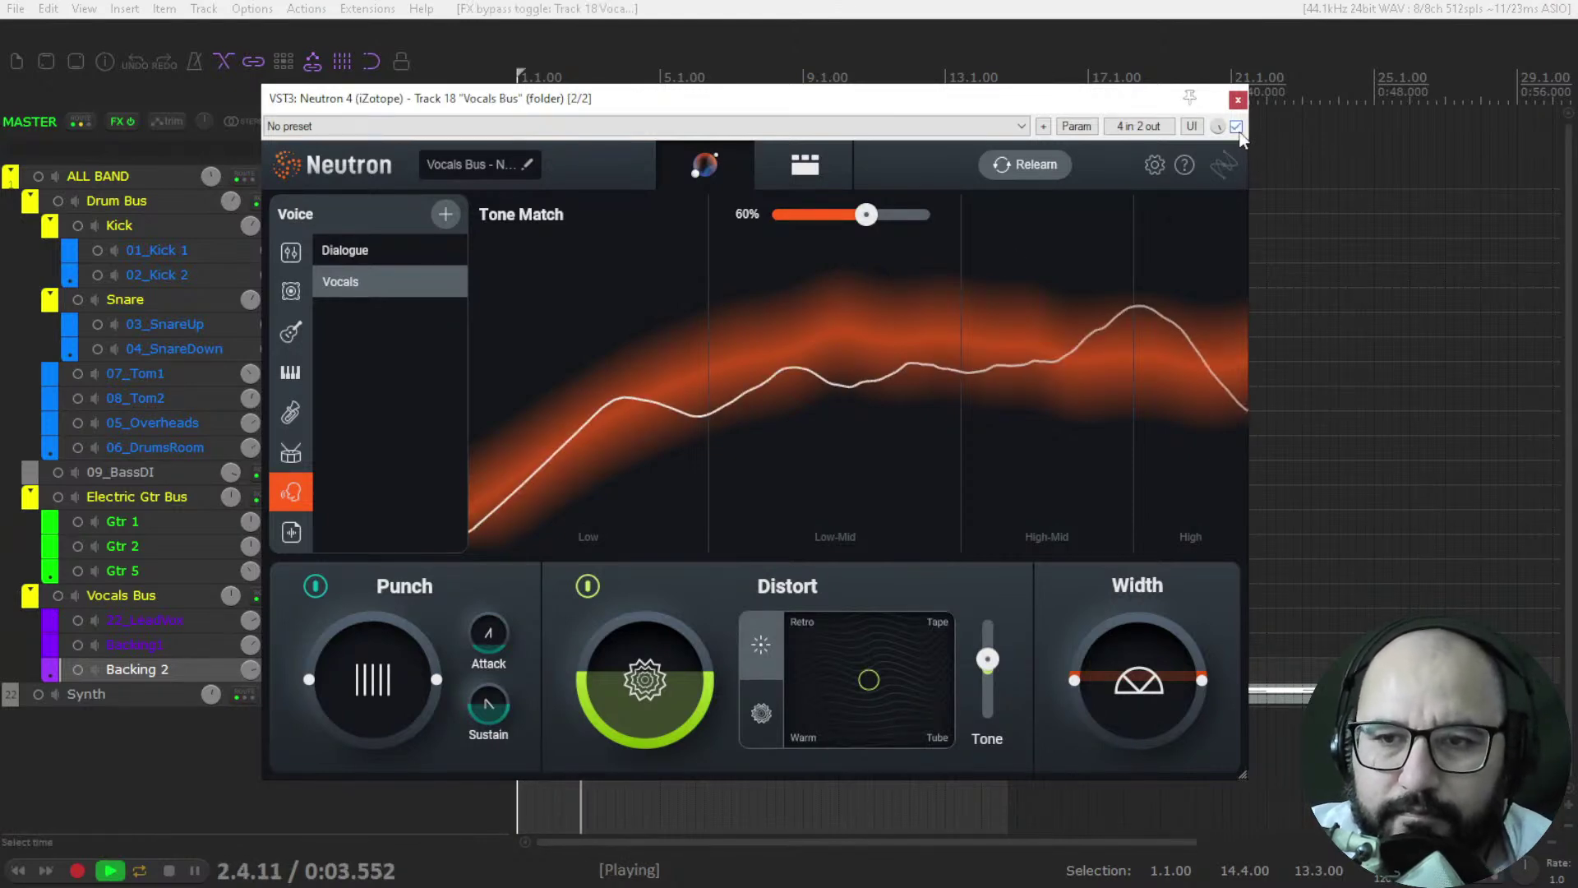
left_click(1237, 127)
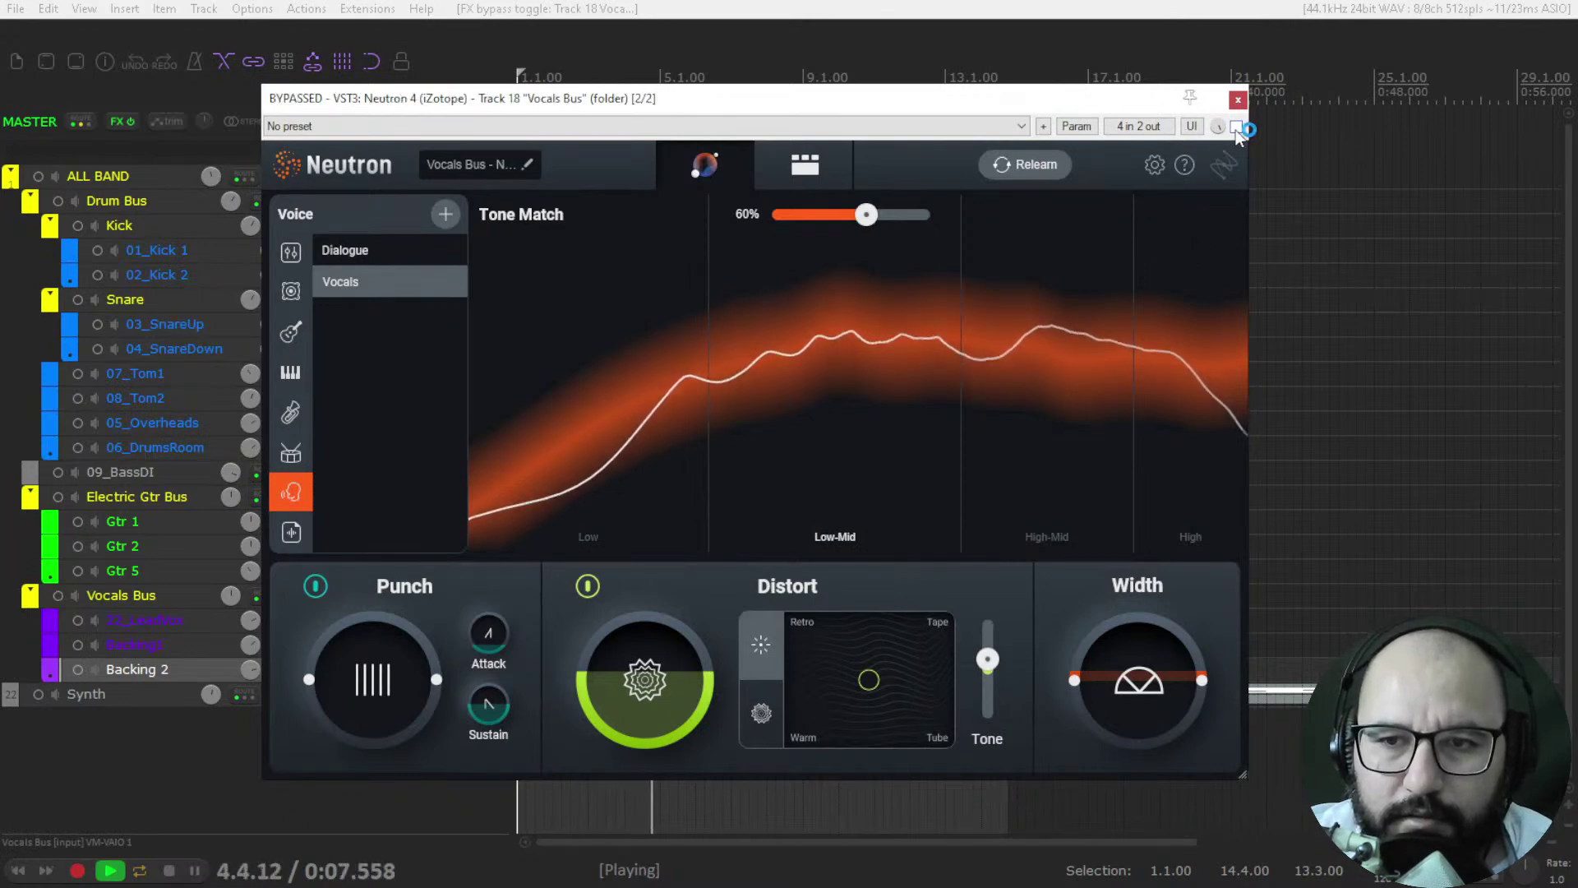
left_click(1237, 128)
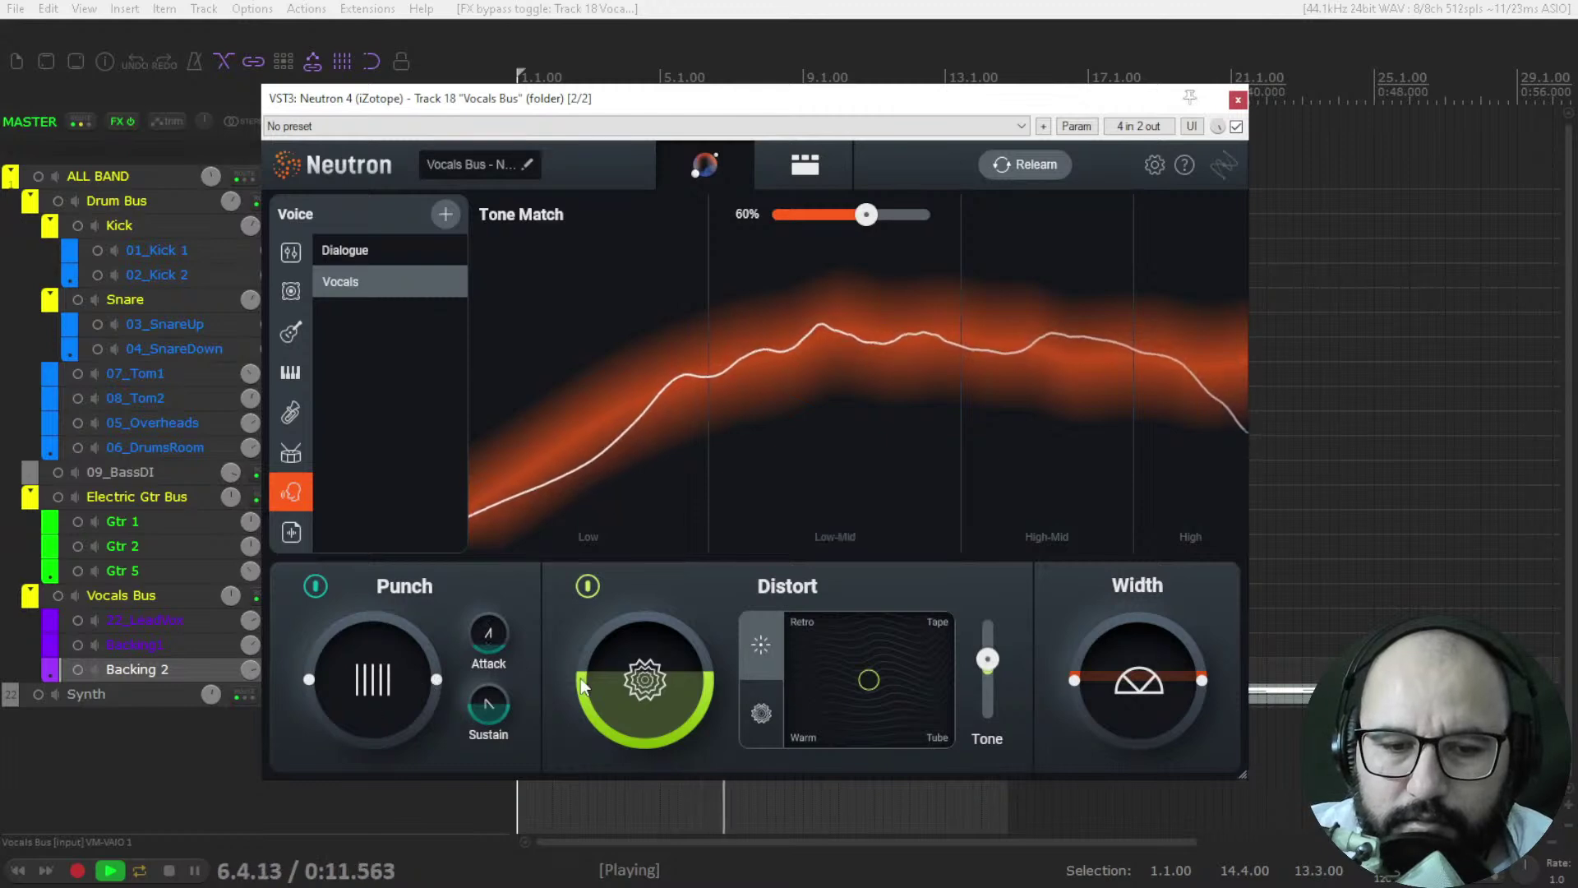
mouse_move(1130, 681)
left_mouse_down()
mouse_move(1139, 600)
mouse_move(1132, 679)
left_mouse_up()
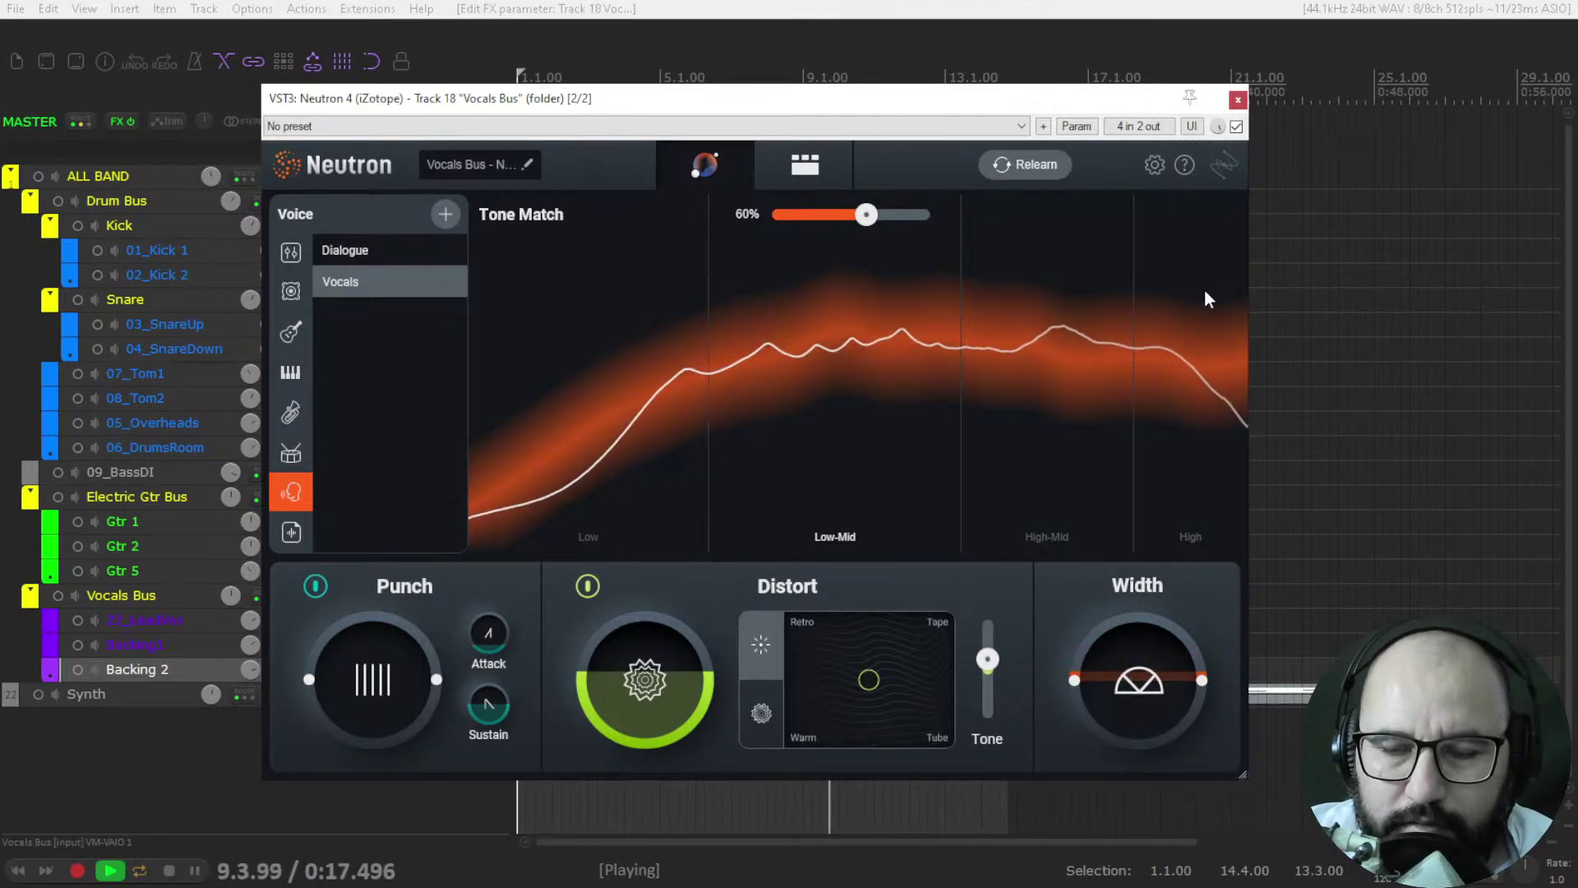
left_click(1236, 127)
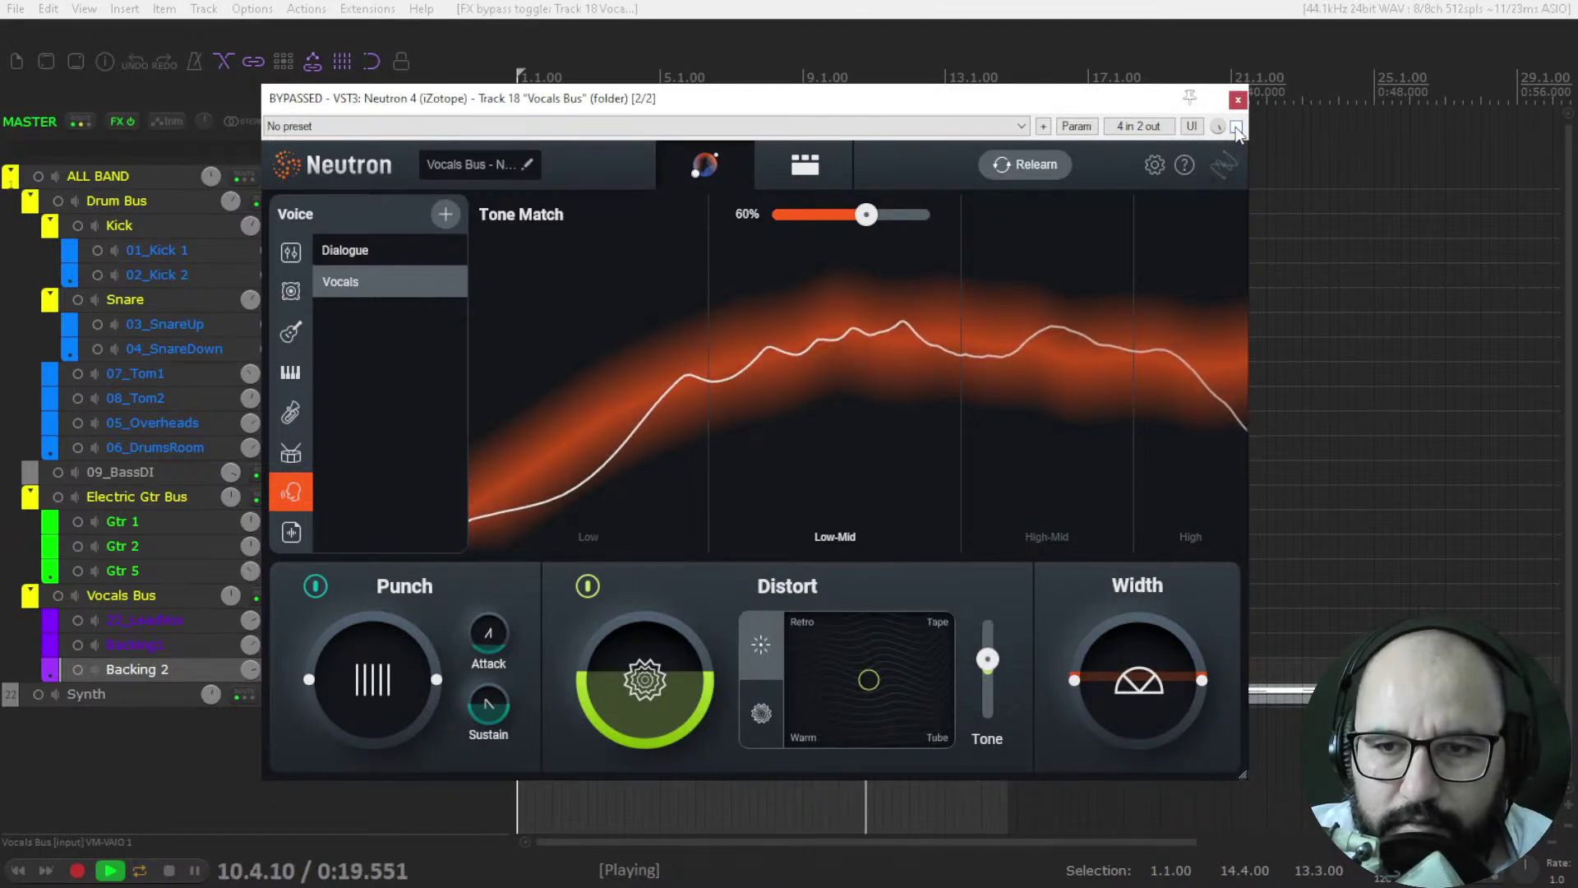
key("space")
left_click(1236, 127)
key("space")
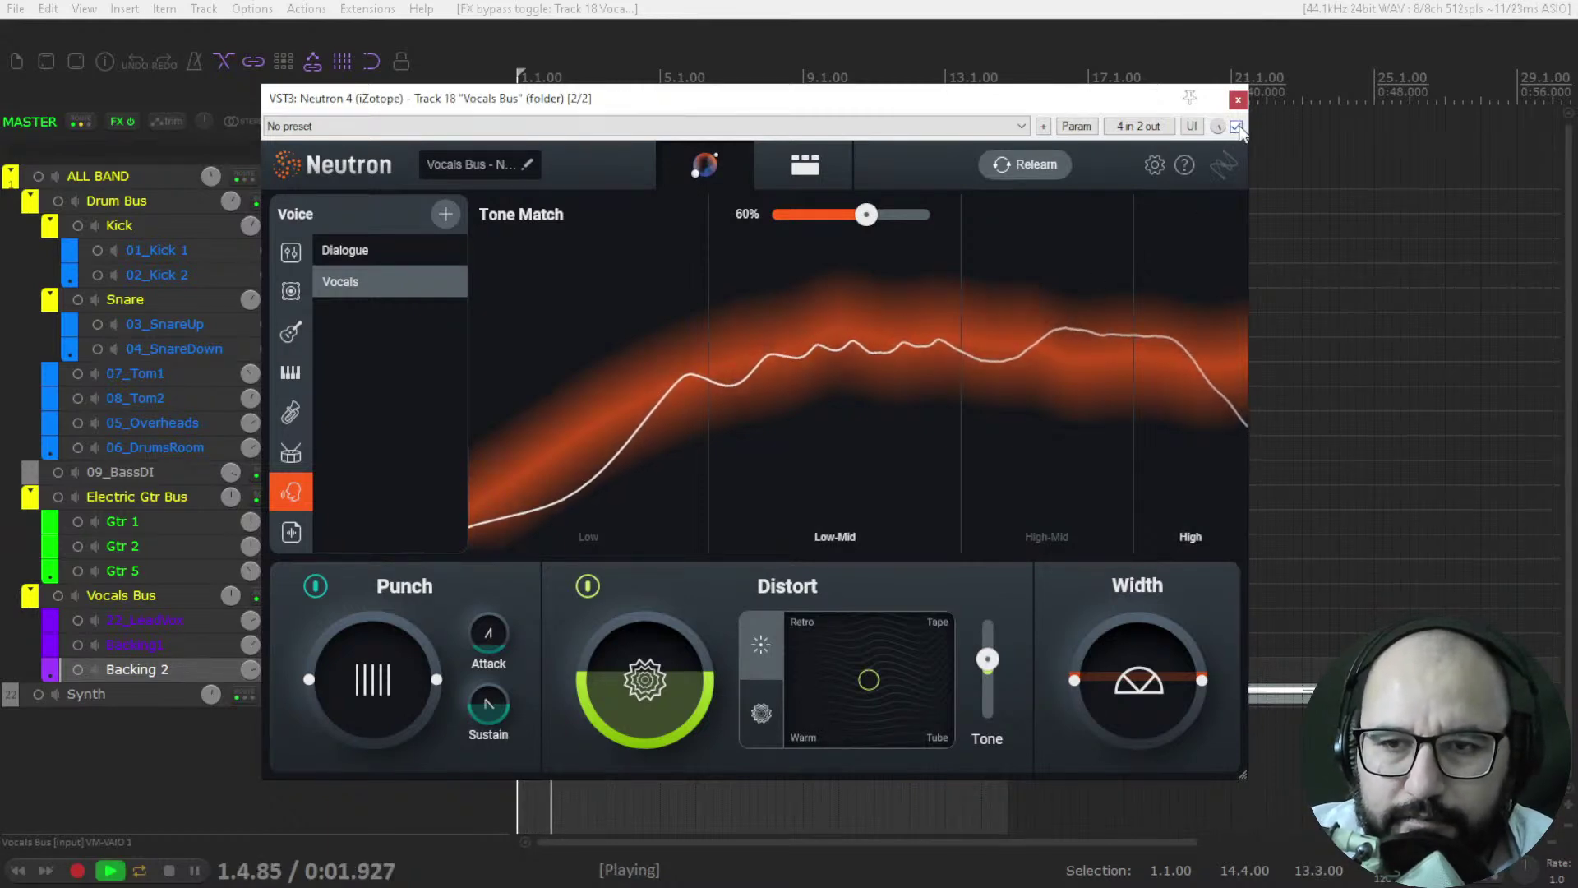
key("space")
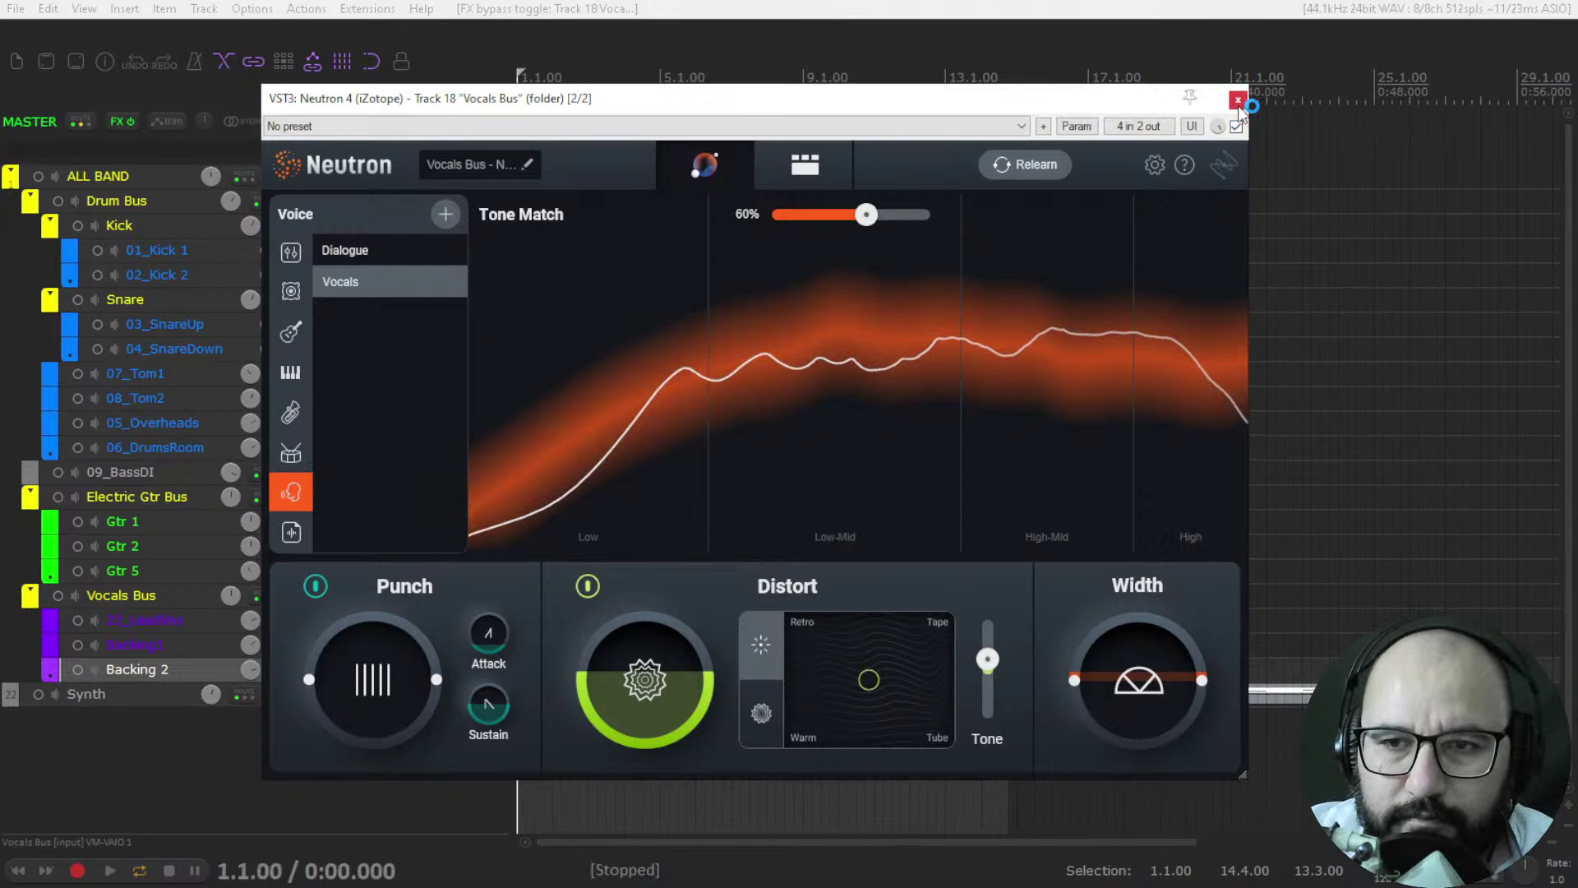
- Close Neutron, unsolo the Vocals Bus, and play the full band mix from the start
left_click(1237, 100)
left_click(495, 595)
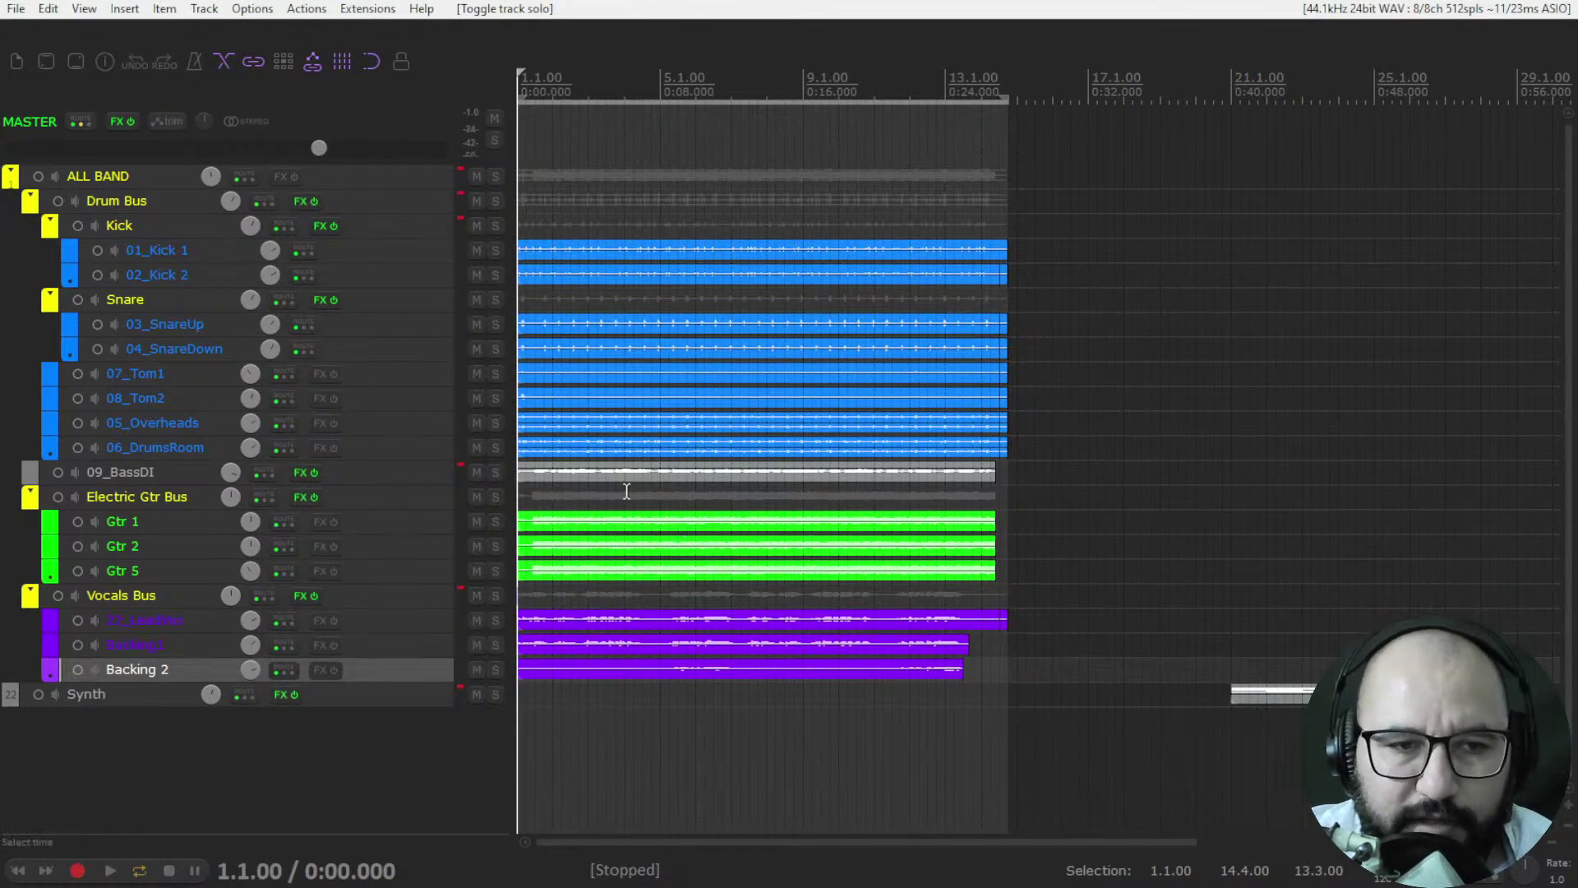
key("space")
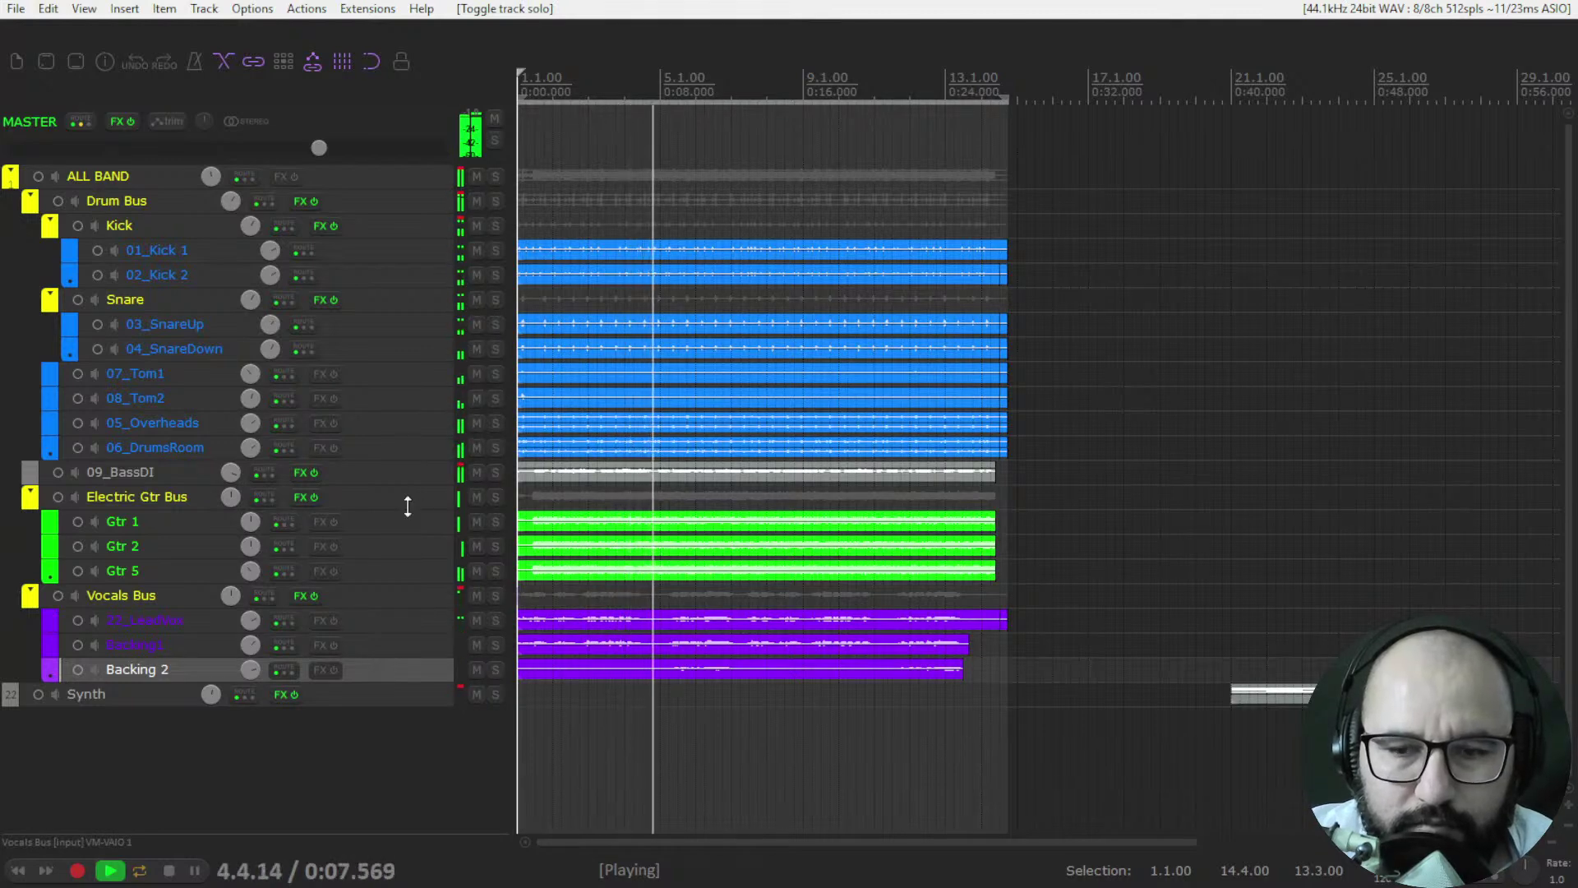
- View the Vocals Bus Neutron 4 instance while the full mix plays, stop playback, and close the plugin
right_click(296, 595)
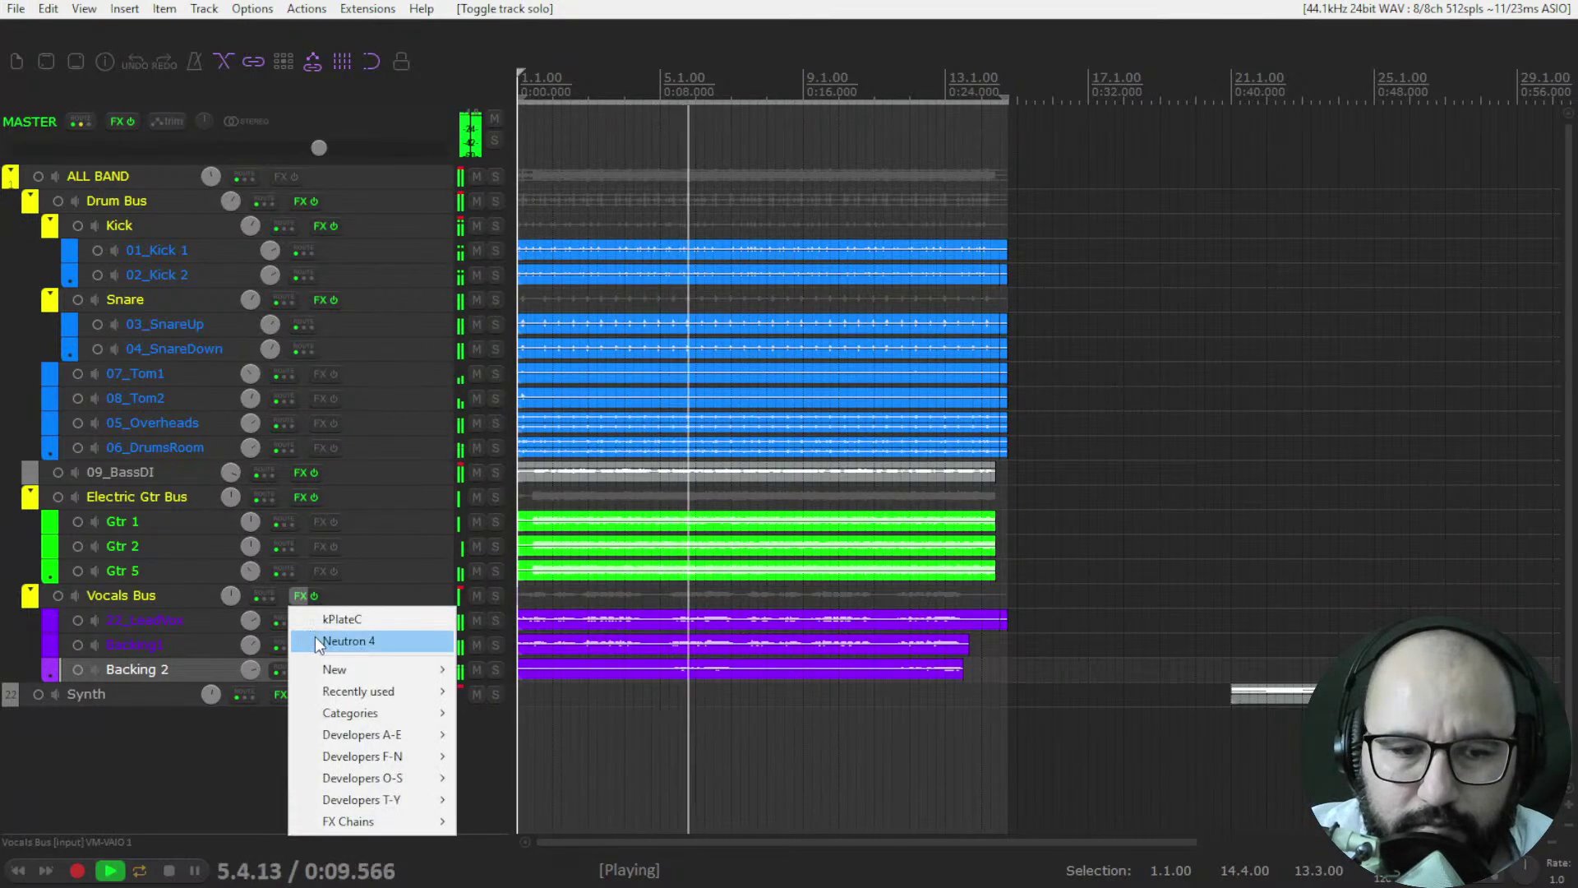
left_click(651, 433)
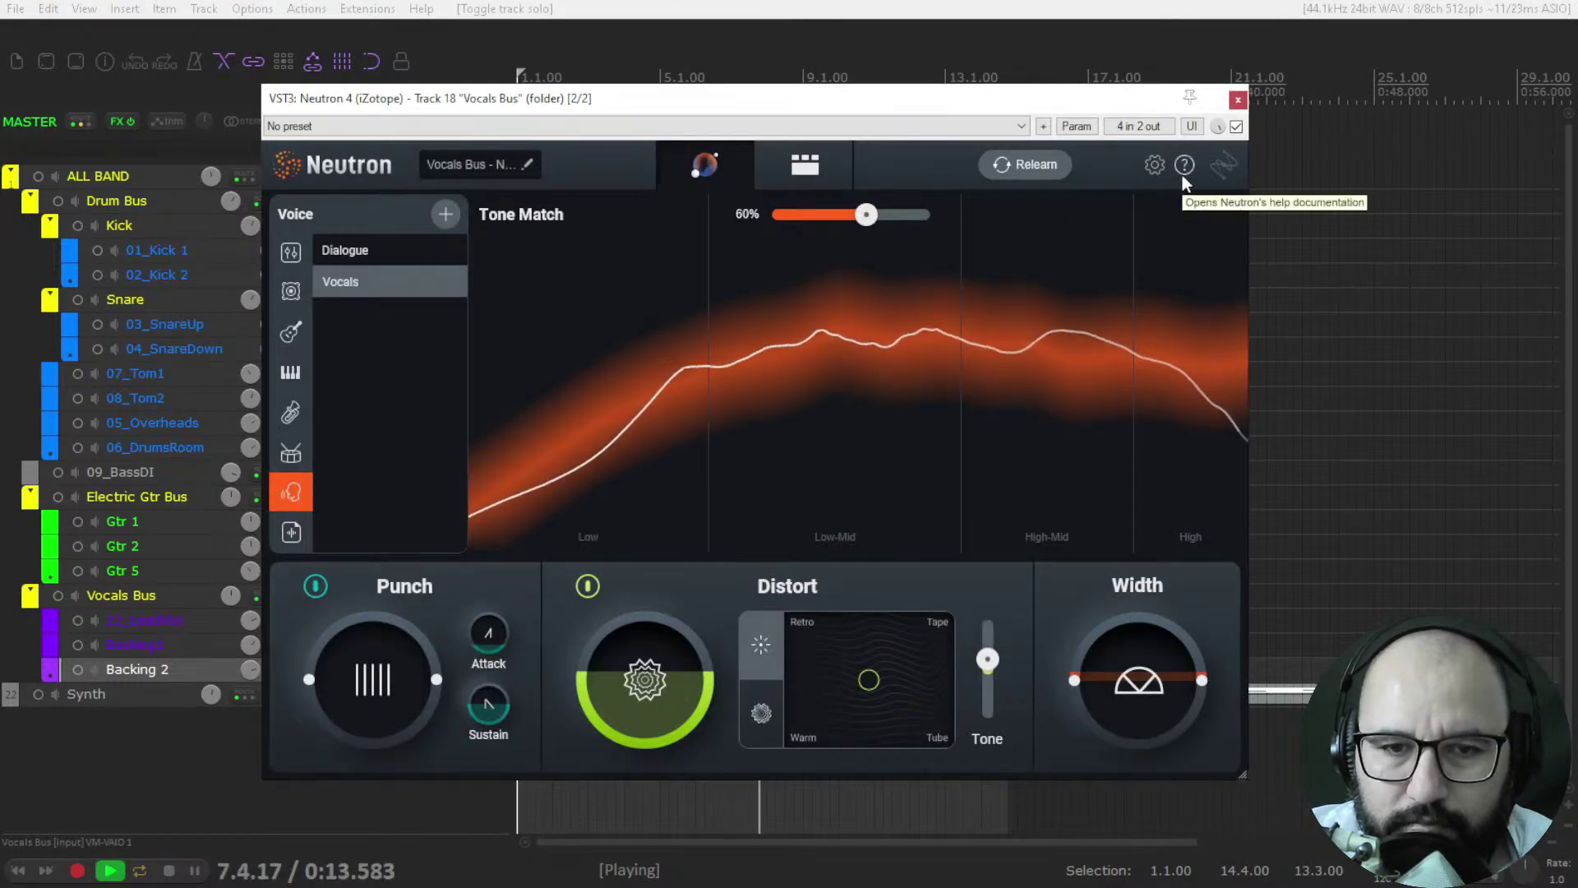
key("space")
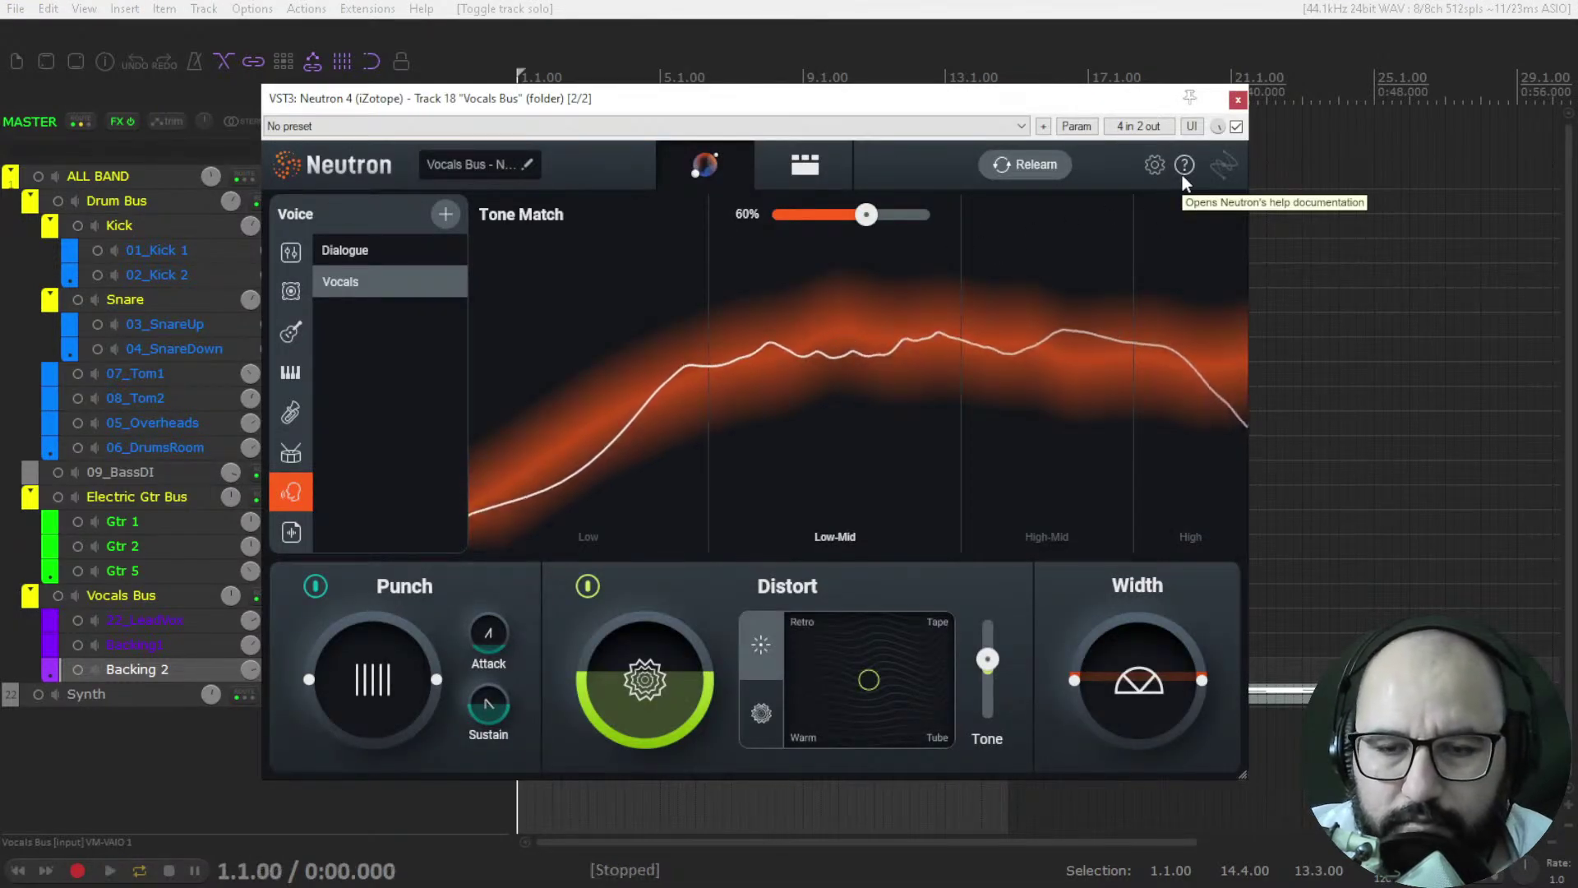
left_click(1237, 100)
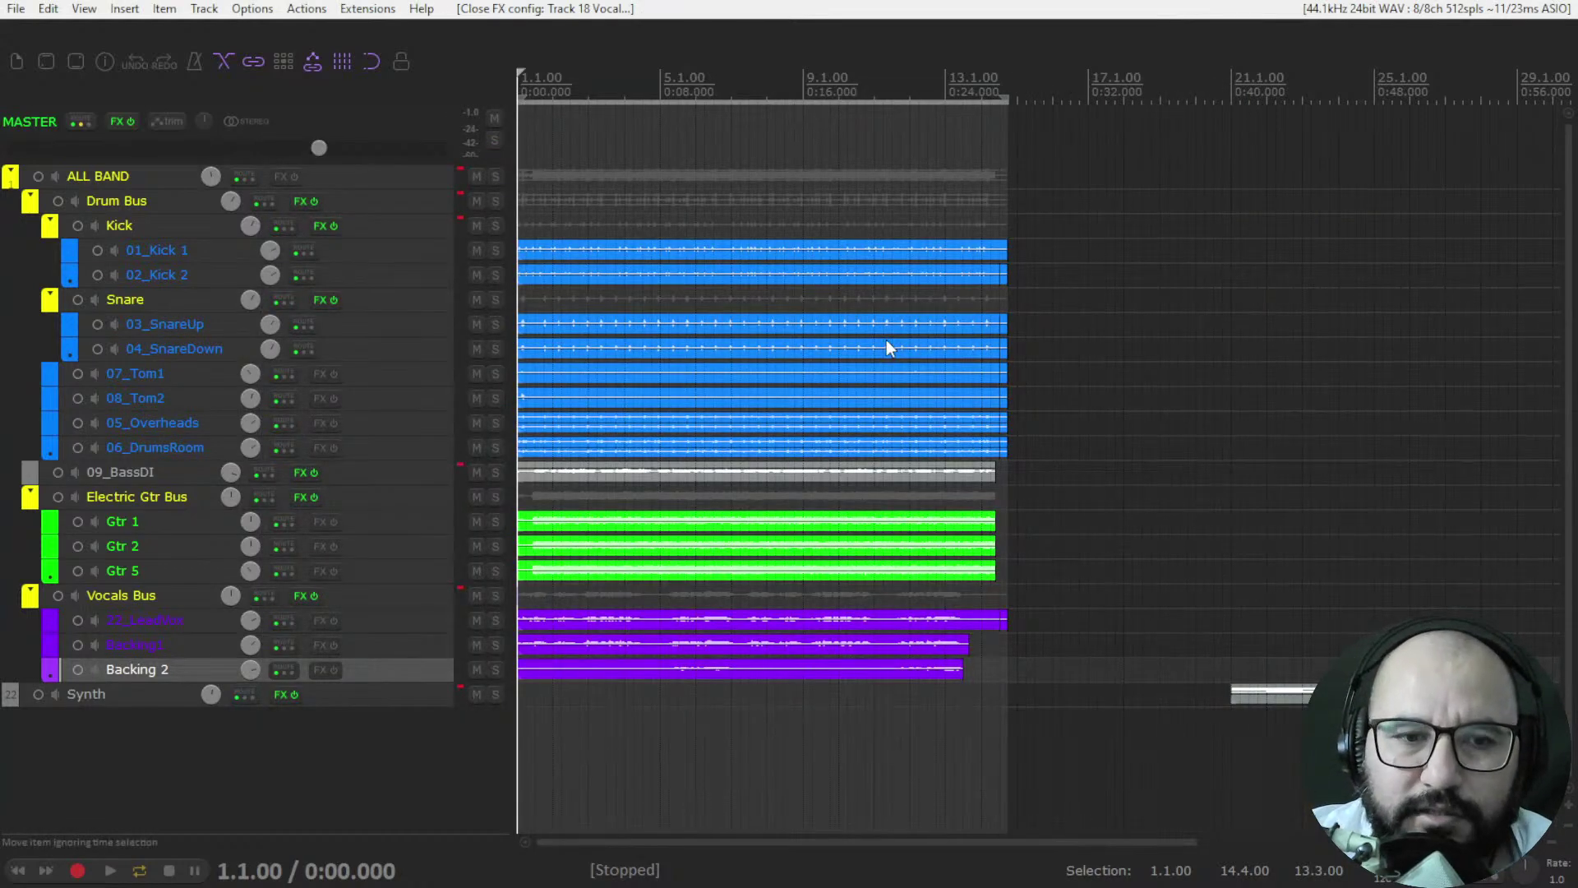
- Switch to OBS and change the scene to the browser view of the Neutron 4 Elements product page
key("alt+Tab")
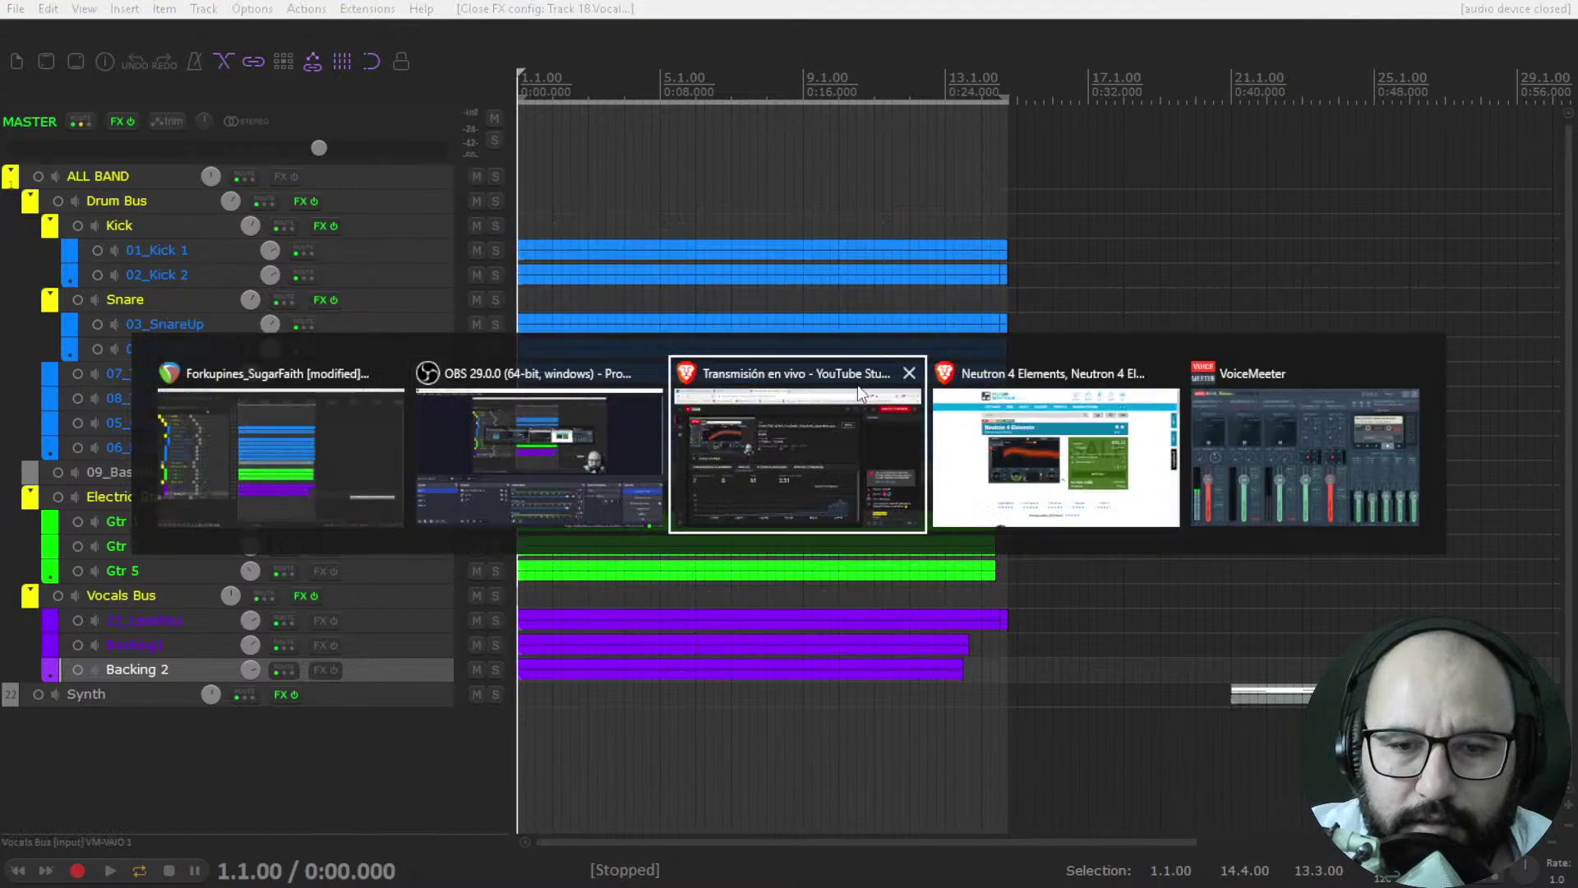
left_click(579, 483)
left_click(189, 680)
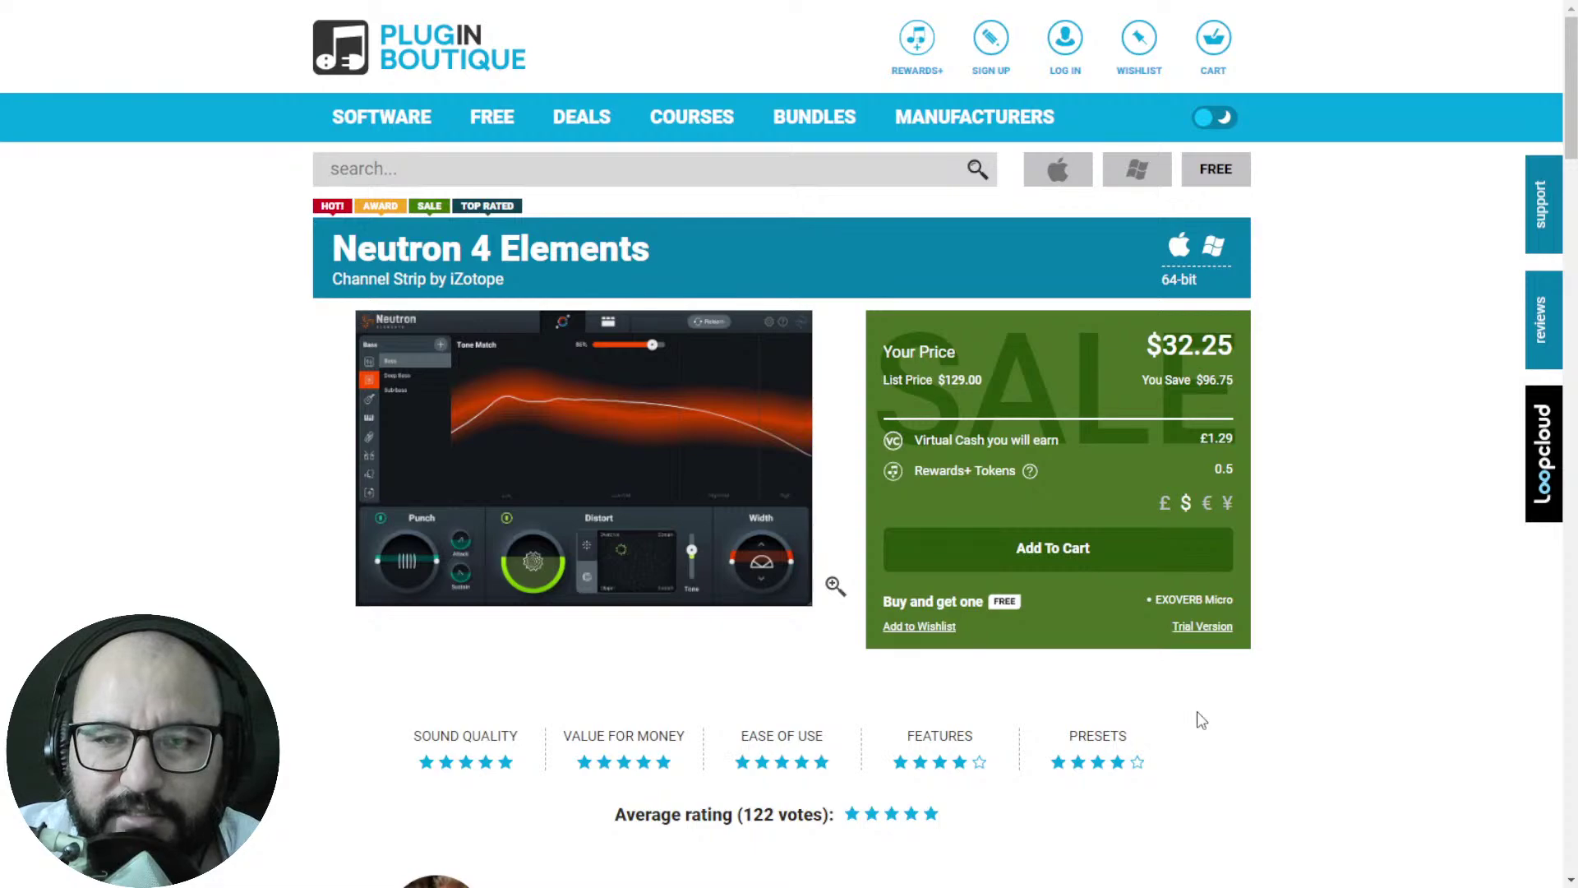
- Switch to the browser tab with the rock and metal music production website and open its free Tools page
key("ctrl+Tab")
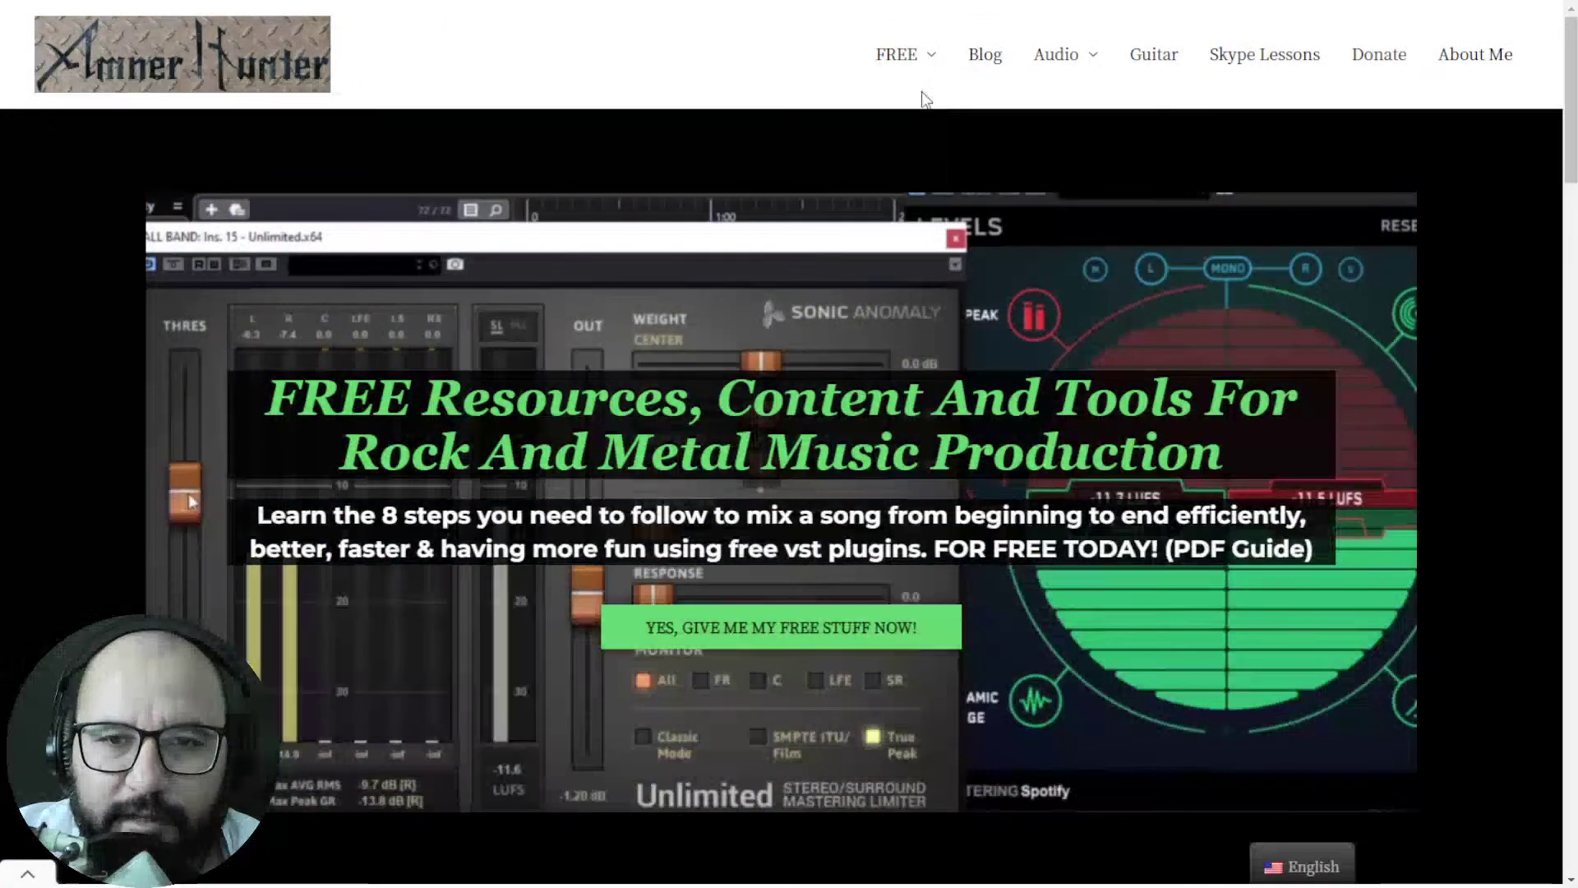
mouse_move(898, 74)
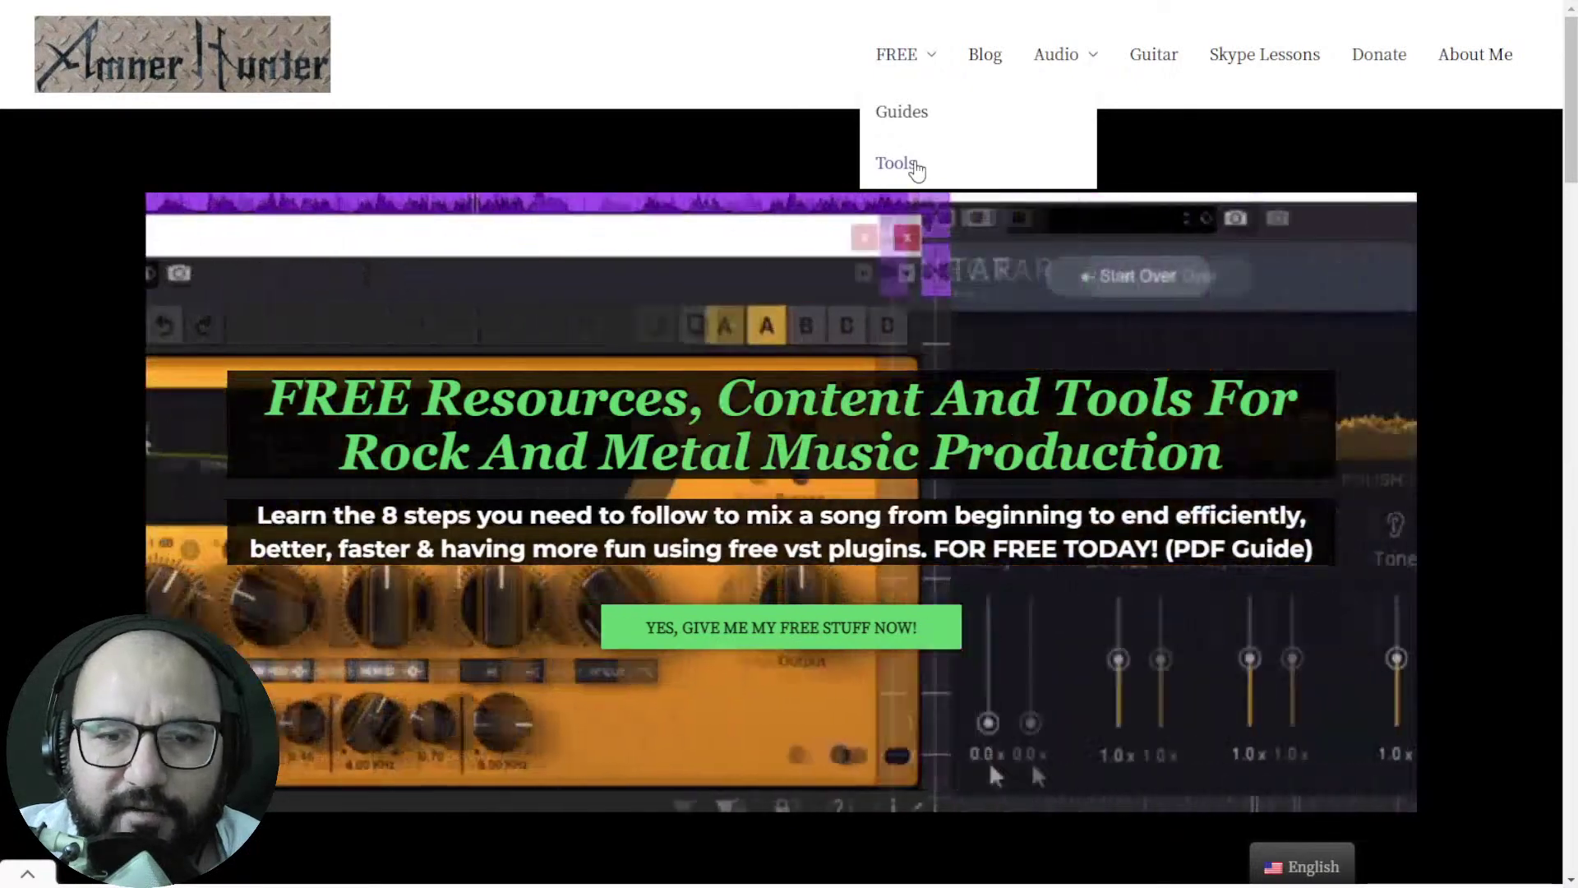
left_click(902, 163)
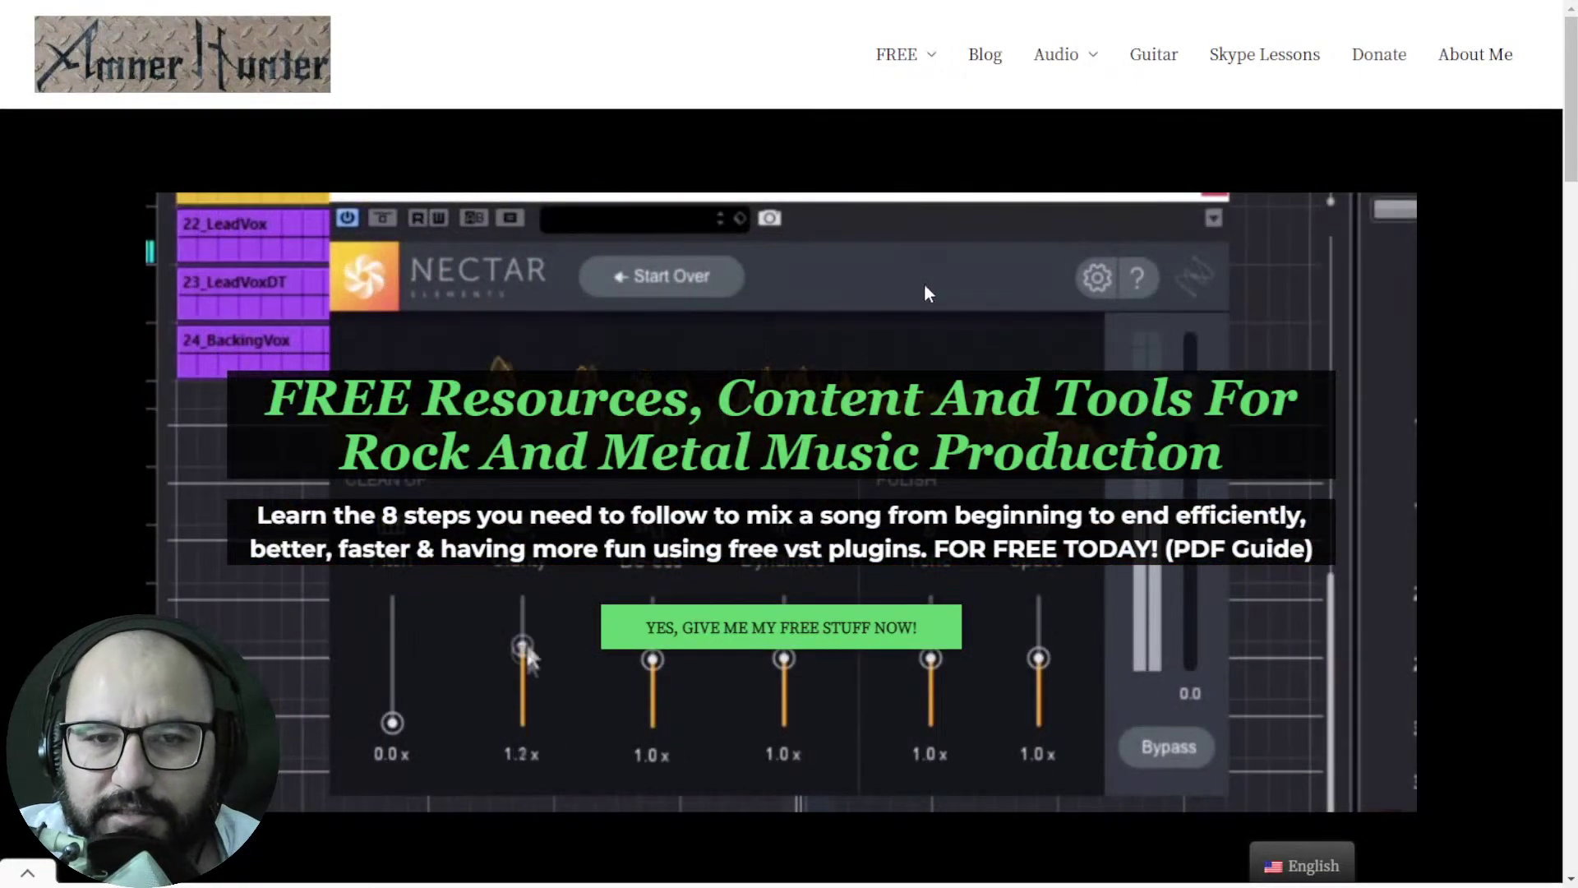